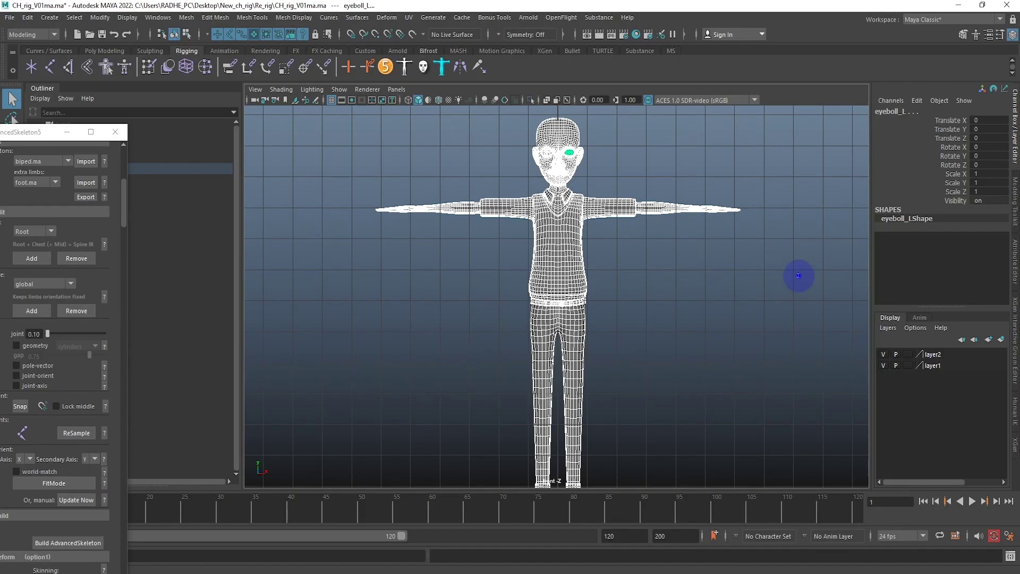
Step: Deselect the eyeball and character mesh, then drag the AdvancedSkeleton5 panel fully onscreen
key(5)
click(711, 290)
mouse_move(685, 275)
alt+right_down()
mouse_move(661, 308)
mouse_move(524, 231)
alt+right_up()
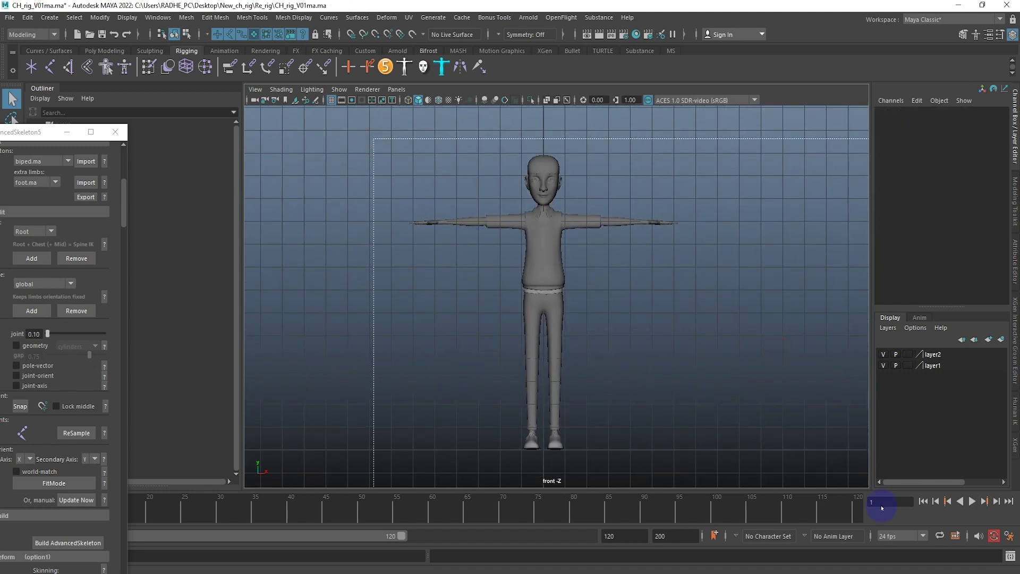
drag(793, 491, 553, 304)
click(670, 347)
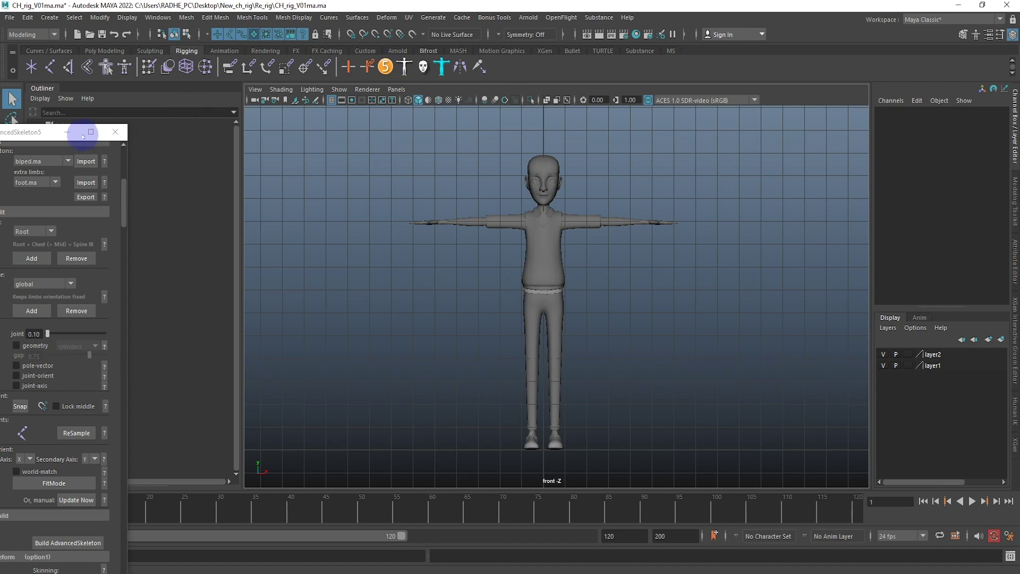
mouse_move(37, 132)
mouse_down()
mouse_move(154, 136)
mouse_move(132, 125)
mouse_up()
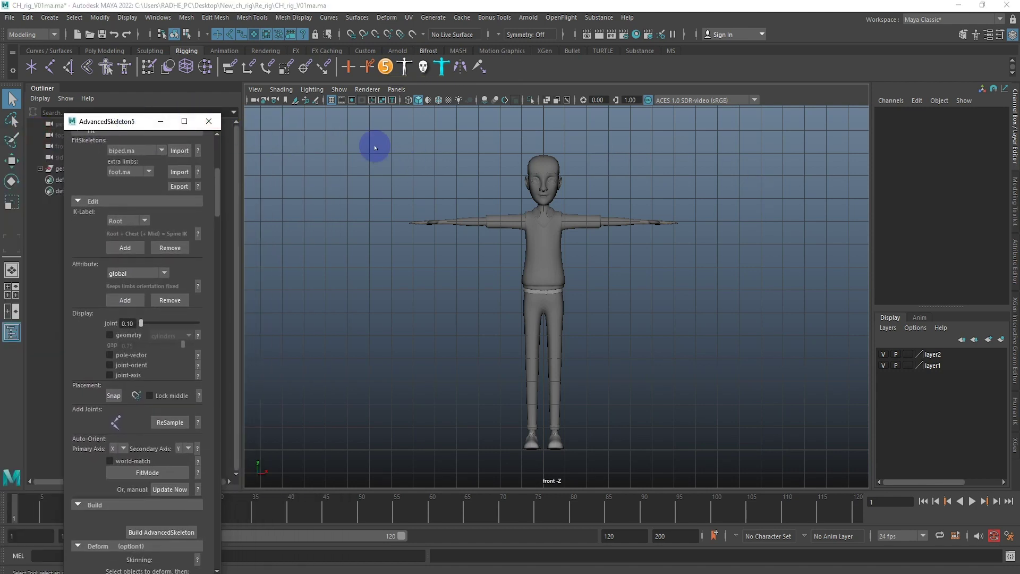
drag(358, 132, 743, 434)
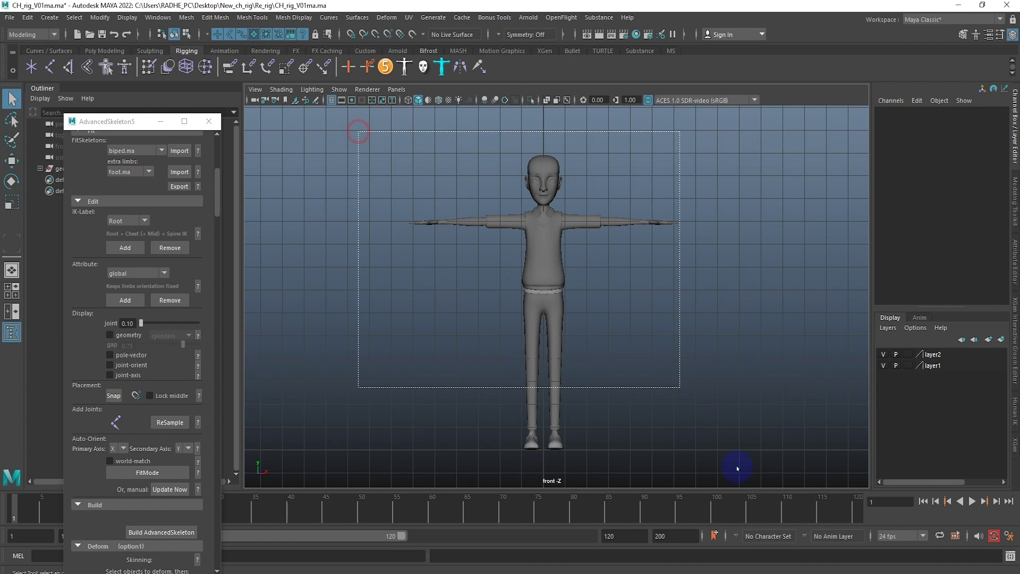
click(345, 176)
scroll(538, 250, up, 3)
scroll(536, 170, up, 1)
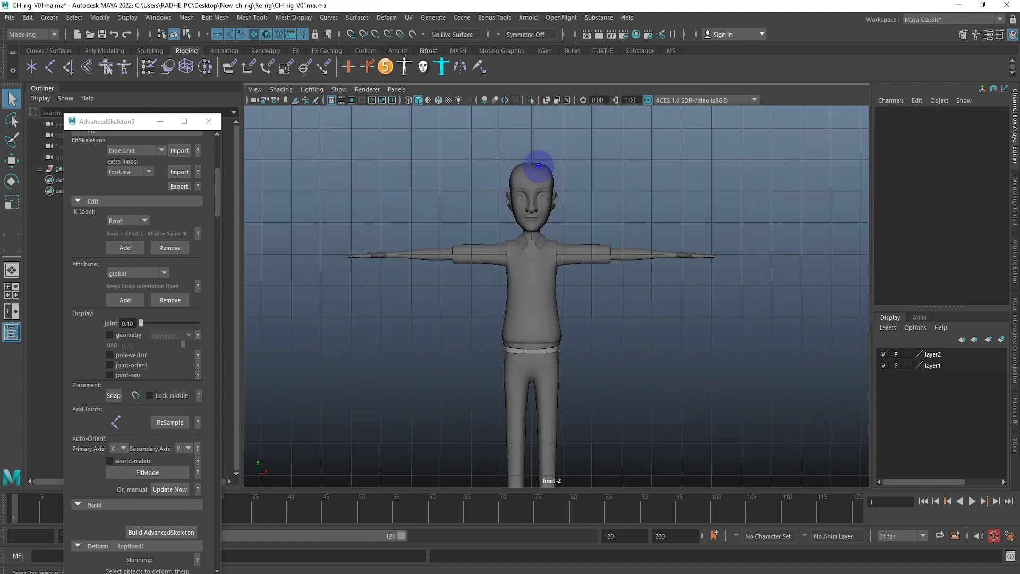
scroll(637, 266, up, 3)
scroll(619, 237, down, 2)
scroll(479, 201, up, 2)
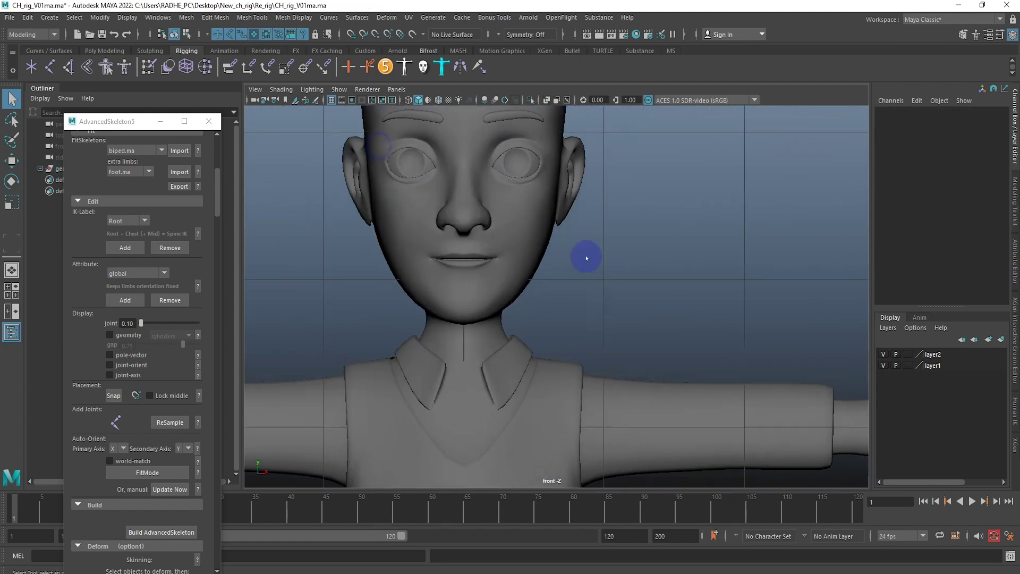
scroll(535, 287, up, 1)
scroll(513, 455, up, 2)
click(512, 449)
scroll(569, 380, down, 2)
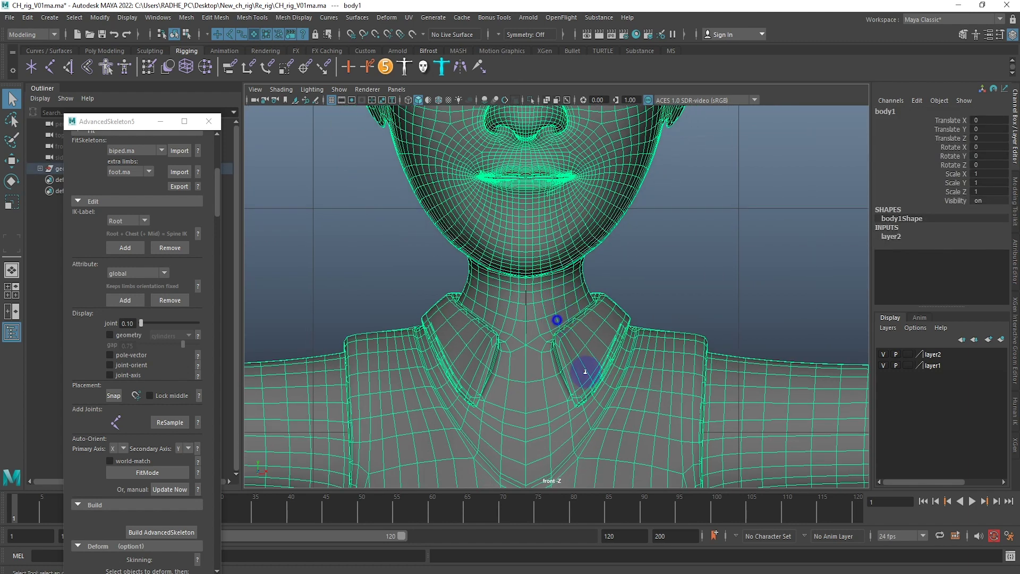
scroll(558, 329, down, 2)
scroll(744, 298, down, 2)
click(726, 232)
scroll(585, 250, up, 2)
scroll(611, 266, up, 2)
scroll(598, 285, up, 1)
scroll(637, 290, down, 5)
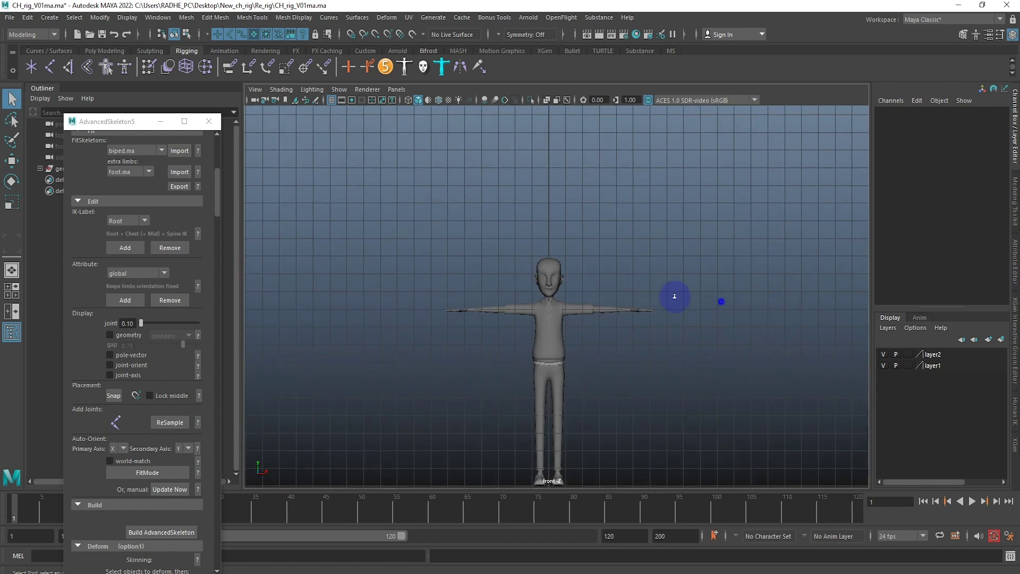
scroll(606, 224, down, 1)
drag(319, 138, 340, 149)
drag(525, 281, 724, 426)
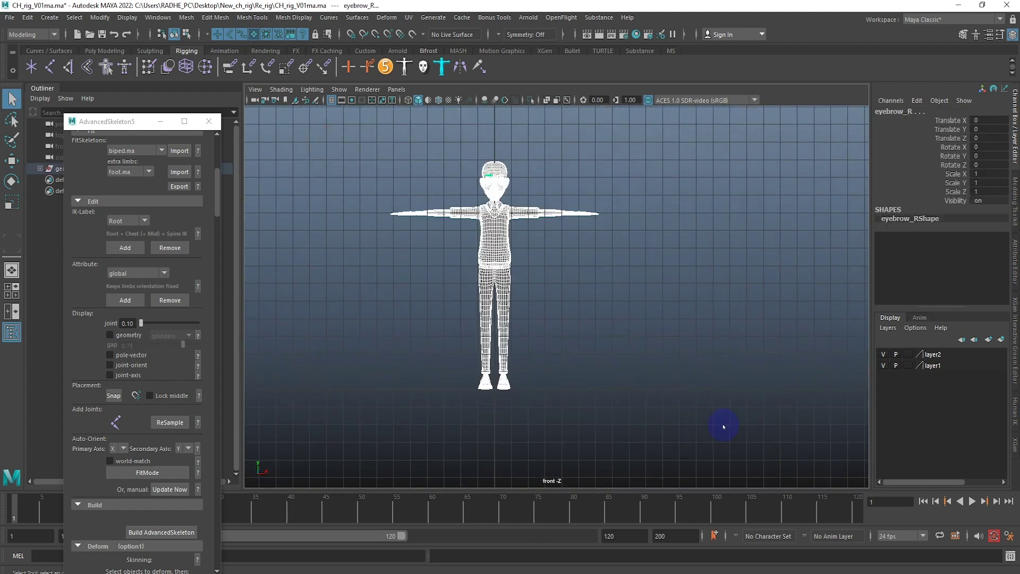
click(677, 296)
drag(132, 122, 120, 56)
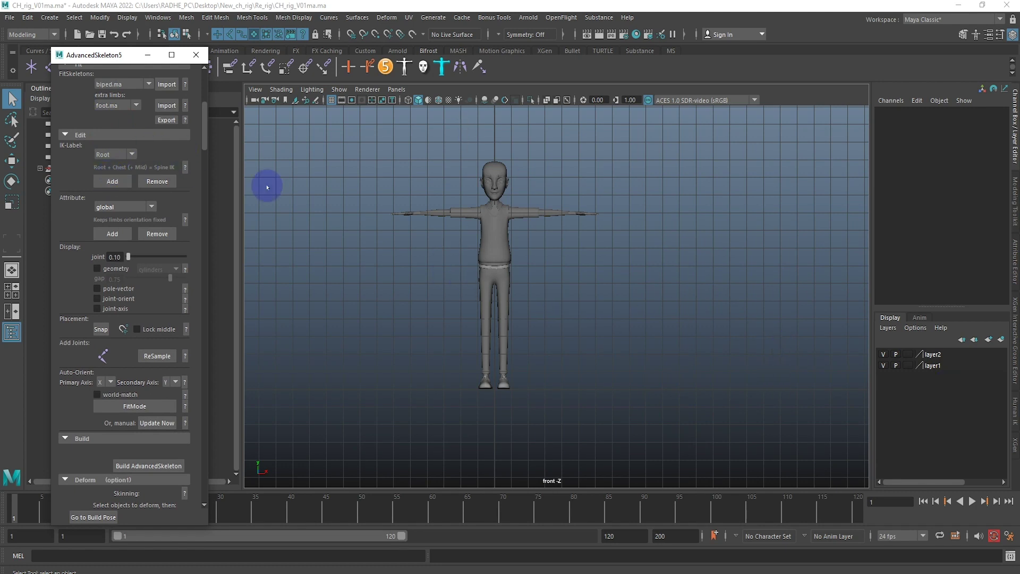
Step: Use Model Clean to create the top-level geo group and run Clean on the character
scroll(129, 174, up, 5)
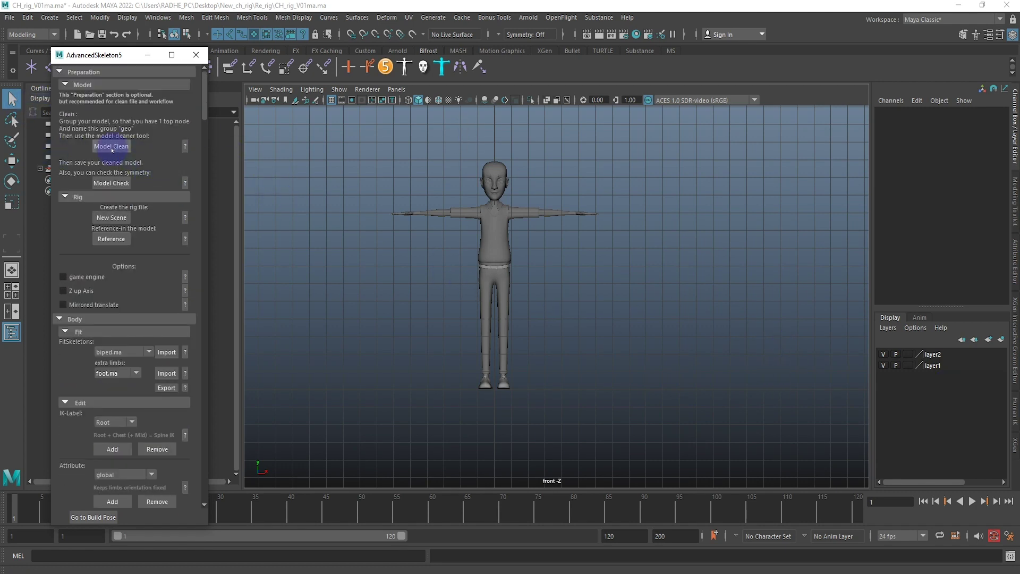
click(112, 148)
click(461, 200)
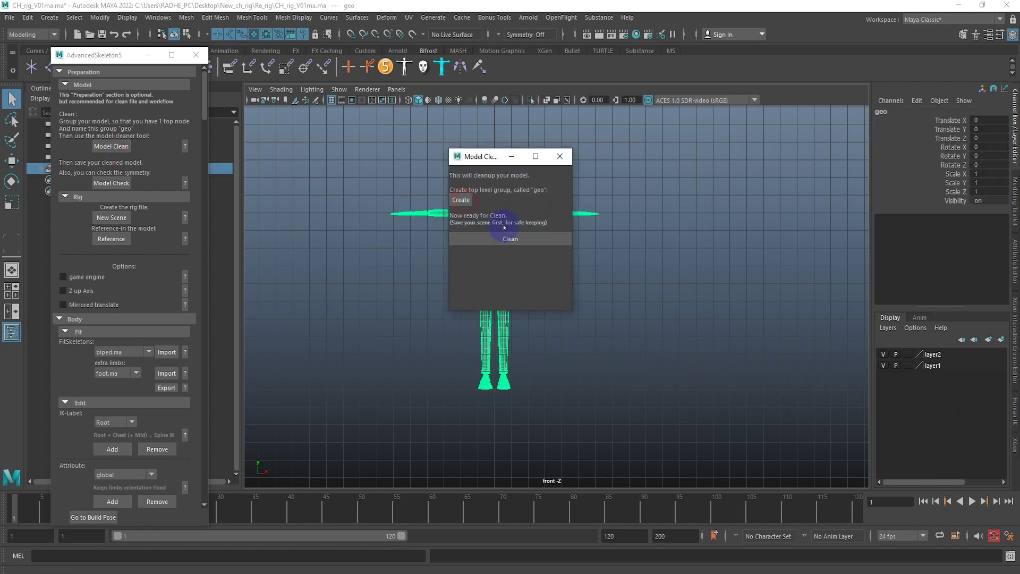
click(500, 234)
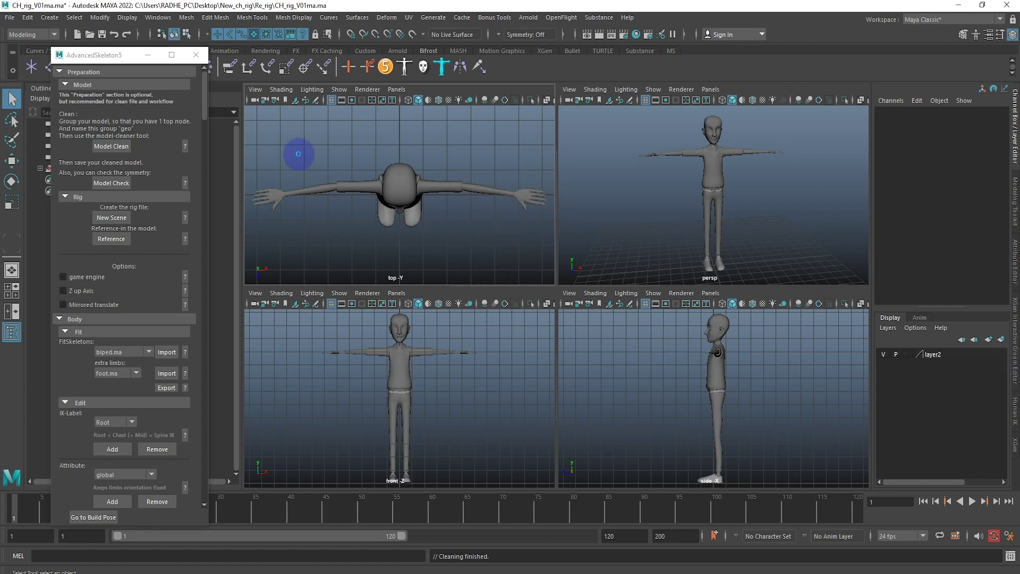
Step: Run Model Check on the selected character, rerun it, then close the check
click(111, 183)
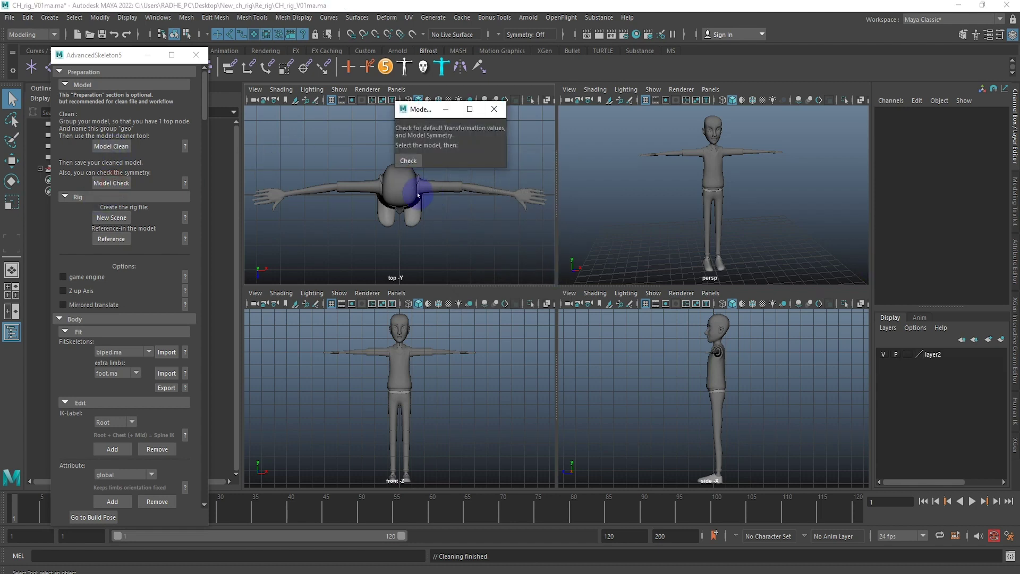
click(404, 215)
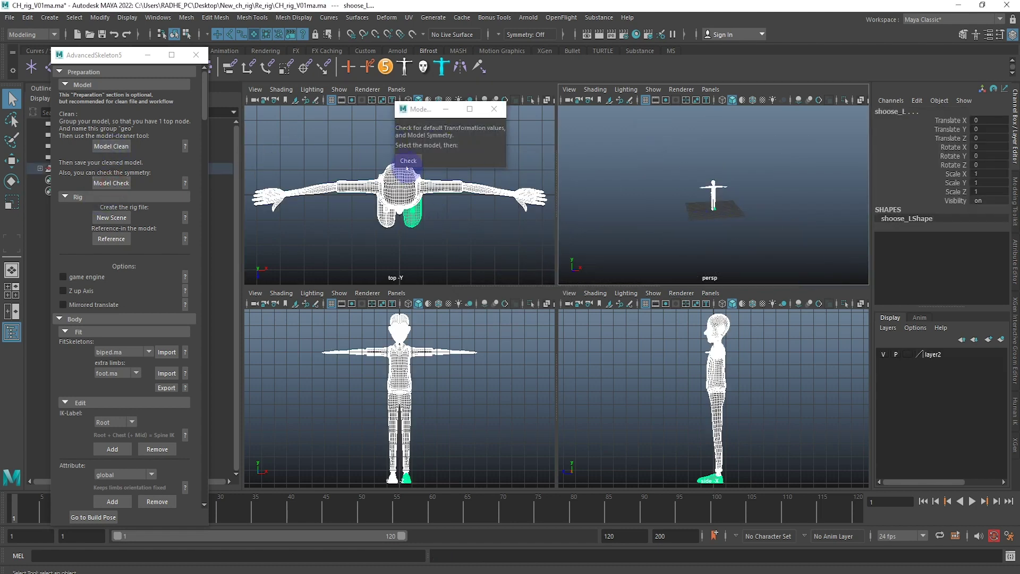
click(412, 162)
click(682, 232)
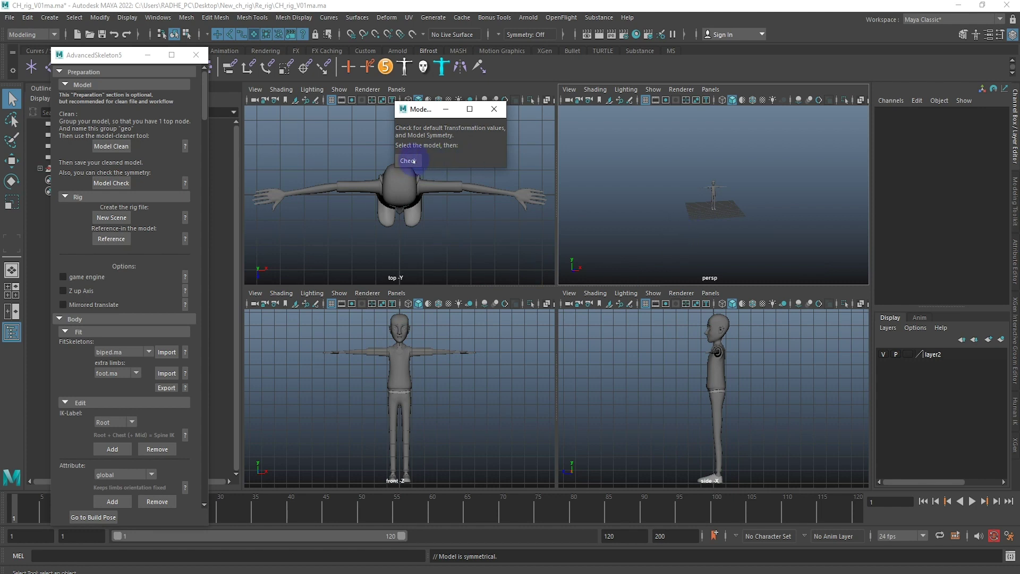
click(411, 161)
click(494, 108)
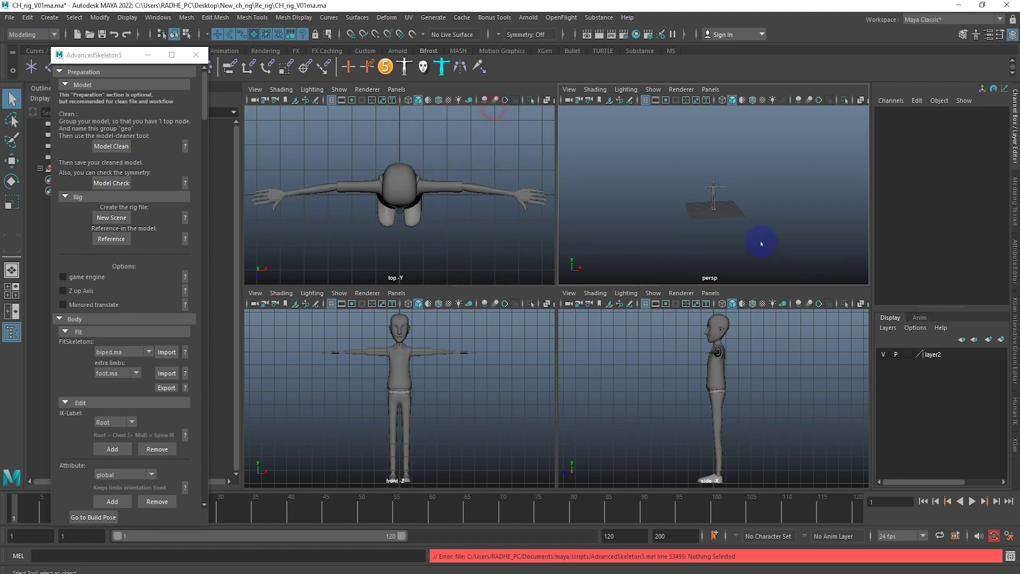
Step: Reselect the character and rerun Model Check, confirming 'Model is symmetrical'
alt+drag(763, 239, 708, 257)
click(333, 181)
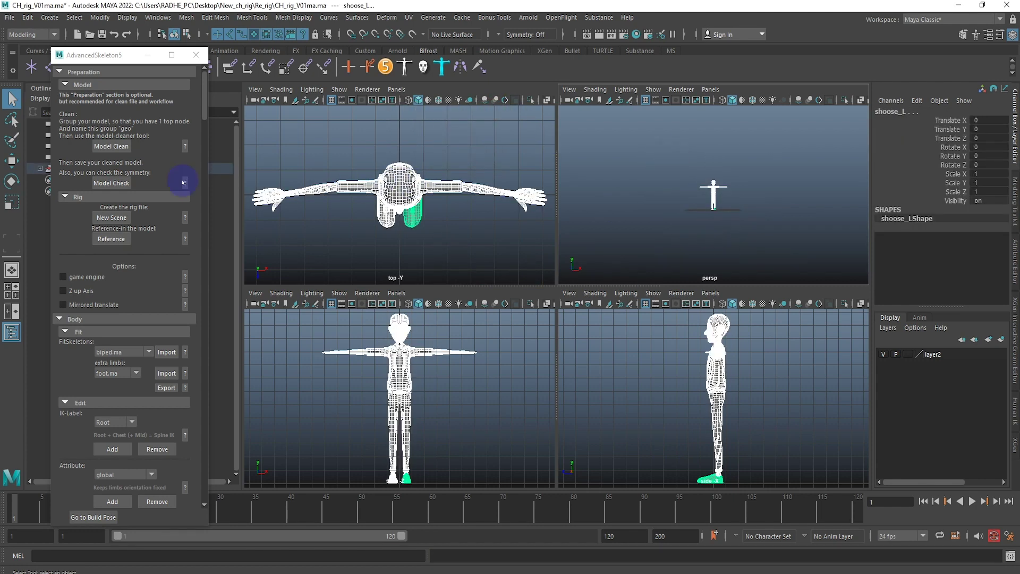
click(112, 183)
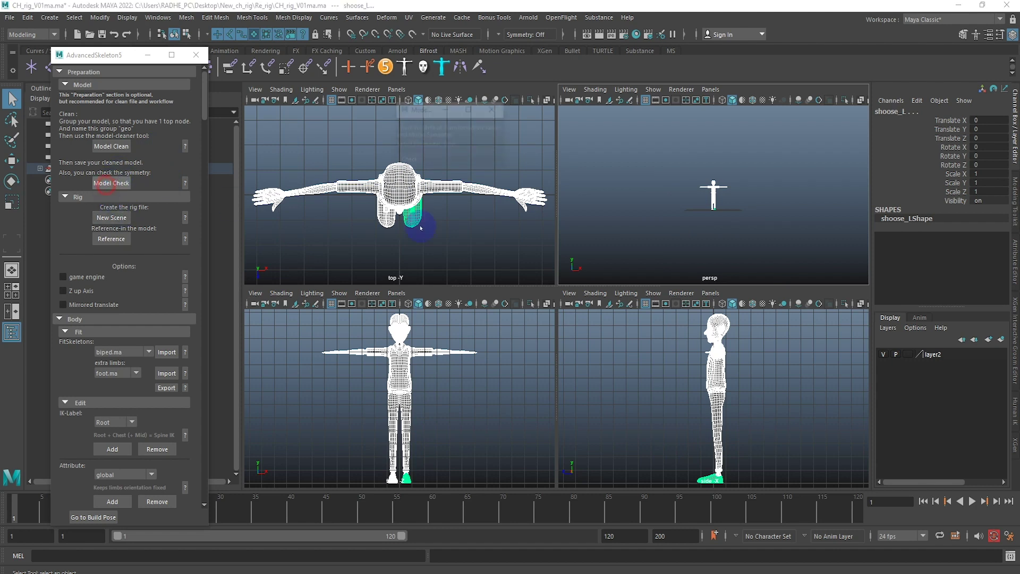
click(404, 161)
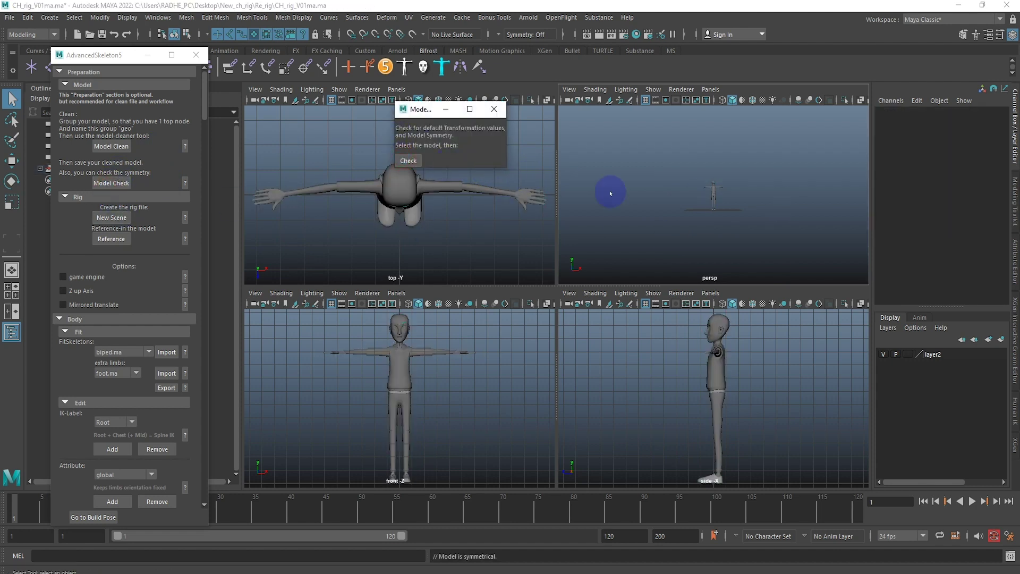
click(713, 226)
click(495, 110)
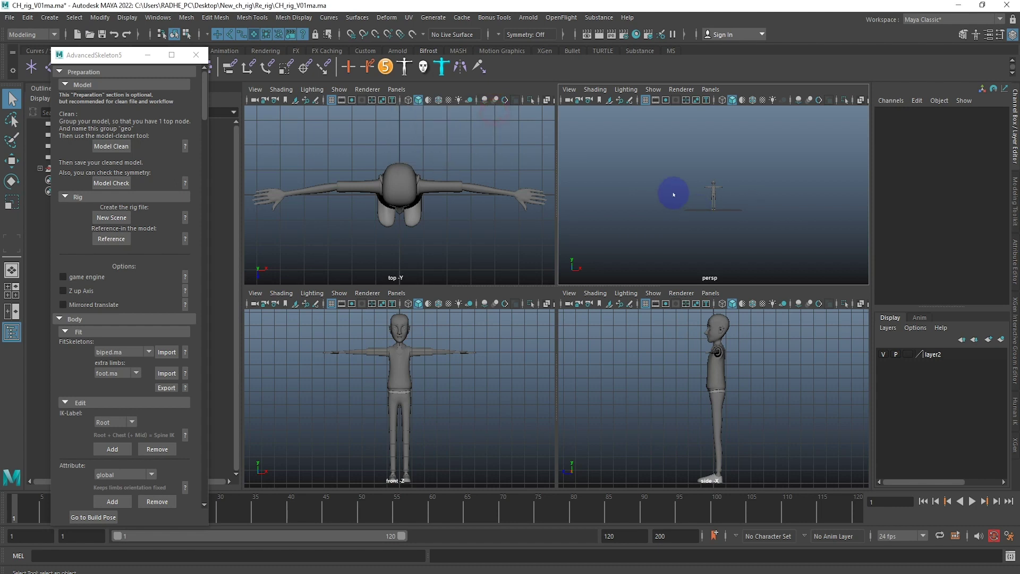
scroll(724, 246, up, 3)
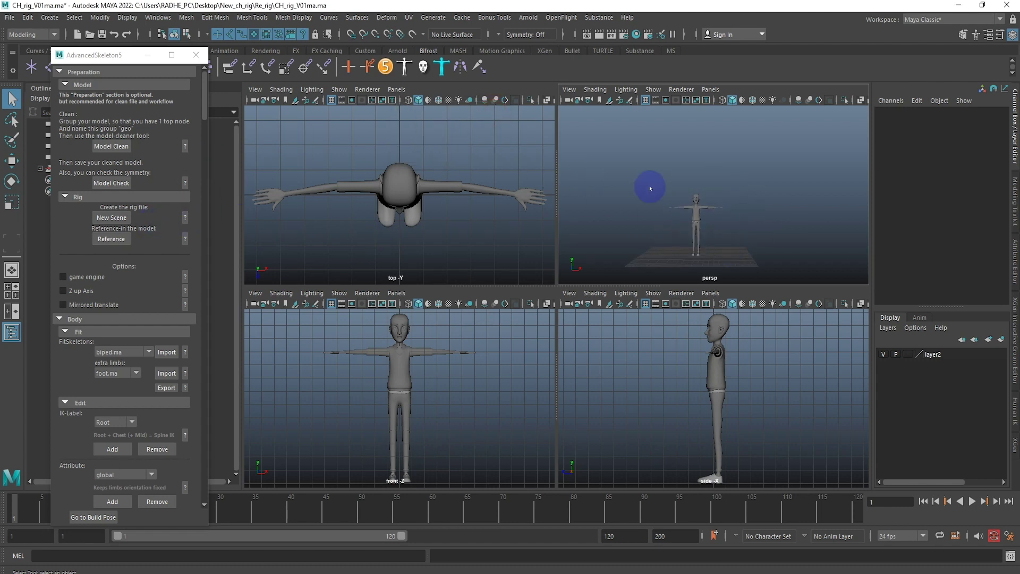
Step: Save the cleaned scene, start a new one, and browse to Desktop > New_ch_rig > Re_rig
click(101, 35)
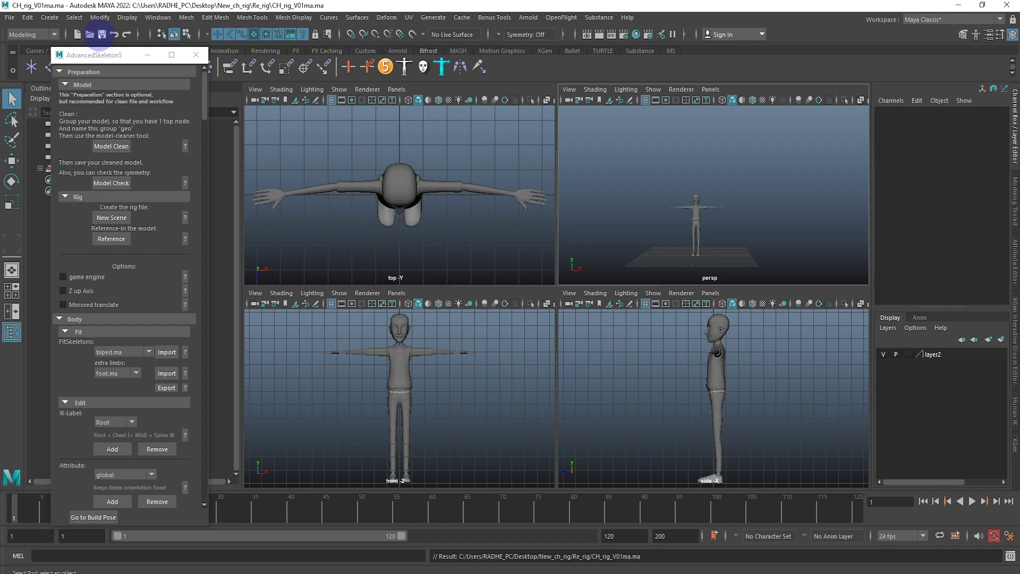
click(112, 218)
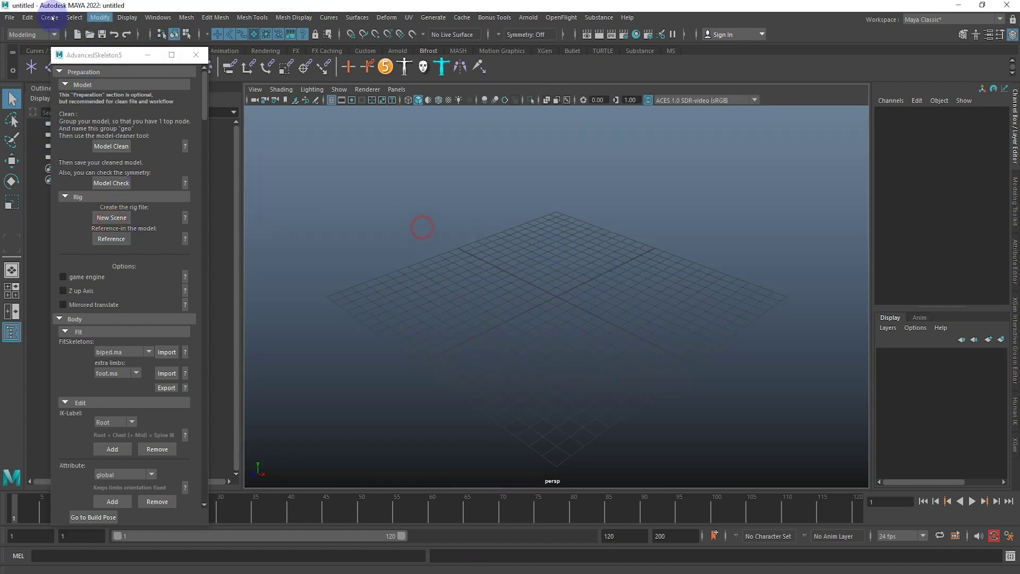
click(112, 239)
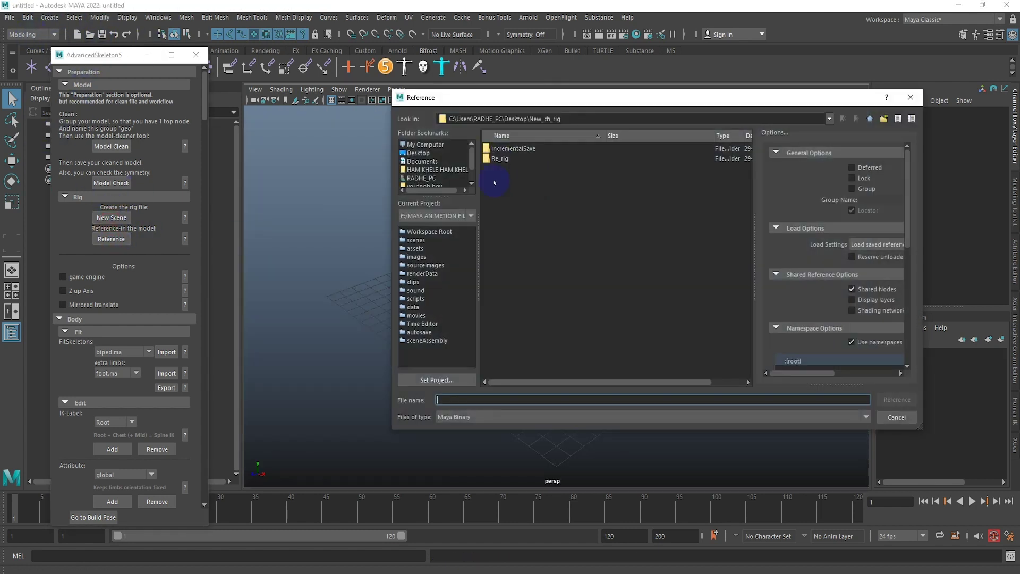
double_click(502, 159)
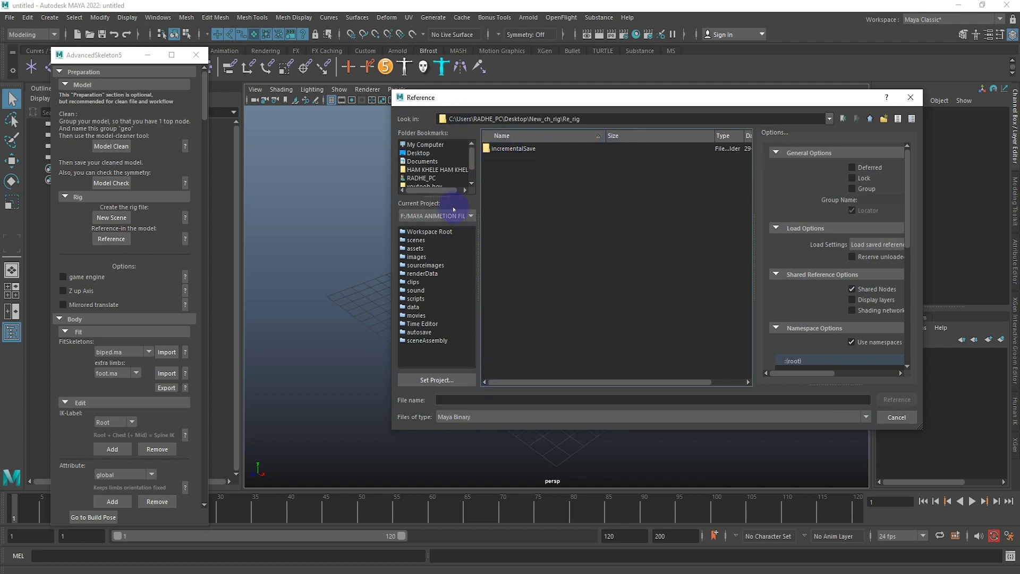
click(415, 153)
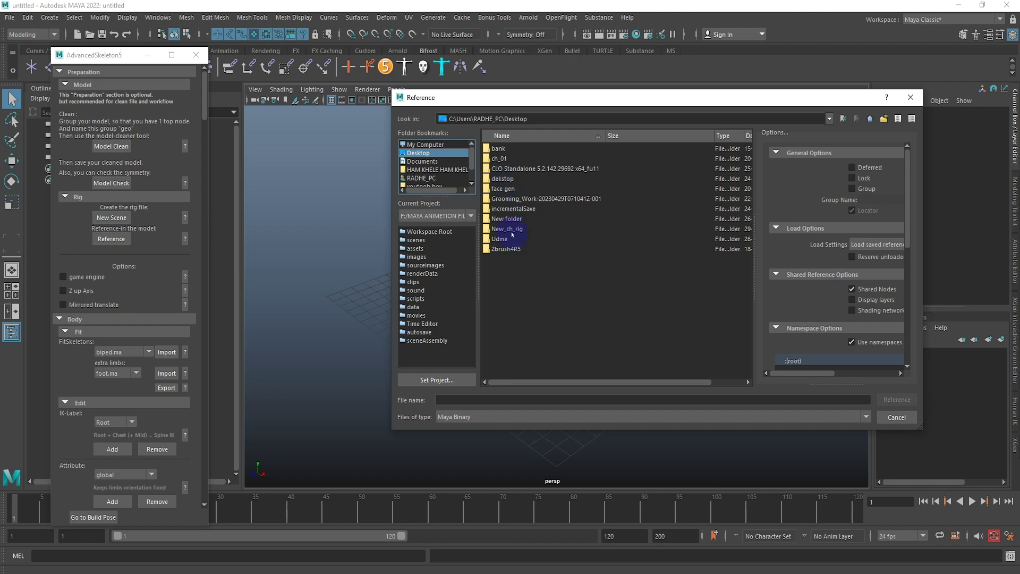
double_click(511, 232)
double_click(500, 159)
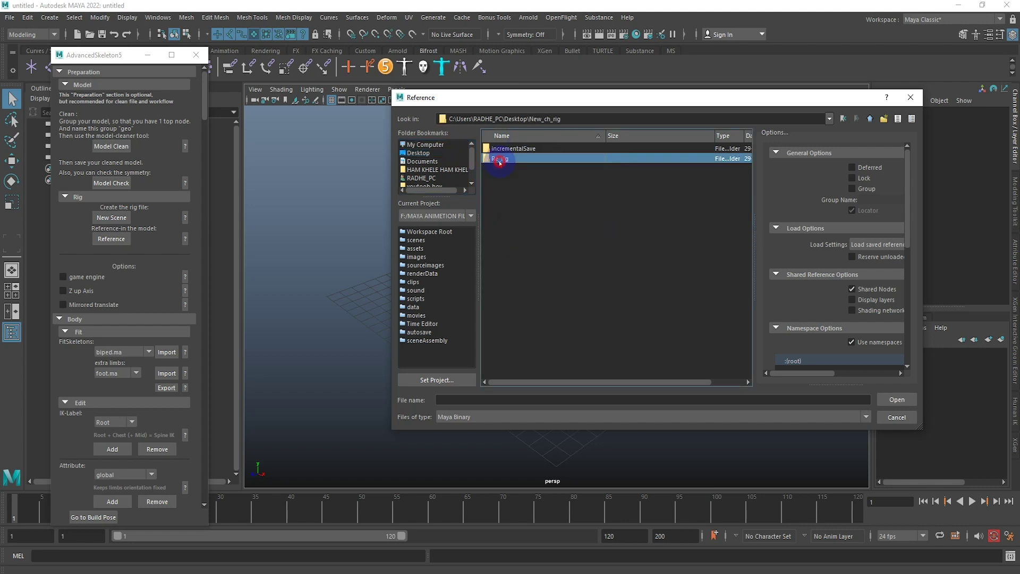
Step: Set Files of type to All Files and reference CH_rig_V01ma.ma
click(469, 415)
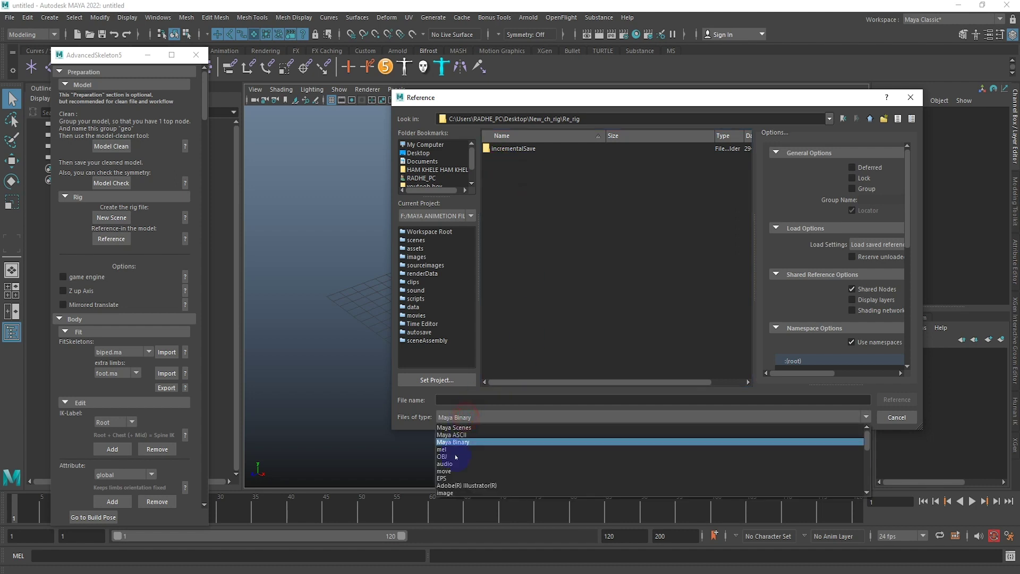
scroll(457, 485, down, 5)
click(450, 492)
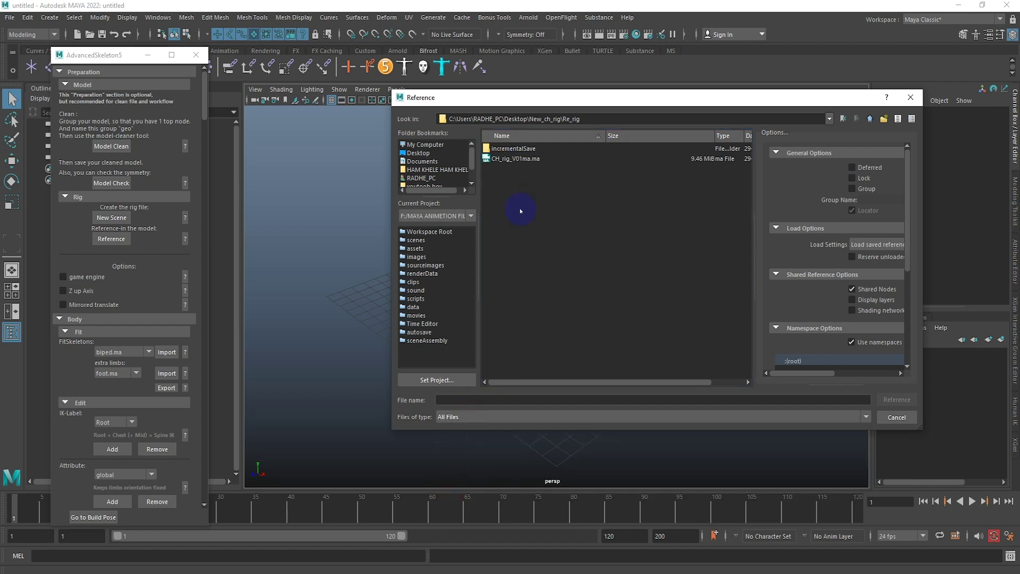
click(509, 158)
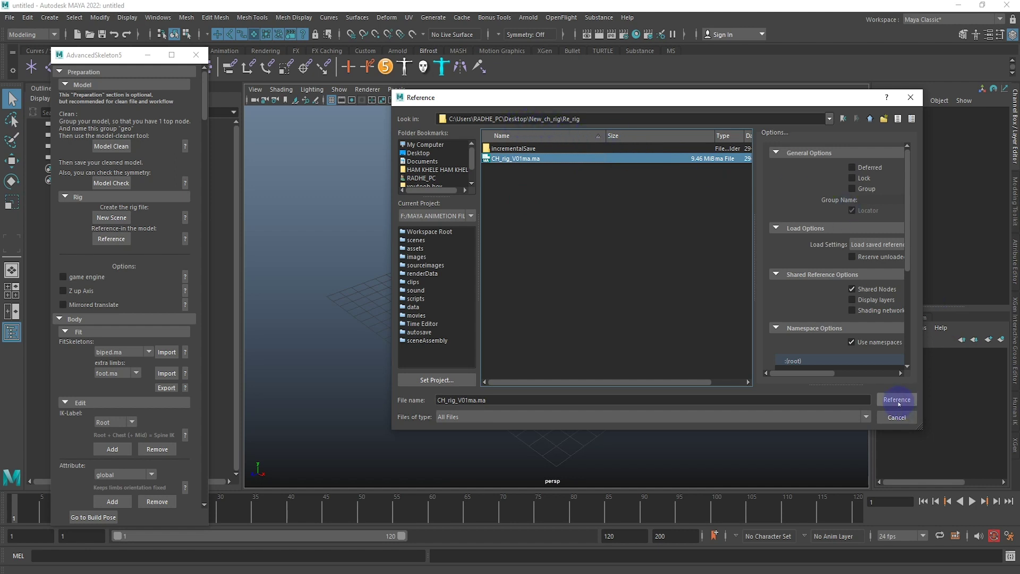
click(8, 17)
click(911, 97)
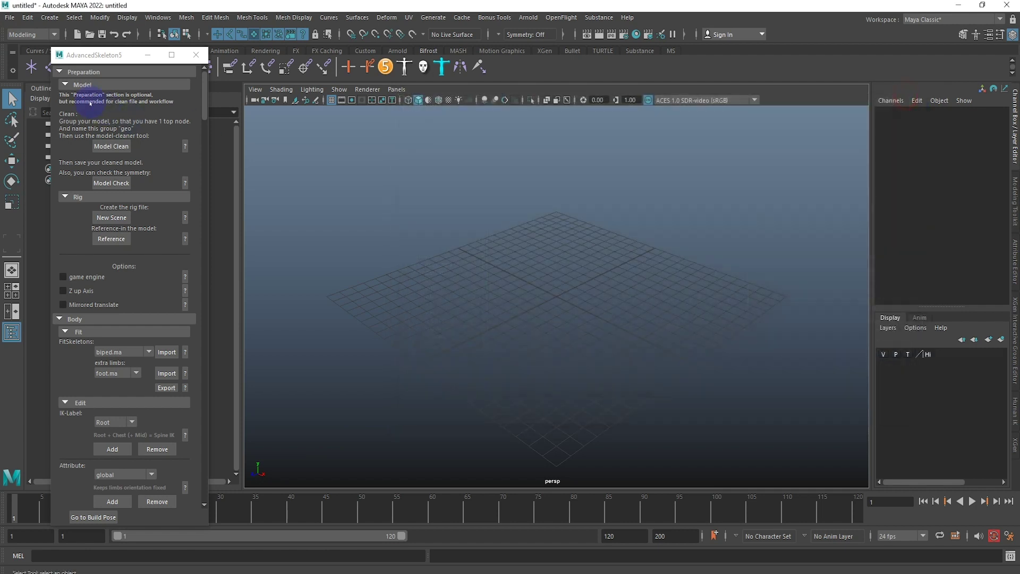
click(11, 17)
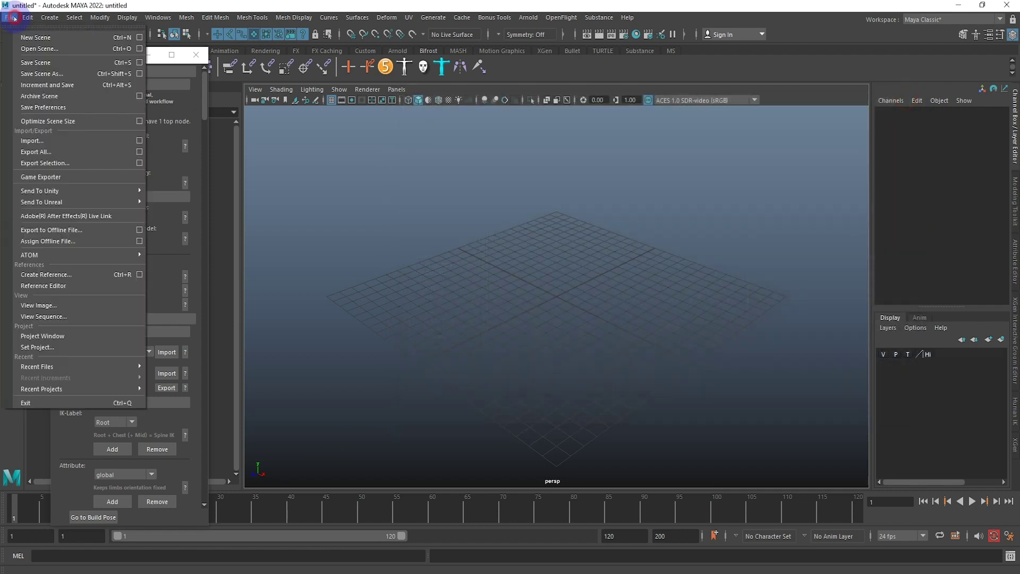
click(120, 367)
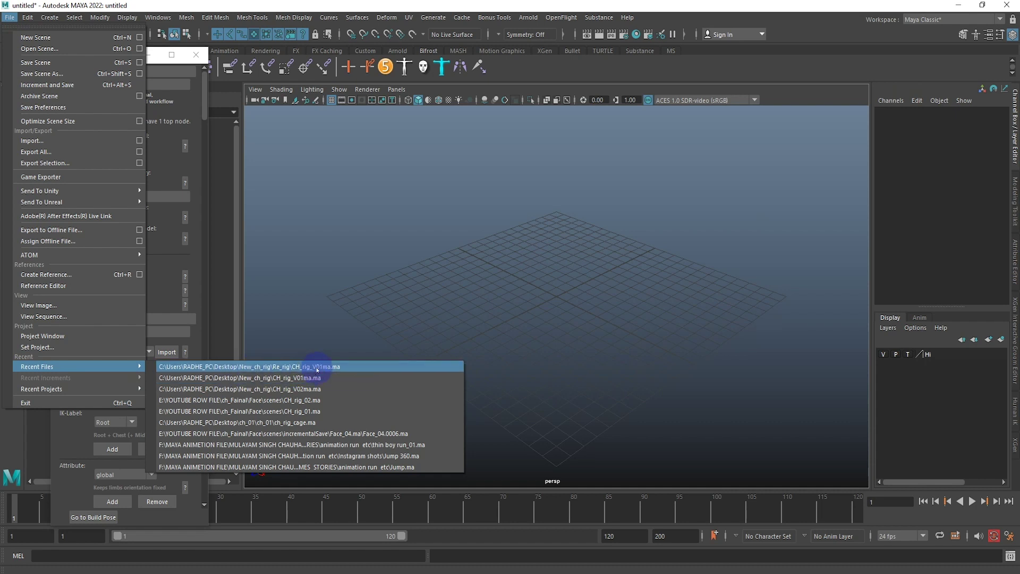
click(455, 278)
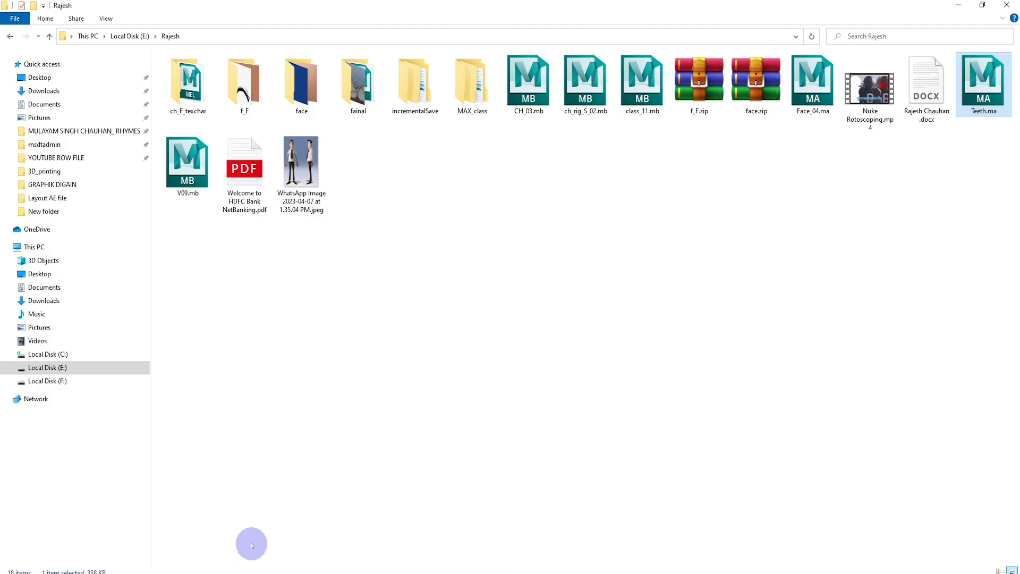
Step: In File Explorer, use Copy as path on CH_rig_V01ma.ma in Desktop › New_ch_rig › Re_rig
click(392, 260)
click(45, 79)
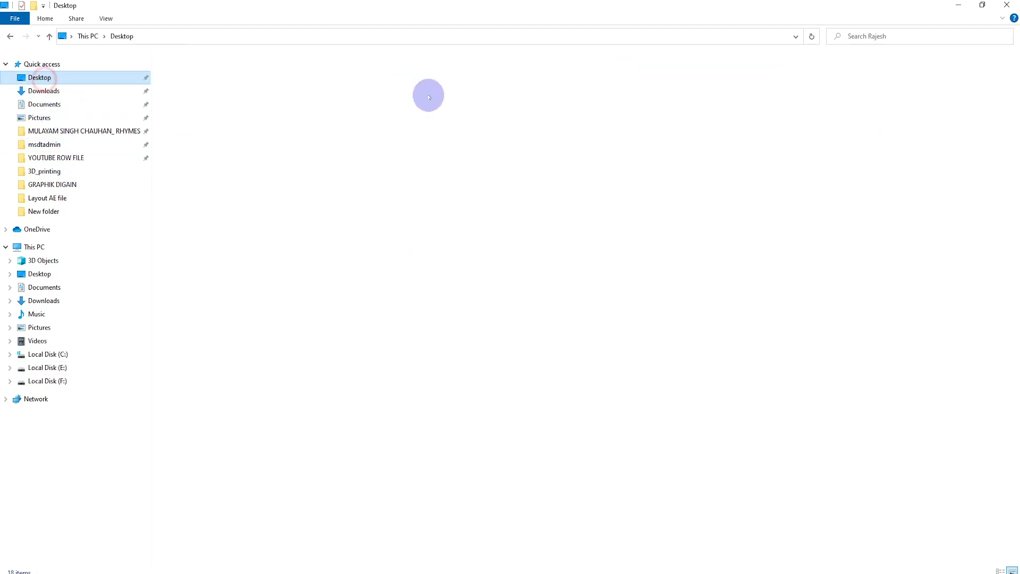
double_click(653, 94)
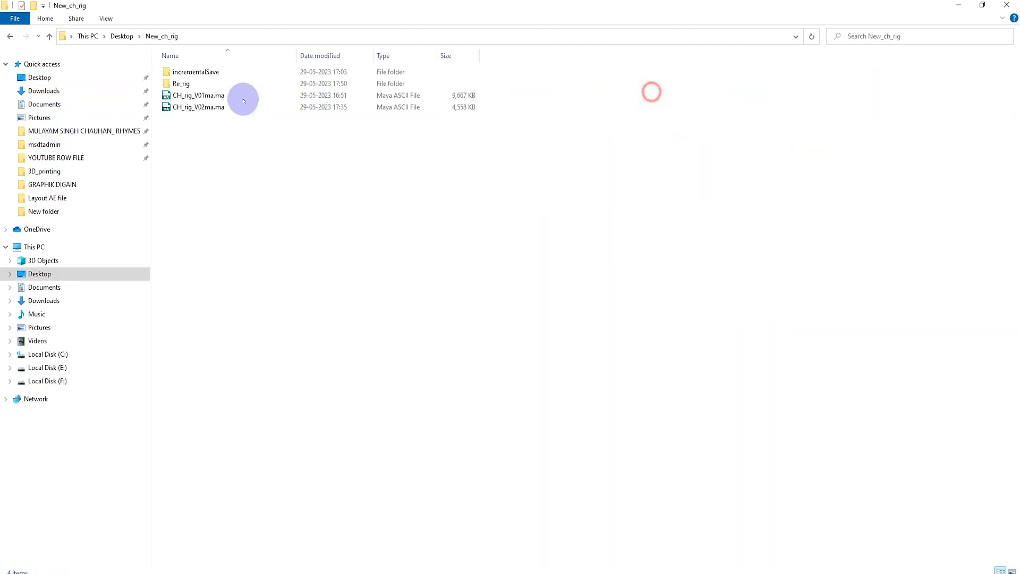
double_click(183, 85)
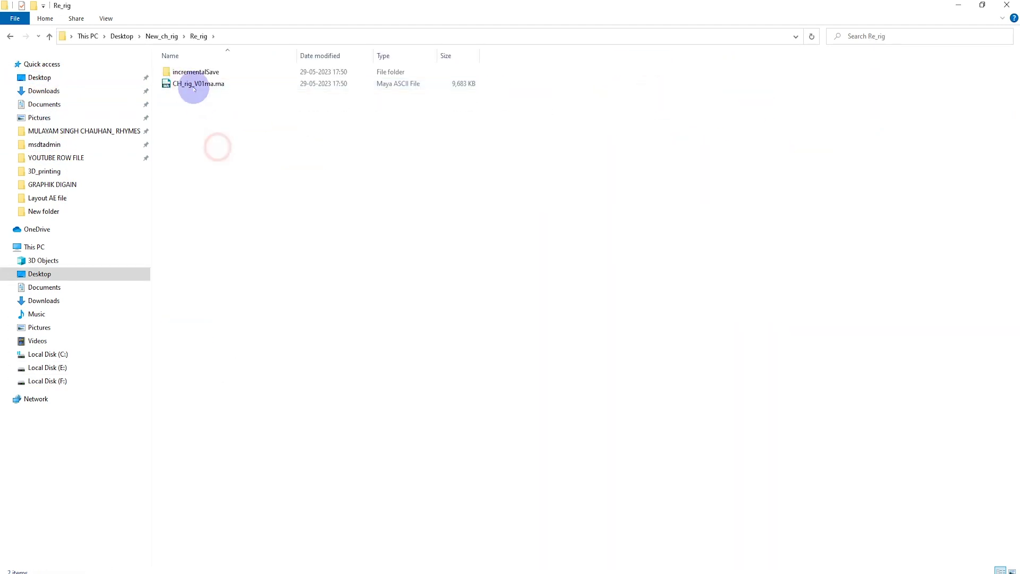
click(193, 84)
right_click(194, 84)
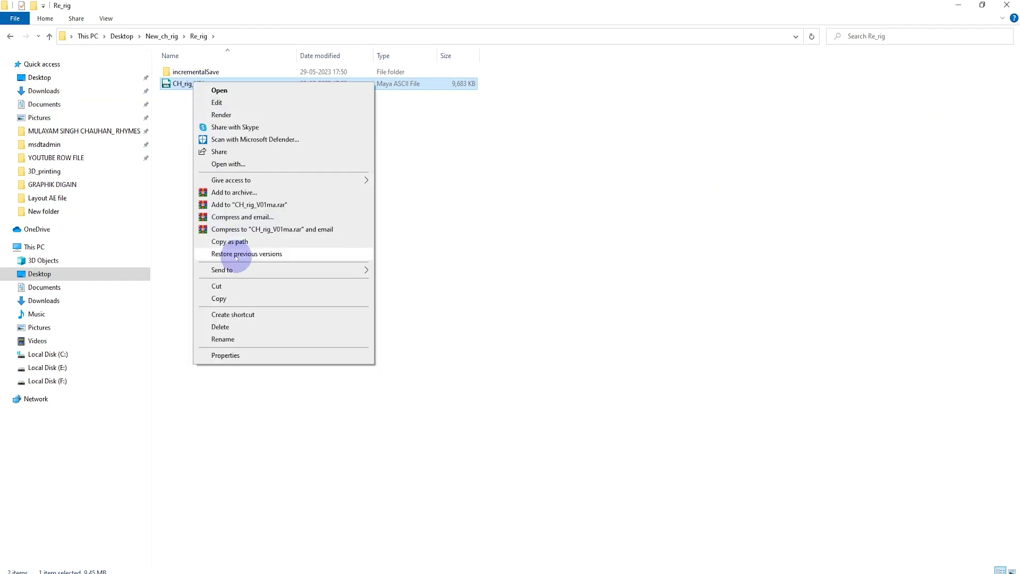
click(234, 240)
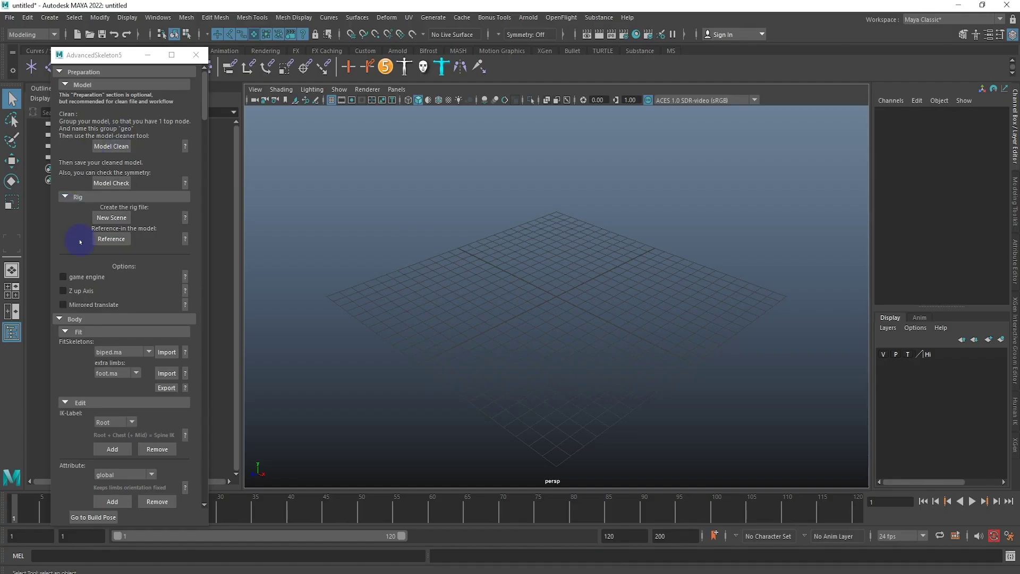
Step: Paste the CH_rig_V01ma.ma path into the reference browser and move the AdvancedSkeleton5 panel off the Outliner
click(112, 238)
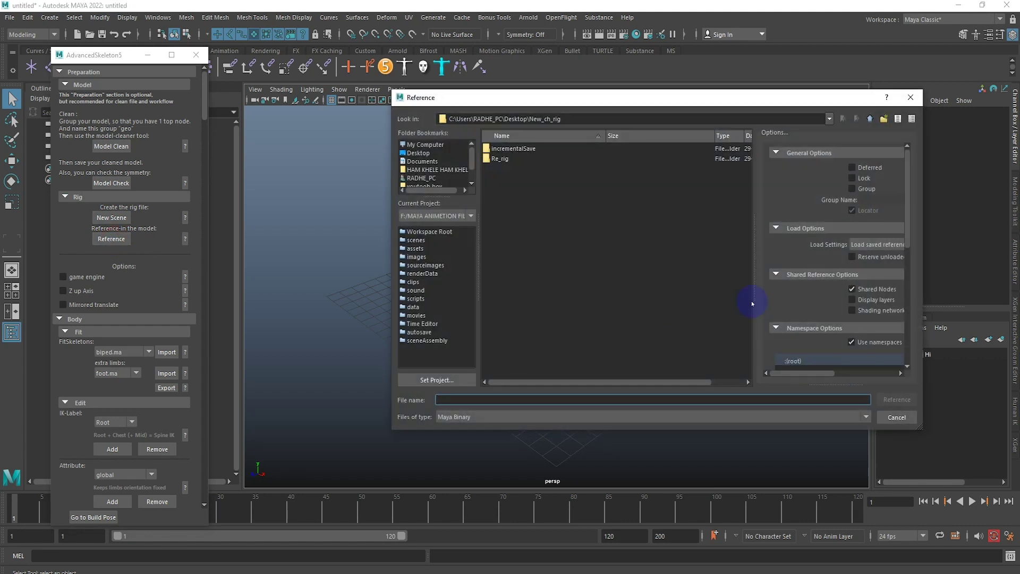
text("C:\Users\RADHE_PC\Desktop\New_ch_rig\Re_rig\CH_rig_V01ma.ma")
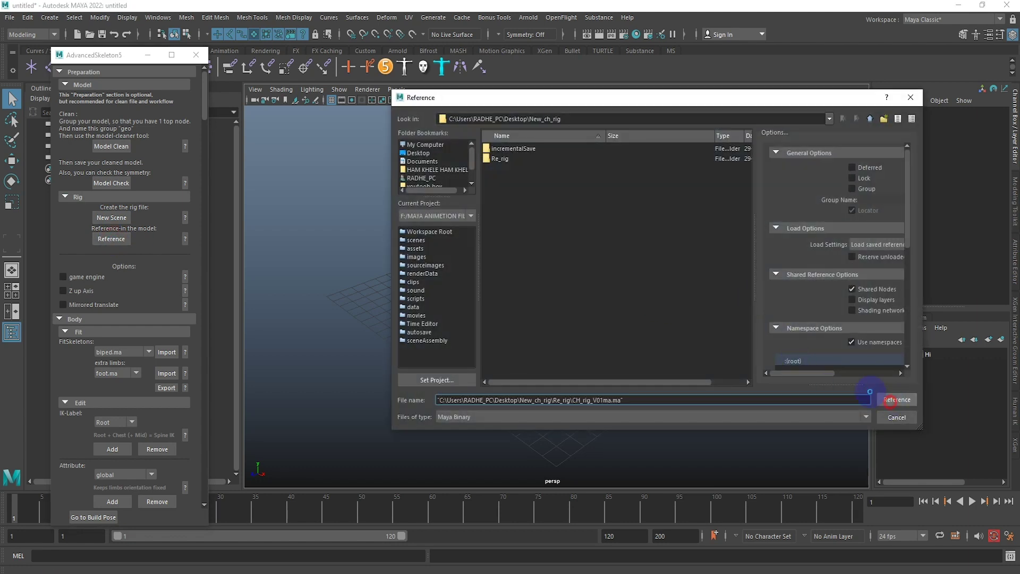
click(889, 402)
scroll(505, 253, down, 3)
scroll(532, 253, up, 1)
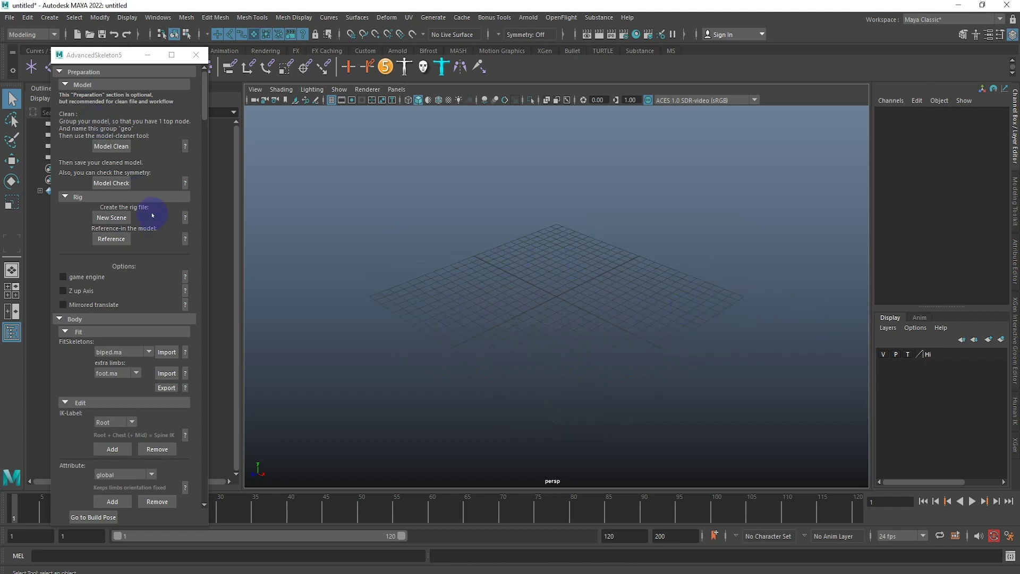
drag(109, 55, 496, 96)
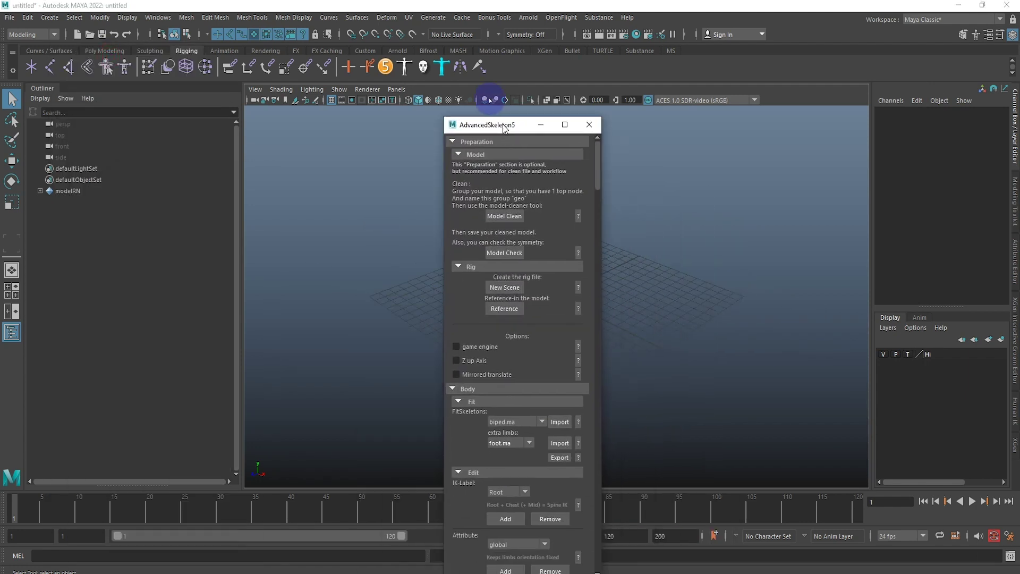
Step: Reference CH_rig_V01ma.ma using the pasted path with Files of type set to All Files
click(492, 281)
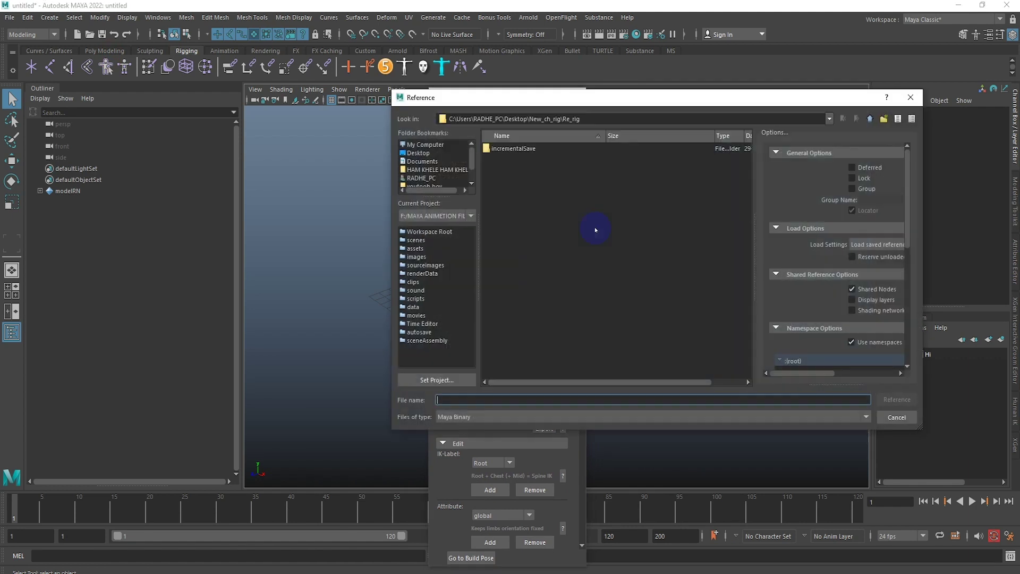
text("C:\Users\RADHE_PC\Desktop\New_ch_rig\Re_rig\CH_rig_V01ma.ma")
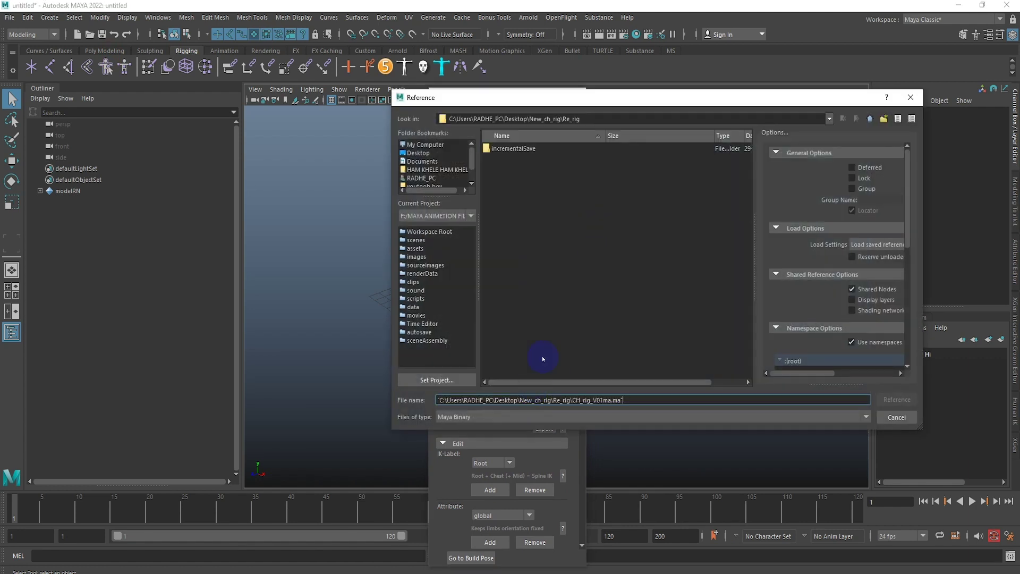
click(516, 416)
scroll(485, 476, down, 3)
click(465, 489)
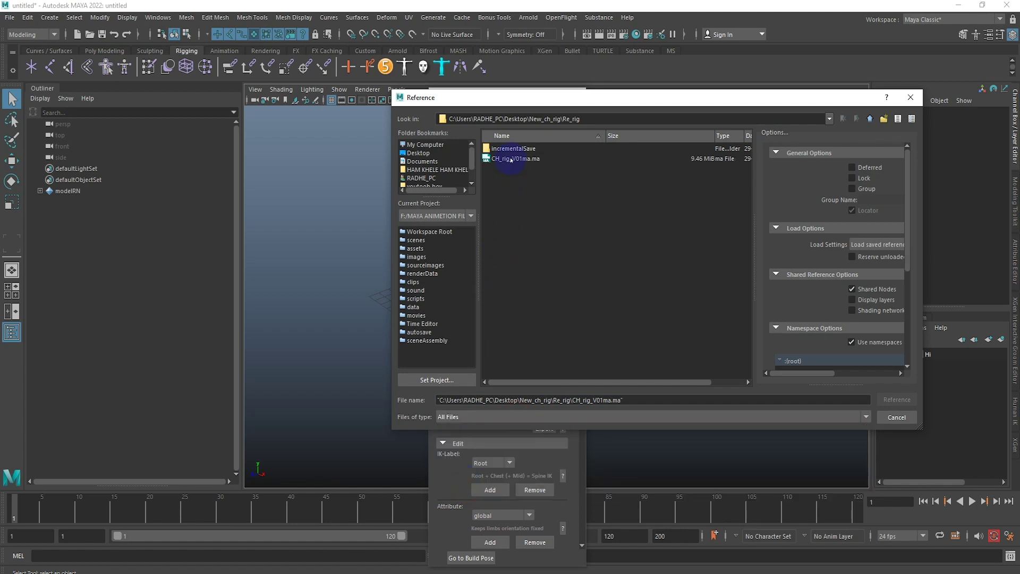
double_click(511, 160)
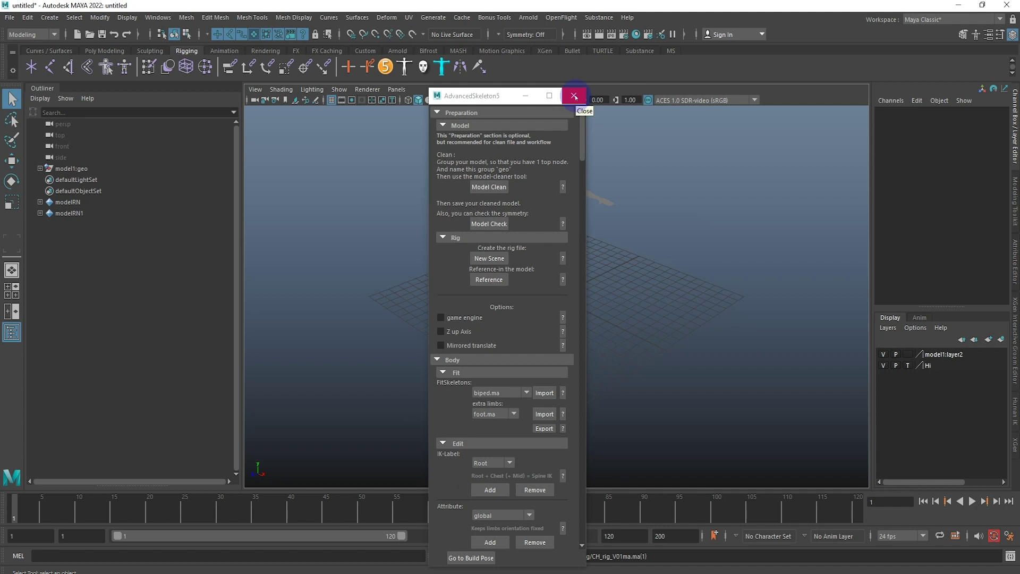
Step: Move the AdvancedSkeleton5 panel aside and zoom in on the character's head and mouth wireframe
drag(486, 96, 176, 102)
mouse_move(480, 207)
alt+right_down()
mouse_move(552, 197)
mouse_move(569, 417)
alt+right_up()
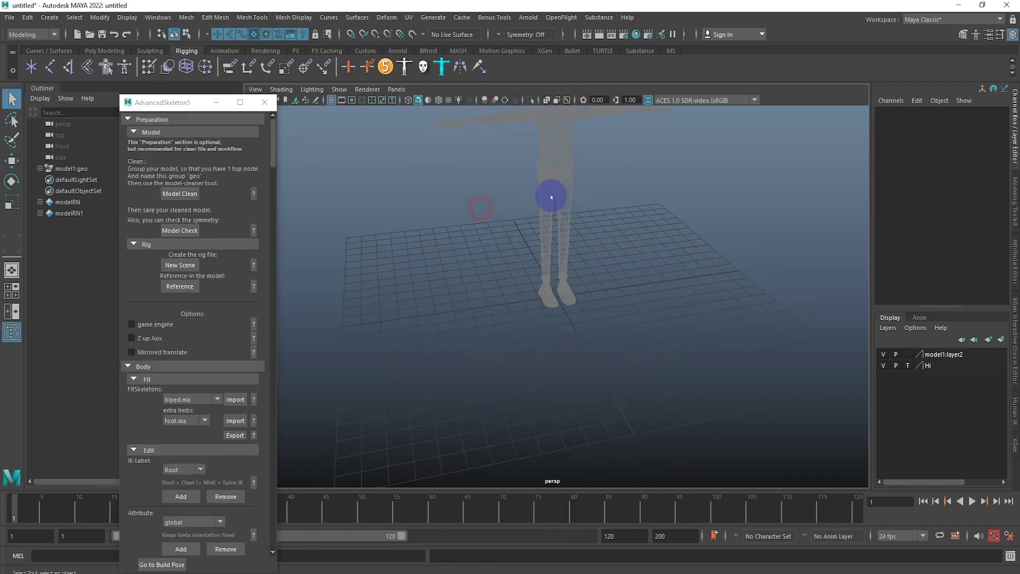
alt+right_drag(608, 360, 775, 484)
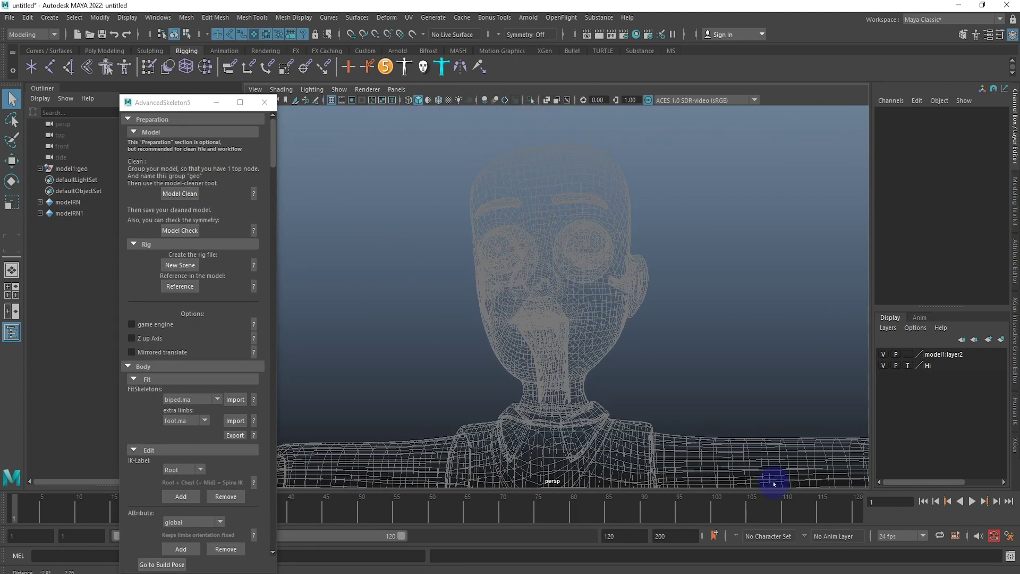
alt+right_drag(537, 289, 610, 378)
mouse_move(565, 342)
alt+right_down()
mouse_move(578, 326)
mouse_move(540, 318)
alt+right_up()
mouse_move(540, 318)
alt+mouse_down()
mouse_move(524, 296)
mouse_move(478, 289)
mouse_move(597, 279)
alt+mouse_up()
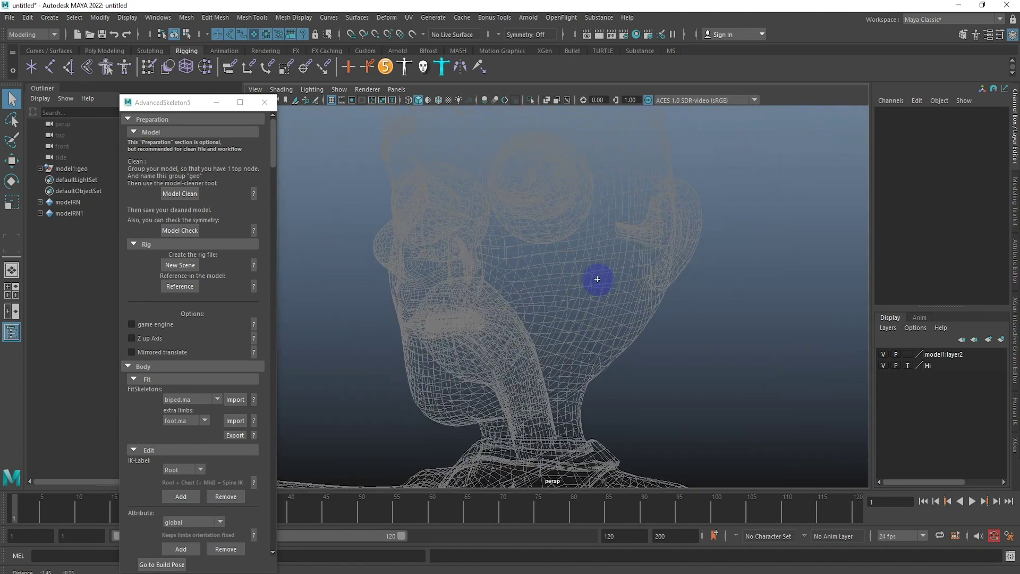
Step: Orbit around the chin and neck, then zoom out to frame the whole T-posed body
scroll(536, 308, up, 3)
scroll(535, 311, up, 3)
mouse_move(535, 312)
alt+mouse_down()
mouse_move(569, 292)
mouse_move(609, 287)
mouse_move(556, 202)
alt+mouse_up()
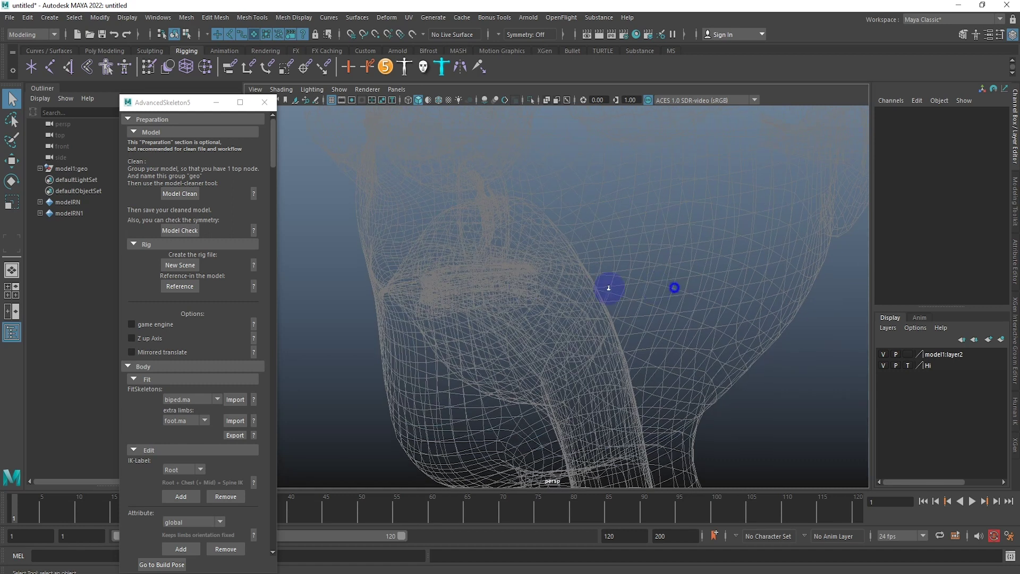
scroll(551, 260, down, 2)
scroll(477, 331, down, 2)
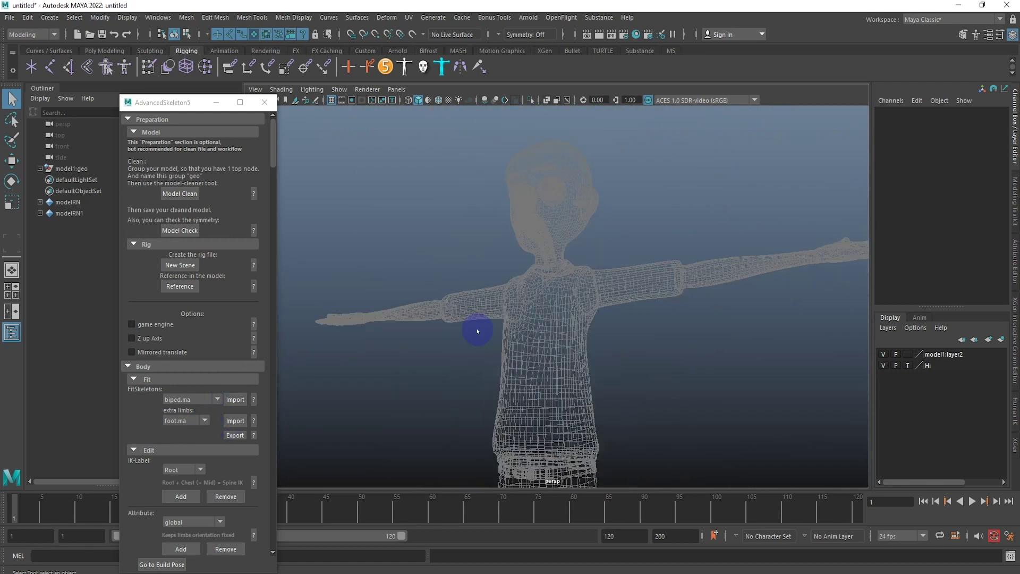
scroll(477, 331, down, 3)
alt+drag(502, 273, 466, 297)
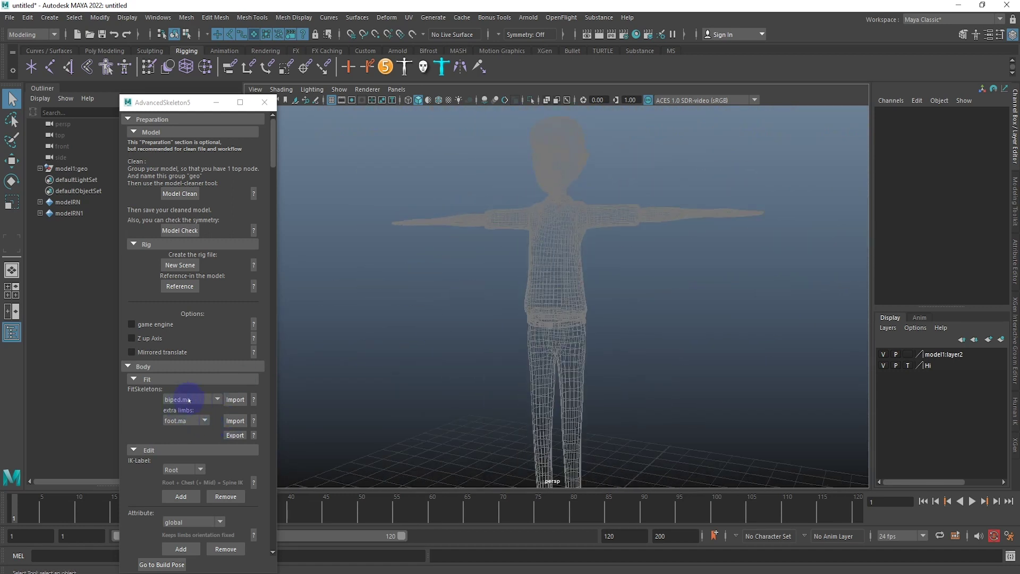
click(189, 400)
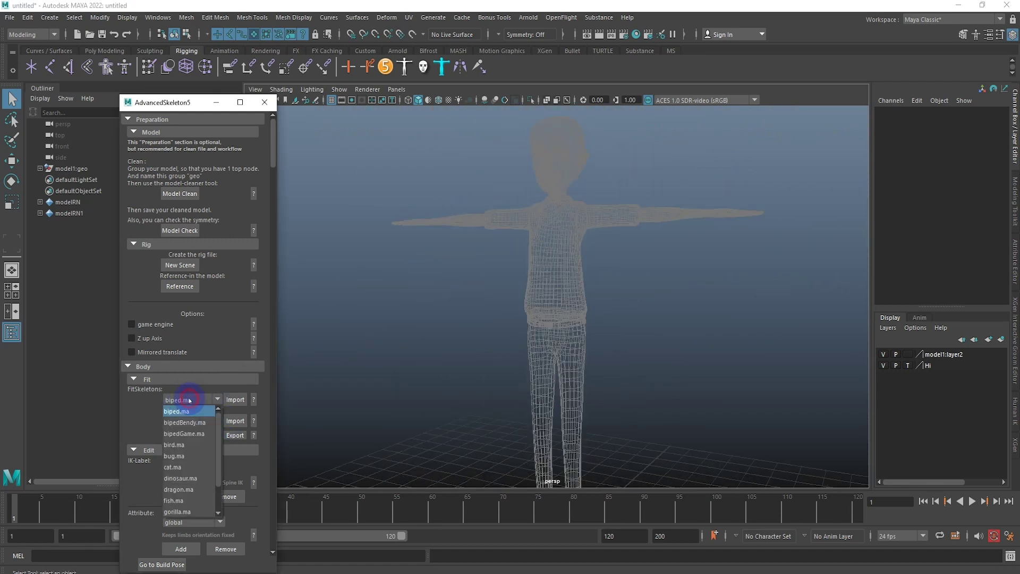
Step: Import the biped.ma fit skeleton and lower it into the character's body
click(189, 401)
click(231, 400)
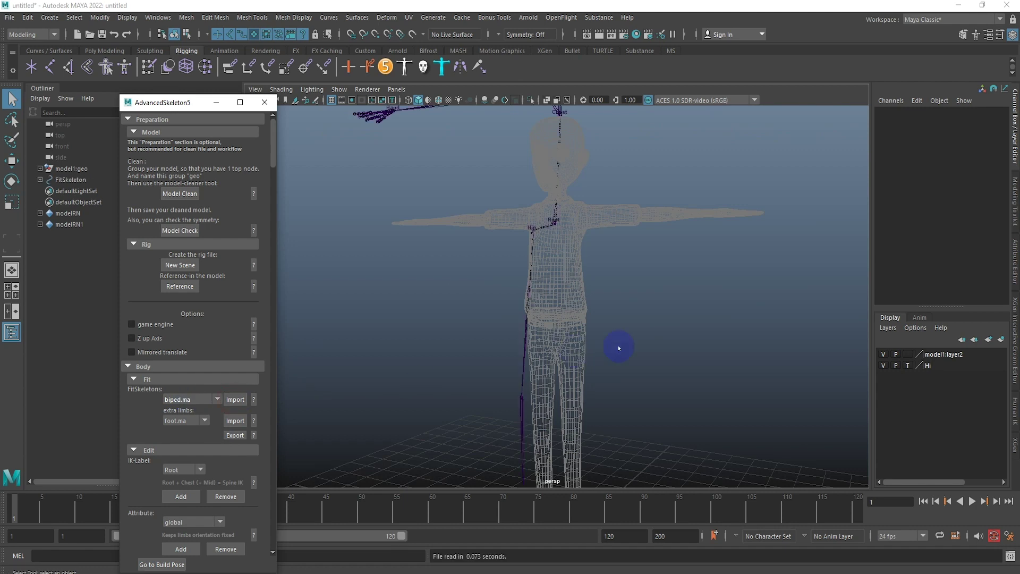
click(568, 250)
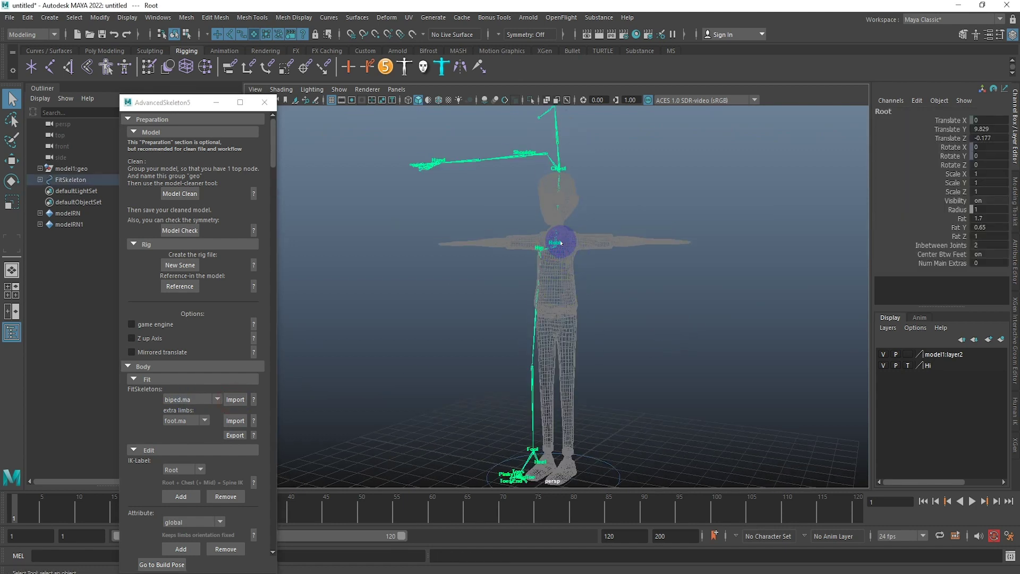
key(w)
drag(555, 192, 563, 281)
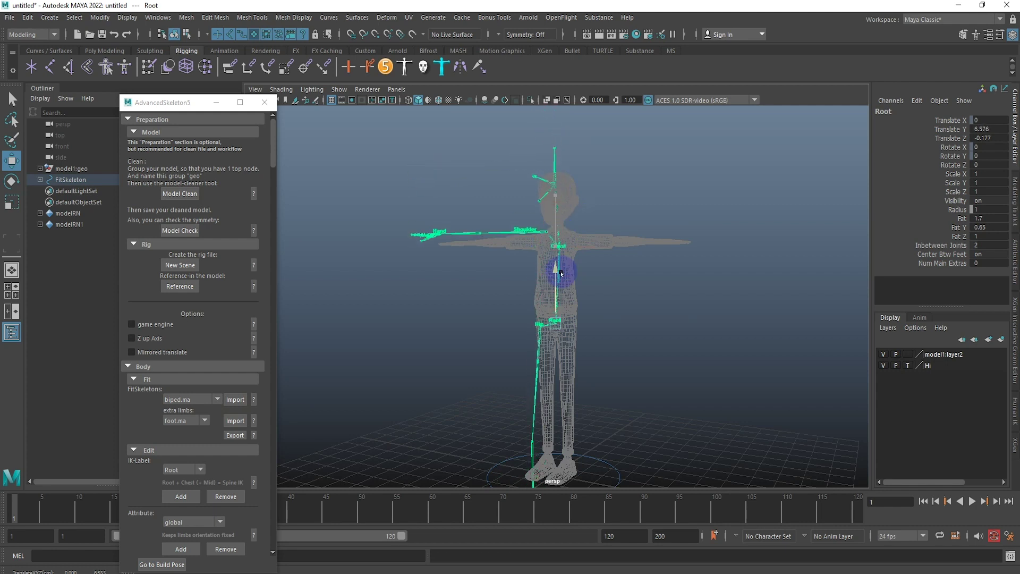
mouse_move(563, 282)
alt+mouse_down()
mouse_move(525, 400)
mouse_move(528, 346)
alt+mouse_up()
click(525, 399)
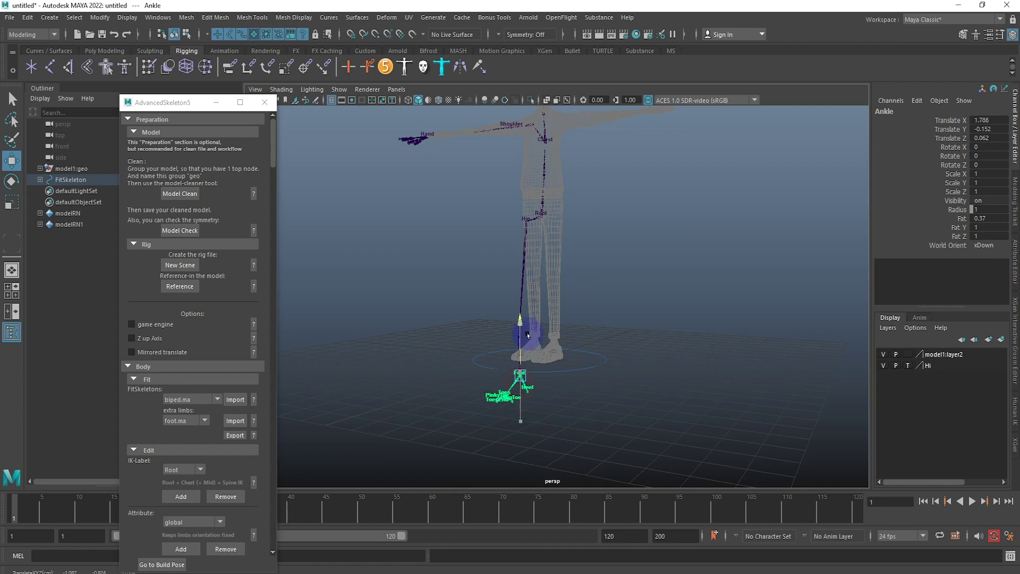
key(ctrl+z)
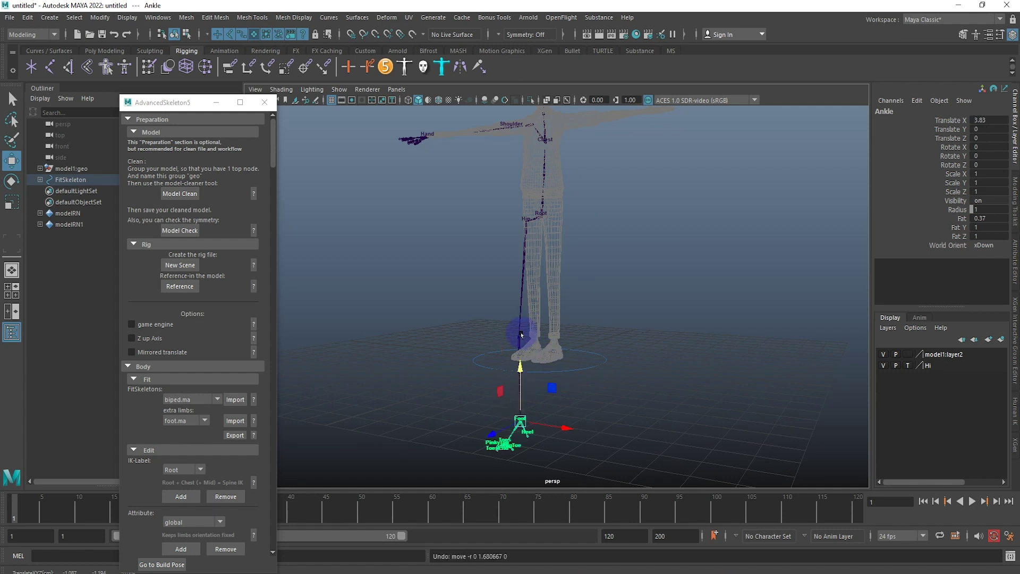
Step: In side view, raise the Knee joint to knee height and nudge it inside the knee
click(529, 336)
drag(529, 337, 694, 335)
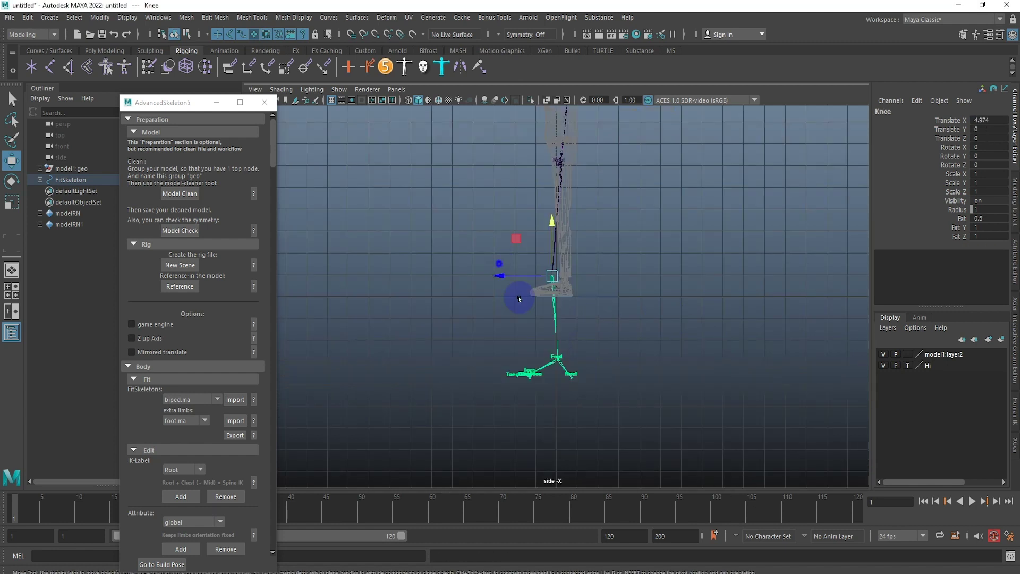
scroll(559, 361, up, 3)
drag(556, 329, 562, 223)
scroll(562, 223, up, 5)
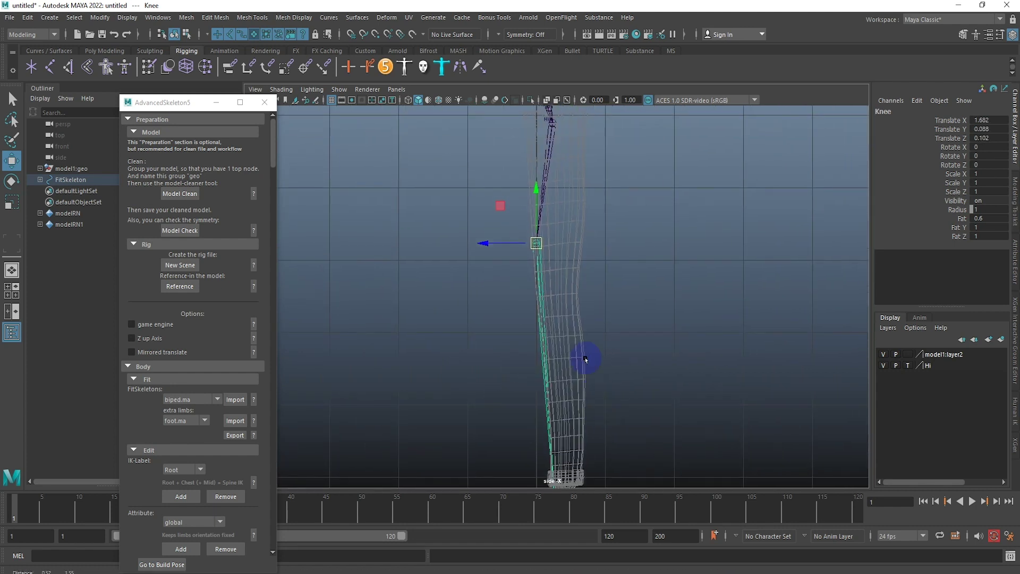
mouse_move(535, 259)
mouse_down()
mouse_move(544, 240)
mouse_move(515, 296)
mouse_up()
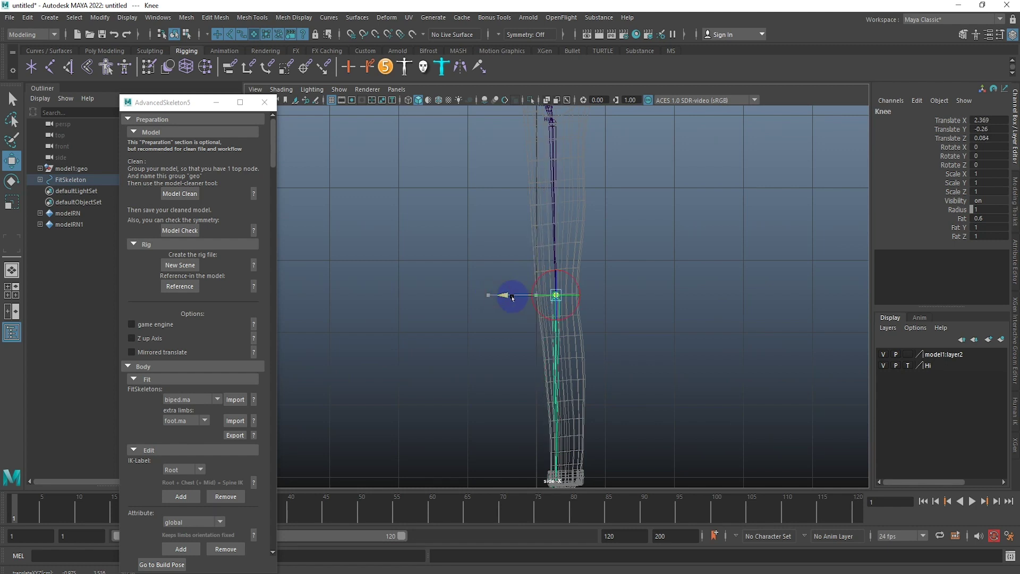
scroll(592, 163, down, 5)
scroll(527, 319, up, 3)
Step: Move the Ankle joint into the ankle, Heel to the shoe's back, and Toes forward
click(536, 319)
drag(535, 319, 542, 326)
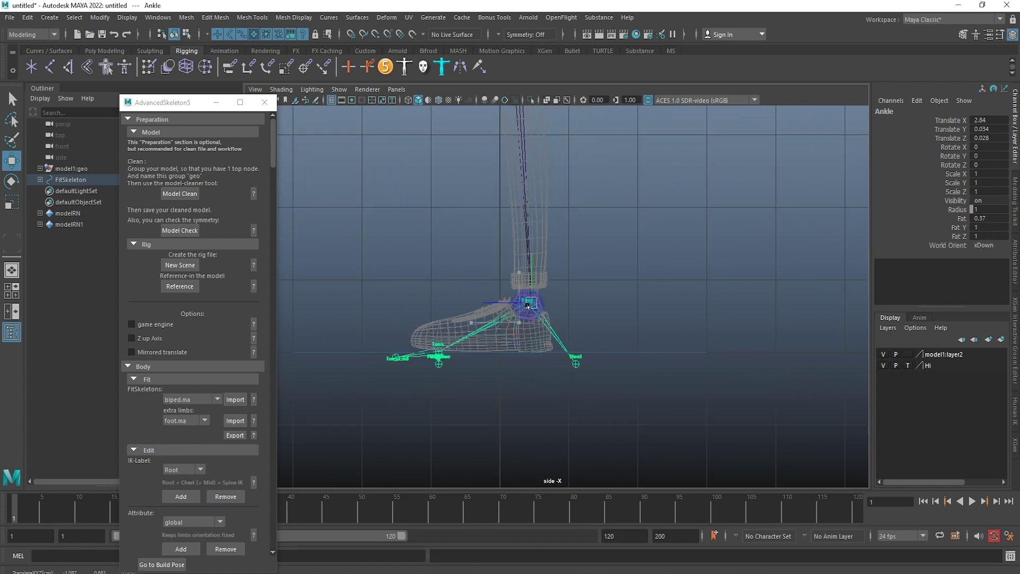
click(569, 362)
drag(570, 362, 547, 348)
click(433, 356)
mouse_move(433, 356)
mouse_down()
mouse_move(474, 325)
mouse_move(636, 386)
mouse_up()
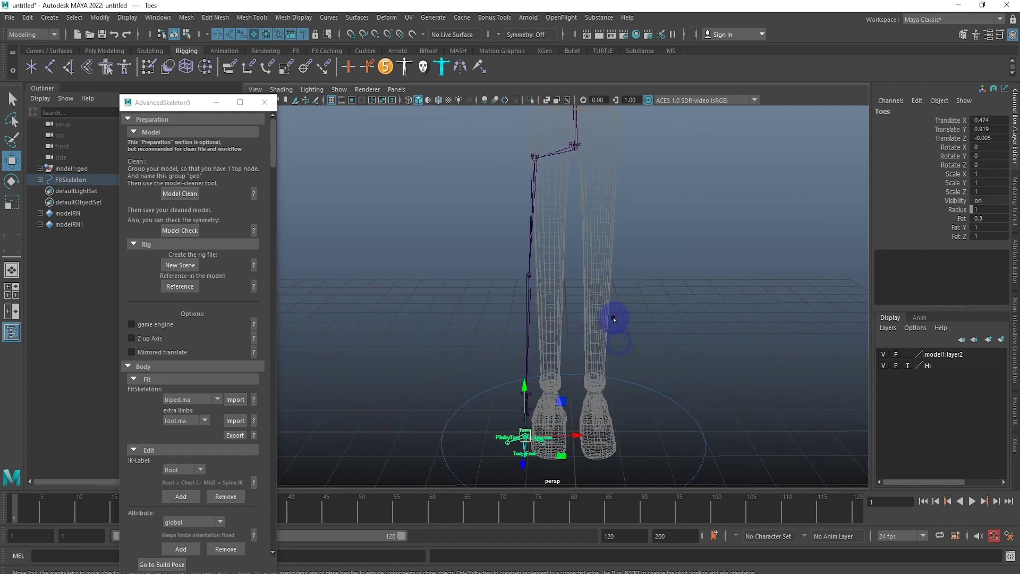
alt+drag(636, 386, 597, 399)
scroll(520, 244, up, 5)
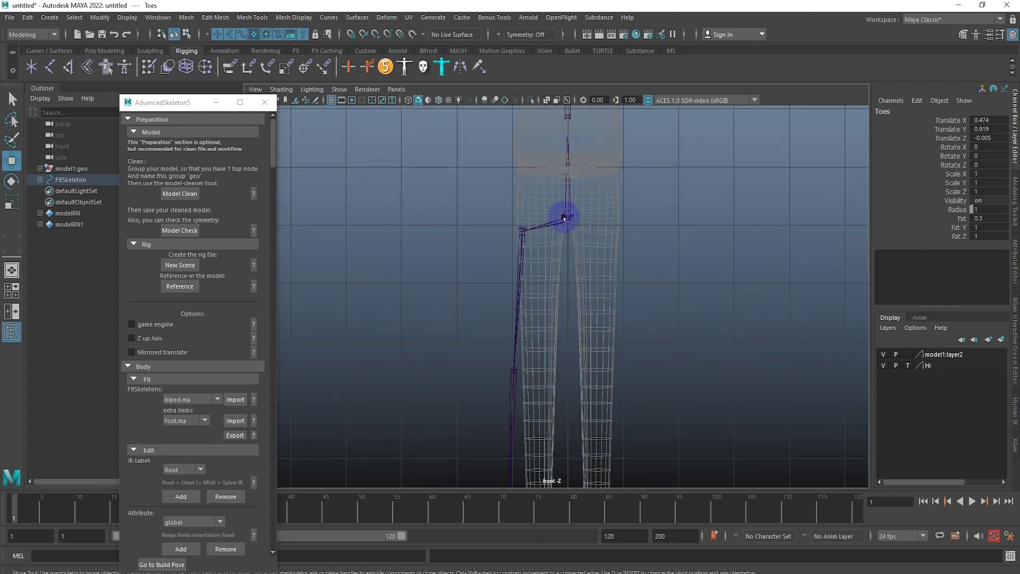
Step: Raise the Root joint to the waist and move the Hip joint out over the leg
click(566, 218)
key(f)
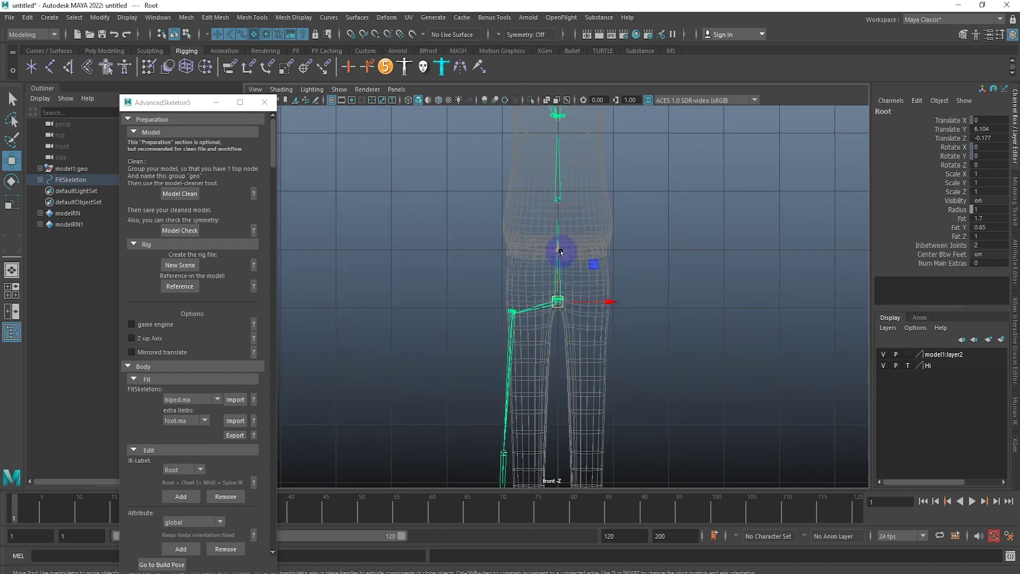
drag(558, 248, 557, 200)
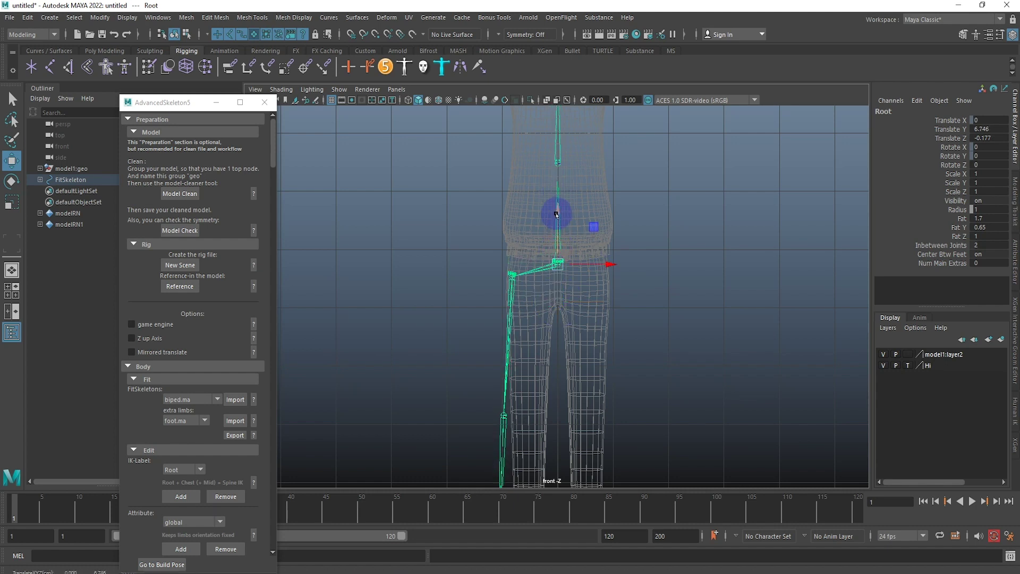
key(ctrl+z)
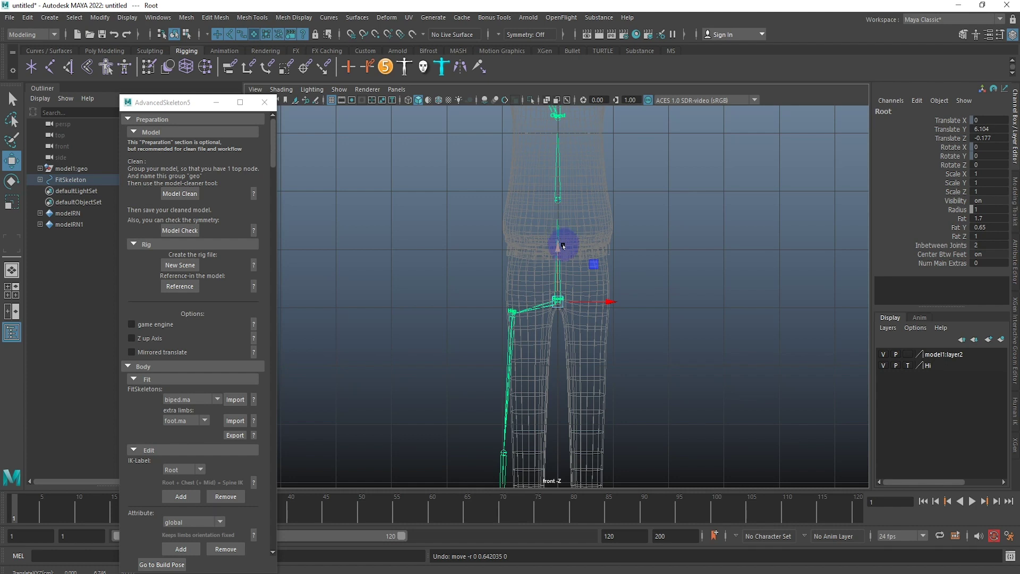
drag(554, 254, 554, 206)
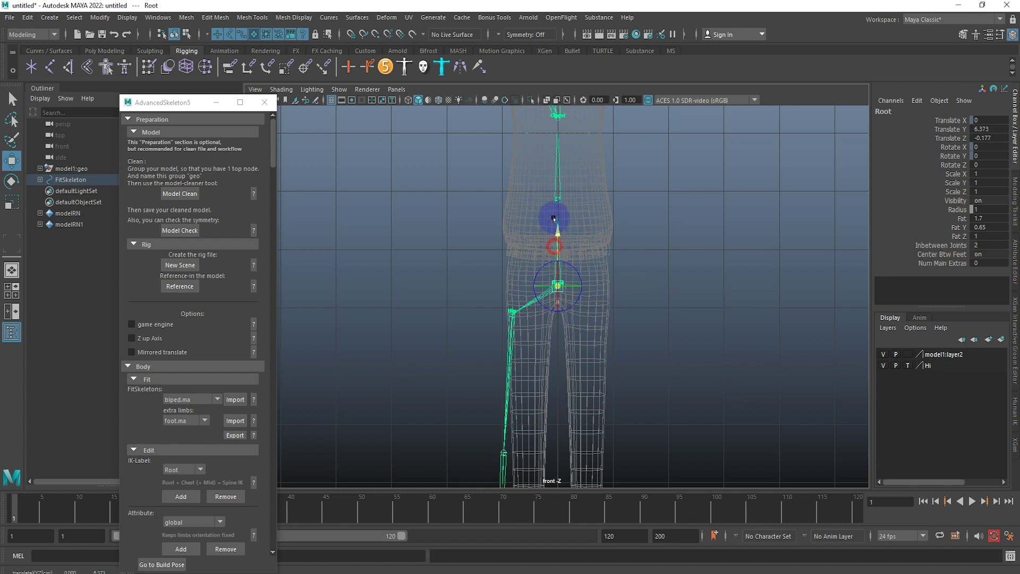
click(513, 313)
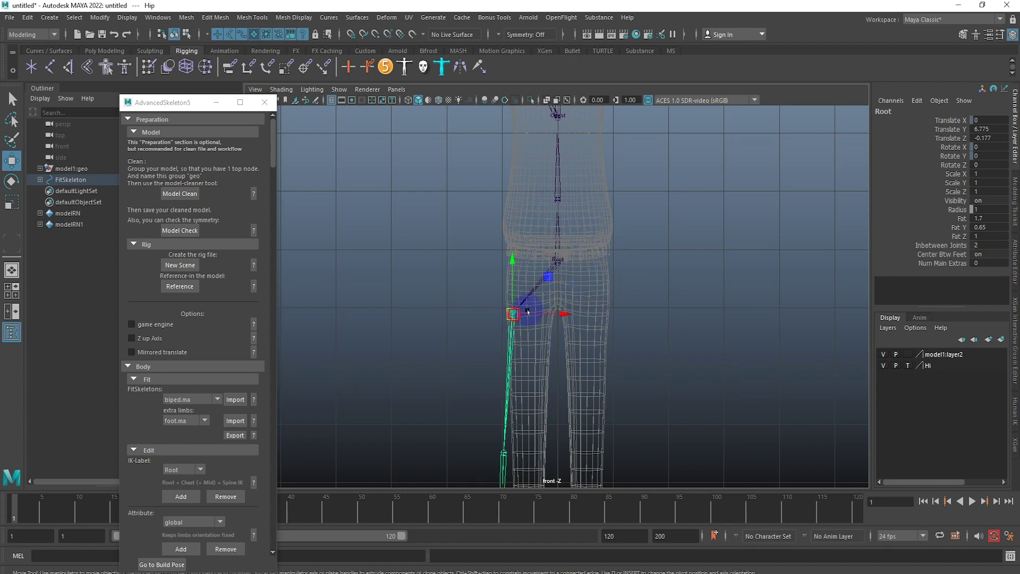
mouse_move(528, 316)
mouse_down()
mouse_move(540, 280)
mouse_move(531, 291)
mouse_up()
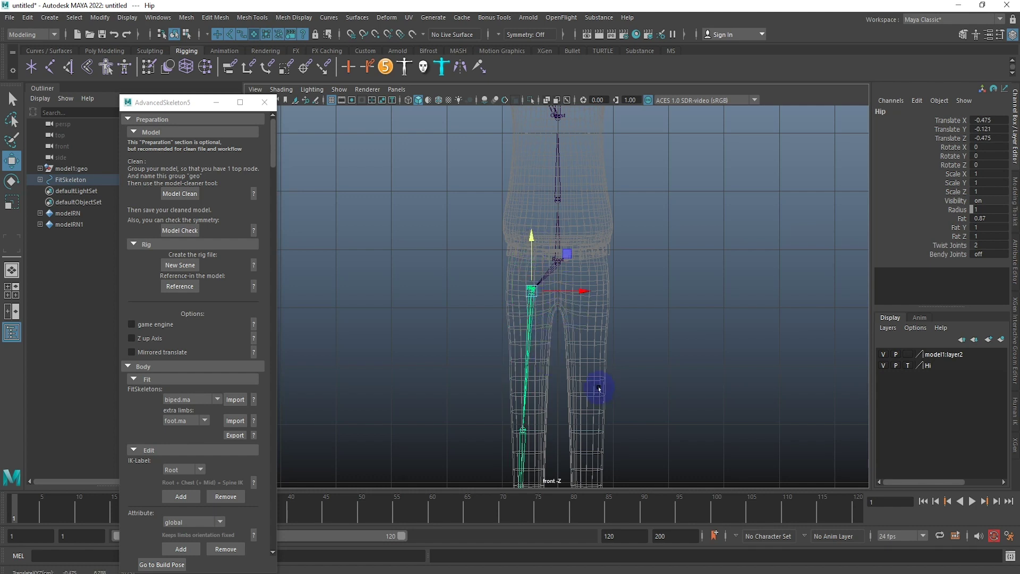
Step: From the side, lower the Knee joint slightly
alt+middle_drag(599, 389, 575, 306)
drag(610, 337, 626, 319)
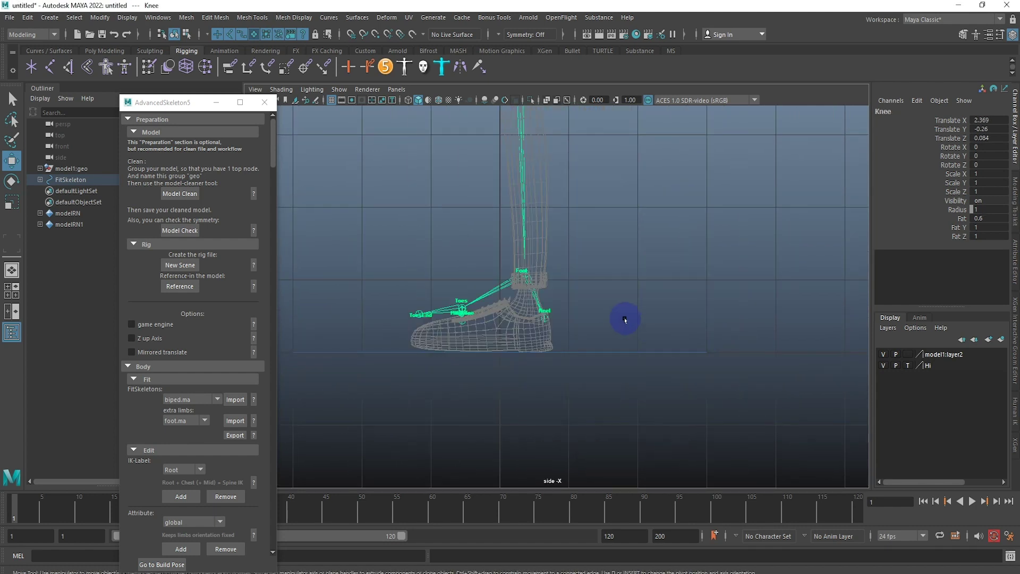
alt+middle_drag(626, 318, 603, 369)
key(Down)
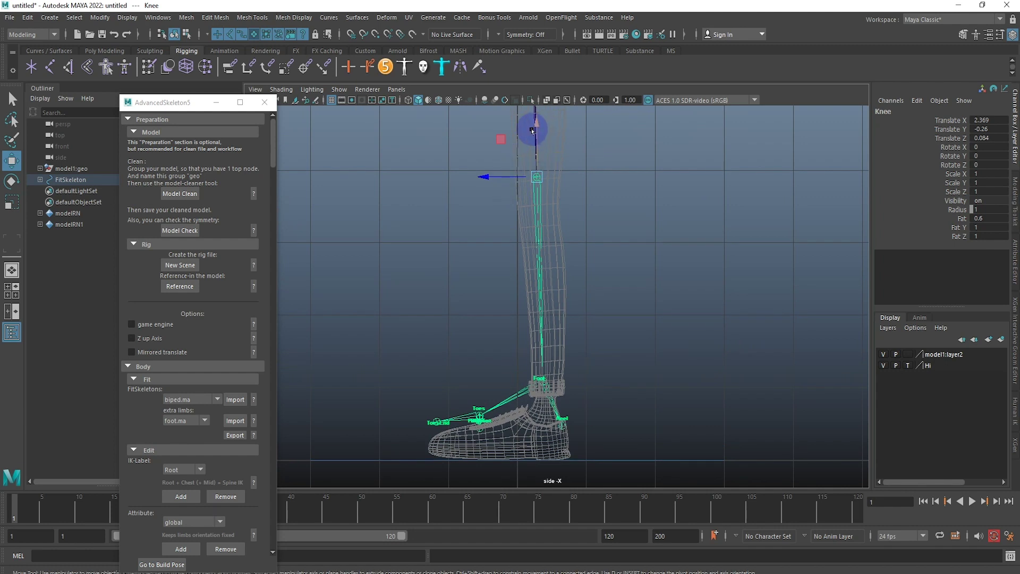
mouse_move(534, 128)
middle_down()
mouse_move(540, 152)
mouse_move(588, 73)
middle_up()
scroll(550, 269, up, 3)
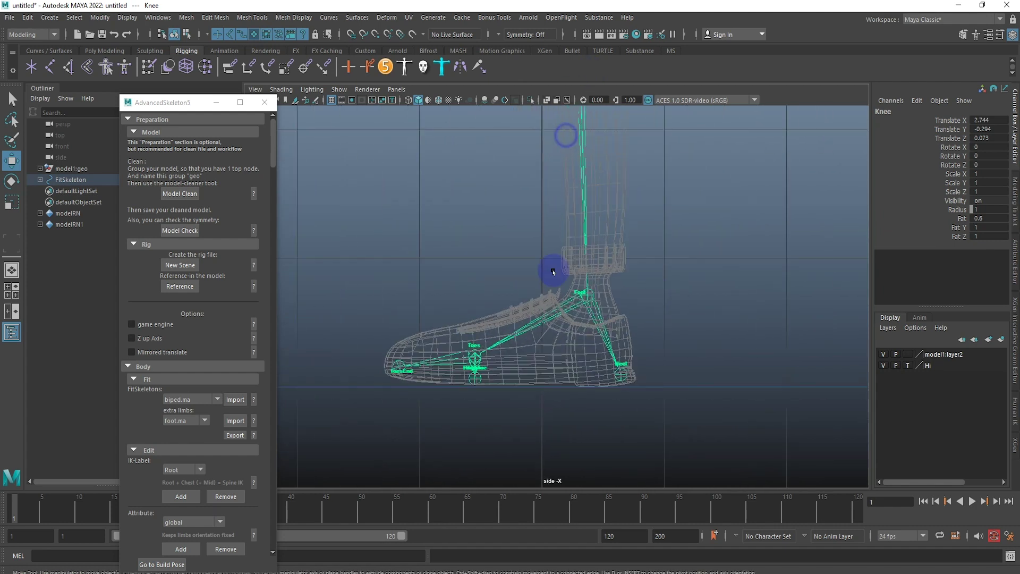
Step: Move the Ankle joint down into the ankle and pull the Toes joint back
click(586, 294)
drag(588, 241, 588, 246)
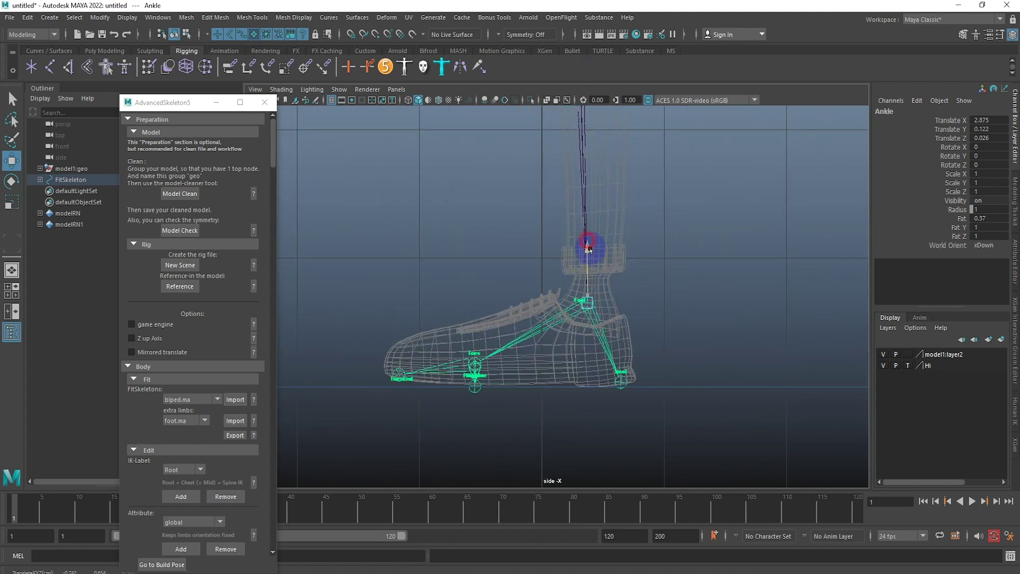
key(ctrl+z)
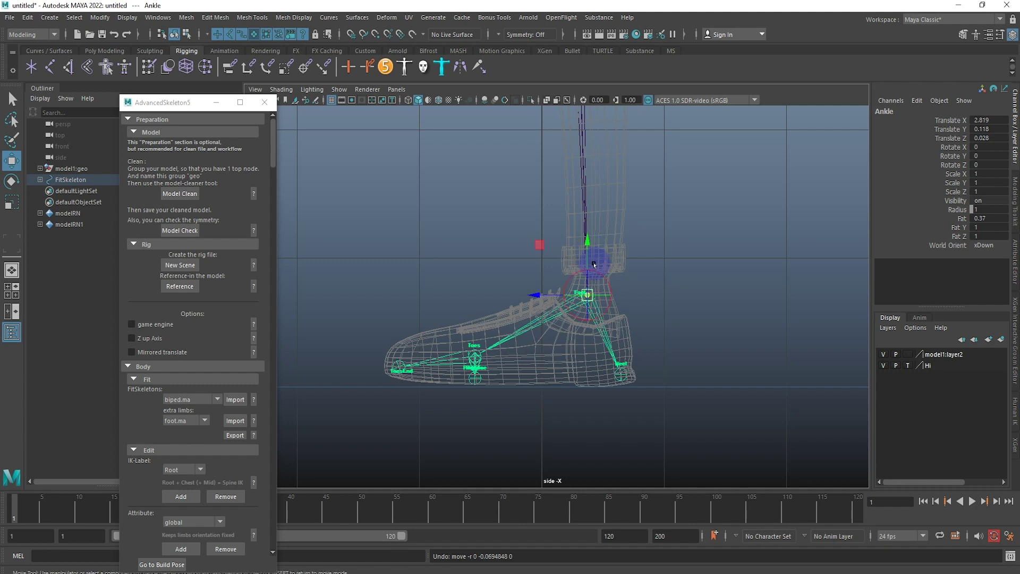
drag(585, 242, 591, 257)
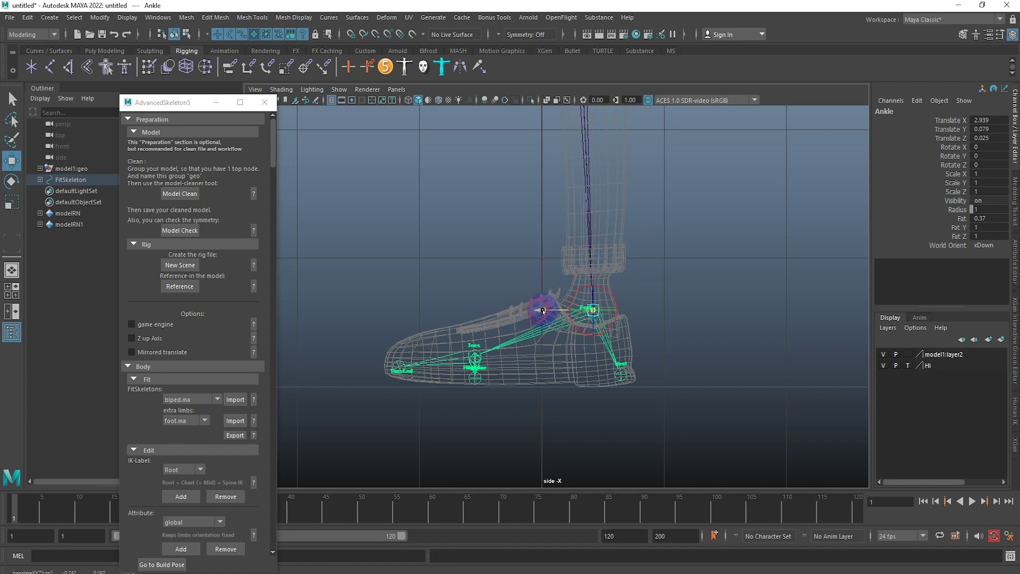
alt+middle_drag(590, 257, 594, 266)
click(479, 364)
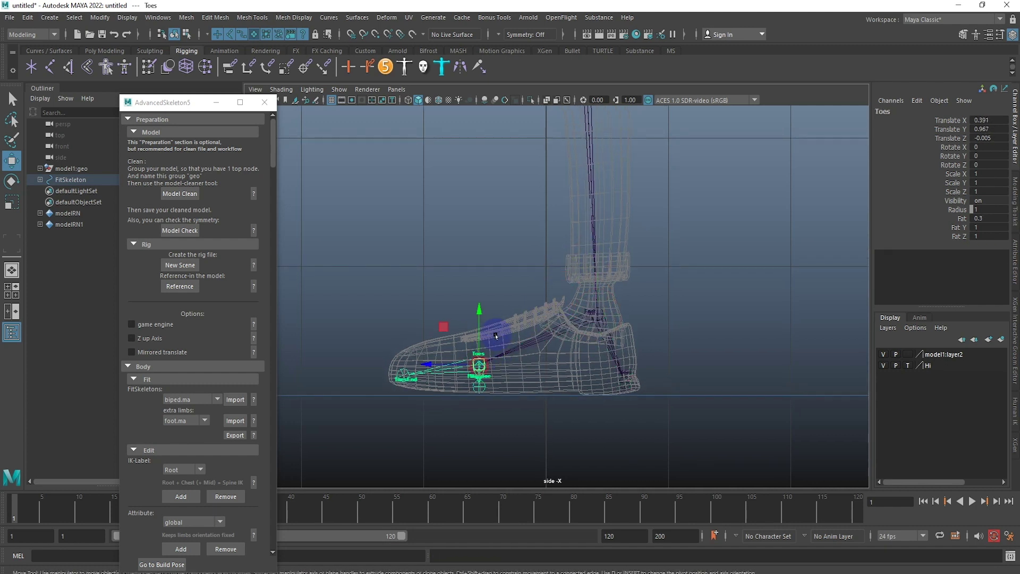
mouse_move(477, 317)
mouse_down()
mouse_move(478, 296)
mouse_move(540, 303)
mouse_move(503, 146)
mouse_up()
Step: In front view, adjust the Hip and Knee joints and shift the Ankle sideways into the shoe
click(520, 192)
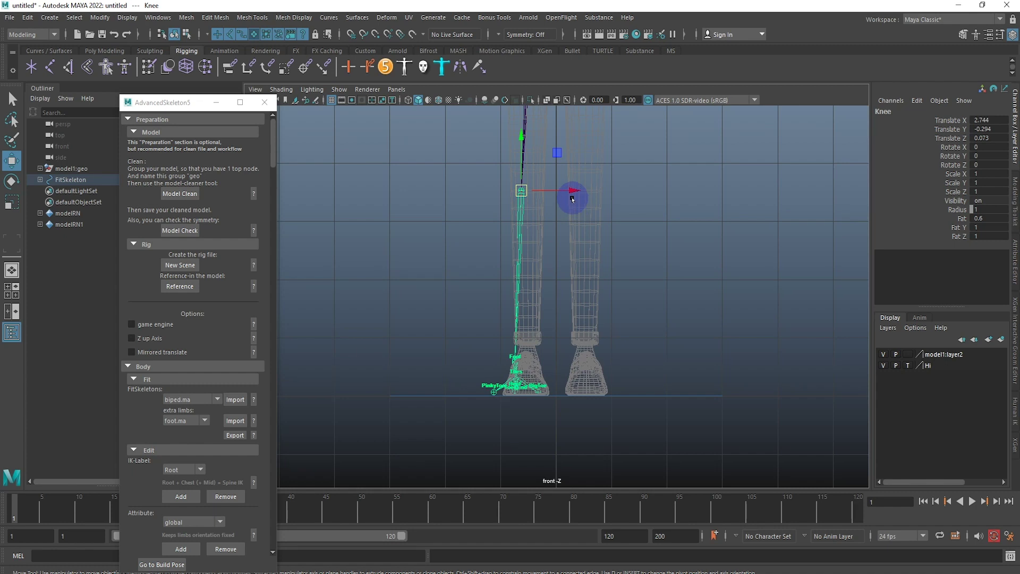
alt+middle_drag(574, 194, 513, 280)
click(528, 126)
mouse_move(528, 125)
alt+middle_down()
mouse_move(553, 237)
mouse_move(553, 148)
alt+middle_up()
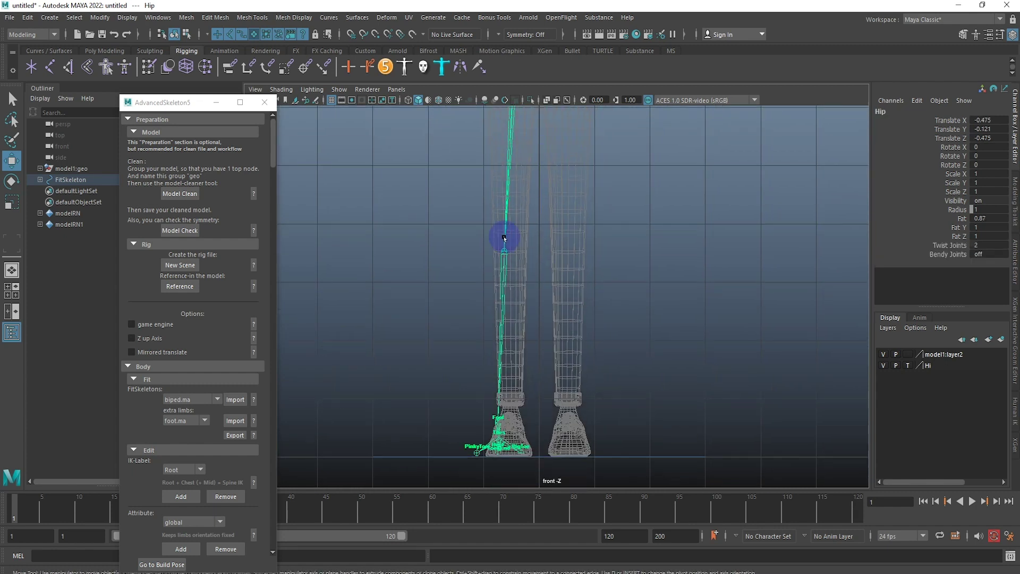
click(509, 250)
alt+right_drag(554, 258, 504, 422)
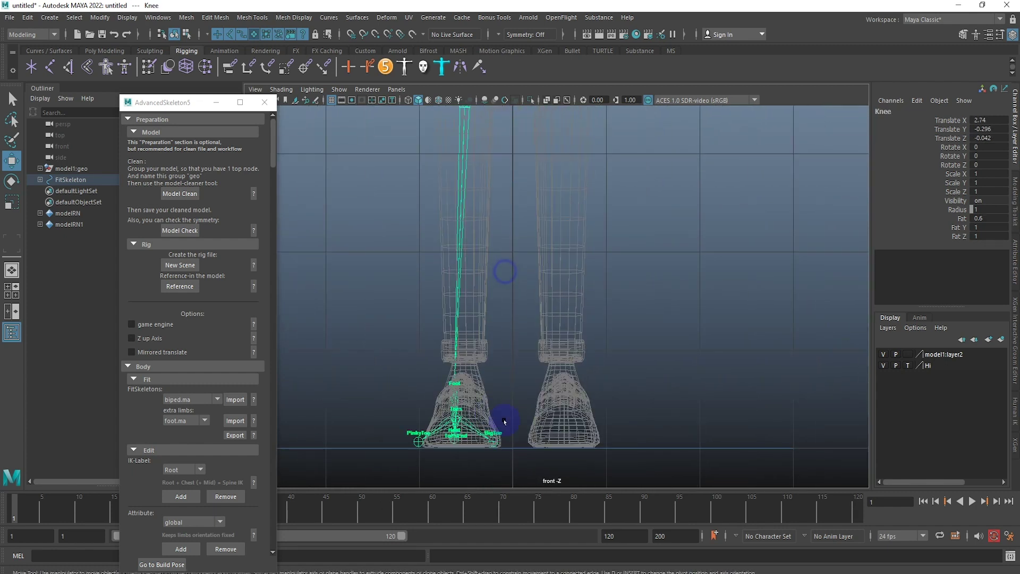
click(451, 387)
drag(501, 386, 513, 386)
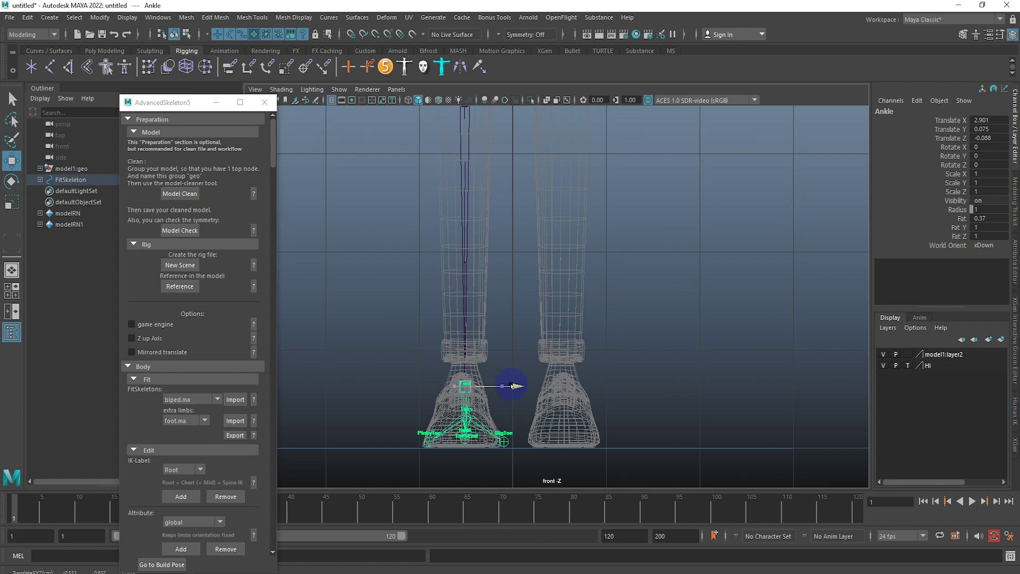
click(500, 441)
click(469, 361)
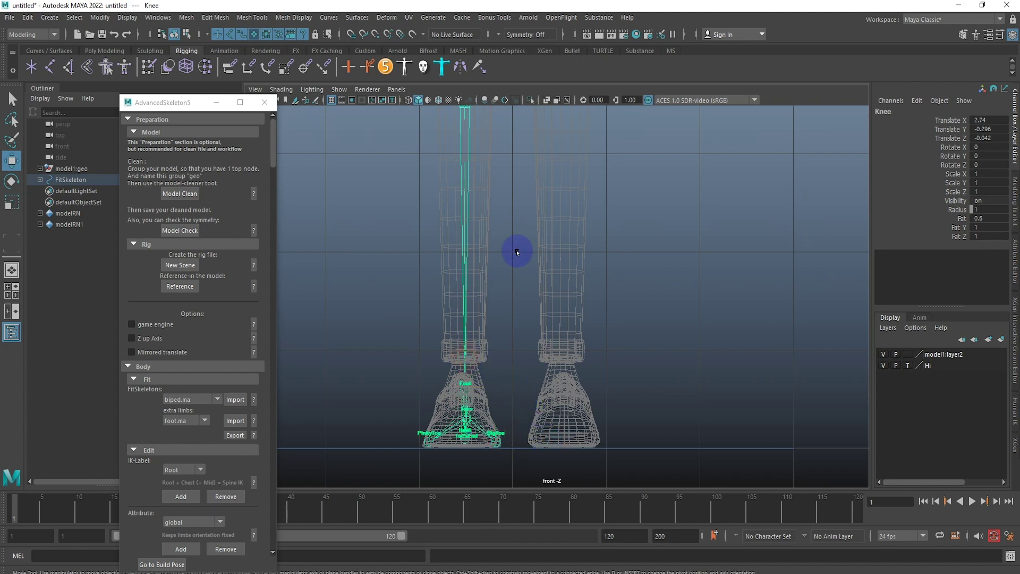
alt+right_drag(519, 250, 512, 220)
click(510, 197)
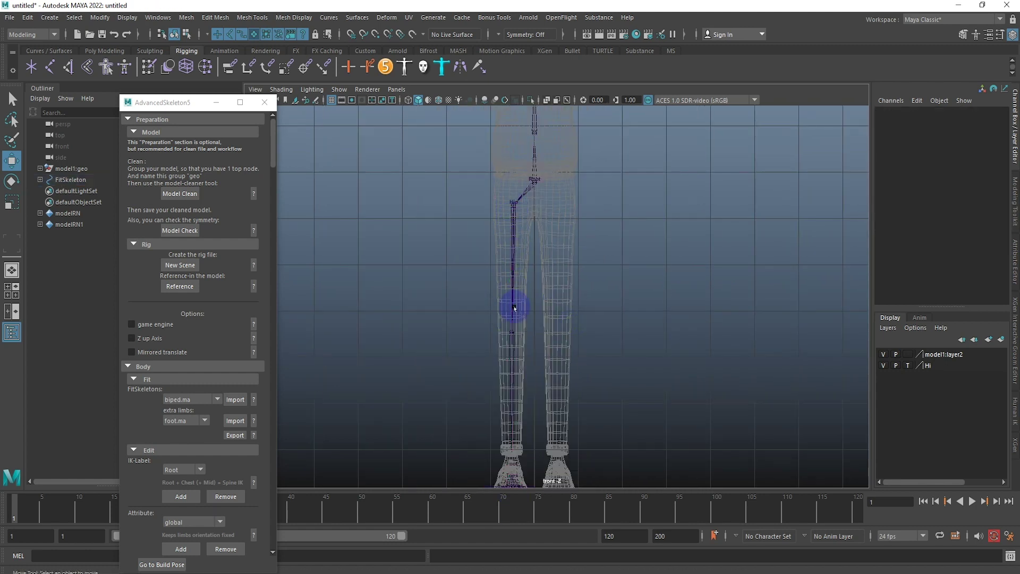
Step: From the side view, move the Spine1 joint into the torso at the belt area
key(space)
drag(530, 325, 530, 298)
mouse_move(466, 330)
alt+mouse_down()
mouse_move(446, 310)
mouse_move(483, 339)
mouse_move(605, 331)
alt+mouse_up()
key(space)
mouse_move(605, 331)
alt+right_down()
mouse_move(527, 447)
mouse_move(546, 380)
alt+right_up()
click(550, 380)
alt+middle_drag(553, 381, 557, 473)
alt+right_drag(557, 473, 547, 357)
mouse_move(547, 357)
alt+middle_down()
mouse_move(537, 246)
mouse_move(553, 198)
mouse_move(555, 297)
alt+middle_up()
click(568, 289)
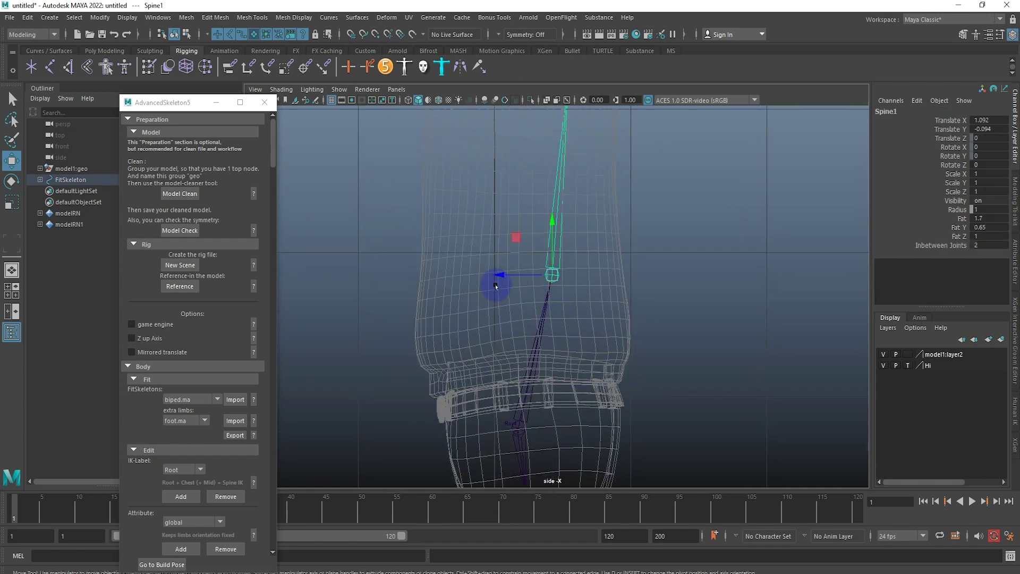
drag(505, 275, 467, 273)
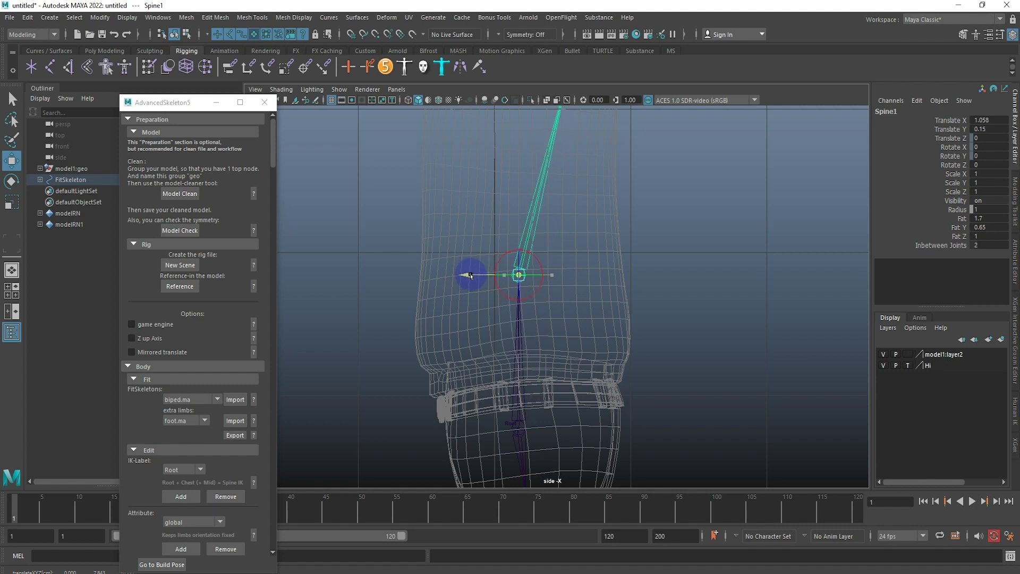
Step: Move the Chest joint up into the chest
scroll(467, 273, down, 3)
click(576, 278)
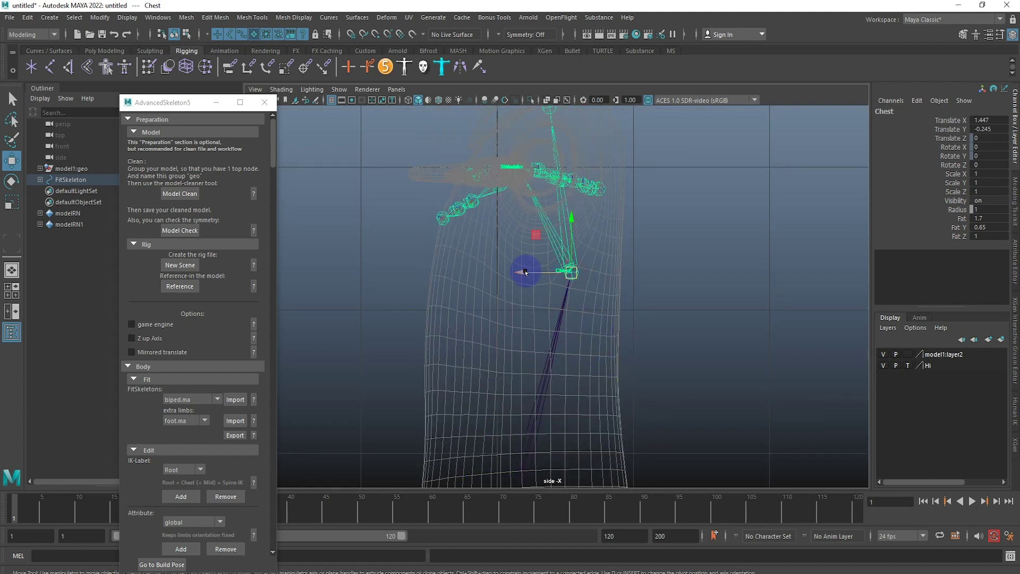
drag(525, 273, 485, 269)
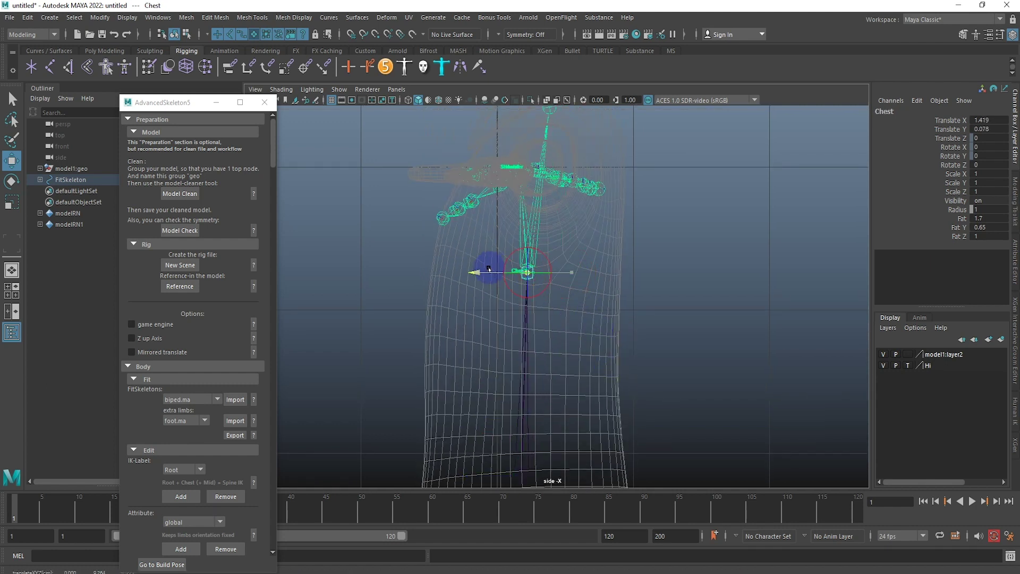
alt+middle_drag(577, 291, 560, 442)
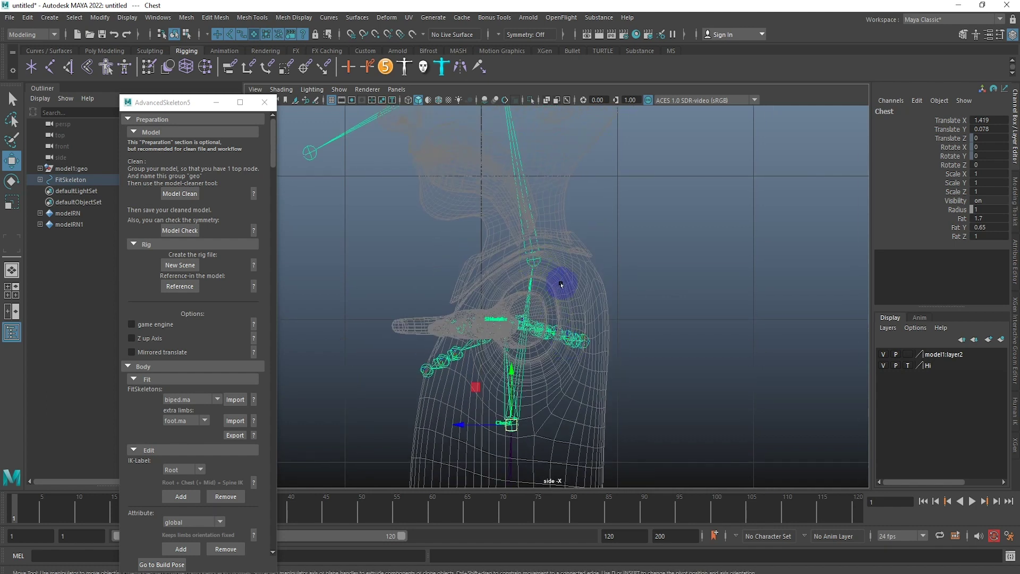
Step: Switch to the front view and frame the chest, shoulders and neck
key(space)
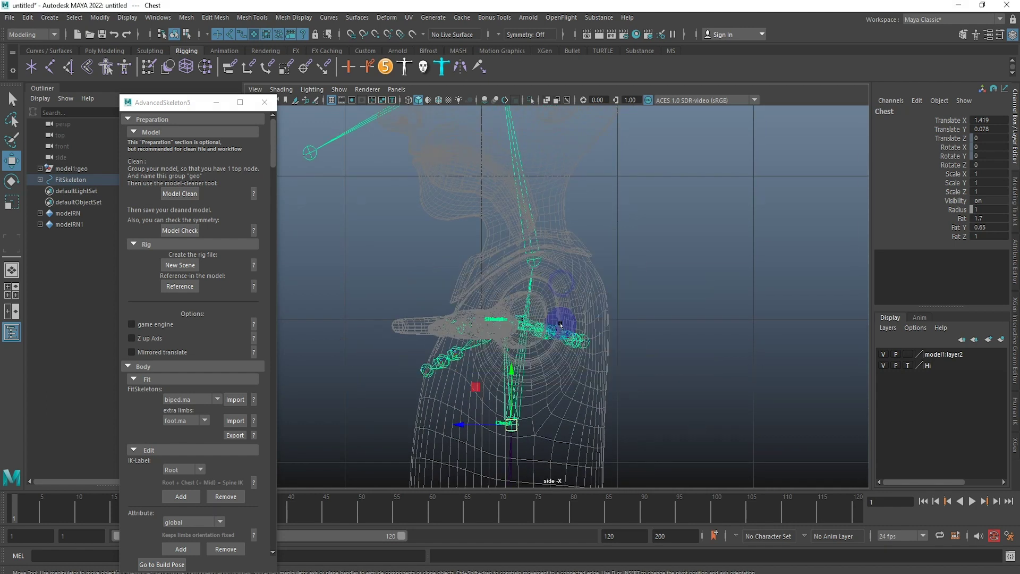
drag(561, 286, 555, 324)
alt+right_drag(561, 292, 636, 339)
mouse_move(488, 152)
alt+middle_down()
mouse_move(618, 327)
mouse_move(610, 255)
mouse_move(608, 320)
alt+middle_up()
Step: Move the Scapula joint down and the Shoulder joint into the shoulder socket
click(547, 266)
drag(546, 266, 575, 313)
click(430, 319)
mouse_move(430, 319)
mouse_down()
mouse_move(483, 278)
mouse_move(481, 289)
mouse_up()
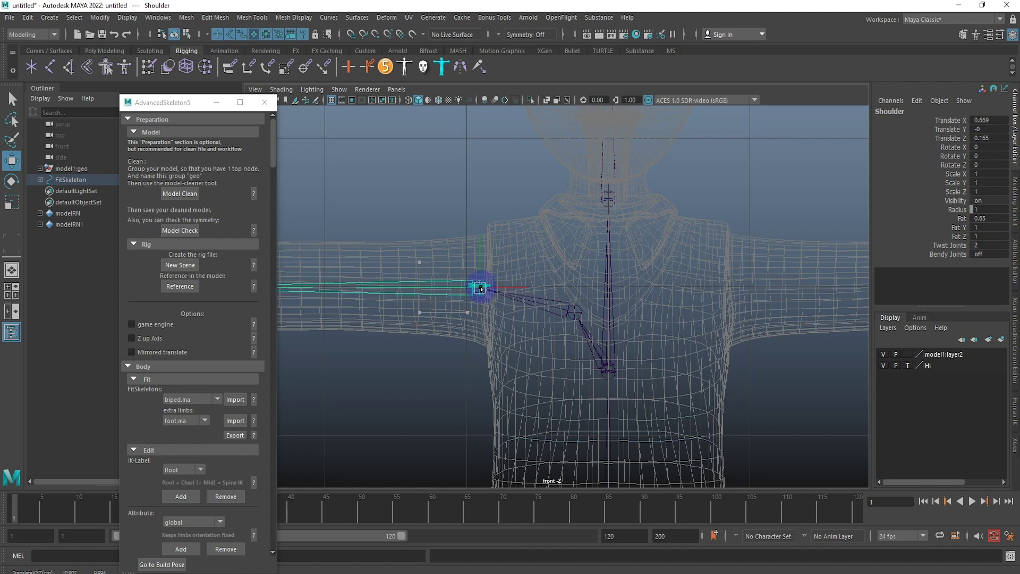
click(573, 317)
Step: Move the Elbow joint to the elbow, then select the Wrist and zoom onto the hand from the top view
alt+middle_drag(298, 306, 481, 315)
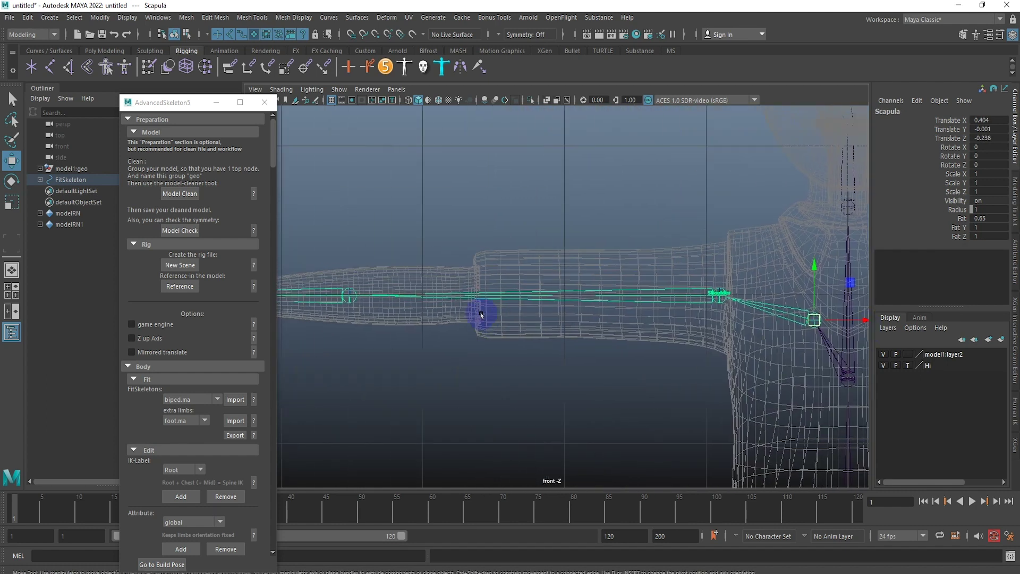
click(354, 298)
drag(354, 297, 467, 299)
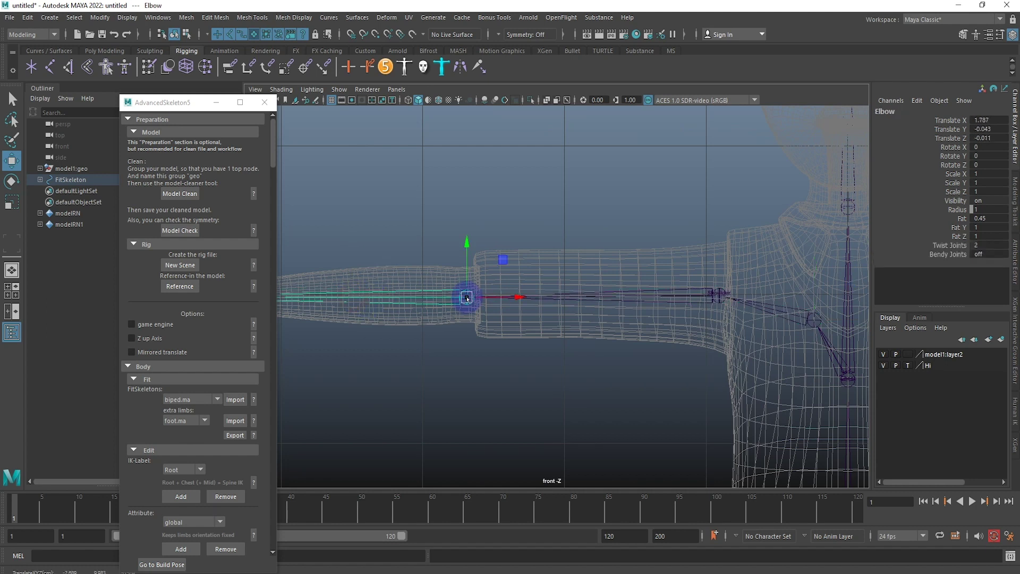
scroll(467, 298, down, 5)
click(492, 332)
key(space)
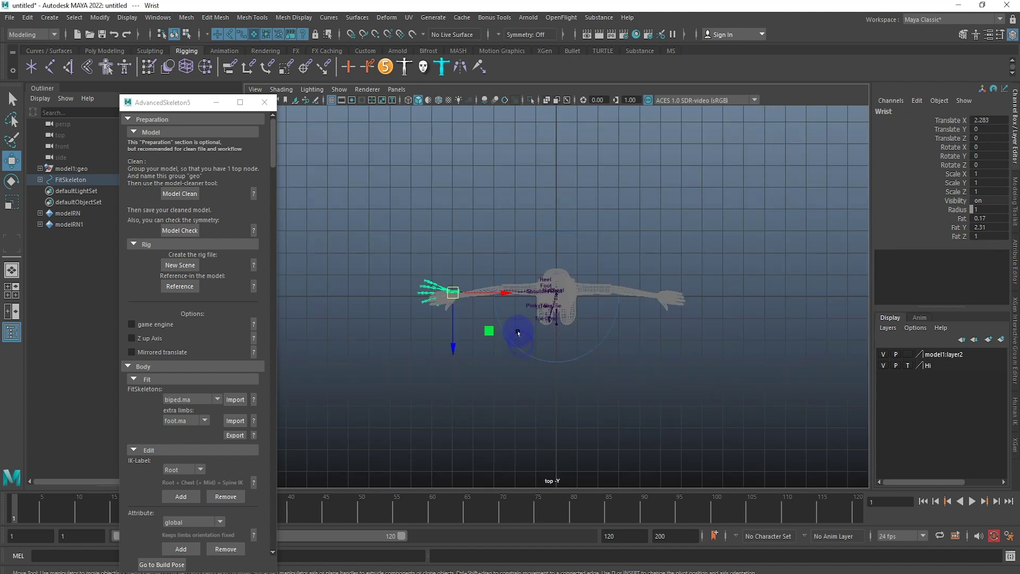
alt+right_drag(433, 290, 1014, 285)
scroll(808, 381, up, 5)
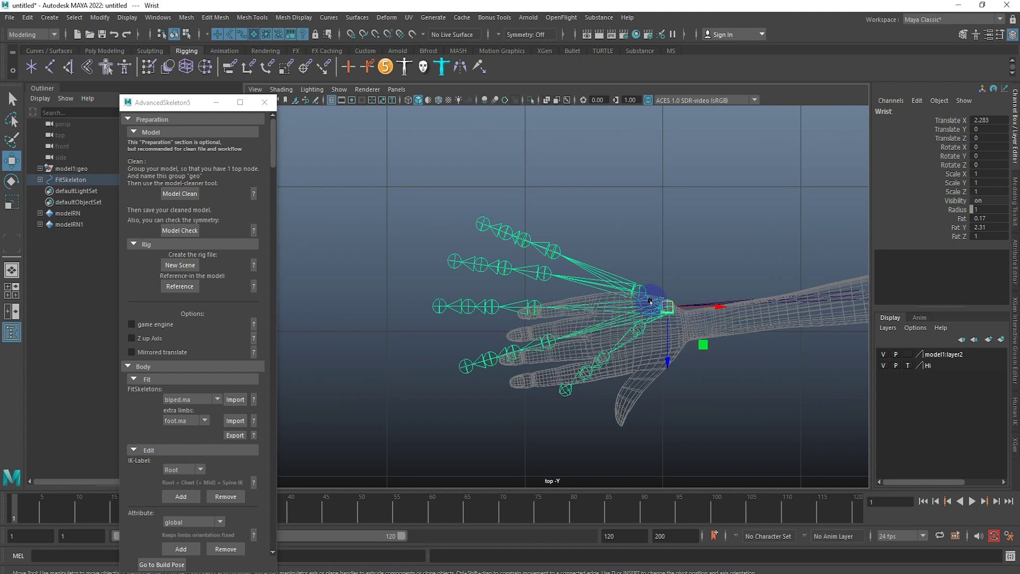
Step: Move the Wrist joint and hand joints onto the wrist
mouse_move(668, 328)
mouse_down()
mouse_move(672, 308)
mouse_move(680, 325)
mouse_up()
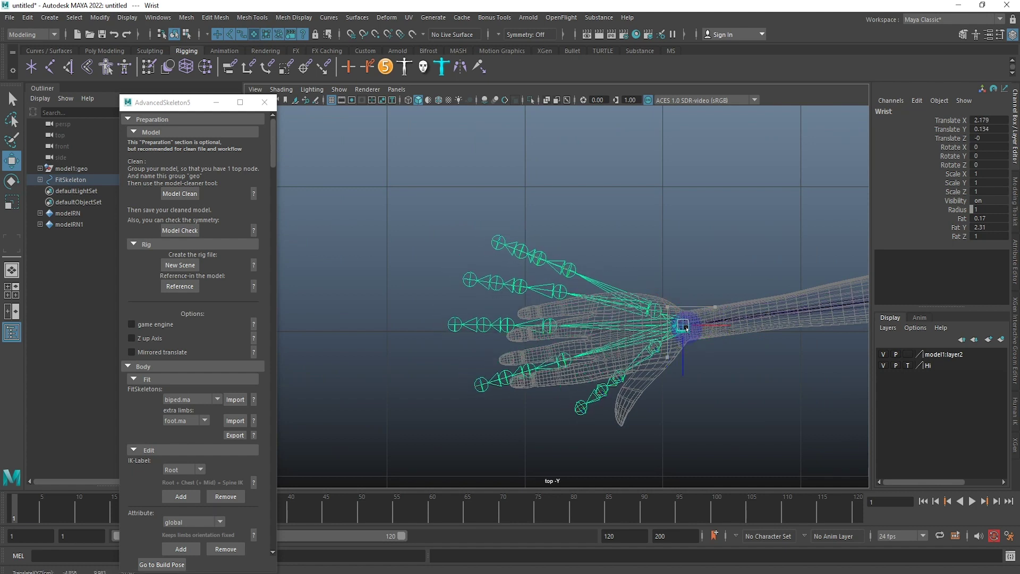
scroll(681, 324, up, 5)
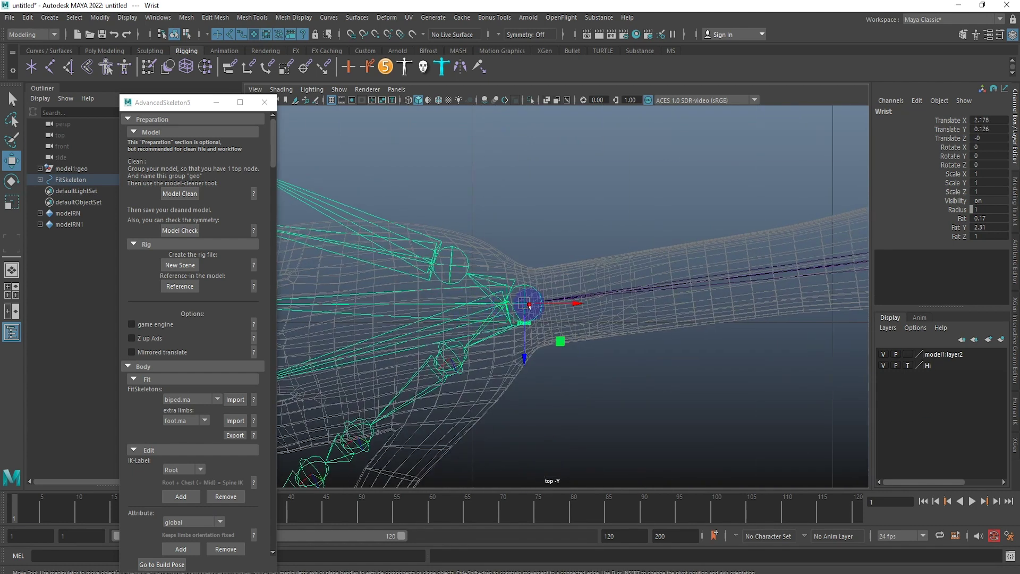
drag(529, 306, 540, 309)
scroll(505, 305, down, 3)
scroll(478, 298, up, 5)
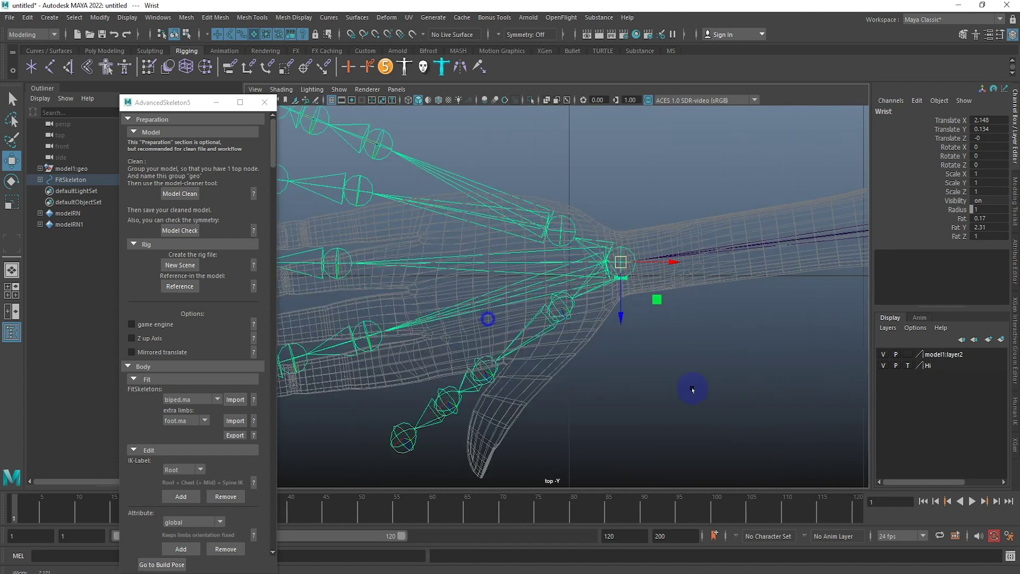
scroll(568, 313, up, 3)
Step: Place ThumbFinger1 at the thumb base and ThumbFinger2 in the thumb knuckle
click(565, 327)
drag(566, 329, 579, 340)
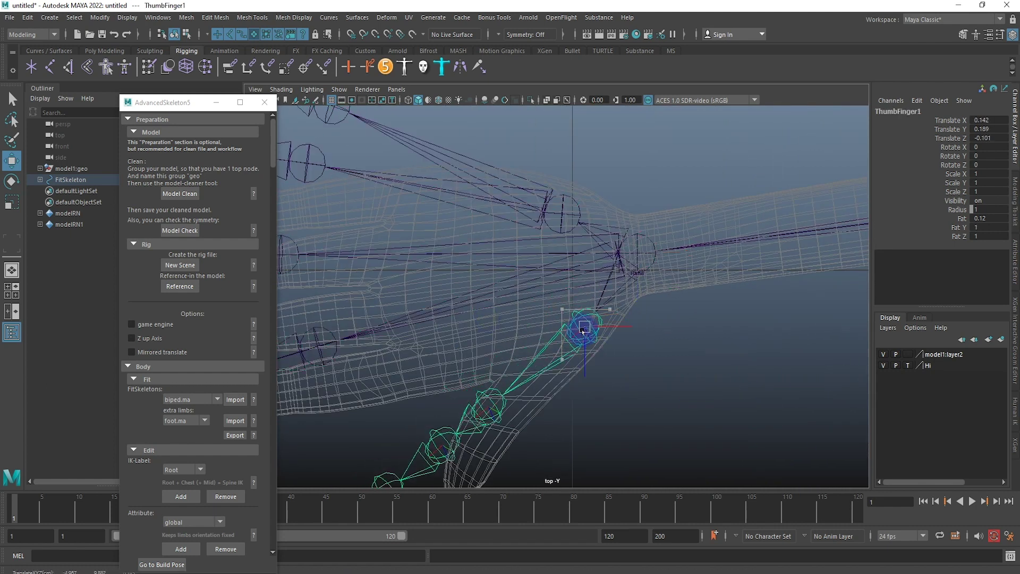
alt+middle_drag(435, 425, 530, 322)
click(592, 302)
drag(588, 301, 612, 291)
Step: Move ThumbFinger3 toward the thumb tip and rotate it along the thumb
drag(564, 336, 572, 348)
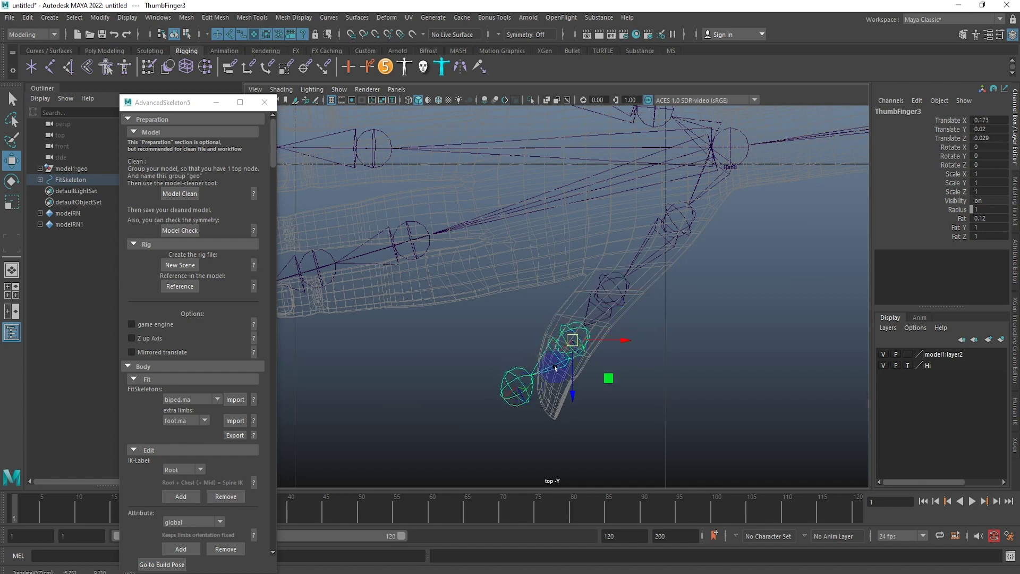
key(e)
drag(607, 376, 627, 361)
mouse_move(627, 360)
alt+middle_down()
mouse_move(797, 354)
mouse_move(590, 336)
alt+middle_up()
click(577, 332)
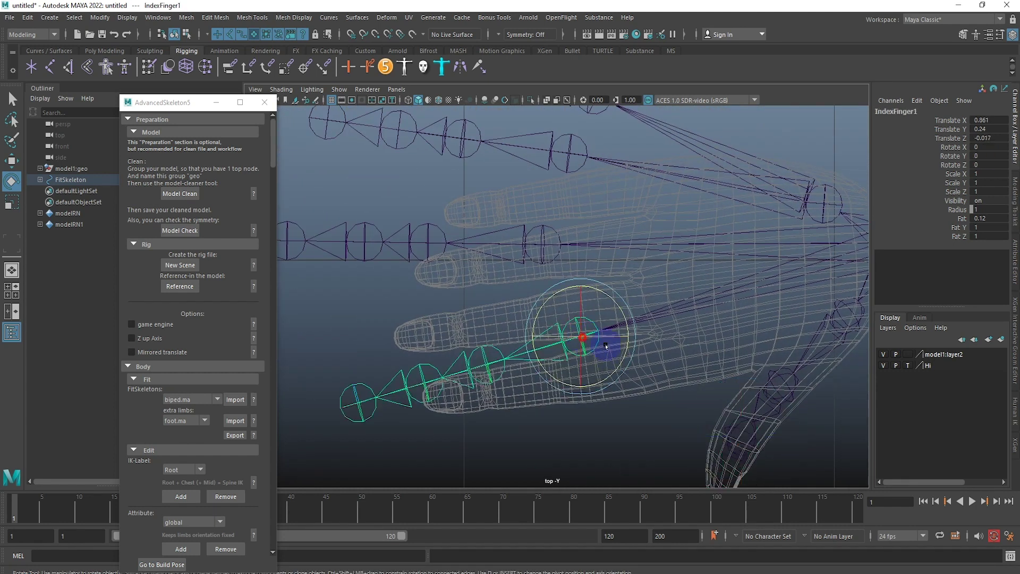
Step: Undo the stray rotation, then move and angle IndexFinger1 to follow the index finger
key(ctrl+z)
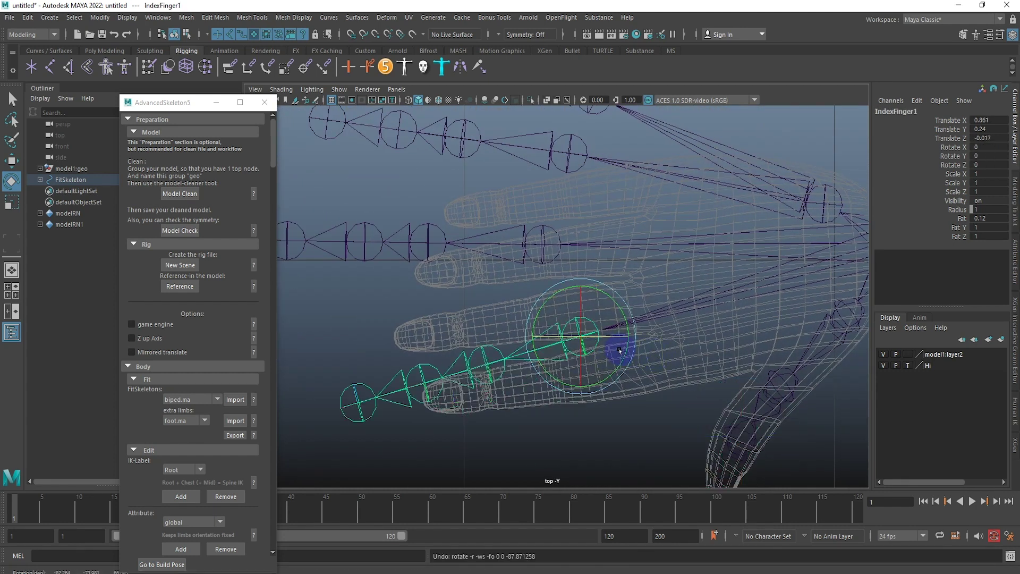
key(w)
drag(579, 340, 668, 357)
alt+middle_drag(665, 358, 559, 350)
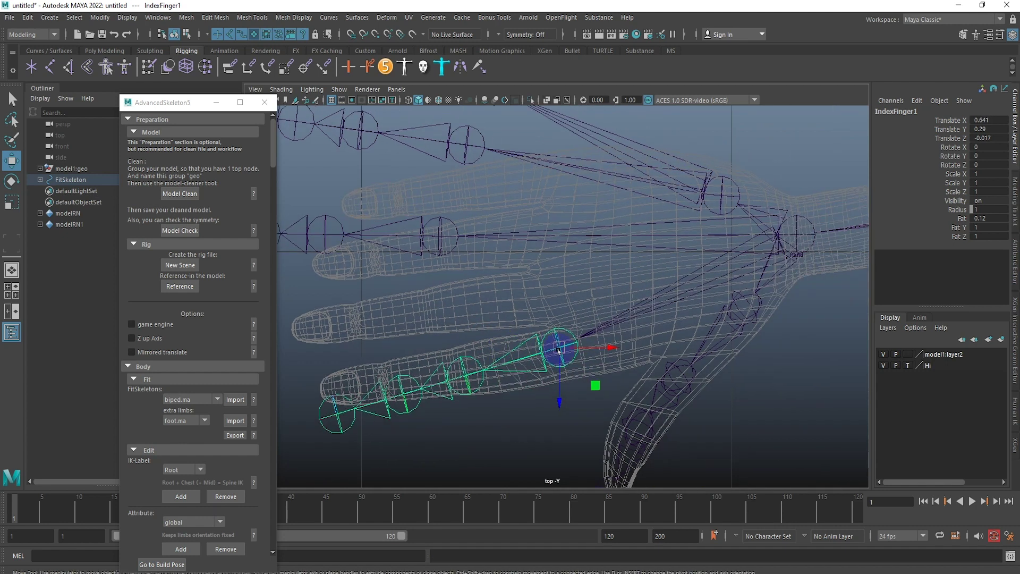
key(e)
drag(576, 399, 569, 405)
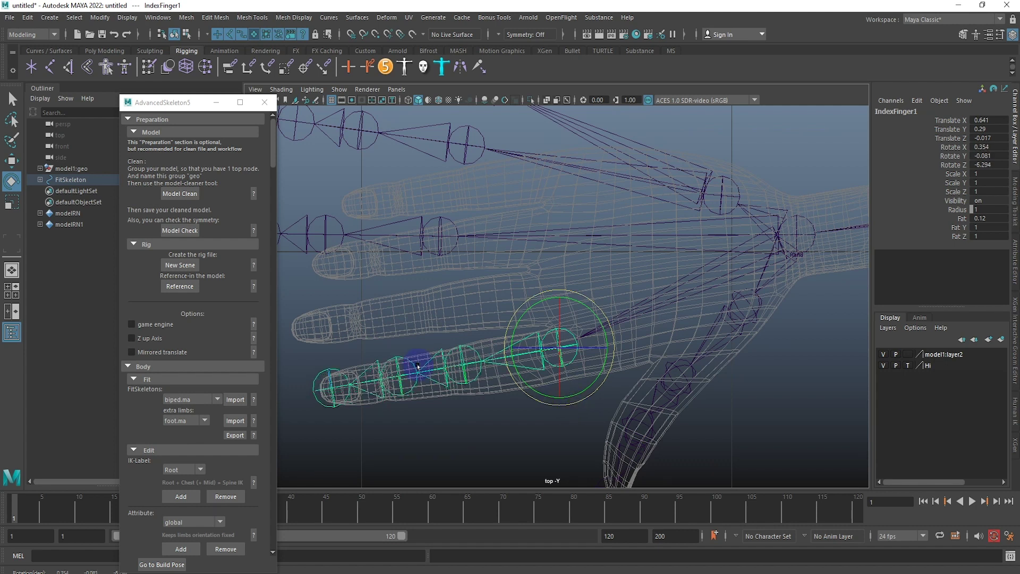
alt+middle_drag(417, 366, 513, 375)
key(w)
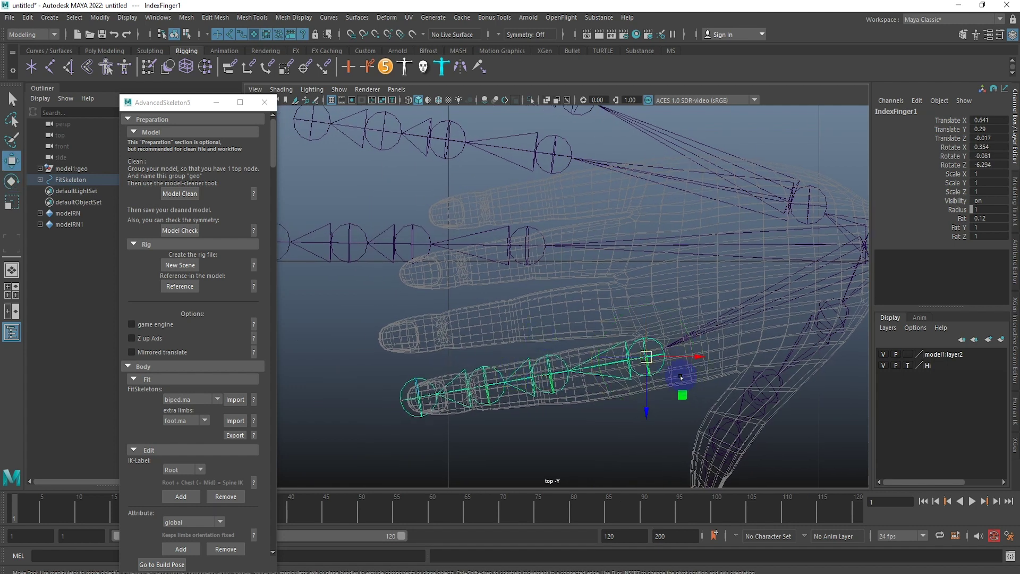
drag(650, 403, 649, 409)
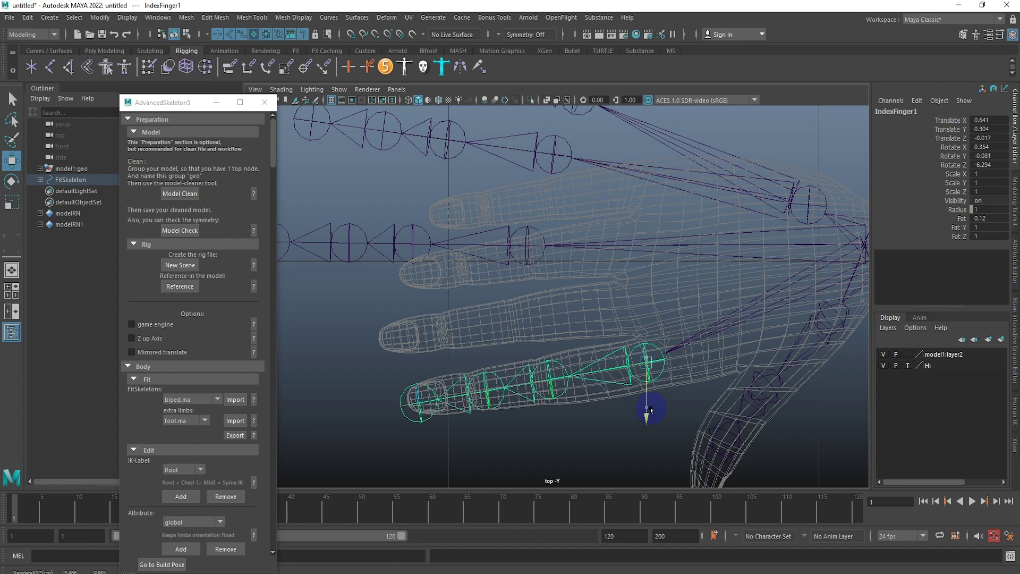
Step: Move IndexFinger2 onto the middle knuckle and check the IndexFinger3 fingertip joint
alt+middle_drag(522, 374, 575, 321)
scroll(575, 321, up, 3)
scroll(595, 327, up, 3)
click(608, 332)
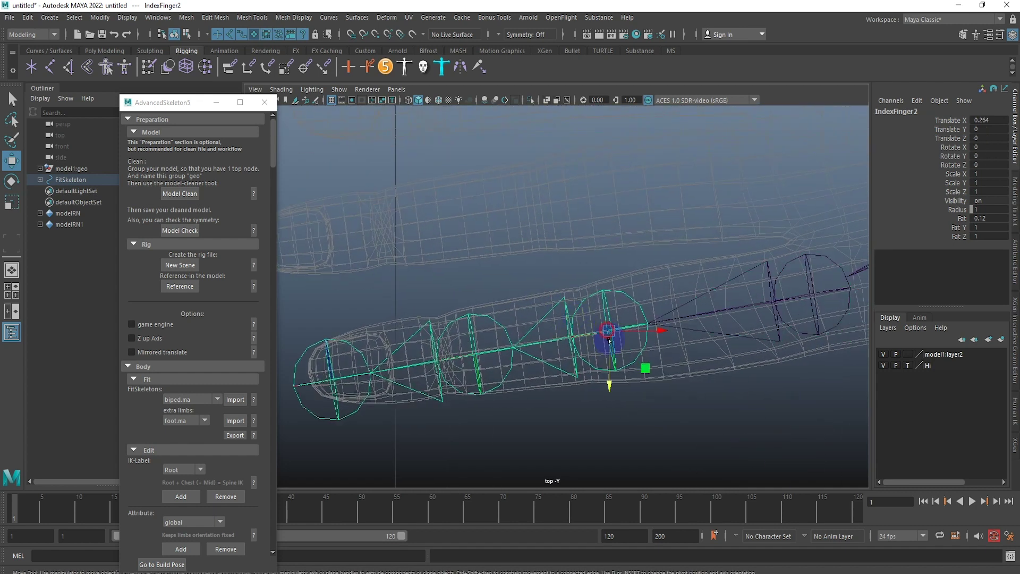
drag(613, 335, 594, 336)
click(461, 351)
alt+middle_drag(590, 322, 603, 387)
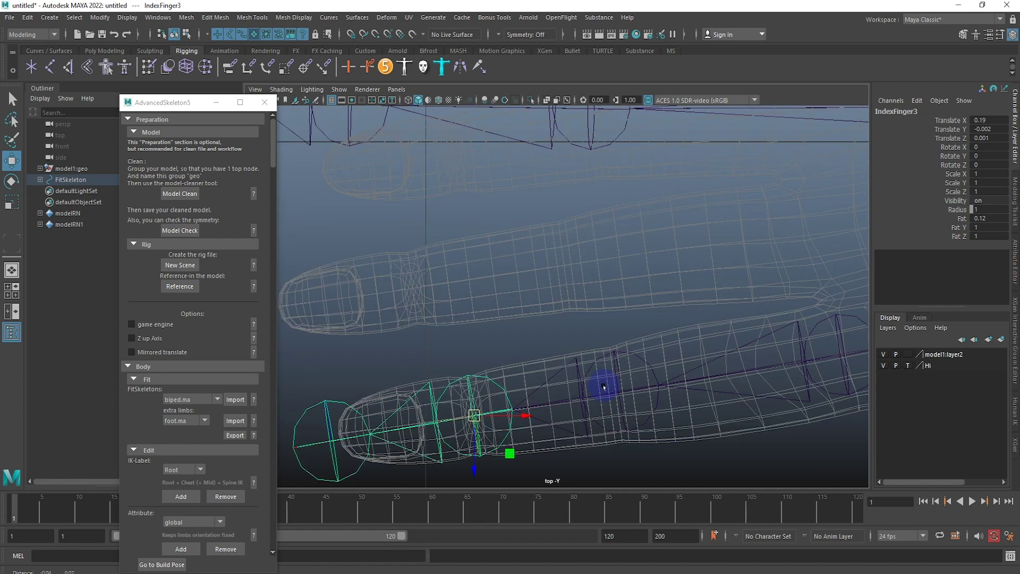
scroll(600, 350, up, 3)
click(427, 172)
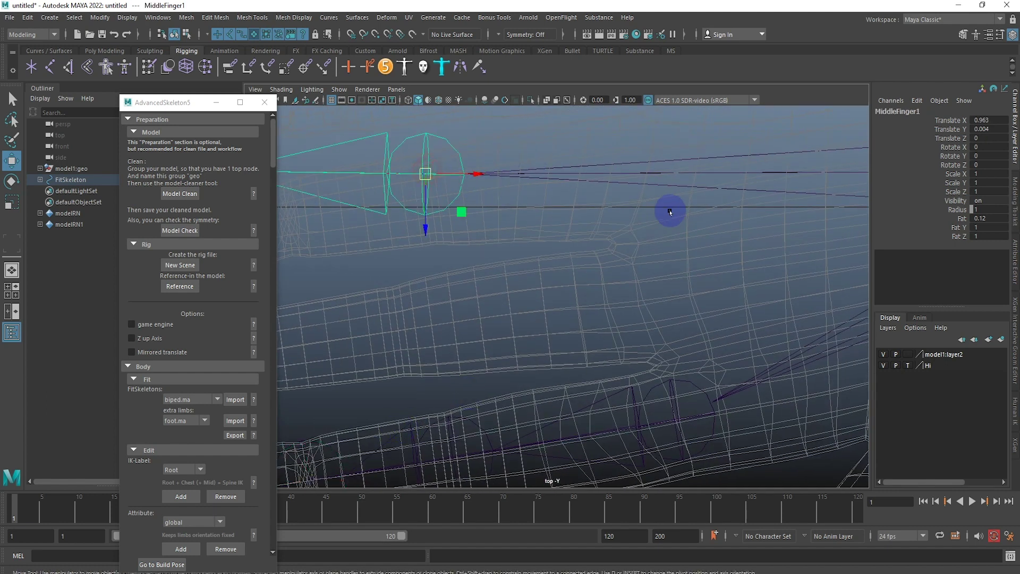
Step: Move MiddleFinger1 into the knuckle and rotate the chain along the middle finger
scroll(577, 230, down, 5)
scroll(775, 326, up, 4)
scroll(515, 262, up, 1)
drag(515, 263, 589, 304)
scroll(588, 304, up, 2)
scroll(617, 305, up, 2)
scroll(668, 308, up, 2)
drag(653, 309, 656, 309)
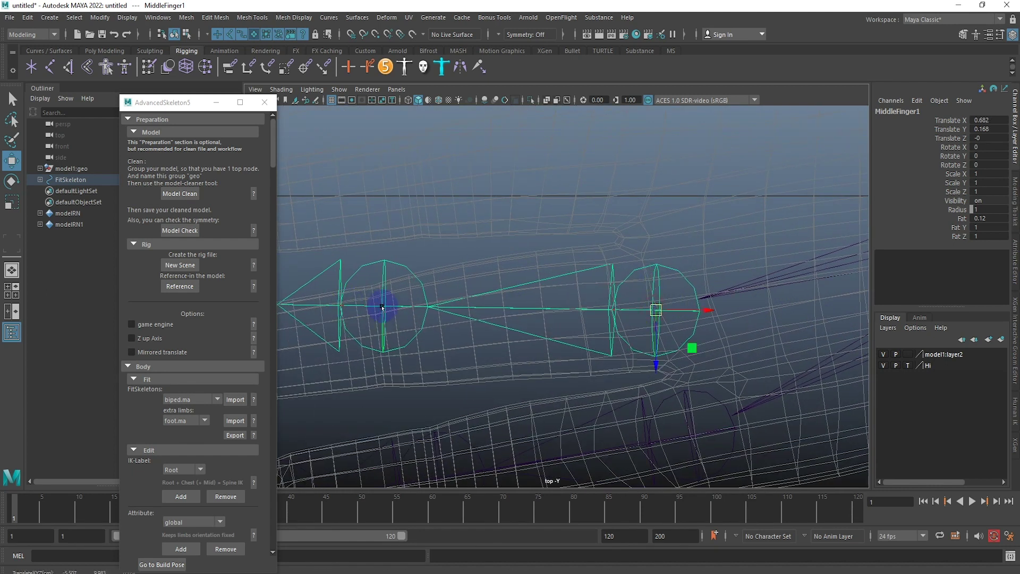
key(e)
drag(694, 273, 686, 269)
key(w)
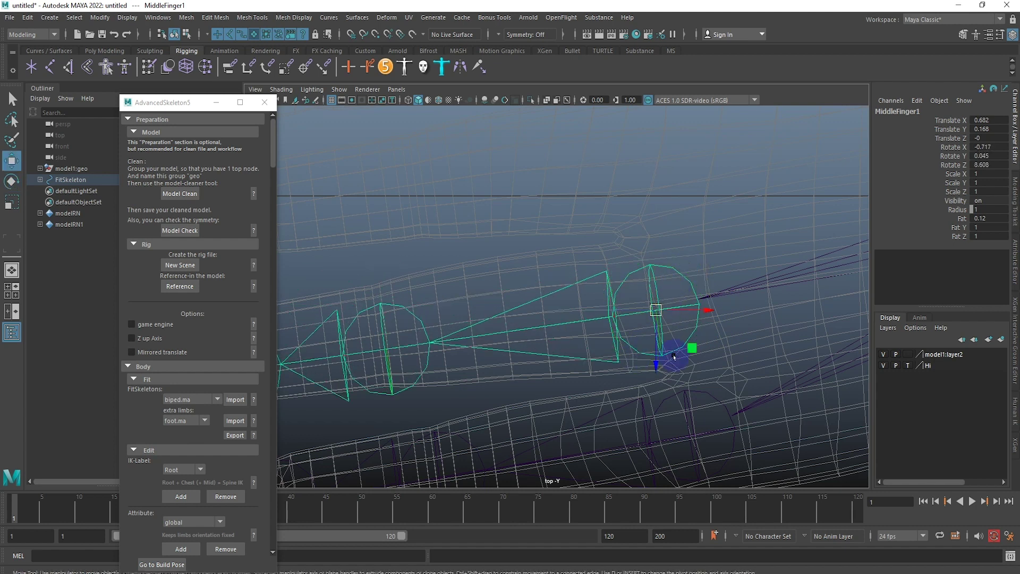
drag(655, 305, 657, 308)
Step: Move MiddleFinger2 and MiddleFinger3 onto the middle and last knuckles, then frame the hand
scroll(579, 330, down, 3)
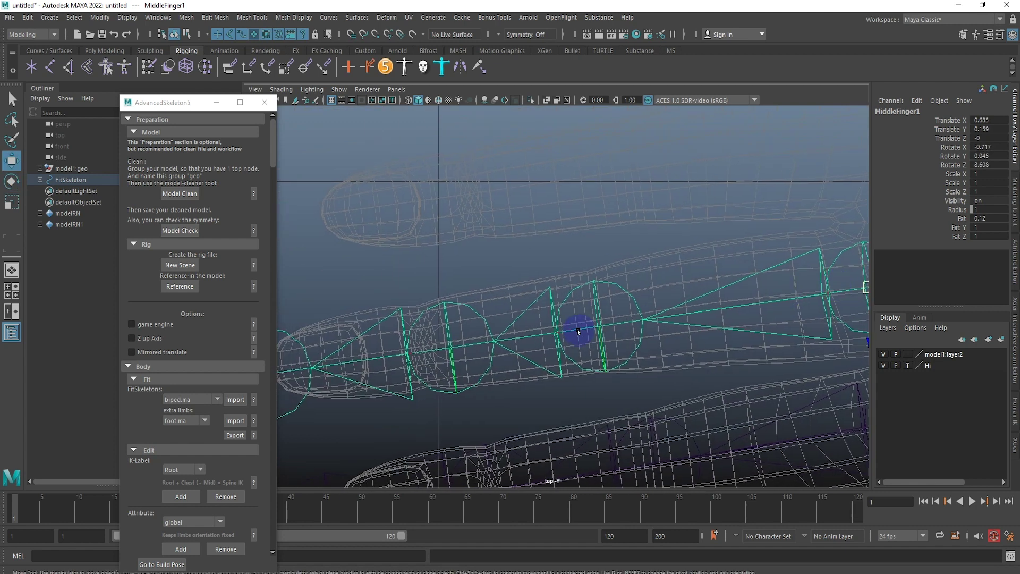
click(602, 327)
drag(601, 326, 593, 327)
click(441, 348)
alt+middle_drag(440, 348, 600, 345)
drag(600, 345, 586, 341)
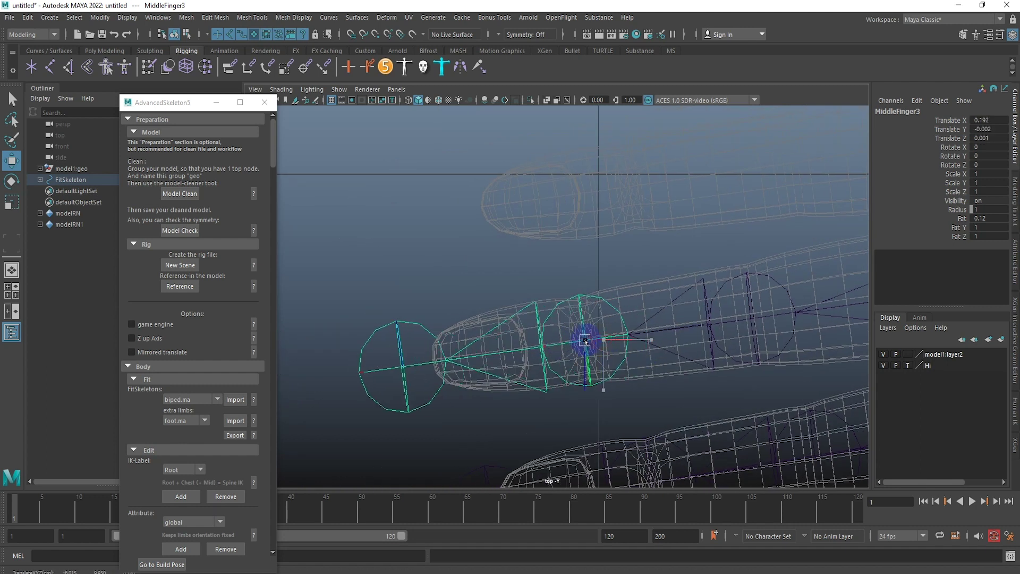
scroll(592, 346, down, 3)
scroll(654, 358, down, 3)
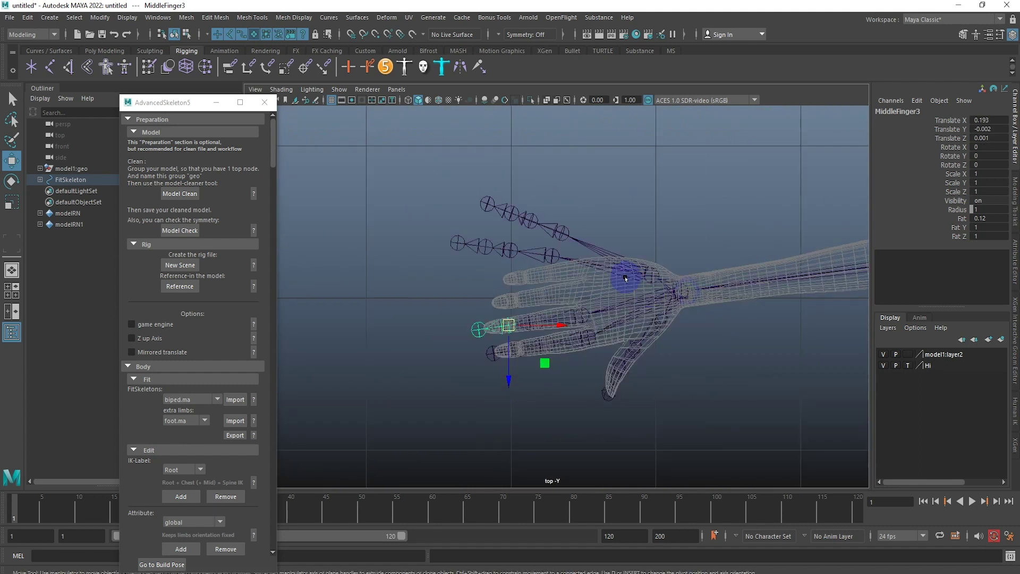
Step: Move RingFinger1 onto the ring finger, rotate the chain along it, and nudge it
click(551, 259)
scroll(552, 252, up, 5)
drag(533, 187, 595, 264)
drag(545, 187, 625, 285)
scroll(625, 286, up, 2)
scroll(637, 295, up, 2)
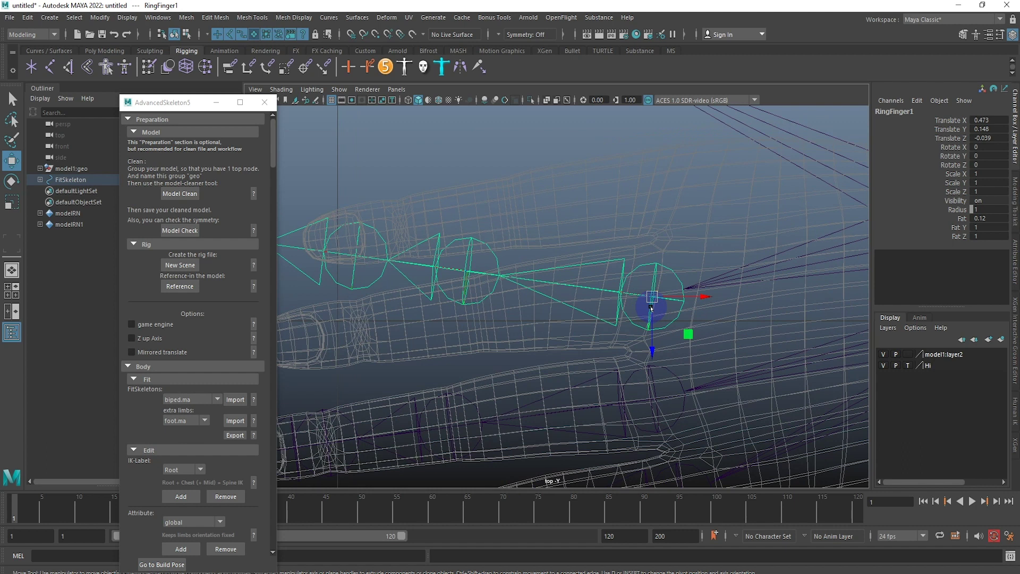
key(e)
drag(656, 240, 644, 239)
scroll(432, 296, up, 3)
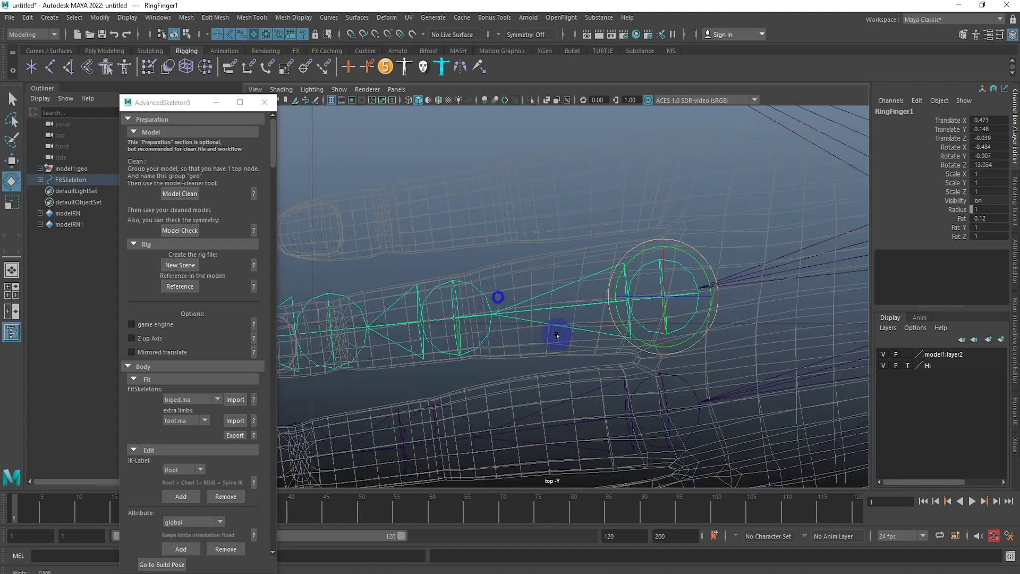
key(w)
drag(721, 298, 724, 302)
Step: Move RingFinger2 onto the middle knuckle, then shift the pinky base joint into the pinky
click(494, 320)
drag(495, 319, 509, 321)
click(364, 335)
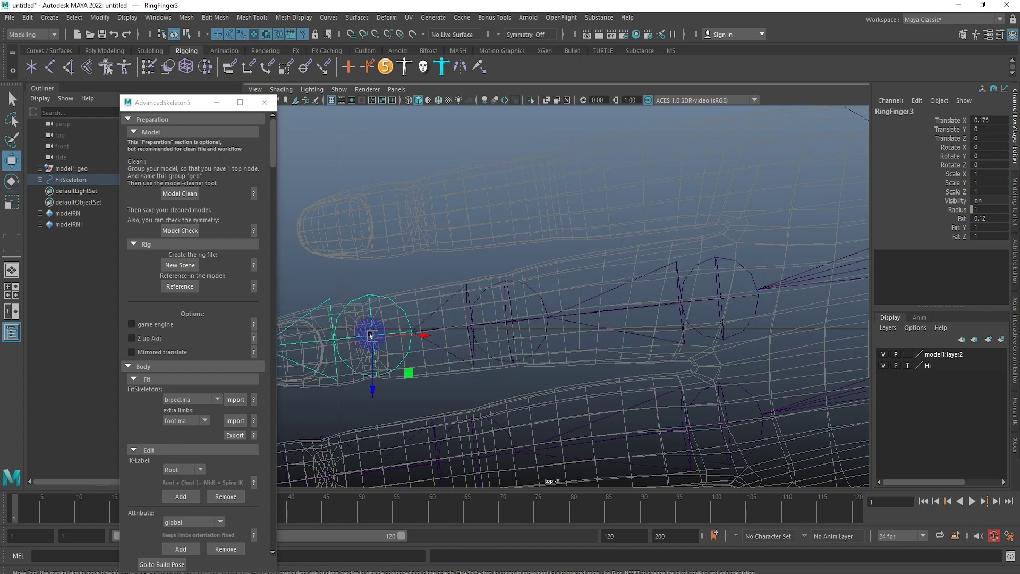
scroll(766, 314, down, 5)
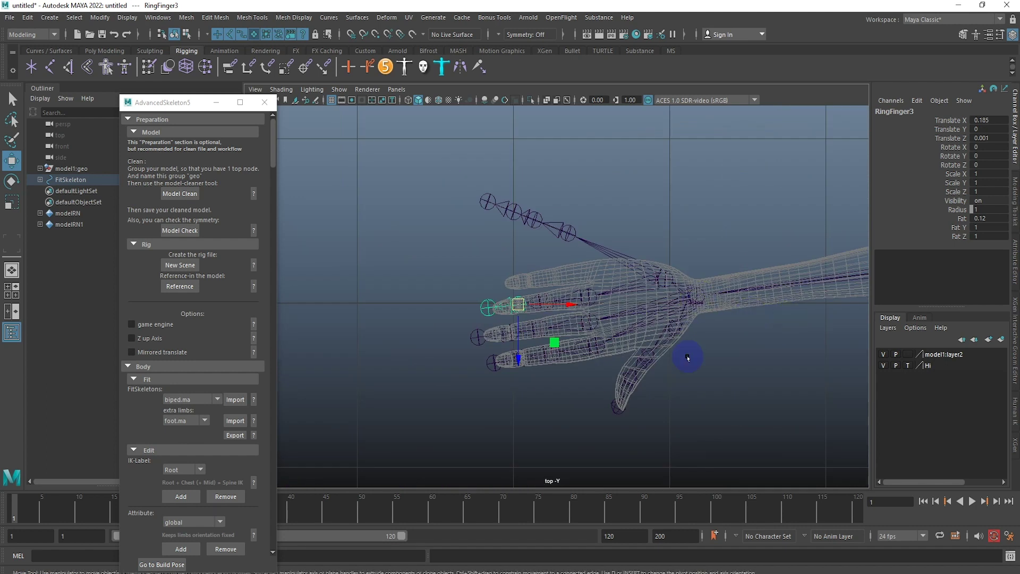
scroll(685, 355, up, 3)
click(570, 273)
drag(581, 292, 632, 369)
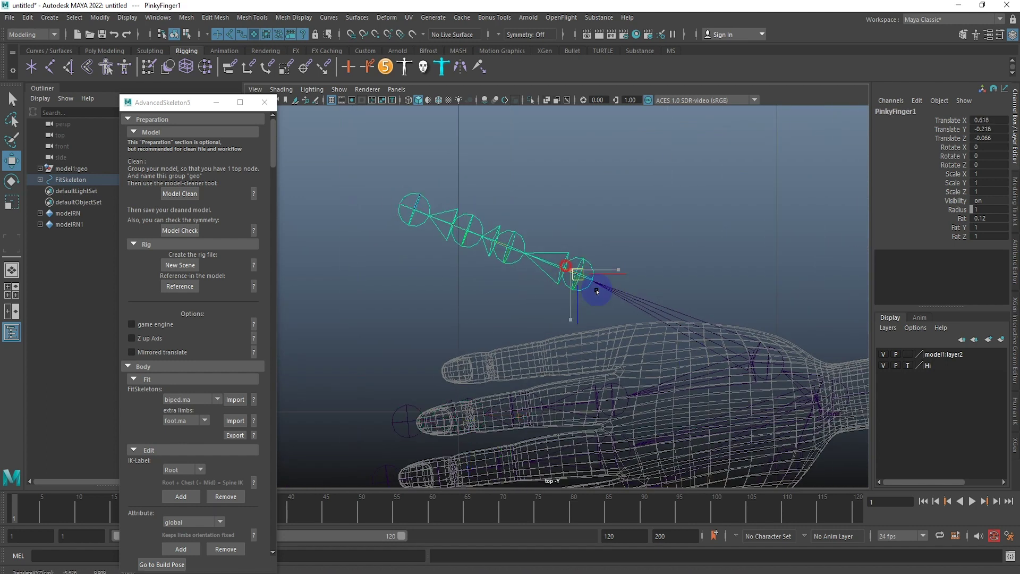
Step: Rotate the PinkyFinger1 chain along the pinky and nudge its base joint into place
scroll(702, 375, up, 5)
alt+middle_drag(702, 375, 703, 278)
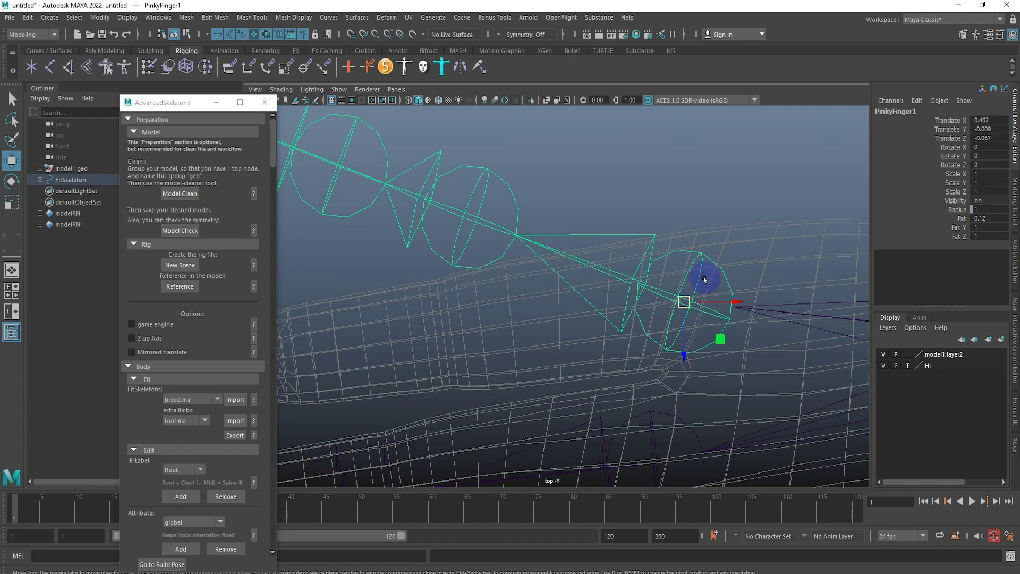
scroll(702, 278, down, 2)
key(e)
drag(670, 247, 646, 251)
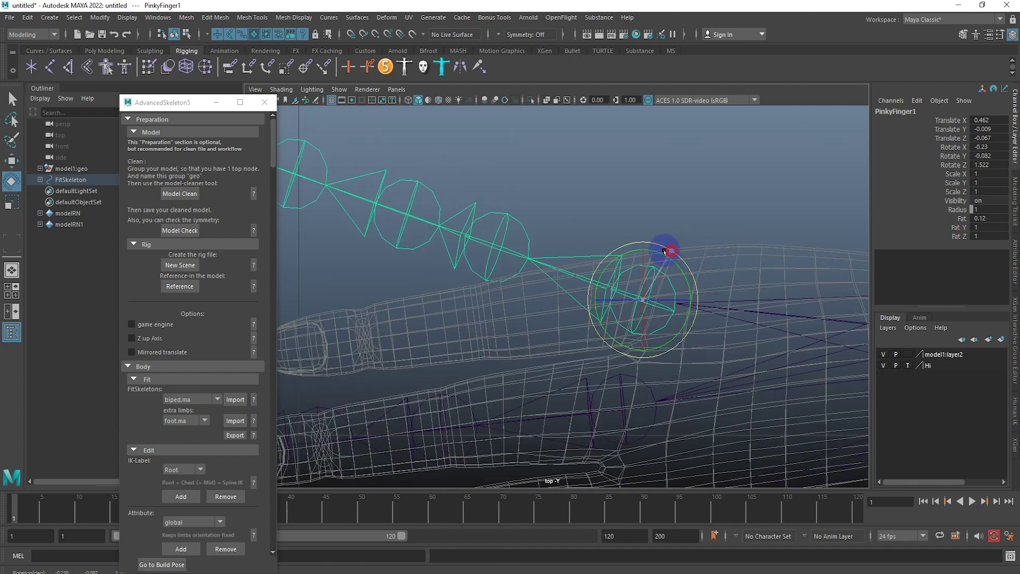
mouse_move(567, 273)
alt+middle_down()
mouse_move(694, 264)
mouse_move(729, 321)
mouse_move(588, 335)
mouse_move(759, 285)
alt+middle_up()
scroll(588, 335, up, 2)
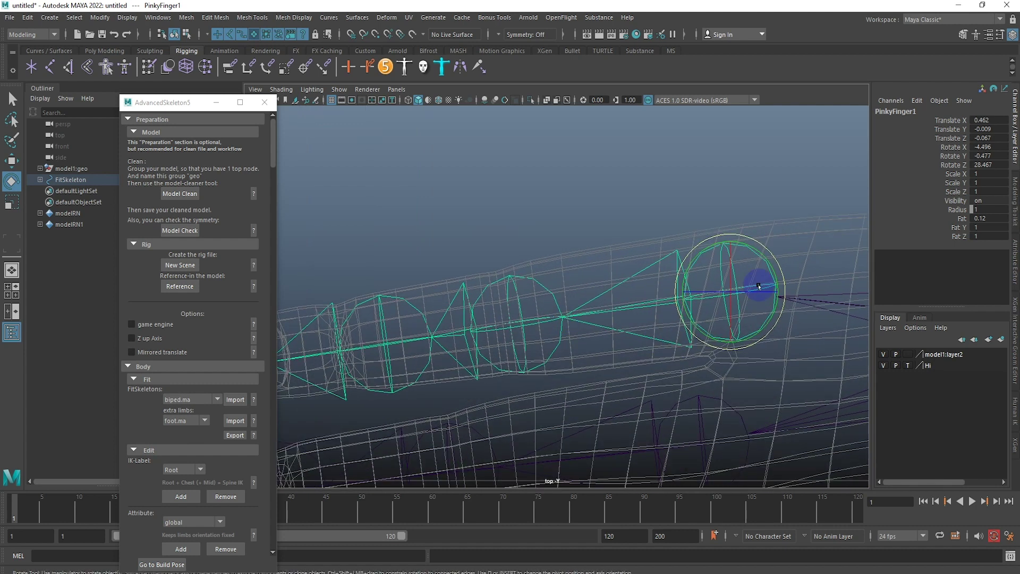
key(w)
drag(738, 295, 732, 298)
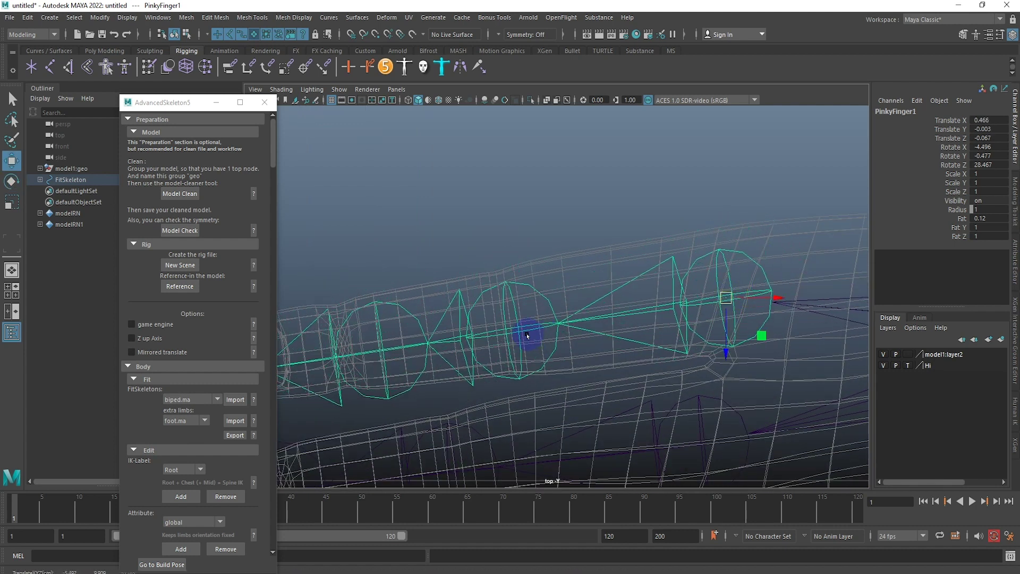
Step: Move PinkyFinger2 and PinkyFinger3 along the pinky, then view the hand in perspective
click(514, 330)
alt+middle_drag(512, 326, 644, 325)
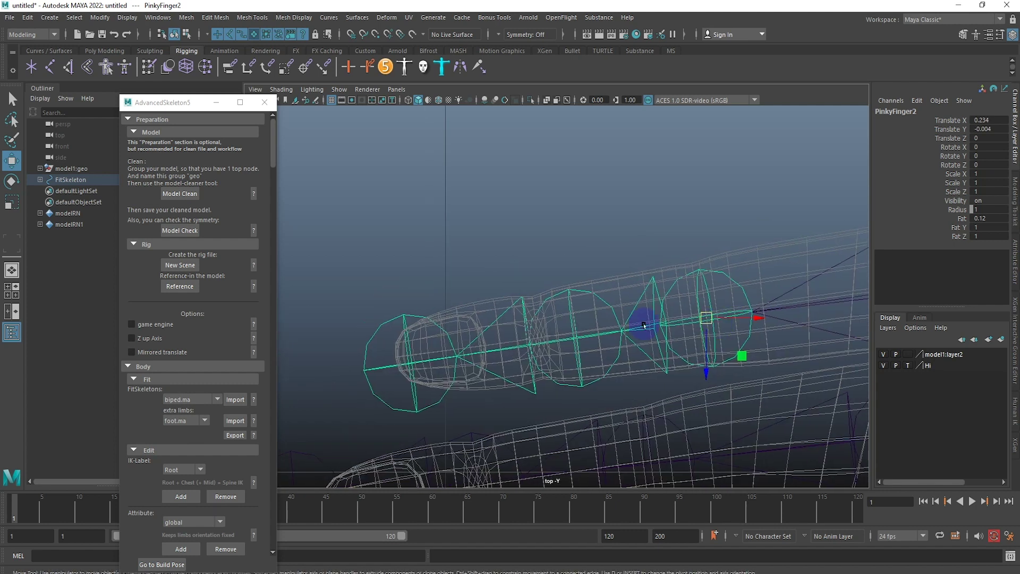
click(571, 348)
drag(571, 347, 539, 342)
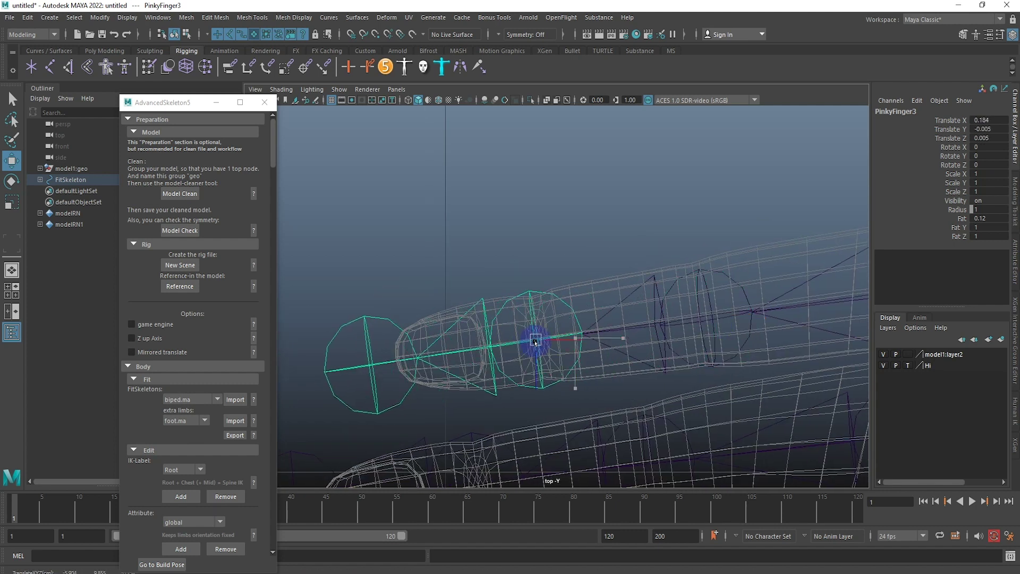
scroll(540, 342, down, 5)
scroll(611, 354, up, 2)
scroll(610, 342, up, 3)
key(space)
click(600, 302)
mouse_move(604, 319)
alt+mouse_down()
mouse_move(713, 325)
mouse_move(736, 349)
mouse_move(531, 342)
alt+mouse_up()
Step: Rotate and move ThumbFinger1 so the thumb chain swings into the thumb mesh
click(567, 346)
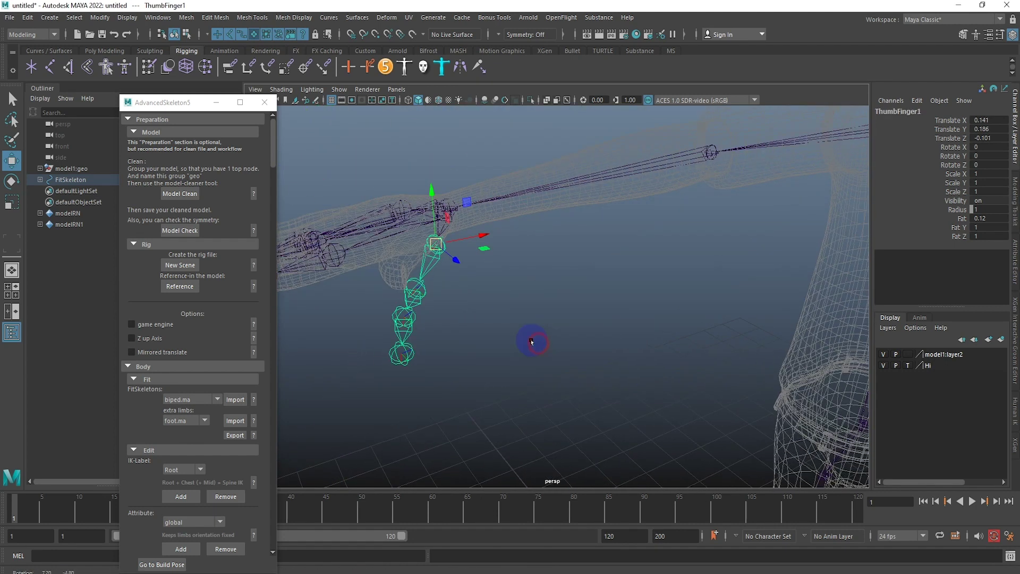
key(e)
drag(413, 234, 409, 228)
key(w)
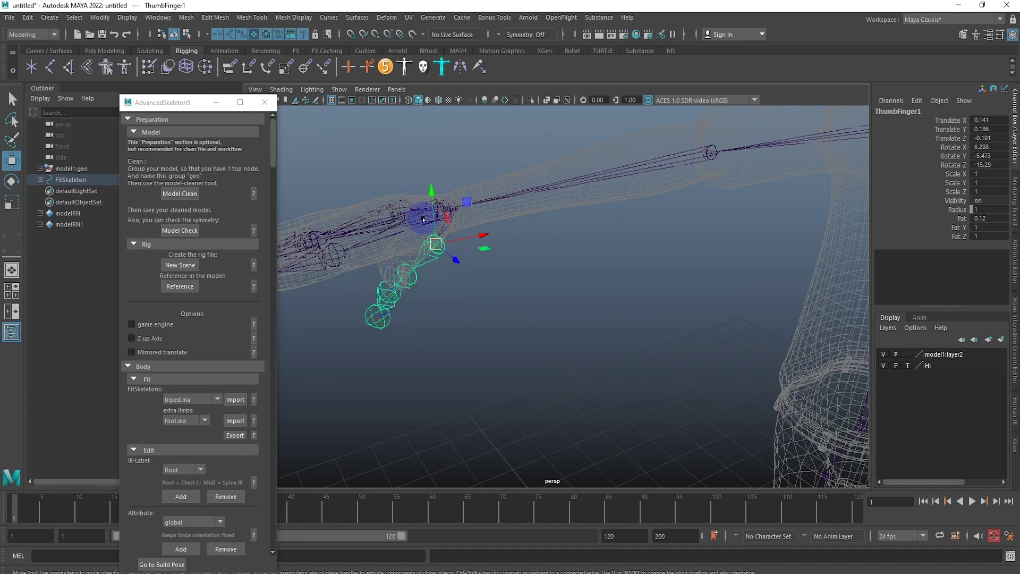
middle_drag(434, 192, 426, 178)
mouse_move(426, 178)
alt+mouse_down()
mouse_move(368, 233)
mouse_move(595, 294)
mouse_move(549, 269)
mouse_move(827, 410)
mouse_move(793, 278)
mouse_move(808, 246)
mouse_move(595, 219)
mouse_move(583, 250)
mouse_move(599, 302)
alt+mouse_up()
Step: Orbit around the thumb to check ThumbFinger2 and the thumb base joint placement
key(e)
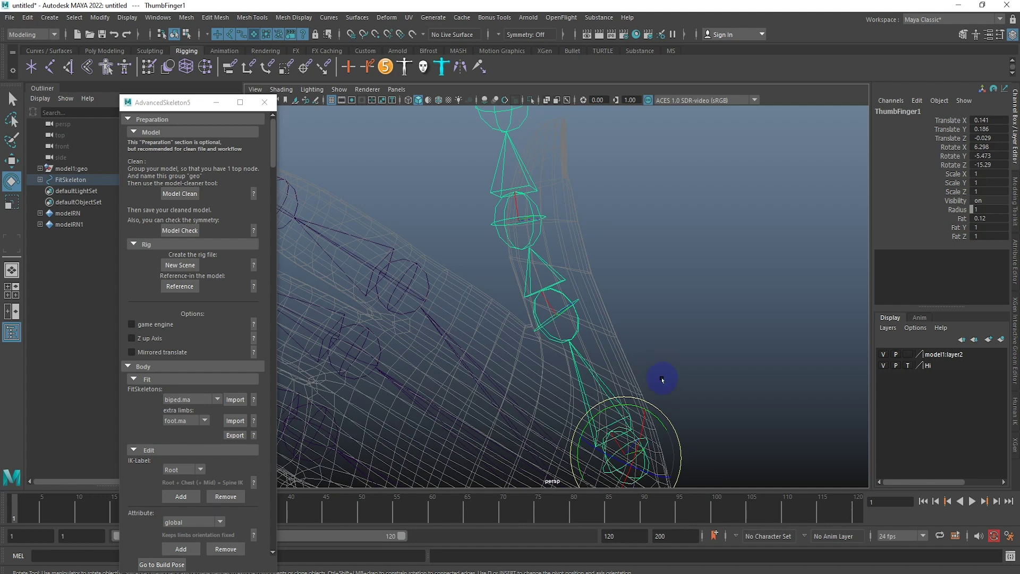
click(677, 248)
alt+drag(664, 266, 582, 317)
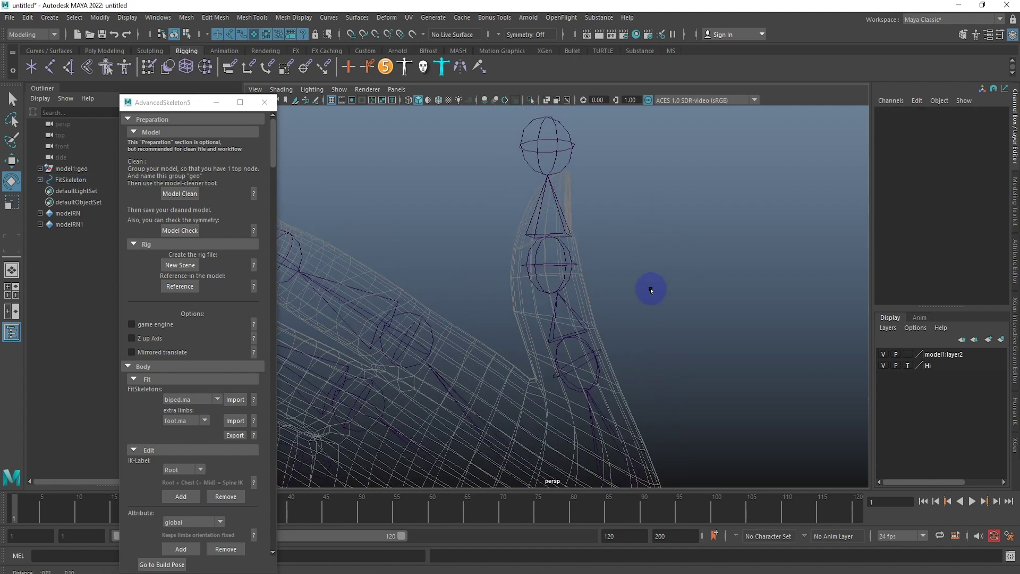
alt+drag(582, 316, 643, 239)
click(643, 239)
key(w)
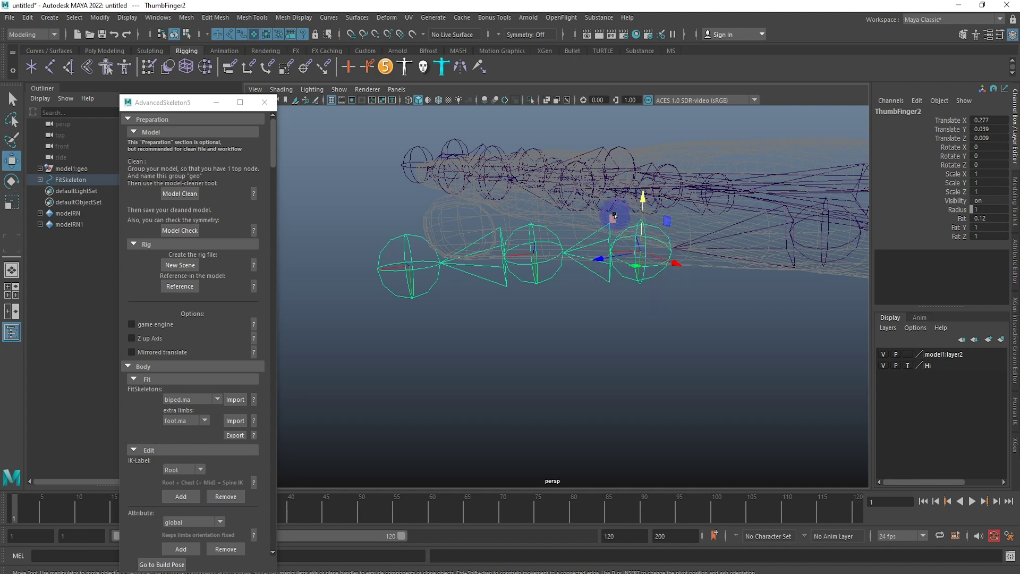
mouse_move(644, 198)
alt+mouse_down()
mouse_move(579, 238)
mouse_move(584, 380)
mouse_move(629, 403)
alt+mouse_up()
mouse_move(547, 291)
alt+mouse_down()
mouse_move(660, 230)
mouse_move(715, 225)
mouse_move(715, 182)
mouse_move(739, 232)
mouse_move(802, 242)
mouse_move(848, 221)
mouse_move(838, 240)
mouse_move(450, 177)
mouse_move(471, 167)
mouse_move(417, 201)
mouse_move(319, 186)
alt+mouse_up()
click(307, 183)
alt+right_drag(307, 182, 473, 214)
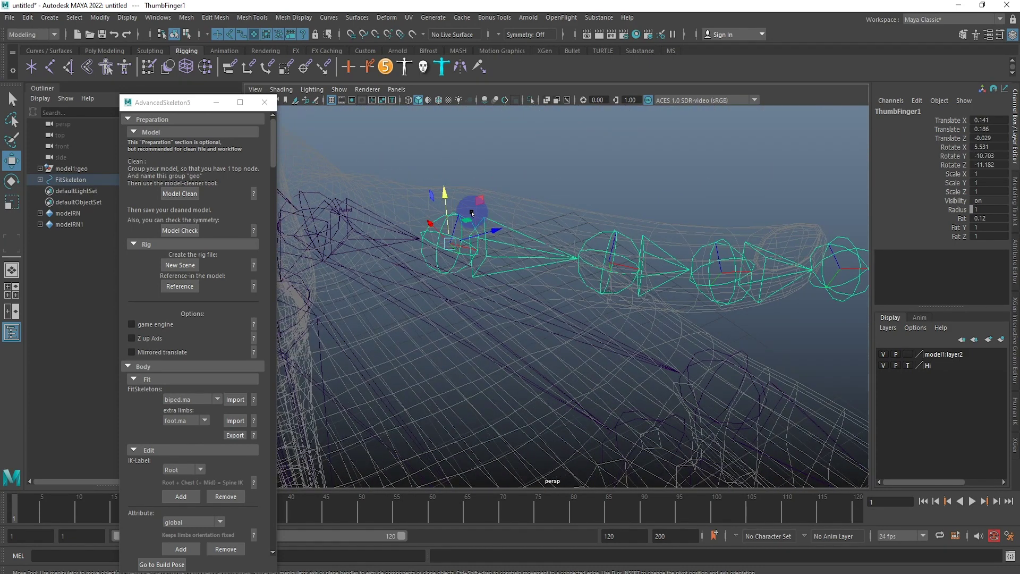
Step: Raise the ThumbFinger1 joint slightly in pivot-edit mode
key(d)
mouse_move(442, 192)
mouse_down()
mouse_move(447, 177)
mouse_move(609, 235)
mouse_move(483, 205)
mouse_move(526, 210)
mouse_move(707, 330)
mouse_move(445, 321)
mouse_move(518, 314)
mouse_move(462, 260)
mouse_move(515, 260)
mouse_move(523, 277)
mouse_move(684, 287)
mouse_move(707, 411)
mouse_move(691, 340)
mouse_move(595, 311)
mouse_up()
click(686, 316)
Step: Check the index, middle, ring and Cup joint placements from an angled view
click(445, 318)
click(524, 277)
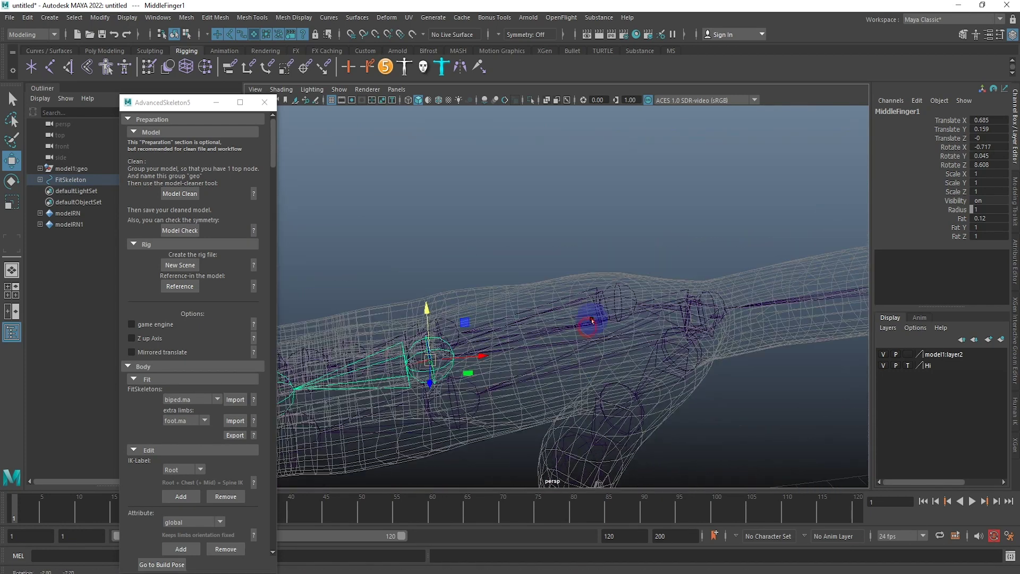
key(f)
alt+drag(595, 311, 525, 287)
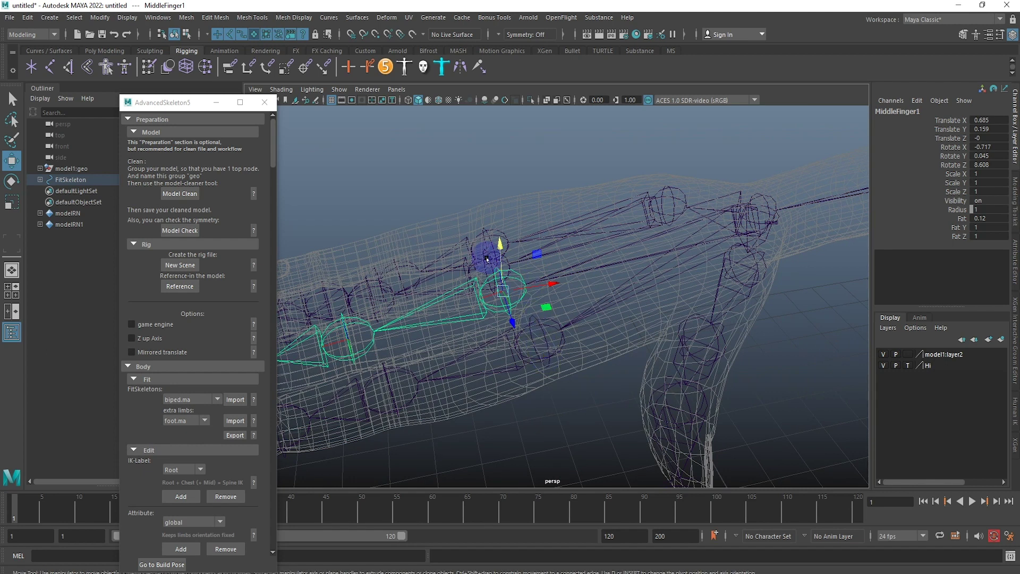
scroll(478, 266, down, 5)
mouse_move(421, 290)
alt+mouse_down()
mouse_move(641, 282)
mouse_move(620, 269)
mouse_move(654, 357)
mouse_move(531, 324)
alt+mouse_up()
click(490, 365)
mouse_move(490, 364)
alt+mouse_down()
mouse_move(449, 349)
mouse_move(440, 305)
mouse_move(509, 333)
mouse_move(467, 399)
alt+mouse_up()
click(449, 349)
click(460, 401)
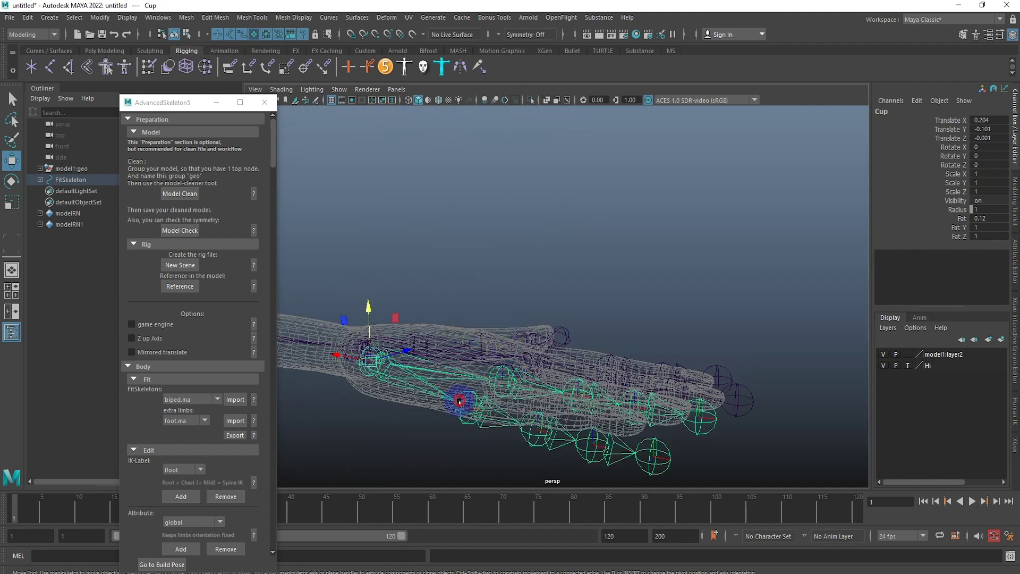
Step: Rotate PinkyFinger1 to tilt the pinky chain slightly further
click(464, 395)
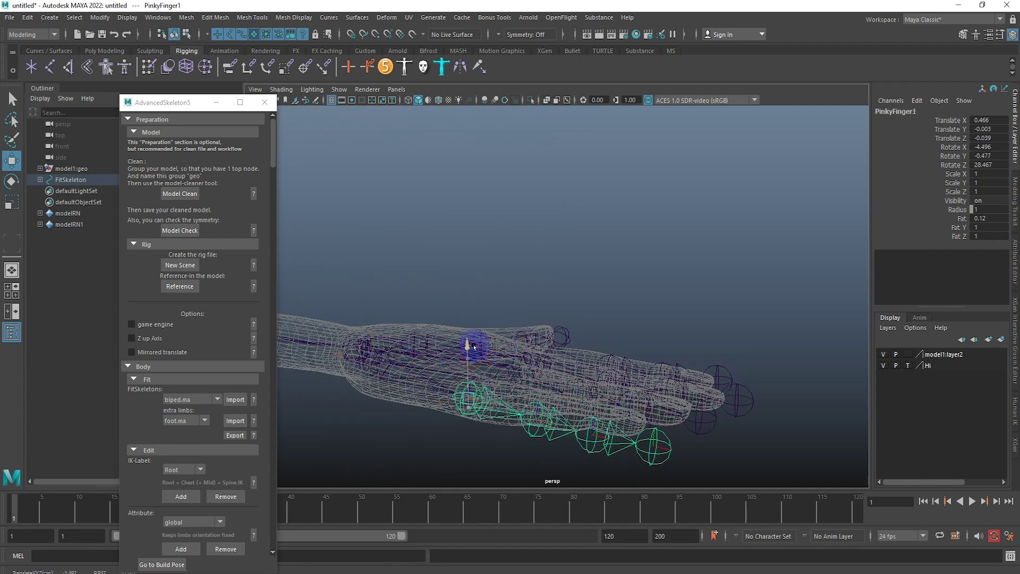
key(e)
drag(501, 376, 498, 372)
alt+drag(556, 359, 477, 288)
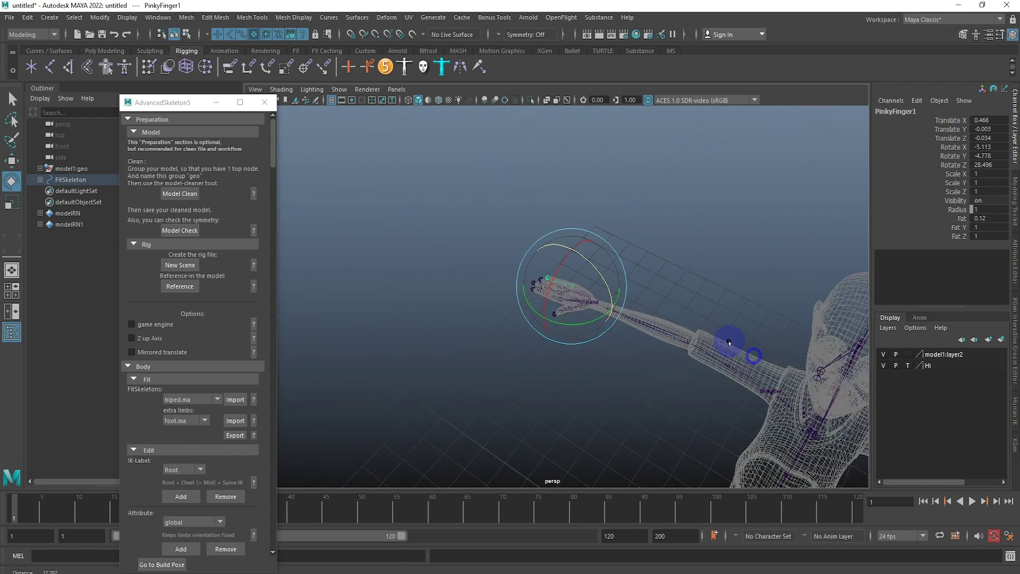
Step: In side view, lower the Head joint toward the ear and shift the Jaw down and back
key(space)
drag(478, 288, 495, 160)
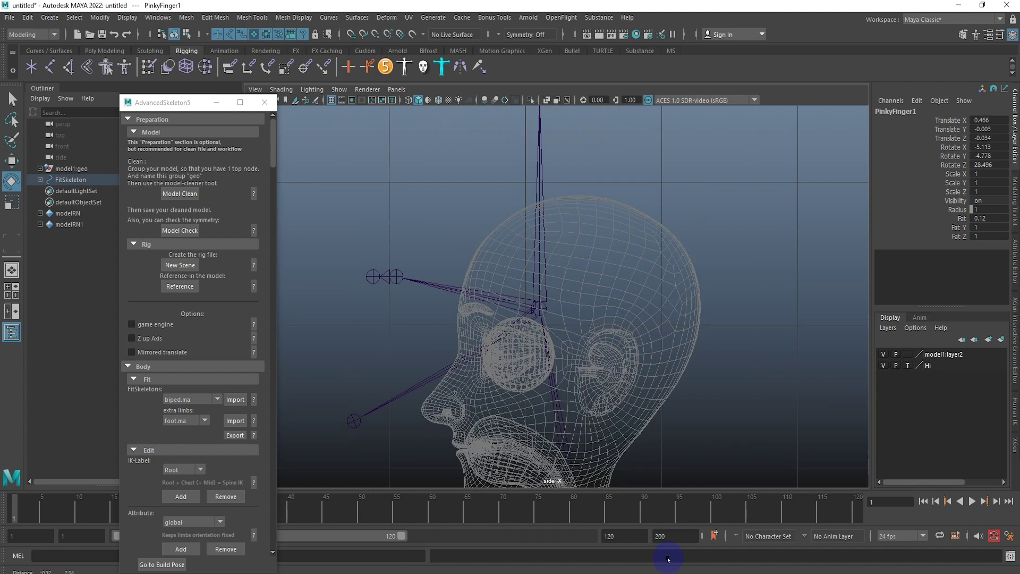
scroll(560, 256, up, 3)
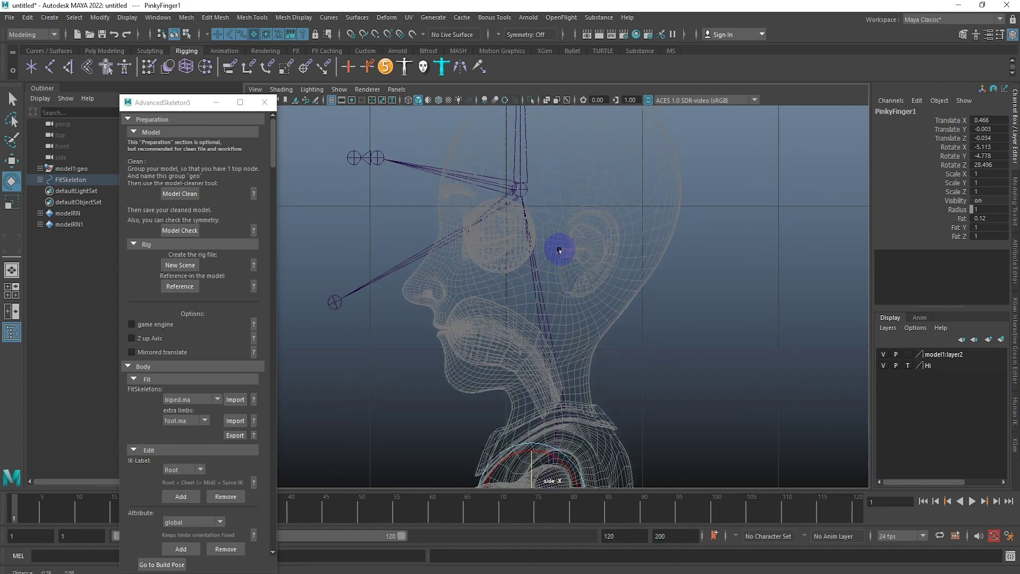
click(521, 186)
key(w)
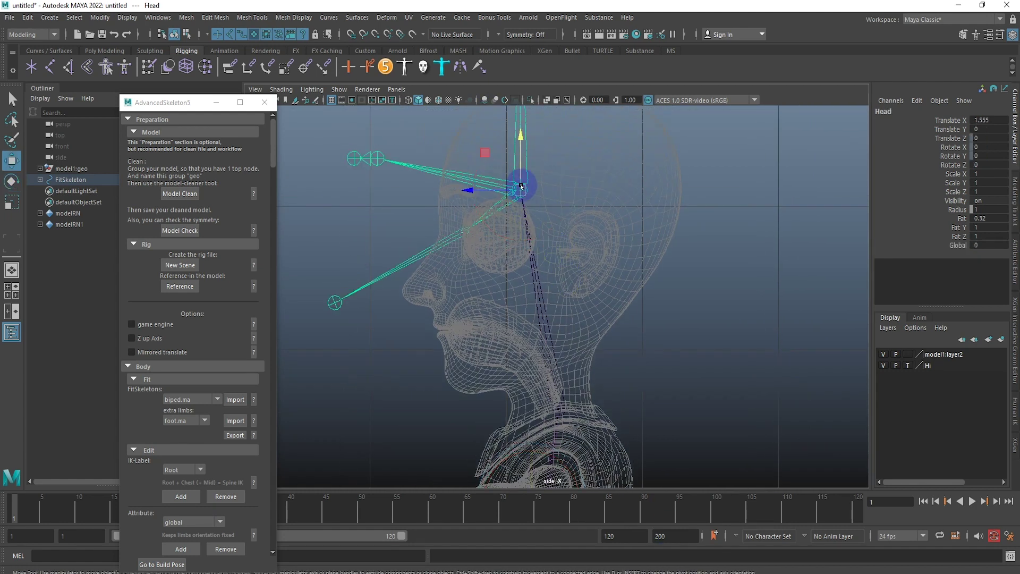
drag(521, 187, 550, 283)
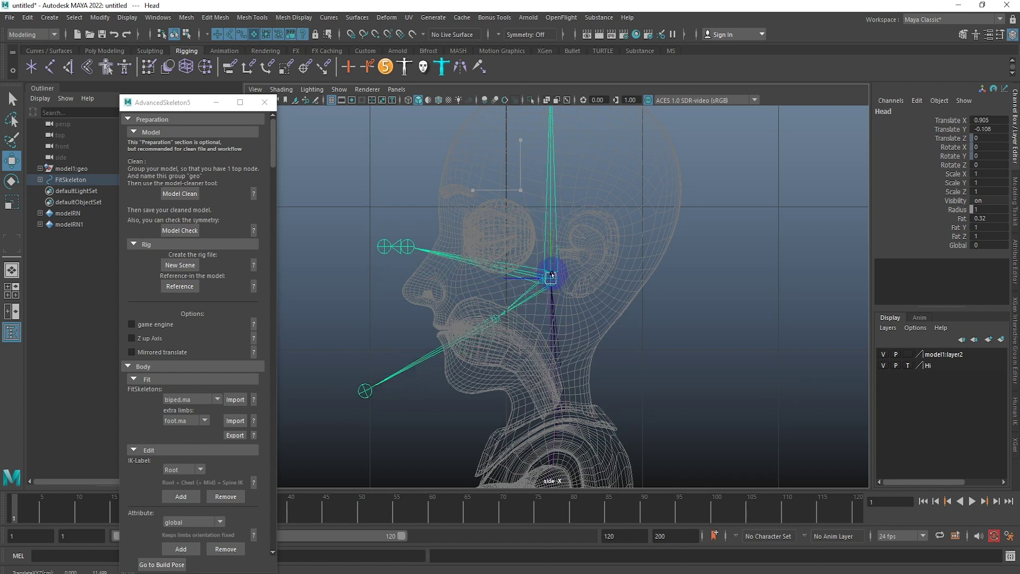
drag(491, 323, 513, 333)
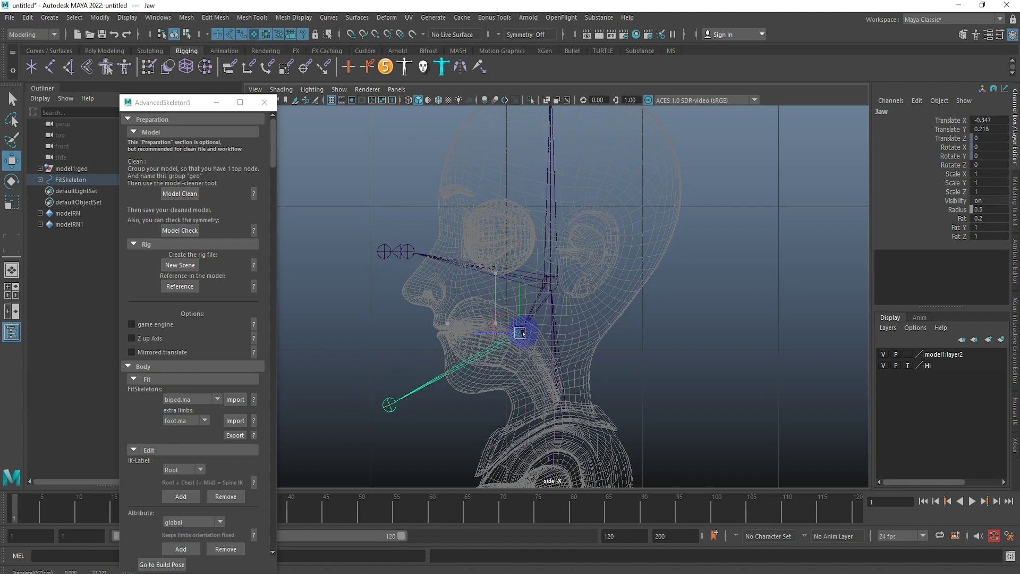
Step: Move the JawEnd joint to the chin and raise the Eye joint to the eye
click(405, 409)
drag(388, 406, 444, 381)
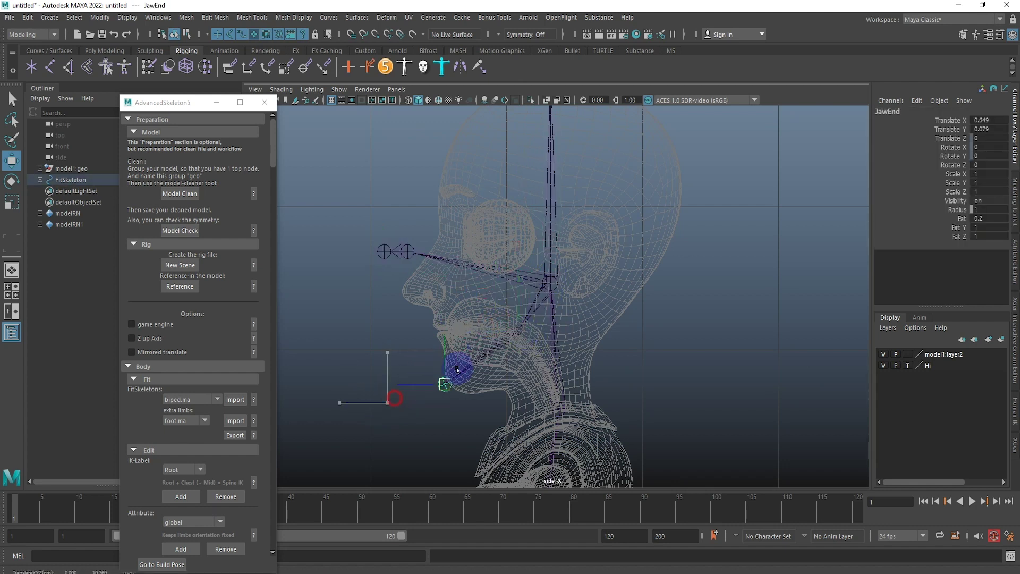
scroll(454, 378, down, 3)
click(435, 311)
drag(442, 304, 475, 290)
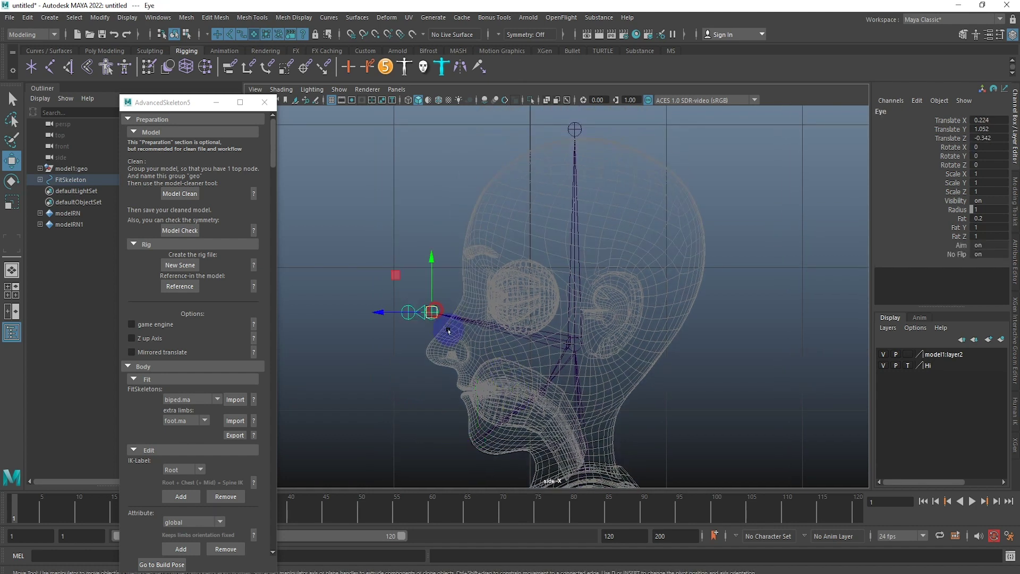
Step: In front view, set layer Hi from T to R and centre Eye in the eyeball
key(space)
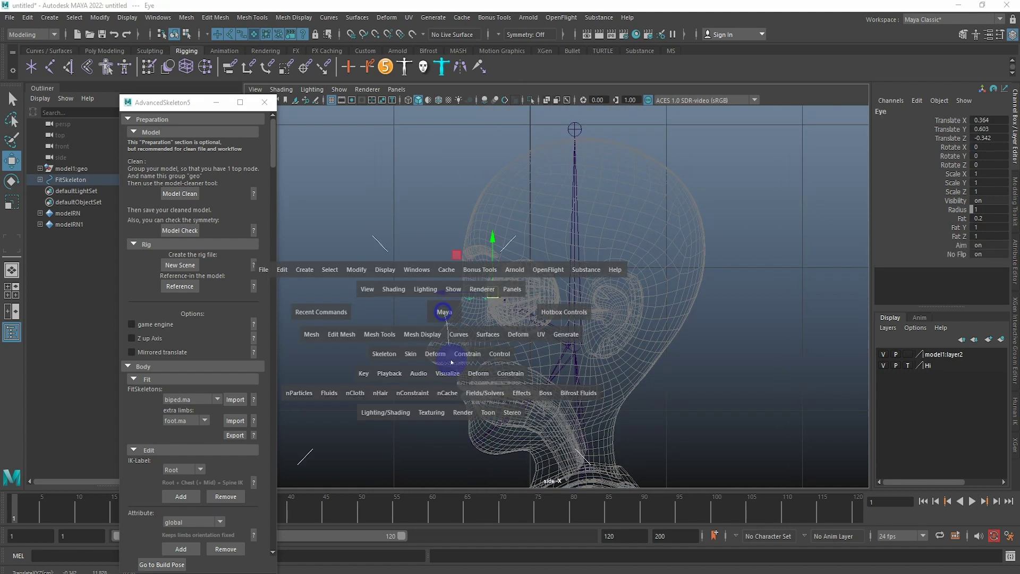
alt+middle_drag(481, 329, 607, 343)
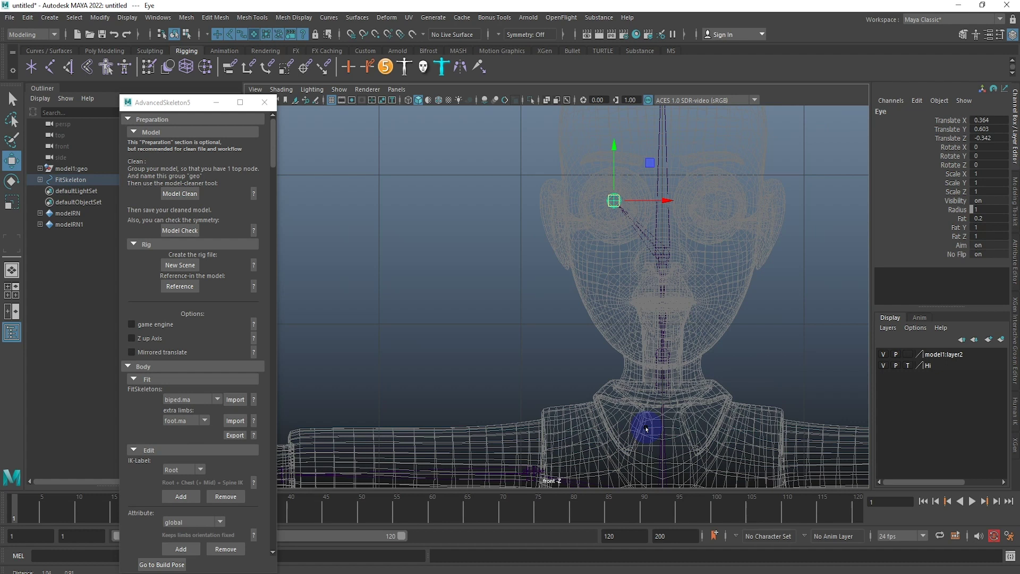
scroll(588, 276, up, 2)
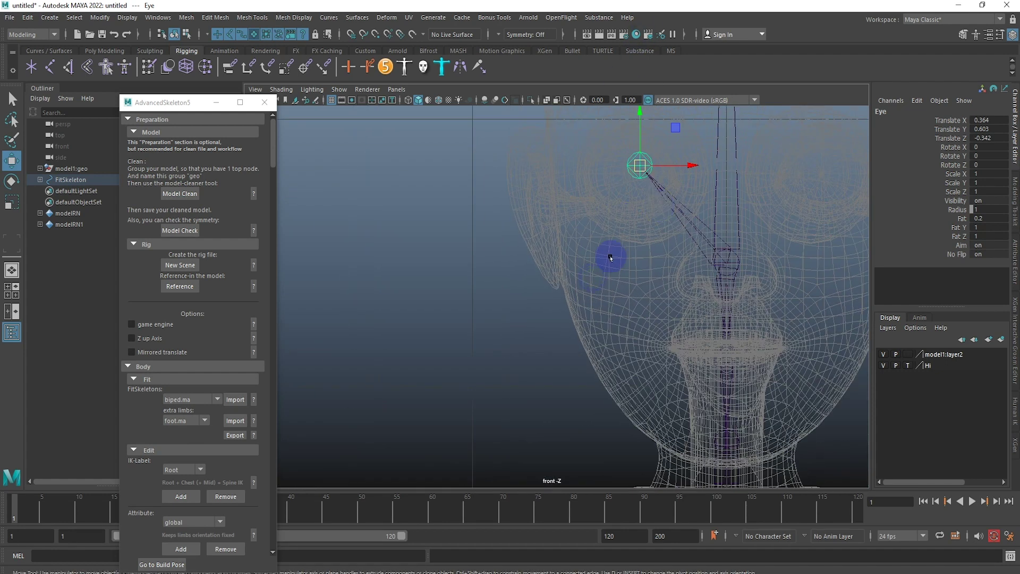
scroll(610, 255, up, 2)
scroll(708, 336, up, 2)
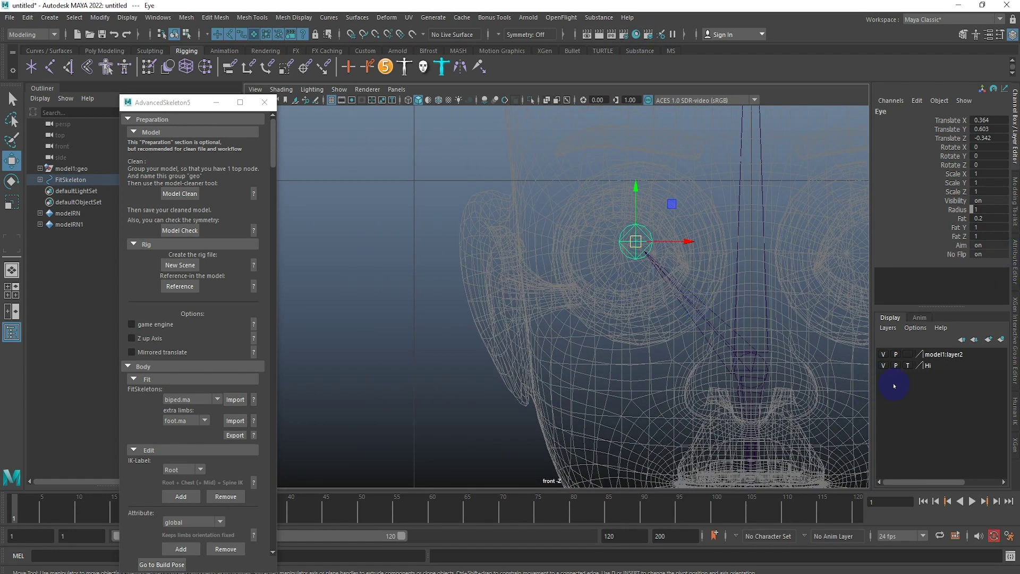
click(908, 365)
click(884, 353)
mouse_move(668, 242)
mouse_down()
mouse_move(607, 199)
mouse_move(700, 266)
mouse_move(676, 247)
mouse_up()
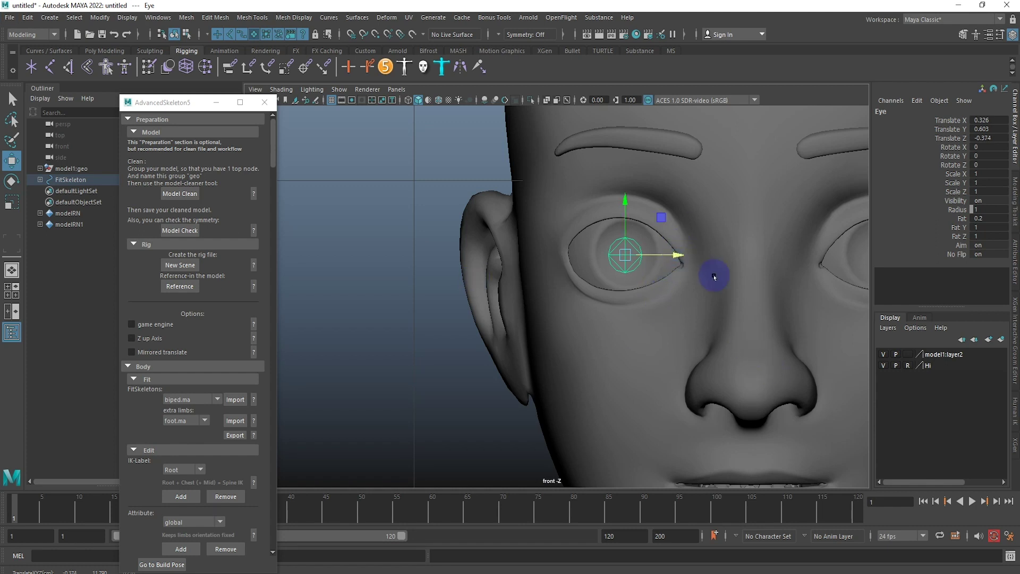
Step: Turn on X-Ray Joints so the skeleton shows through the body mesh
scroll(642, 282, down, 3)
scroll(675, 278, down, 3)
scroll(691, 287, down, 2)
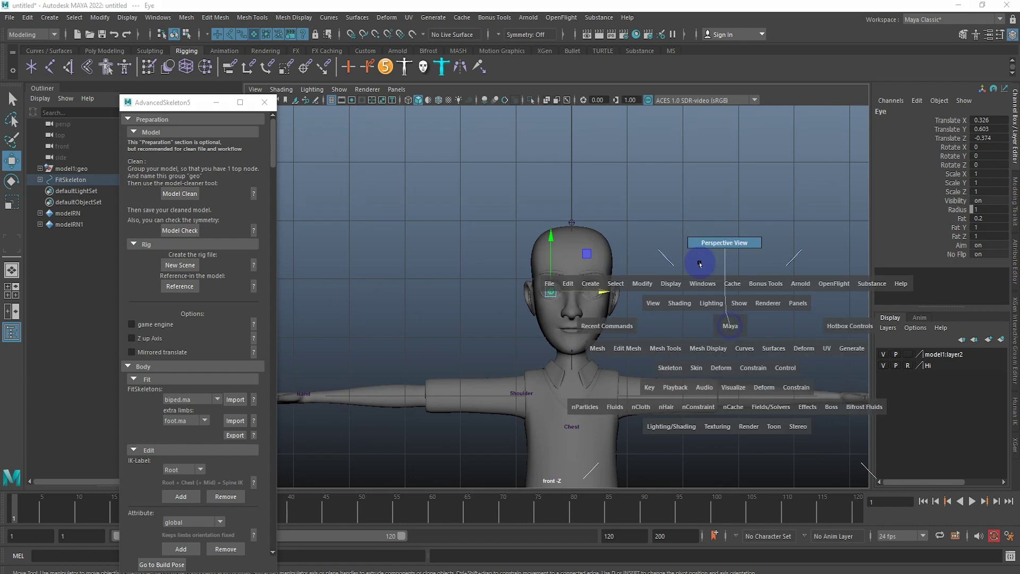
drag(707, 228, 707, 210)
alt+drag(611, 318, 780, 273)
mouse_move(780, 273)
alt+right_down()
mouse_move(520, 292)
mouse_move(393, 143)
alt+right_up()
drag(201, 107, 160, 107)
click(281, 89)
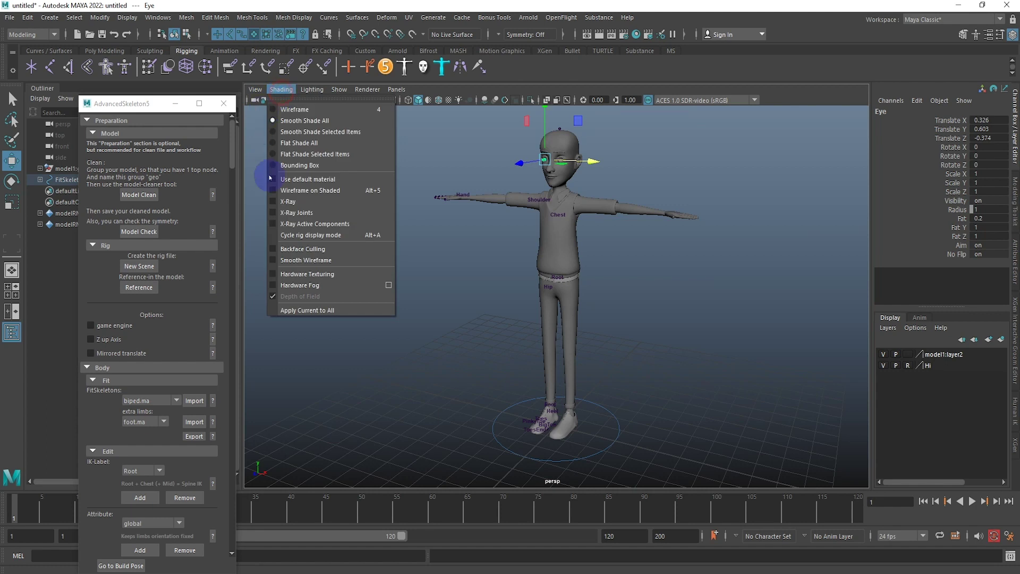
click(297, 213)
Step: In front view, move the Scapula slightly up-left and raise the Chest joint
mouse_move(558, 278)
alt+right_down()
mouse_move(645, 285)
mouse_move(645, 293)
alt+right_up()
key(space)
drag(644, 293, 651, 319)
mouse_move(656, 314)
alt+middle_down()
mouse_move(592, 198)
mouse_move(607, 213)
mouse_move(622, 273)
alt+middle_up()
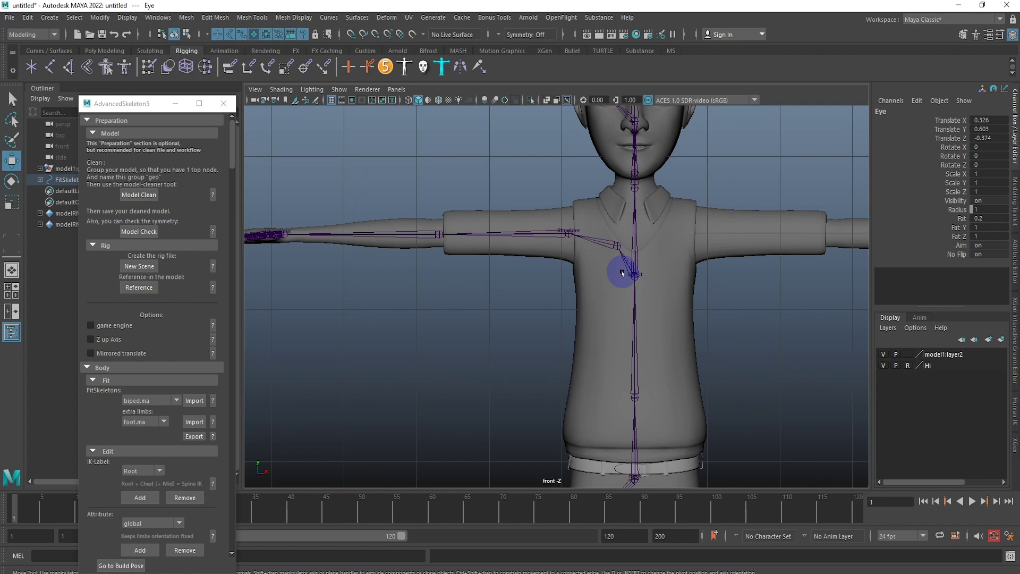
click(617, 247)
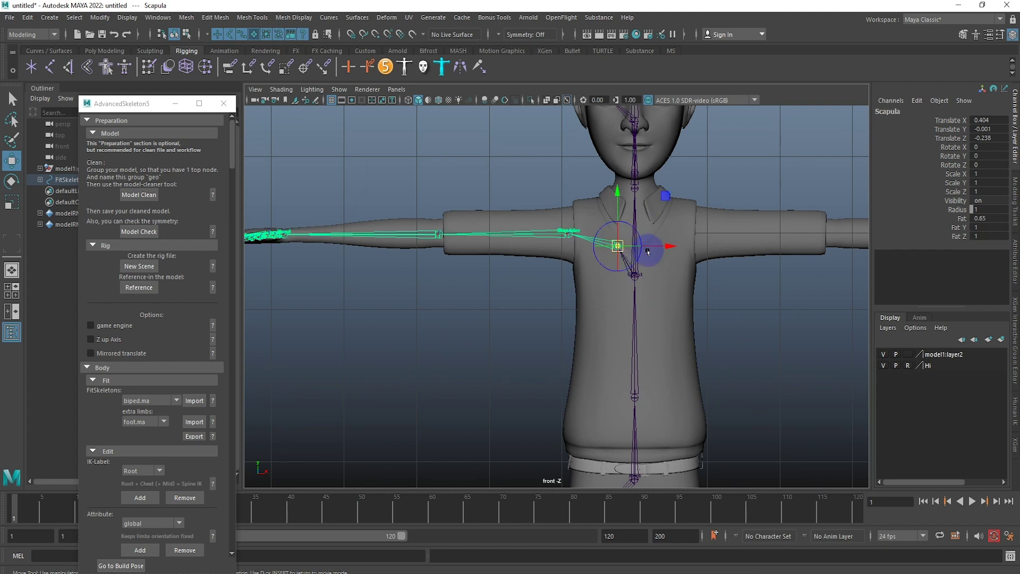
drag(626, 252, 615, 243)
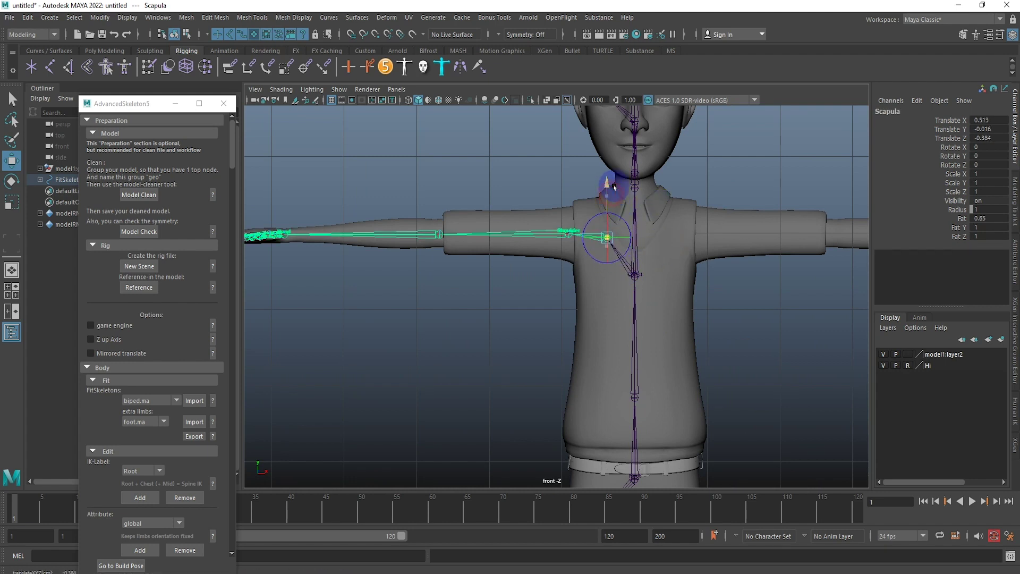
click(643, 266)
drag(644, 266, 635, 206)
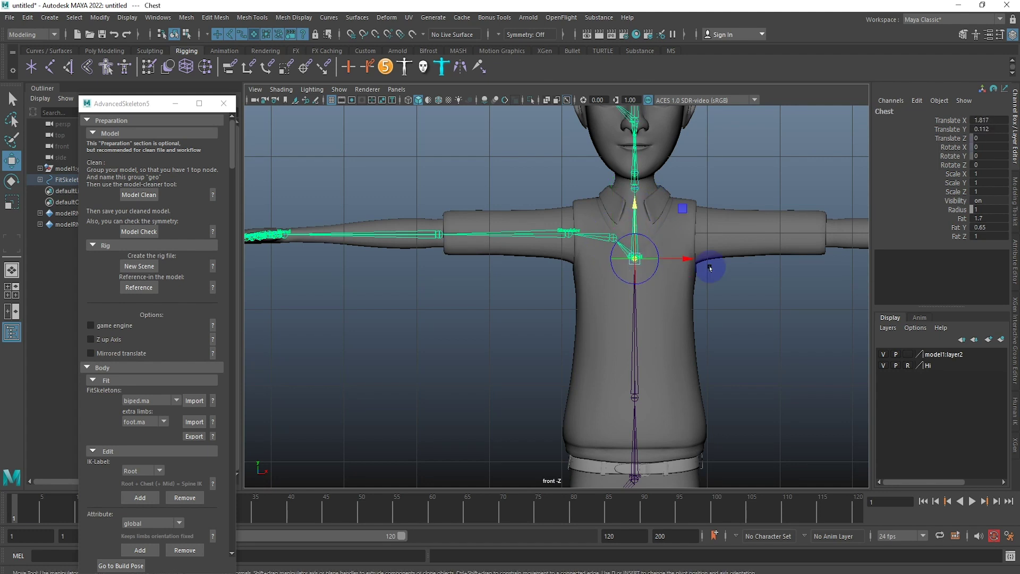
scroll(701, 312, down, 5)
alt+middle_drag(701, 312, 674, 177)
alt+middle_drag(704, 325, 665, 189)
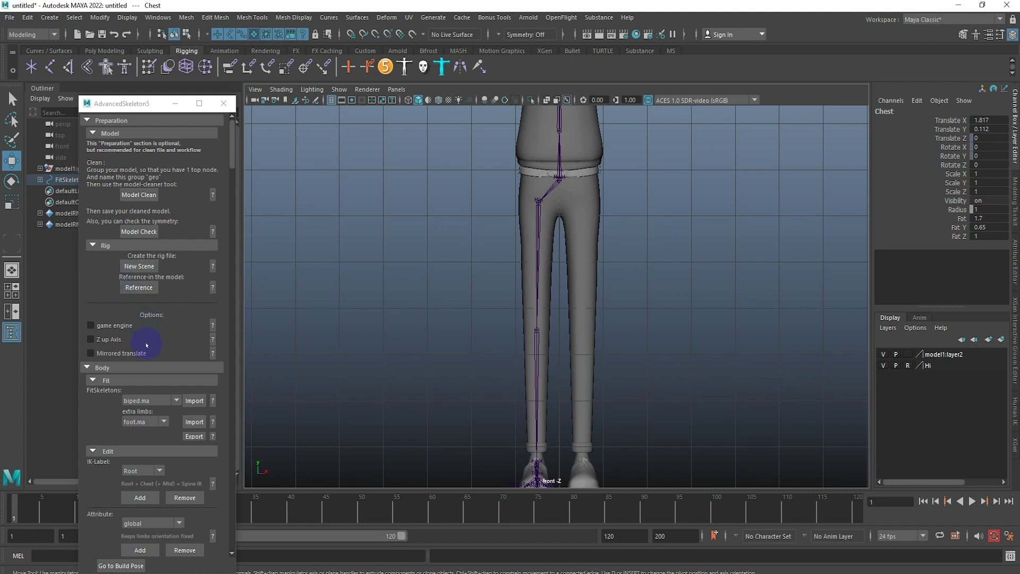
Step: Show the leg pole-vector plane and nudge the Knee joint's depth in perspective view
scroll(146, 345, down, 3)
scroll(145, 405, down, 2)
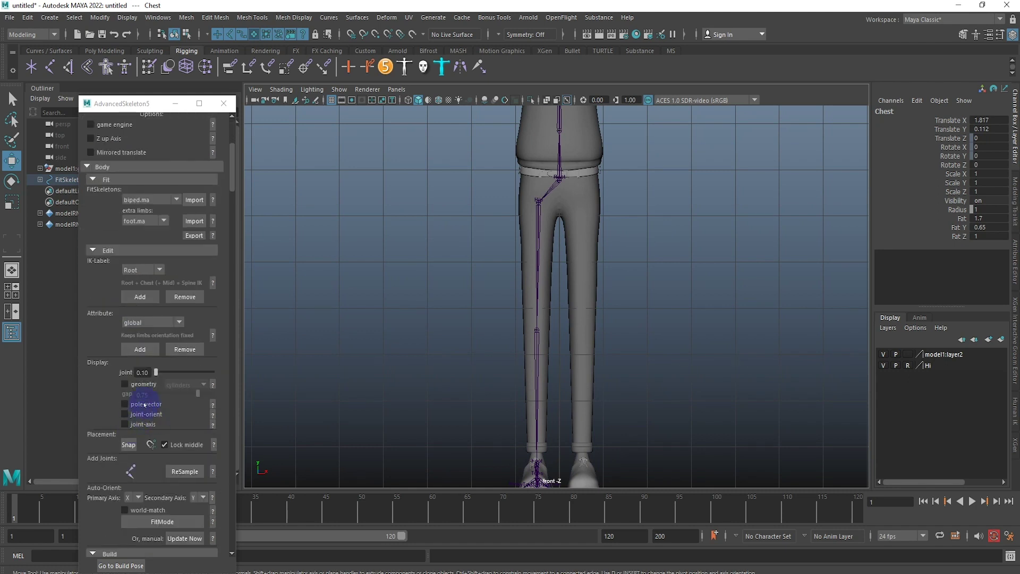
click(136, 406)
key(space)
mouse_move(590, 278)
mouse_down()
mouse_move(577, 259)
mouse_move(584, 302)
mouse_move(626, 266)
mouse_move(626, 303)
mouse_move(585, 387)
mouse_move(548, 335)
mouse_up()
click(572, 381)
key(f)
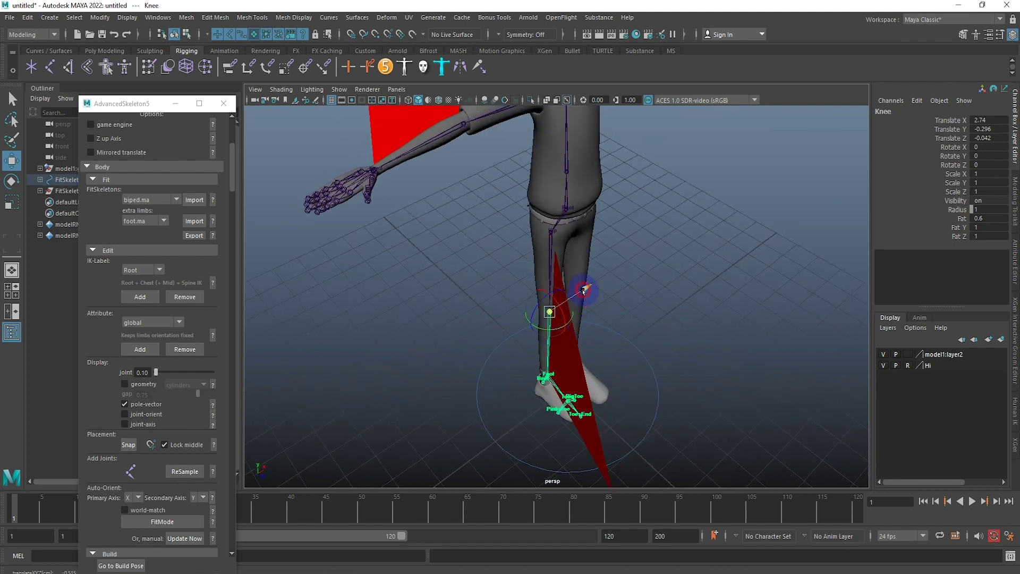
drag(583, 290, 585, 290)
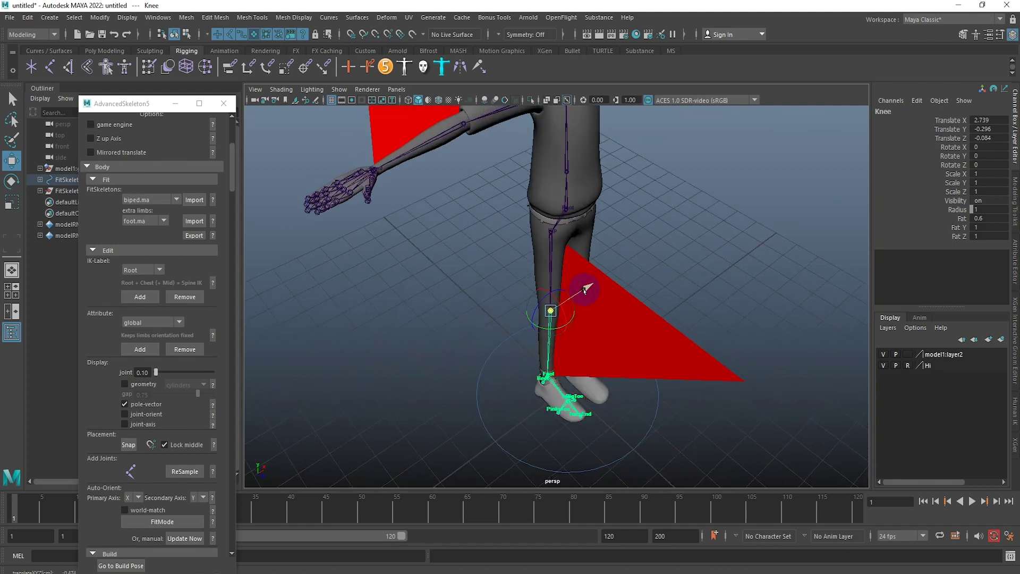
drag(584, 289, 584, 290)
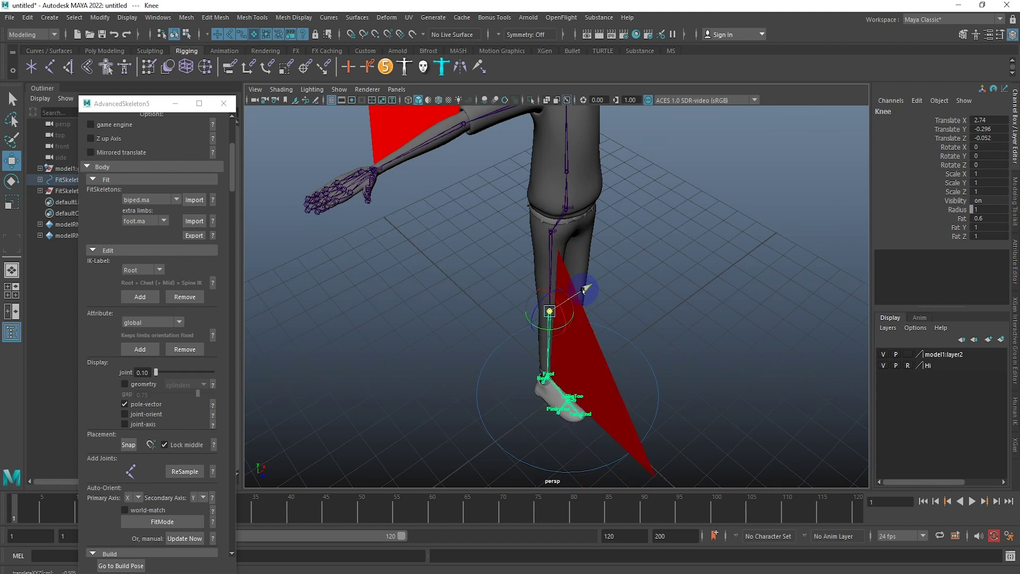
drag(584, 290, 584, 291)
Step: Fine-tune the Knee joint position from the top view
alt+drag(658, 296, 594, 336)
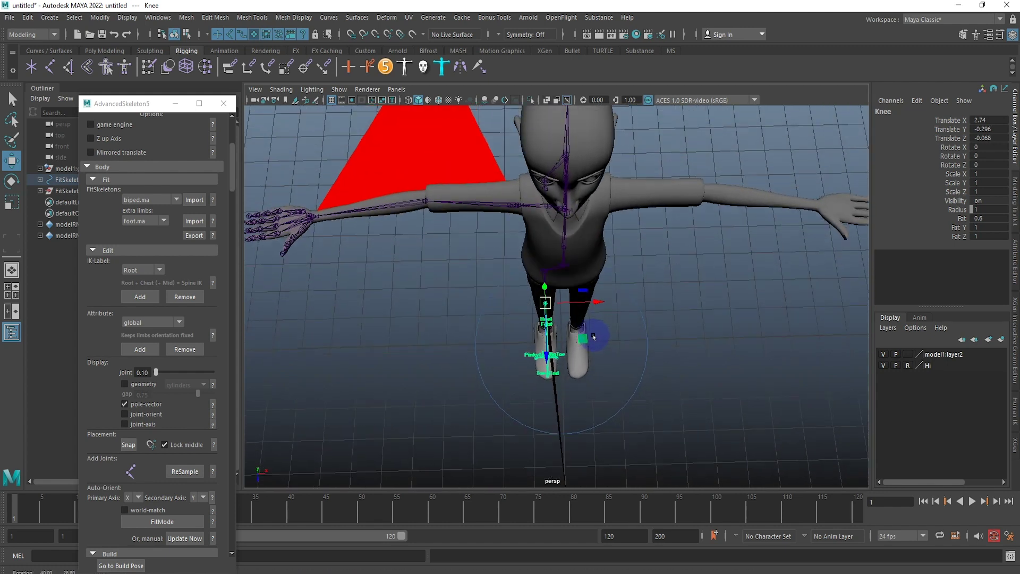
scroll(594, 337, up, 3)
key(space)
drag(553, 296, 553, 250)
scroll(717, 296, up, 3)
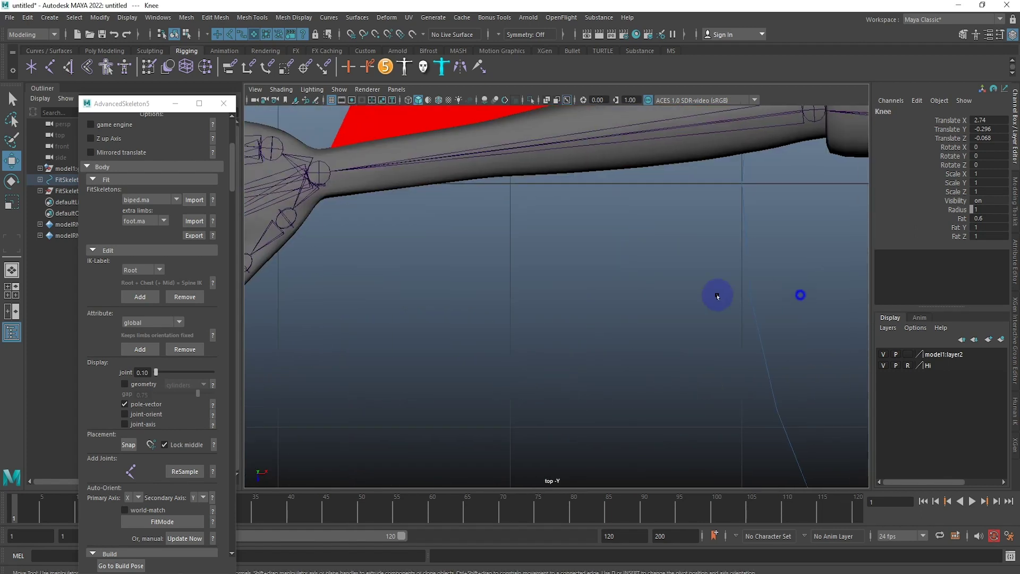
scroll(717, 296, down, 5)
scroll(669, 314, up, 5)
alt+middle_drag(677, 186, 644, 290)
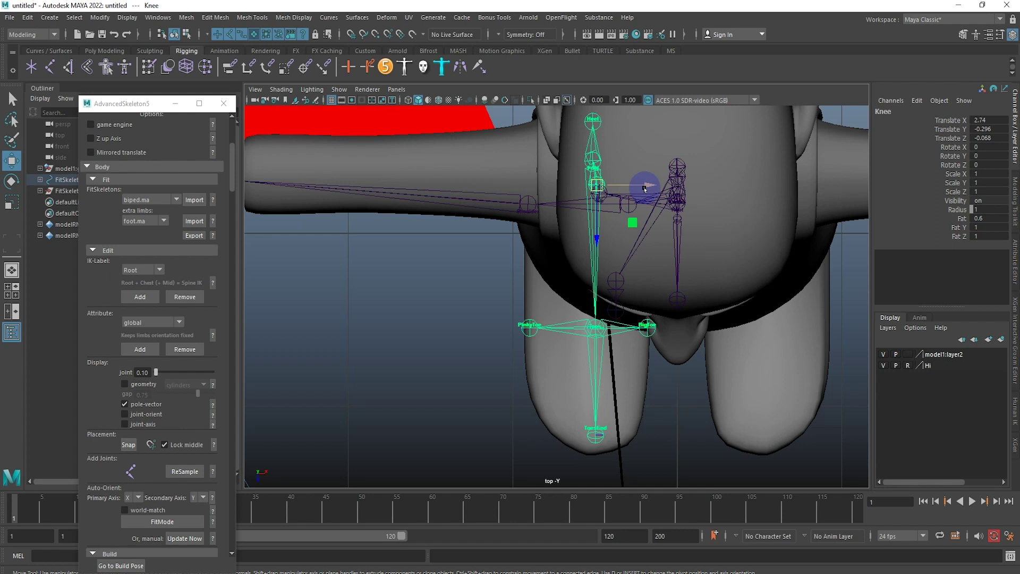
drag(647, 186, 647, 175)
mouse_move(695, 232)
alt+mouse_down()
mouse_move(645, 192)
mouse_move(394, 275)
alt+mouse_up()
Step: Hide the pole-vector plane and look over the legs
click(124, 405)
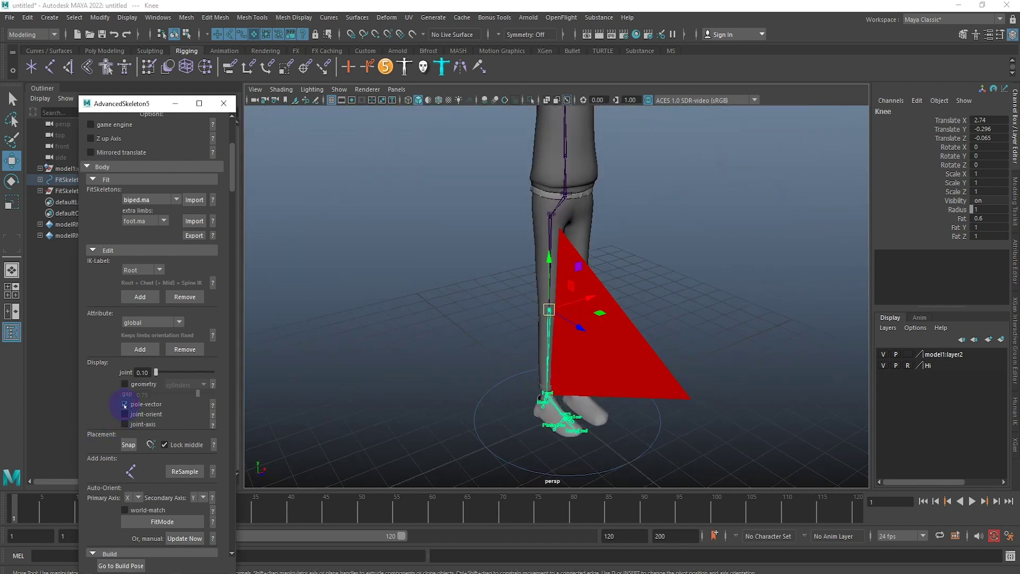
scroll(462, 337, down, 5)
alt+drag(462, 337, 469, 292)
scroll(455, 353, up, 3)
scroll(455, 353, up, 3)
scroll(177, 338, down, 5)
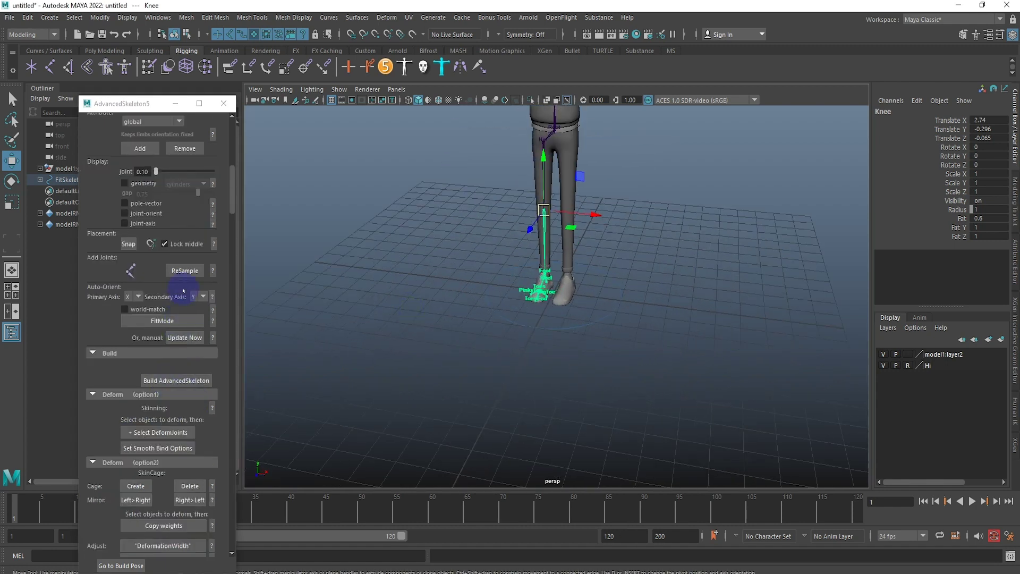
Step: Resample the leg joints between Hip and Ankle to 3 joints
click(185, 270)
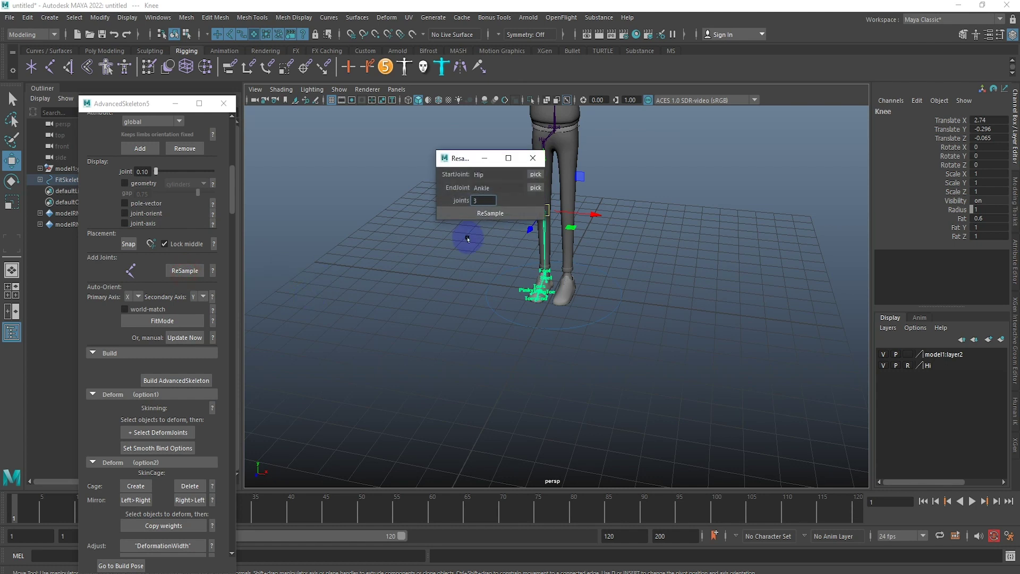
click(497, 213)
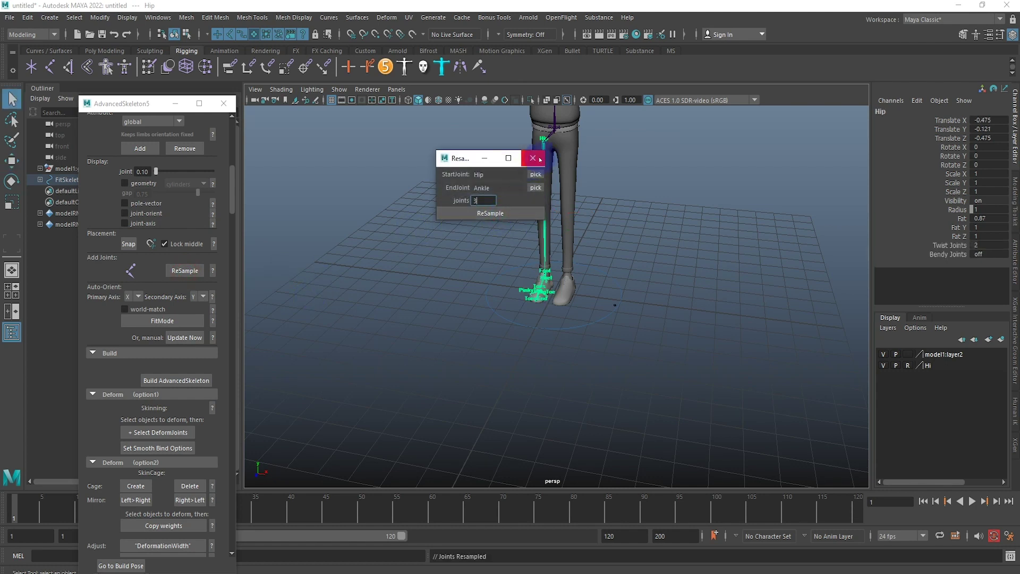
click(533, 158)
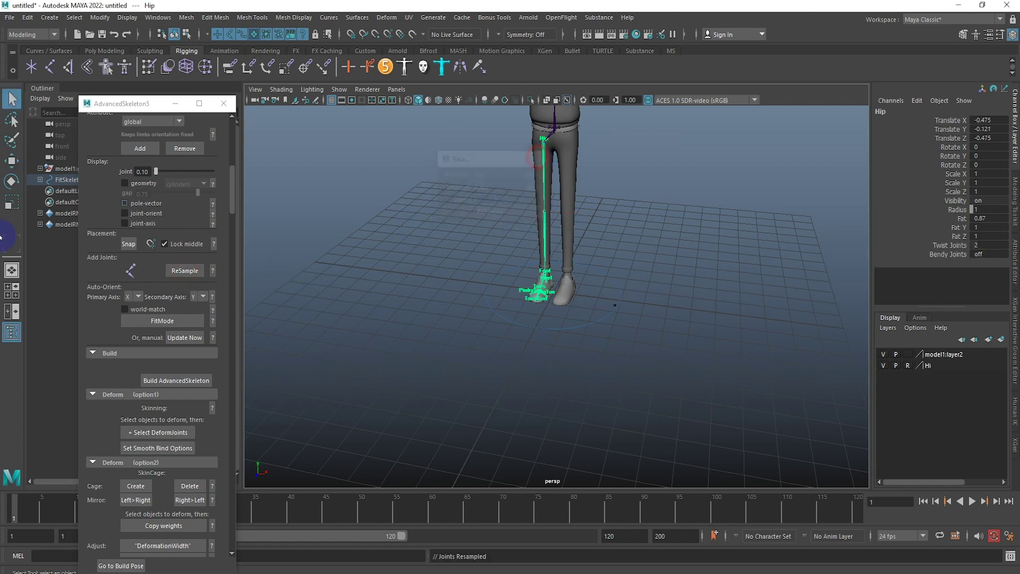
Step: Update the fit skeleton, build the AdvancedSkeleton rig and inspect the foot control
click(162, 321)
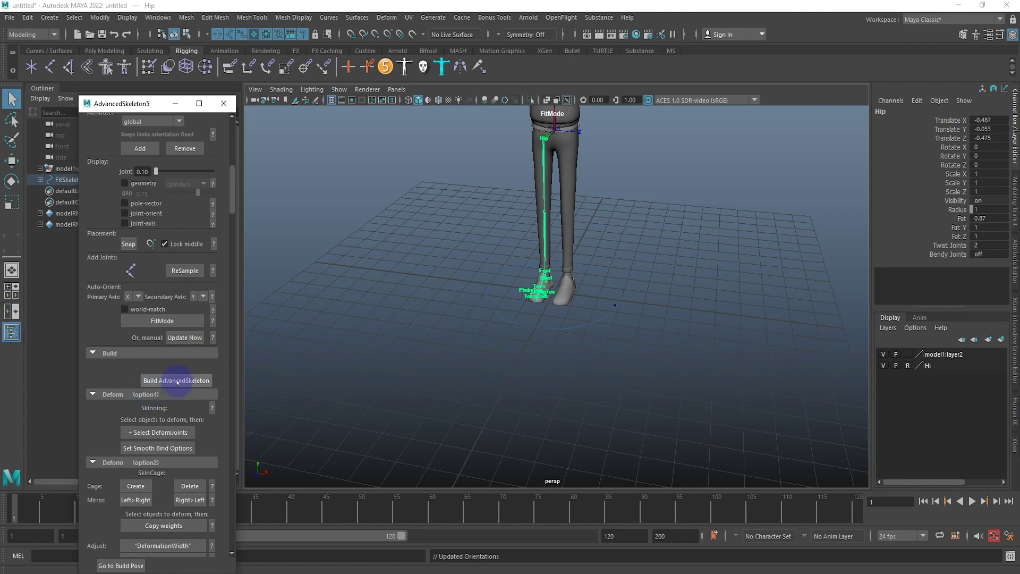
click(535, 324)
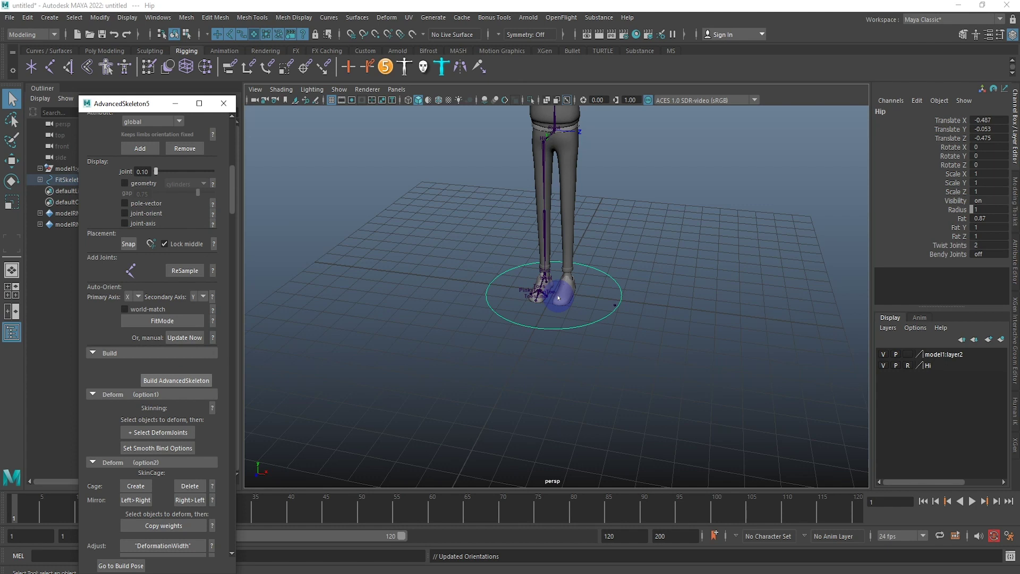
click(558, 298)
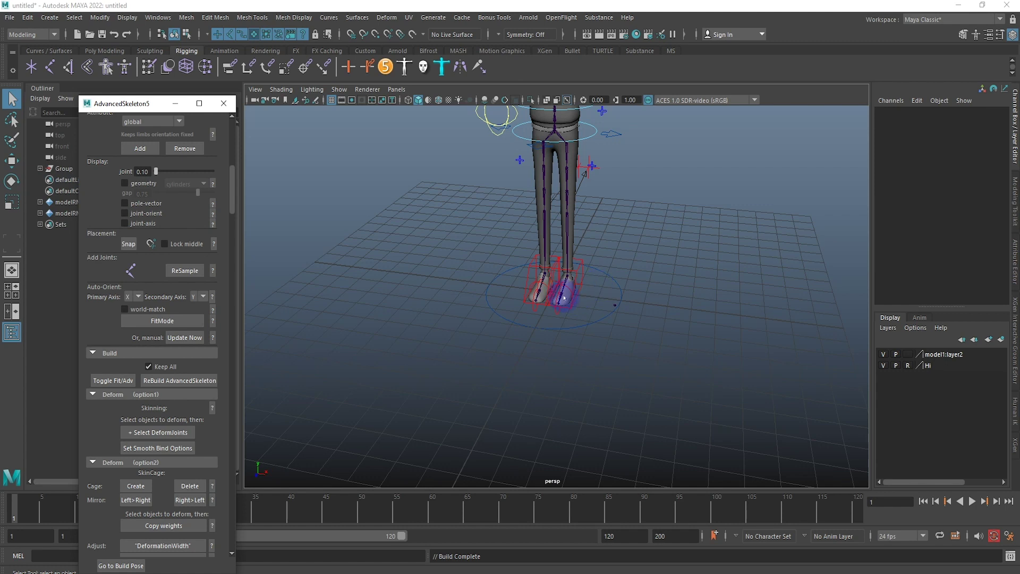
Step: Orbit around the built rig and inspect the FKElbow_L control
scroll(561, 296, down, 5)
scroll(638, 319, up, 10)
alt+drag(637, 318, 684, 336)
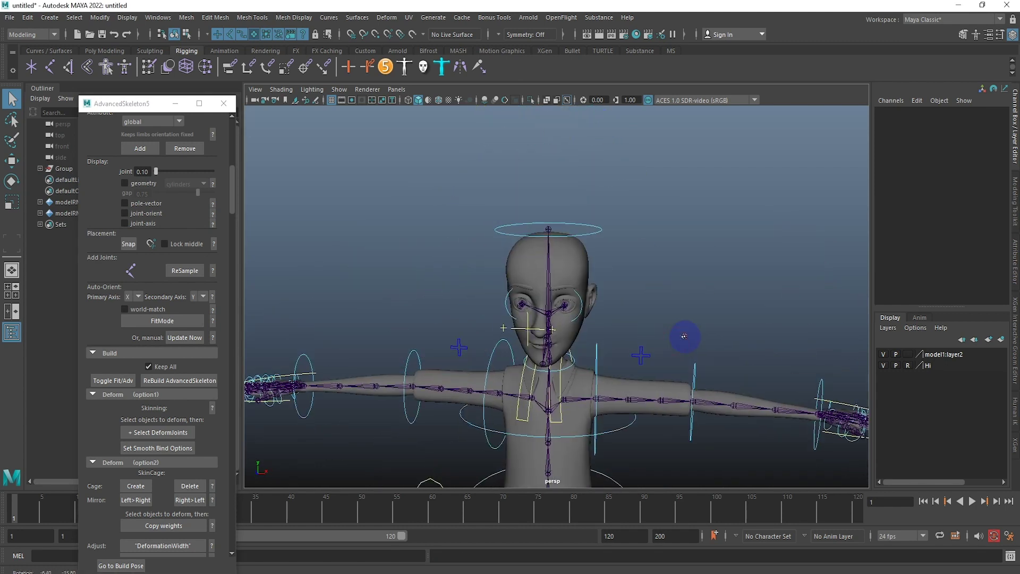
scroll(676, 341, down, 3)
scroll(579, 278, up, 3)
mouse_move(579, 278)
alt+mouse_down()
mouse_move(533, 303)
mouse_move(573, 279)
mouse_move(713, 289)
mouse_move(690, 289)
alt+mouse_up()
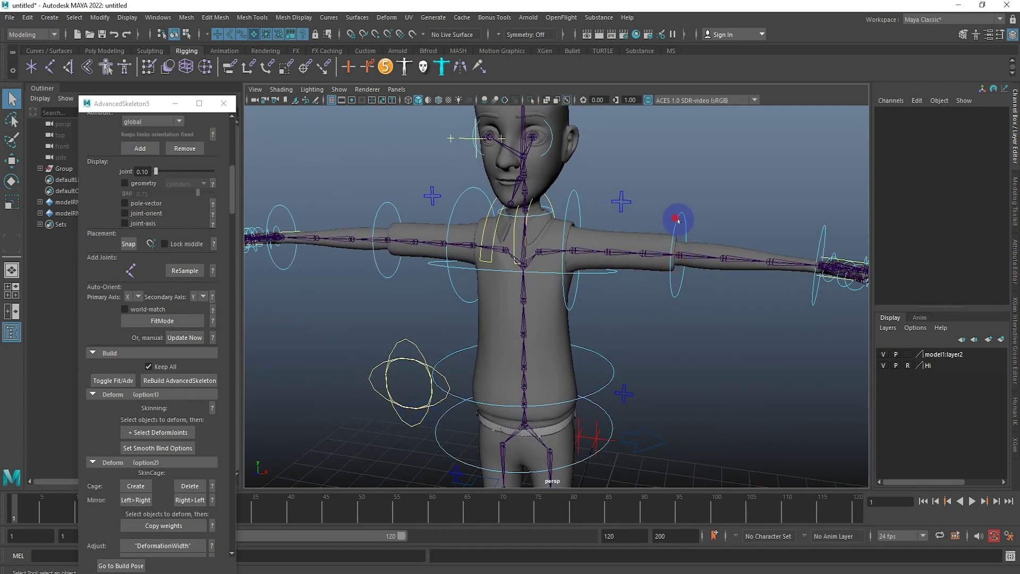
click(677, 216)
click(706, 353)
mouse_move(706, 353)
alt+mouse_down()
mouse_move(676, 346)
mouse_move(739, 337)
mouse_move(641, 237)
mouse_move(663, 224)
alt+mouse_up()
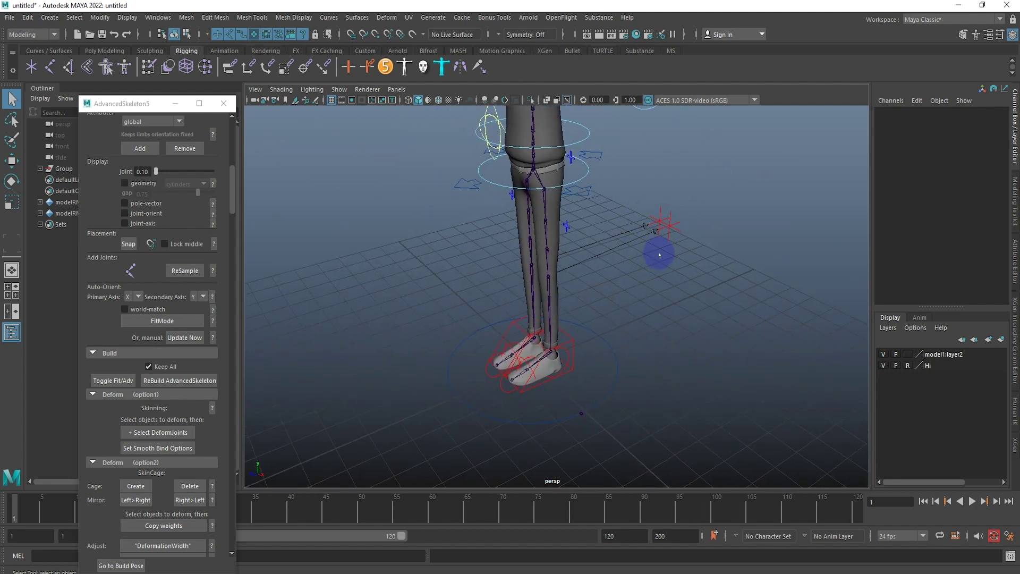
Step: Toggle the pole-vector display and undo back to the editable fit skeleton
click(125, 203)
alt+drag(562, 243, 653, 264)
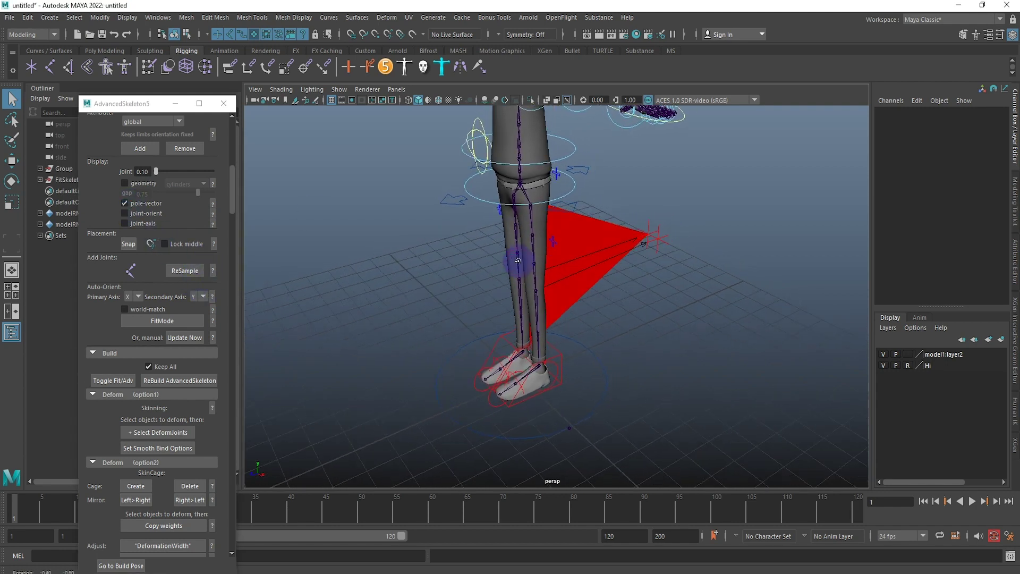
key(ctrl+z)
key(ctrl+z)
key(ctrl+z)
scroll(522, 310, down, 5)
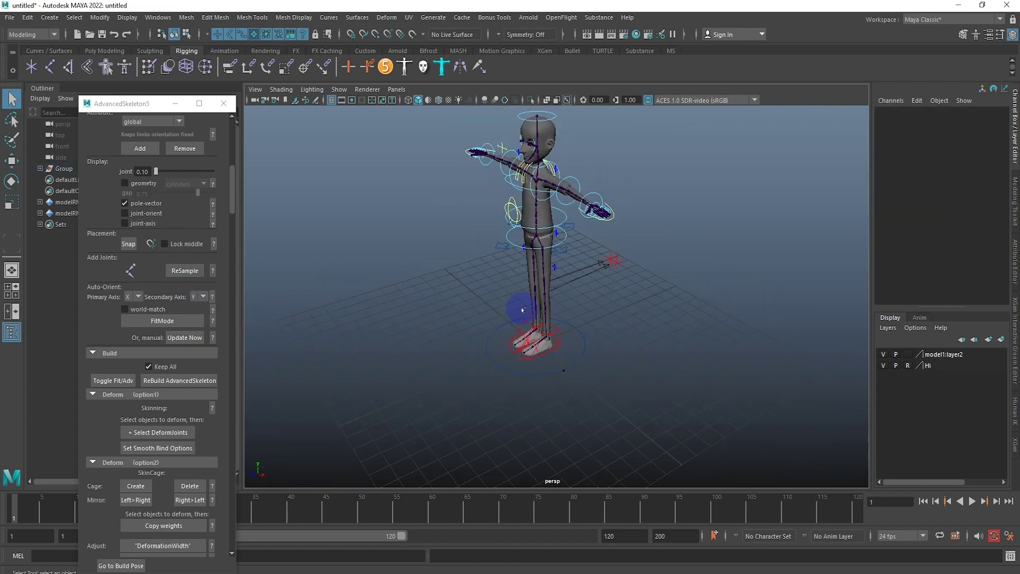
key(ctrl+z)
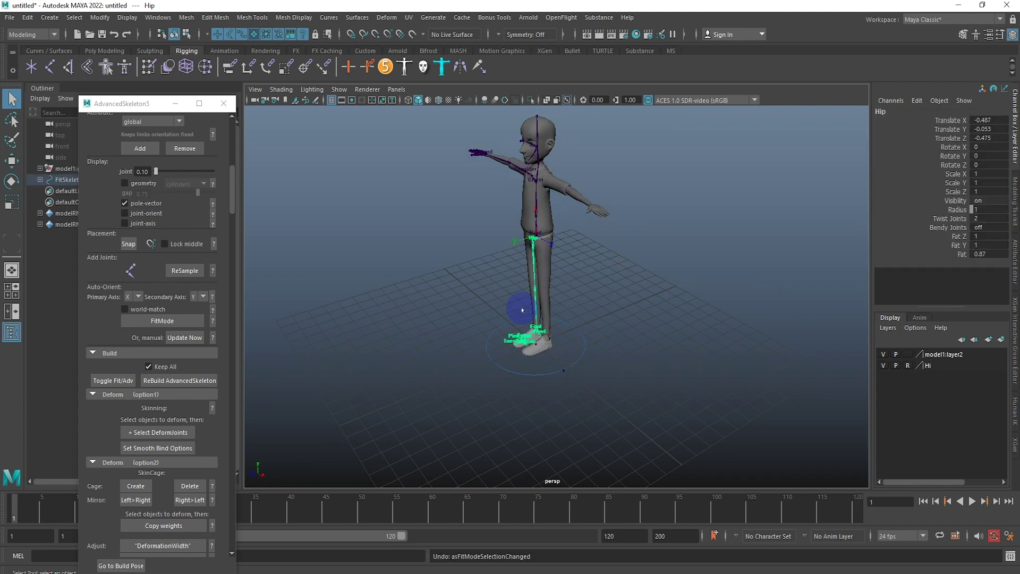
Step: Move the knee fit joint sideways so it sits inside the leg
scroll(523, 310, up, 5)
mouse_move(543, 298)
alt+mouse_down()
mouse_move(765, 291)
mouse_move(735, 285)
mouse_move(571, 353)
mouse_move(720, 331)
alt+mouse_up()
scroll(721, 331, down, 3)
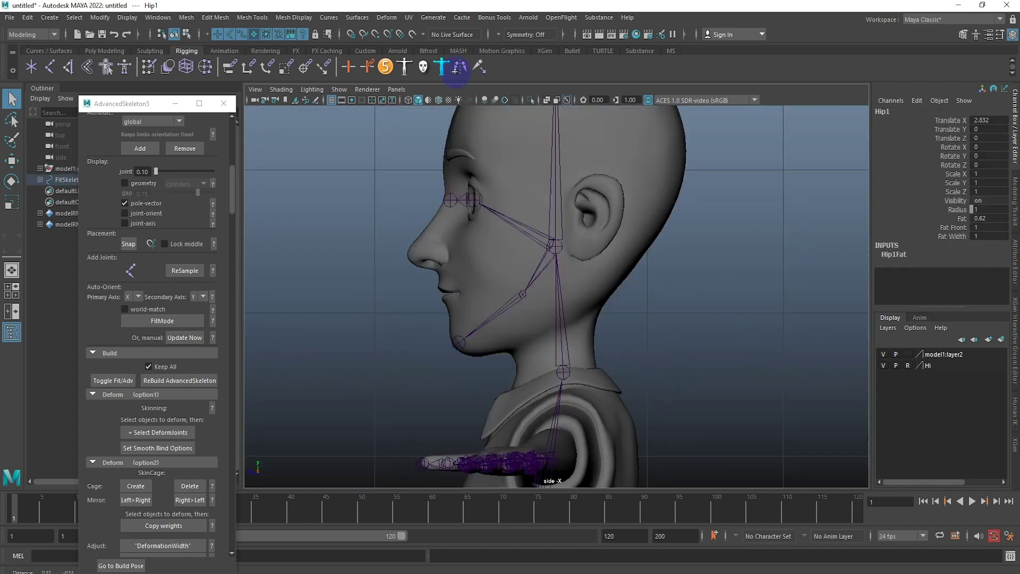
scroll(525, 256, down, 5)
scroll(525, 257, up, 2)
scroll(598, 287, up, 5)
alt+middle_drag(515, 296, 599, 257)
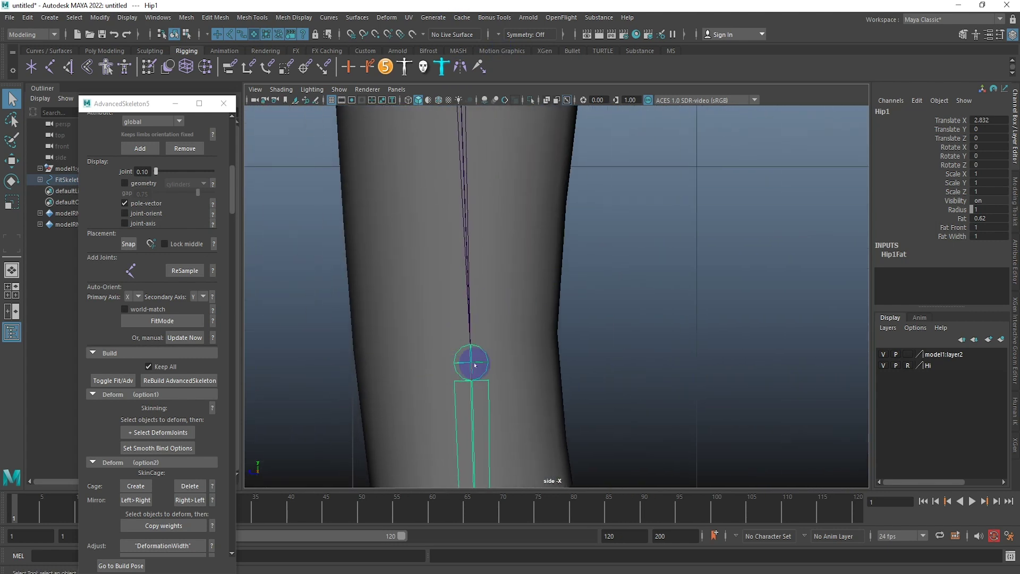
key(w)
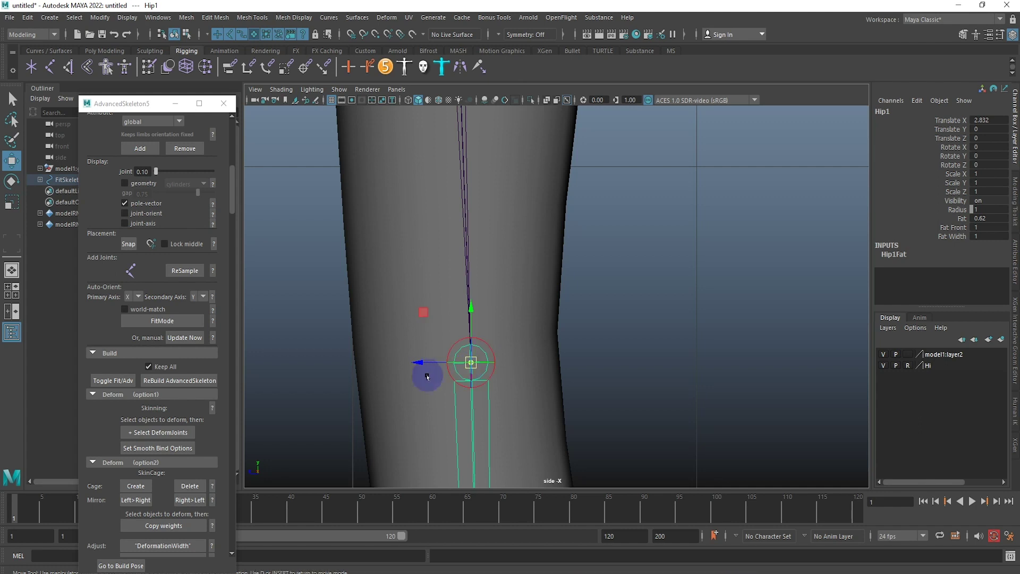
middle_drag(419, 364, 396, 365)
Step: Reposition the Hip and its parent Root joint inside the pelvis in pivot mode
scroll(688, 344, down, 3)
alt+middle_drag(688, 343, 649, 394)
scroll(502, 338, up, 4)
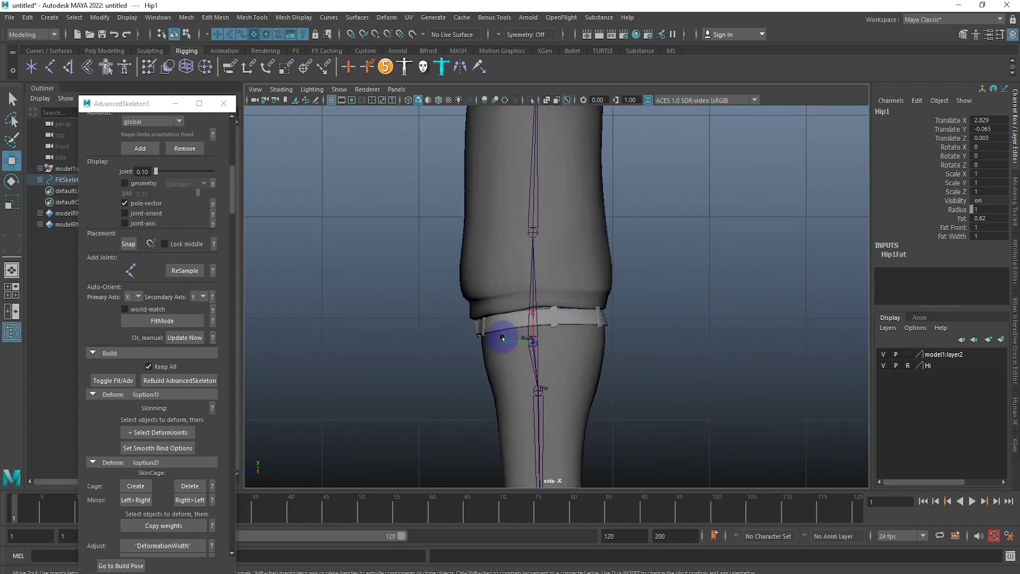
click(536, 391)
alt+middle_drag(536, 391, 533, 312)
key(d)
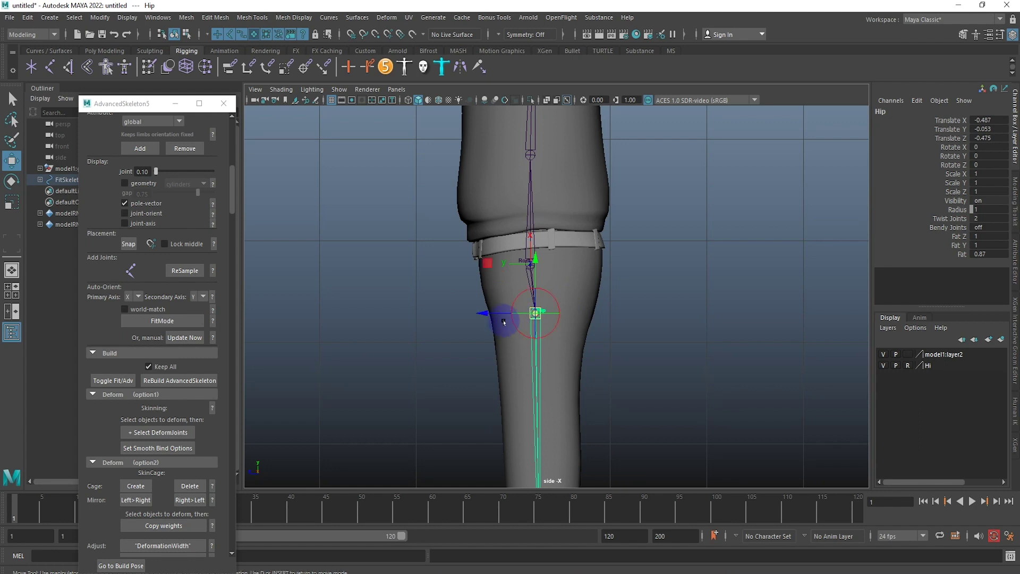
key(Up)
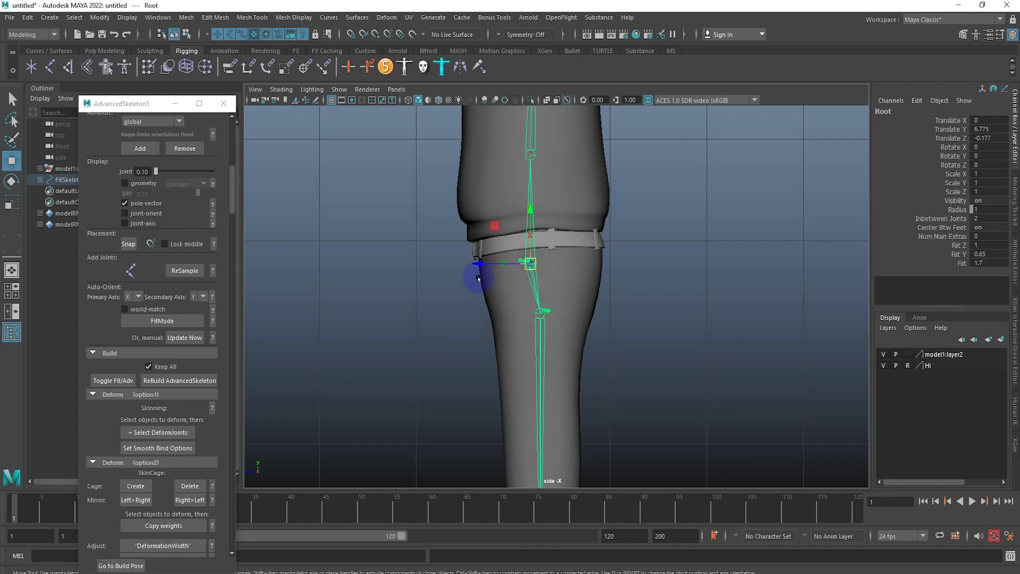
drag(481, 267, 484, 265)
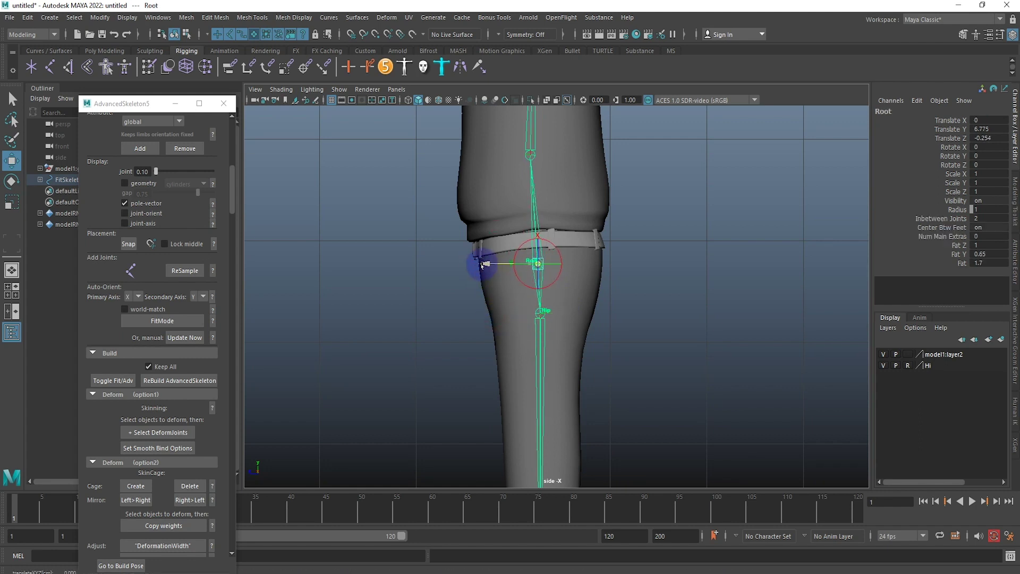
Step: Clear the selection and view the whole rebuilt rig from the front
scroll(611, 187, down, 5)
mouse_move(617, 184)
mouse_down()
mouse_move(694, 258)
mouse_move(295, 315)
mouse_up()
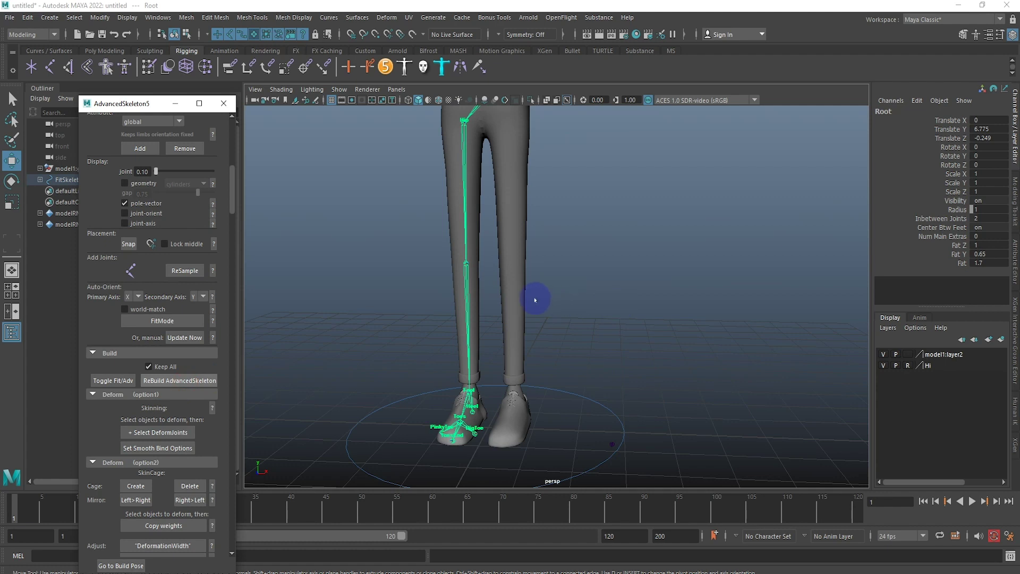
key(q)
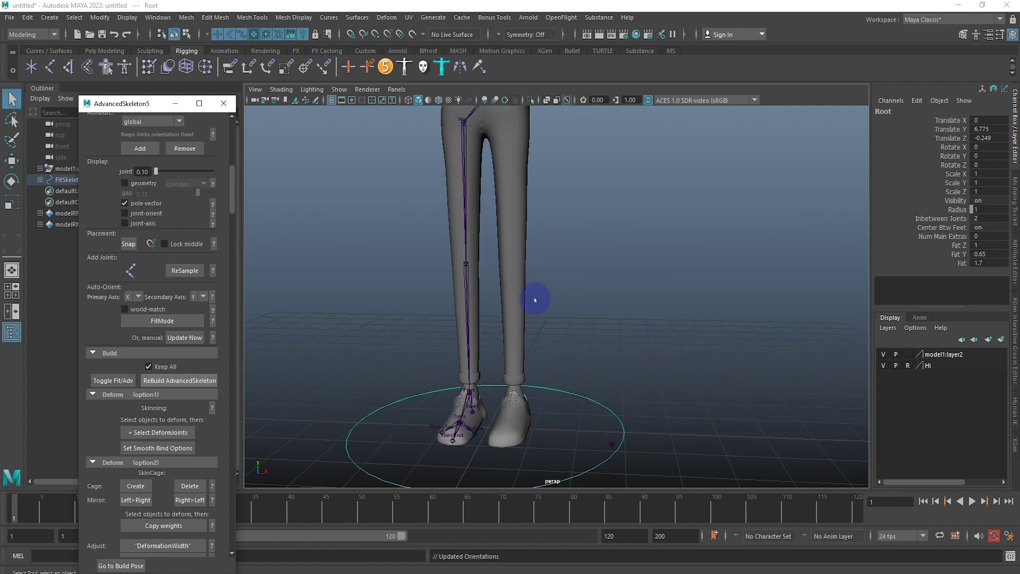
click(536, 300)
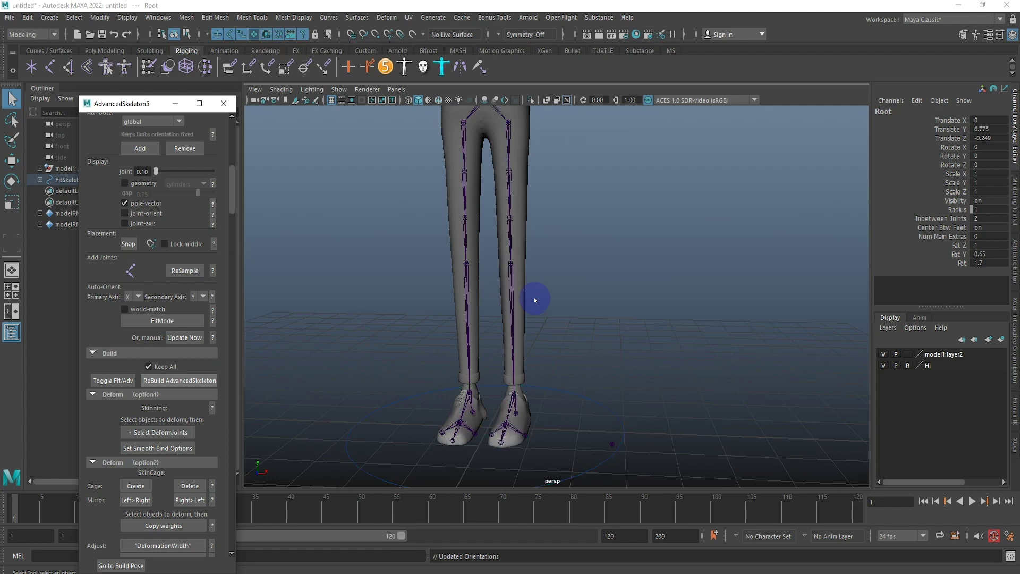
click(535, 301)
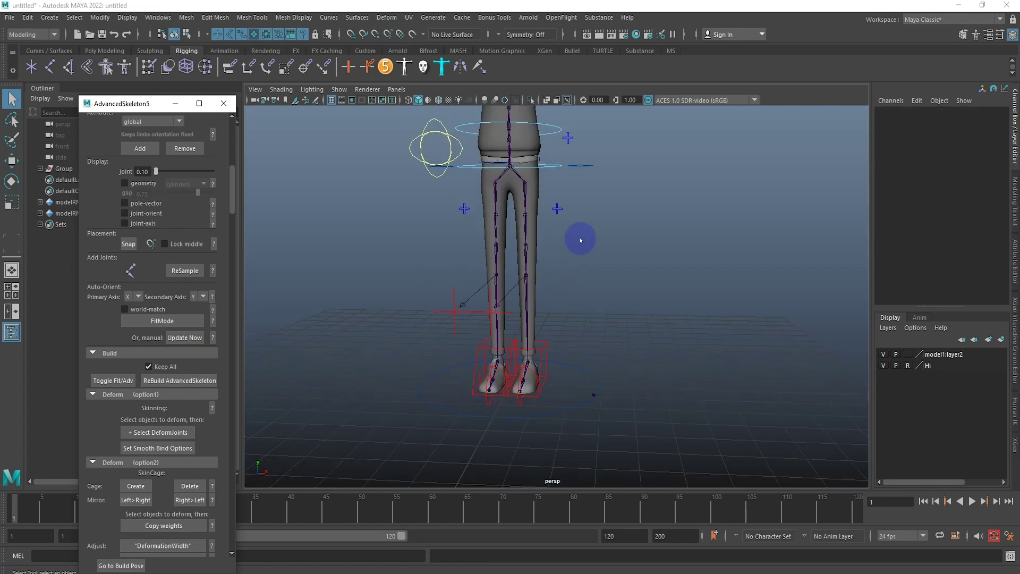
scroll(581, 240, down, 5)
alt+drag(585, 237, 508, 299)
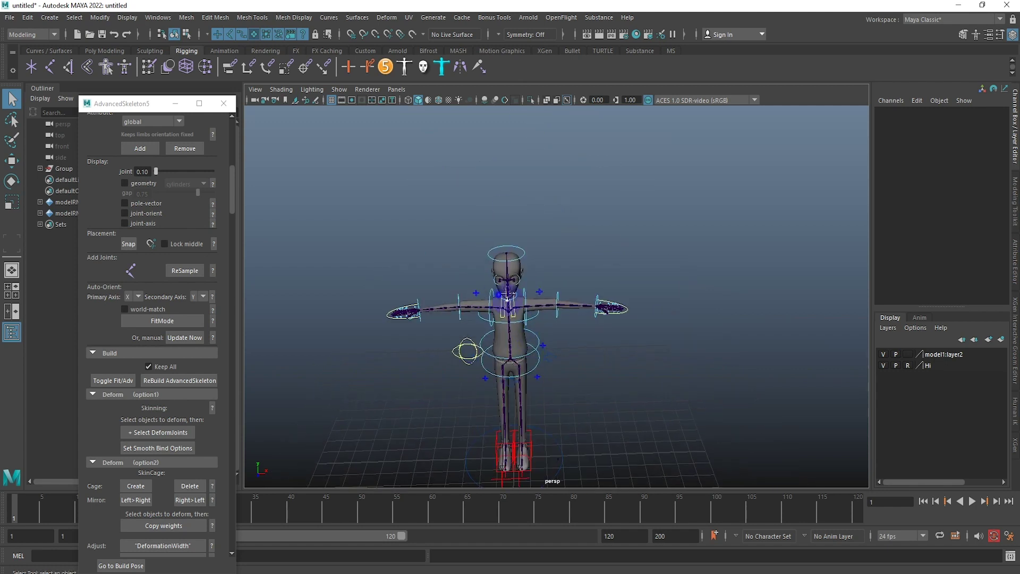
Step: Check the Skinning help under Deform, then create the SkinCage around the body
scroll(508, 299, up, 5)
alt+middle_drag(519, 262, 600, 315)
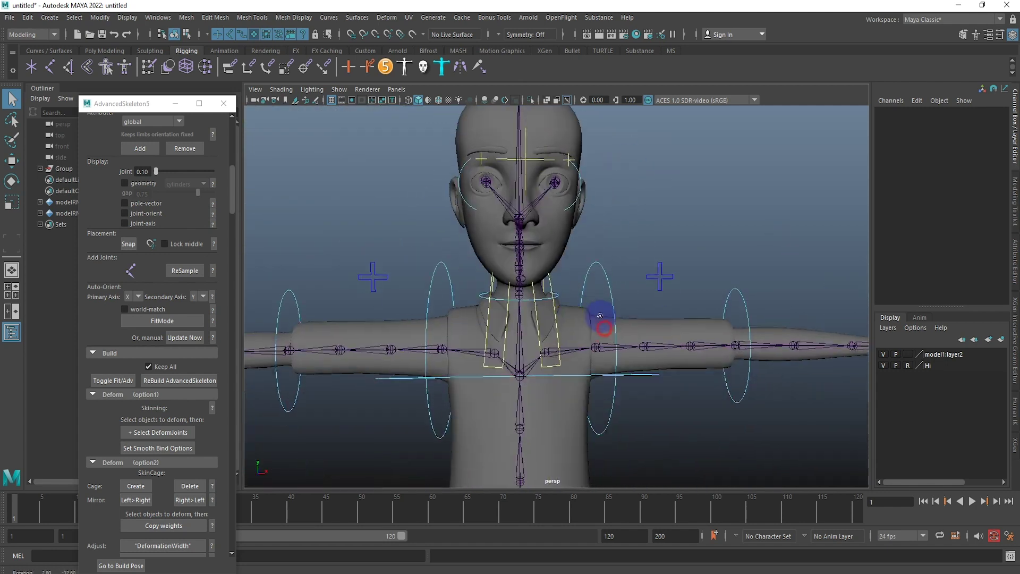
scroll(172, 334, down, 5)
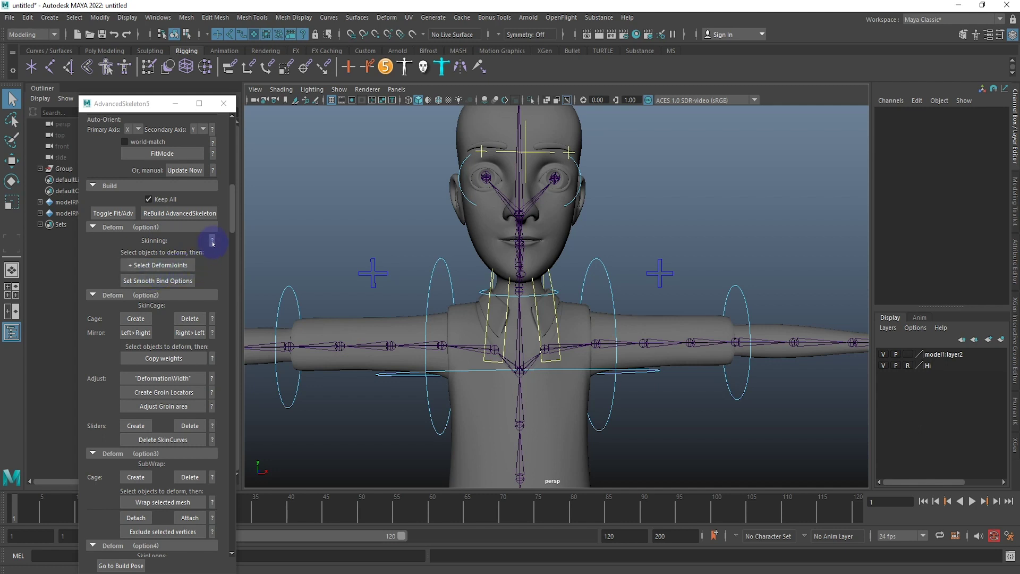
click(212, 242)
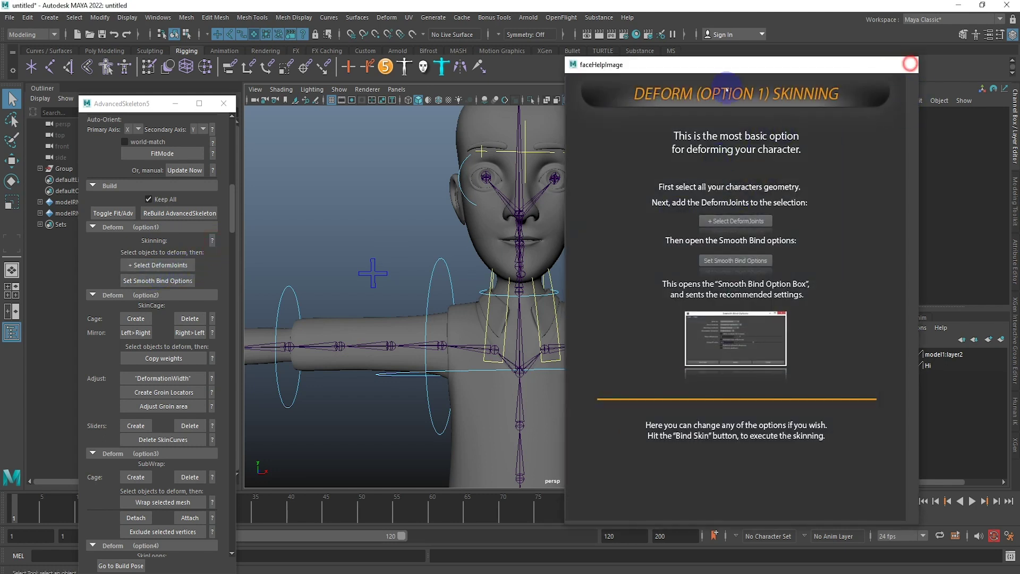
click(909, 64)
scroll(156, 329, down, 1)
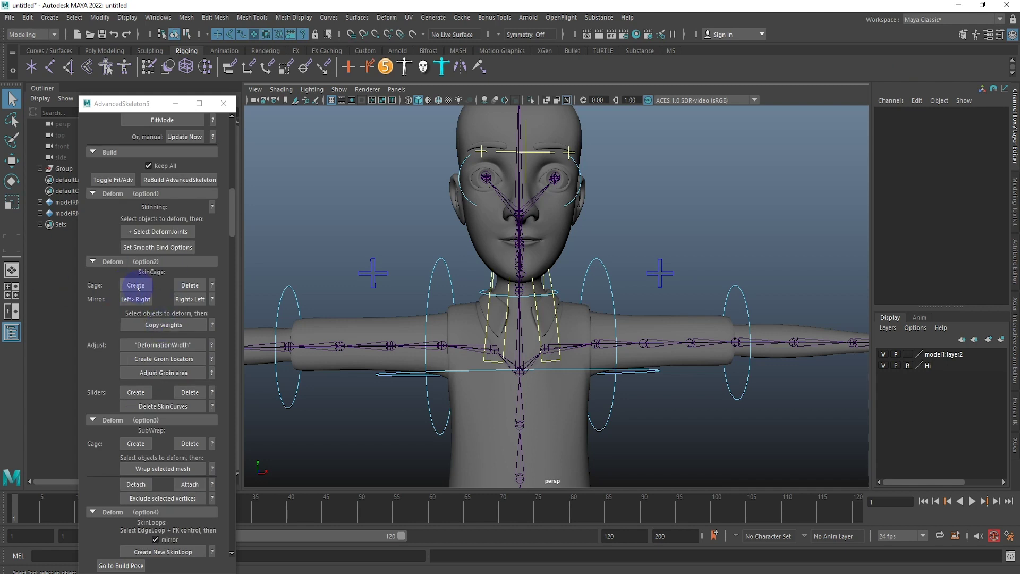
click(147, 289)
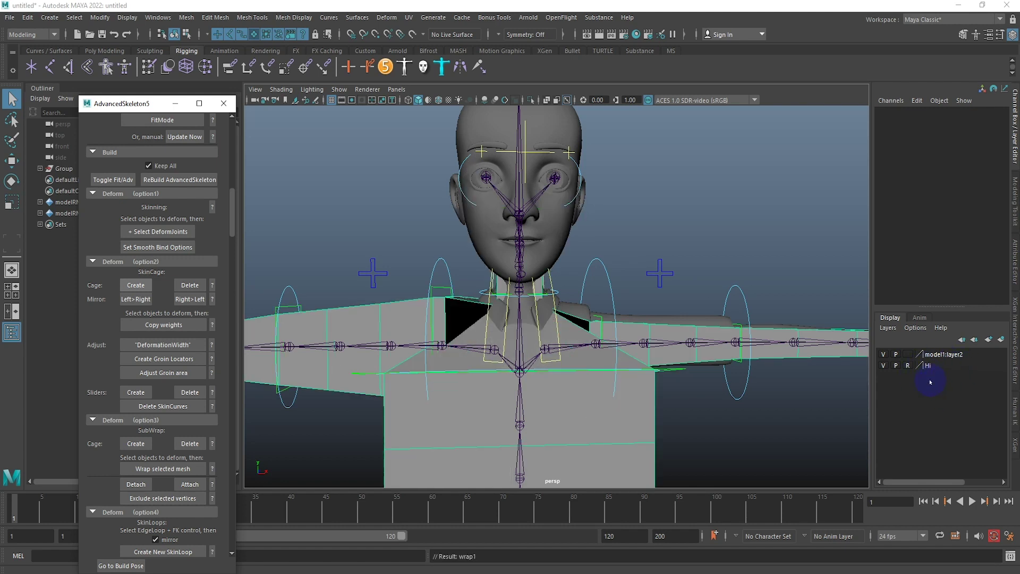
Step: Scale down the Hip1_L_middleProfile ring to narrow the upper-leg cage
mouse_move(552, 345)
alt+mouse_down()
mouse_move(429, 354)
mouse_move(589, 358)
alt+mouse_up()
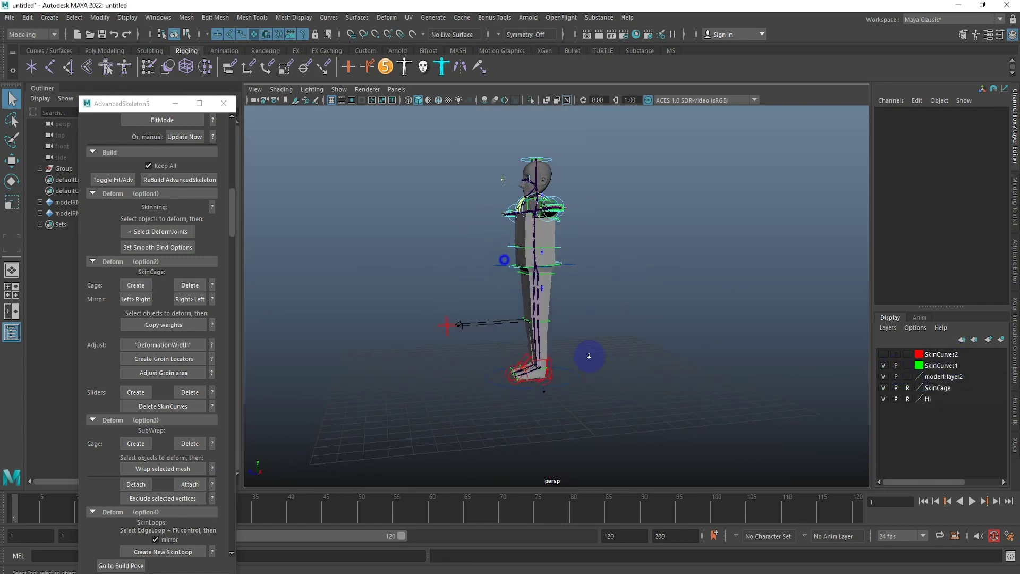
scroll(577, 303, up, 5)
scroll(565, 223, up, 3)
alt+drag(564, 223, 540, 314)
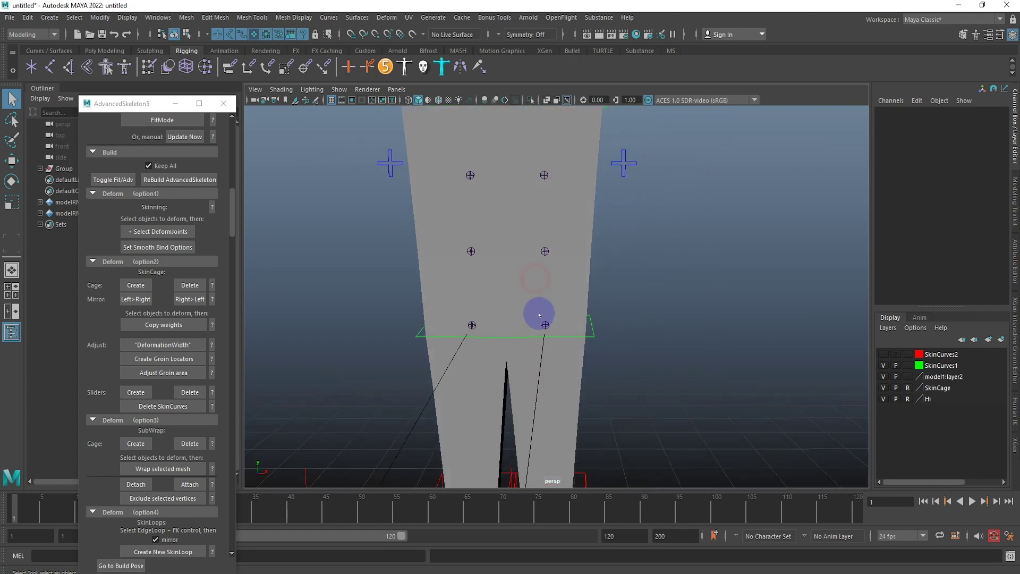
click(574, 338)
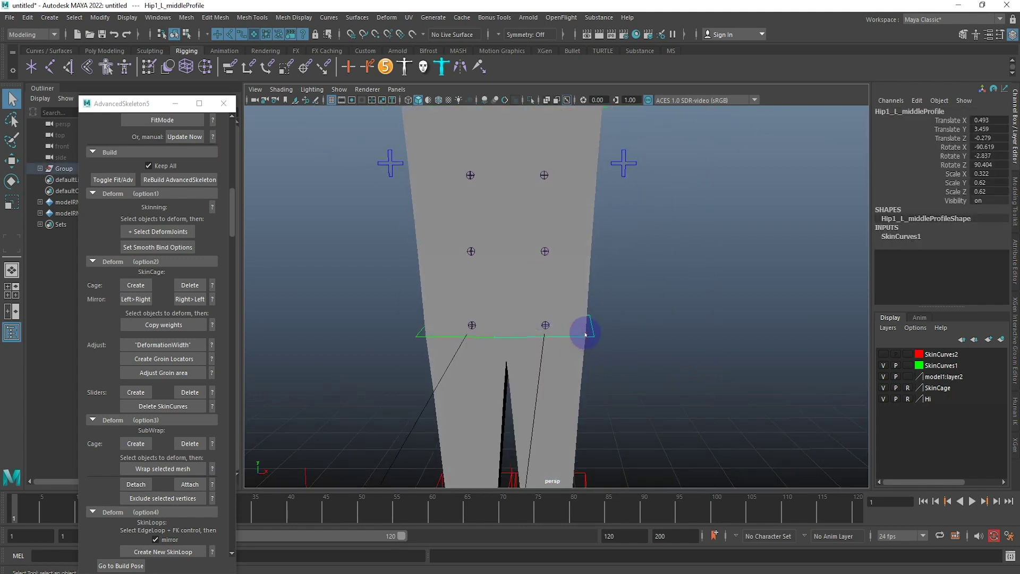
key(r)
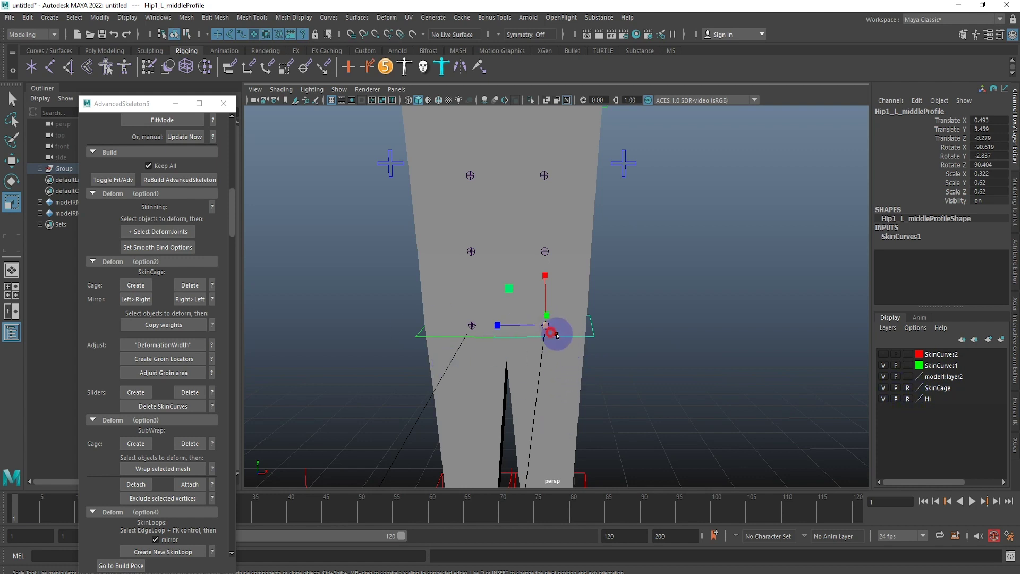
drag(556, 335, 520, 334)
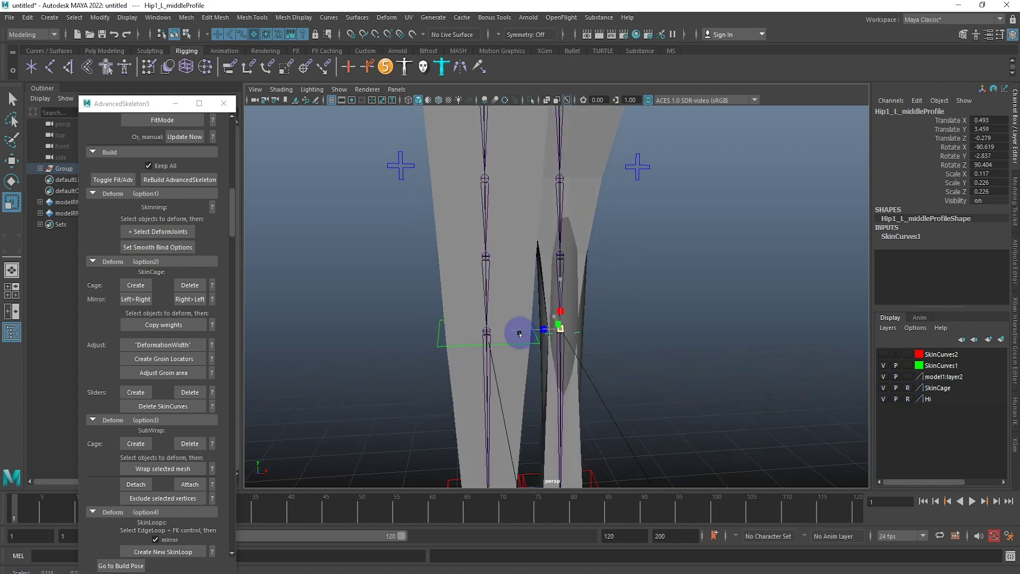
Step: Shrink the Hip_L_middleProfile ring to tighten the leg cage at the hip
alt+drag(525, 336, 554, 228)
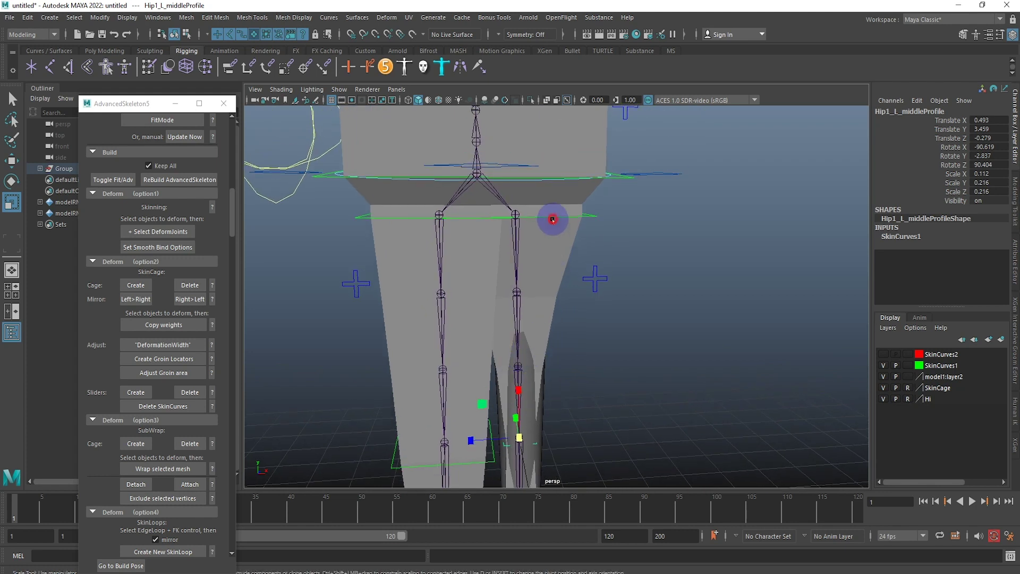
click(552, 219)
click(555, 217)
drag(515, 215, 463, 230)
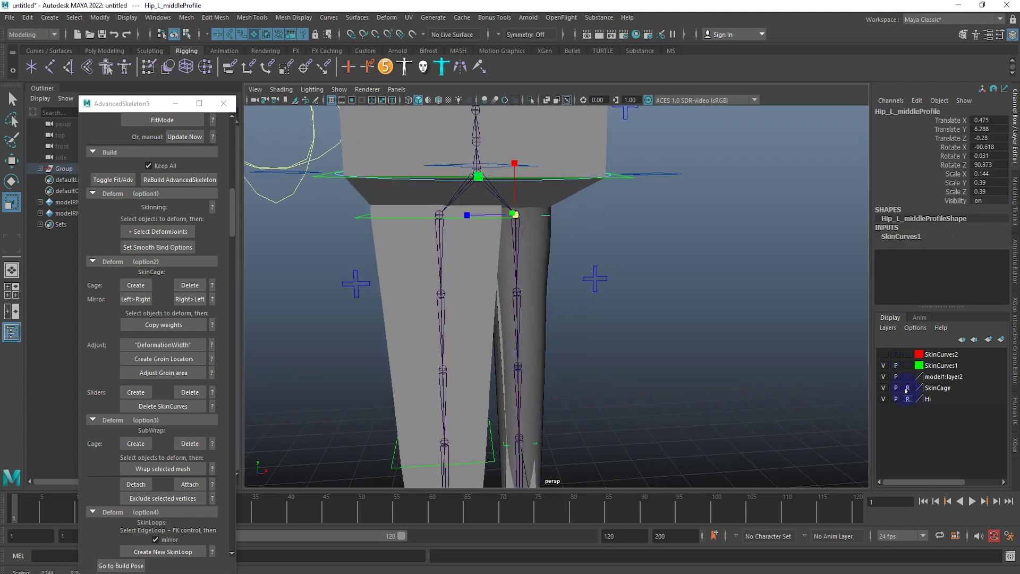
Step: Rescale the Root_M profile, then select the Spine1, Chest and Shoulder_L profiles in turn
mouse_move(521, 266)
alt+mouse_down()
mouse_move(496, 227)
mouse_move(540, 296)
alt+mouse_up()
click(546, 300)
mouse_move(454, 276)
mouse_down()
mouse_move(390, 287)
mouse_move(526, 250)
mouse_move(537, 299)
mouse_move(404, 308)
mouse_move(600, 298)
mouse_move(481, 275)
mouse_move(362, 277)
mouse_move(555, 259)
mouse_move(530, 209)
mouse_move(503, 260)
mouse_move(487, 332)
mouse_move(455, 354)
mouse_up()
click(505, 309)
click(451, 263)
click(529, 181)
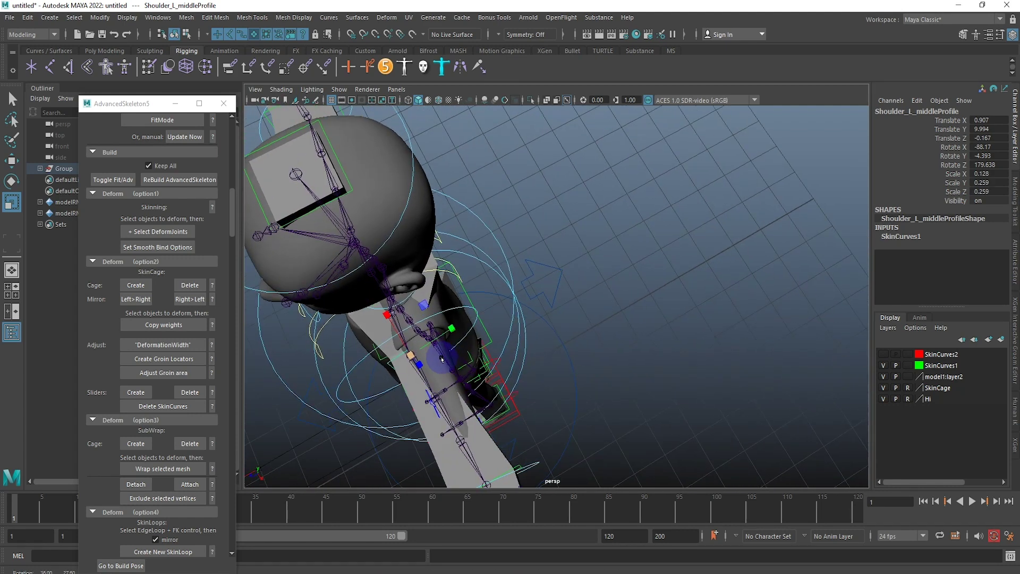
Step: Move the shoulder profile back toward the body and shrink the elbow and wrist profiles
key(w)
drag(372, 383, 635, 265)
click(606, 257)
key(r)
middle_drag(594, 275, 570, 274)
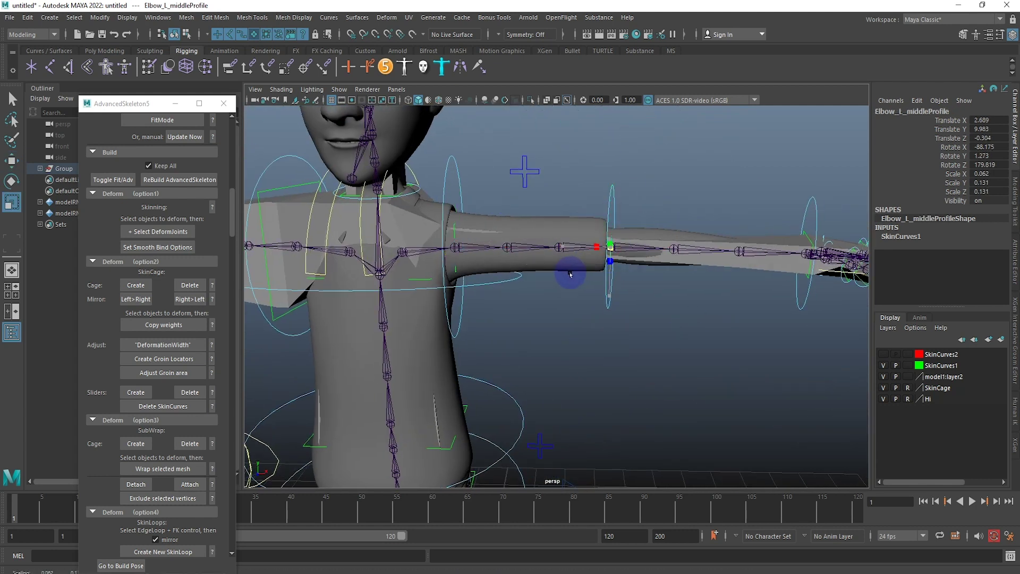
alt+drag(575, 275, 653, 311)
click(566, 328)
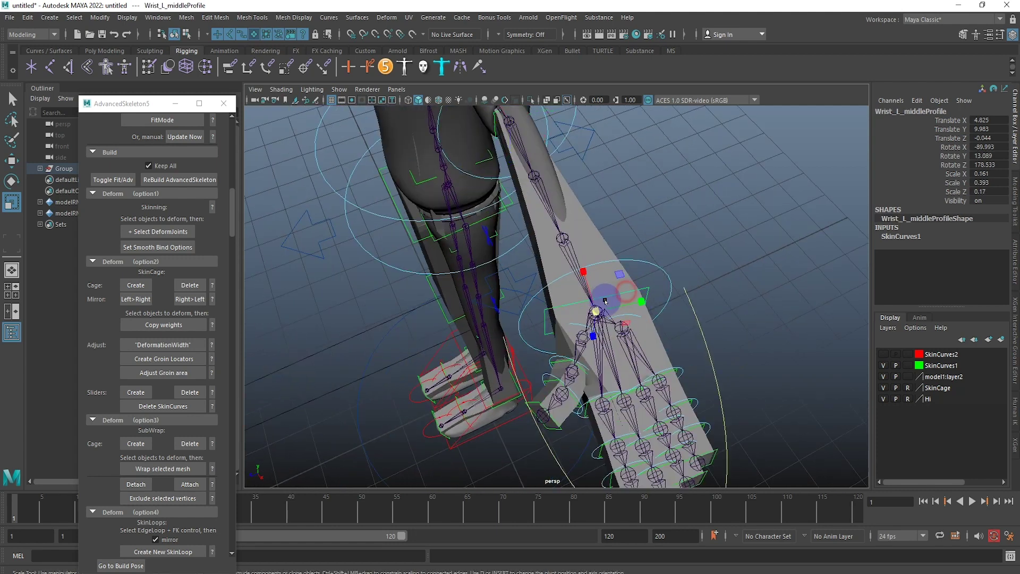
middle_drag(566, 328, 550, 328)
mouse_move(550, 327)
alt+mouse_down()
mouse_move(623, 328)
mouse_move(636, 235)
alt+mouse_up()
Step: Shrink the left pinky finger cage profiles
click(636, 235)
click(646, 276)
mouse_move(646, 277)
mouse_down()
mouse_move(628, 289)
mouse_move(645, 320)
mouse_move(695, 323)
mouse_move(667, 348)
mouse_up()
click(658, 310)
click(689, 346)
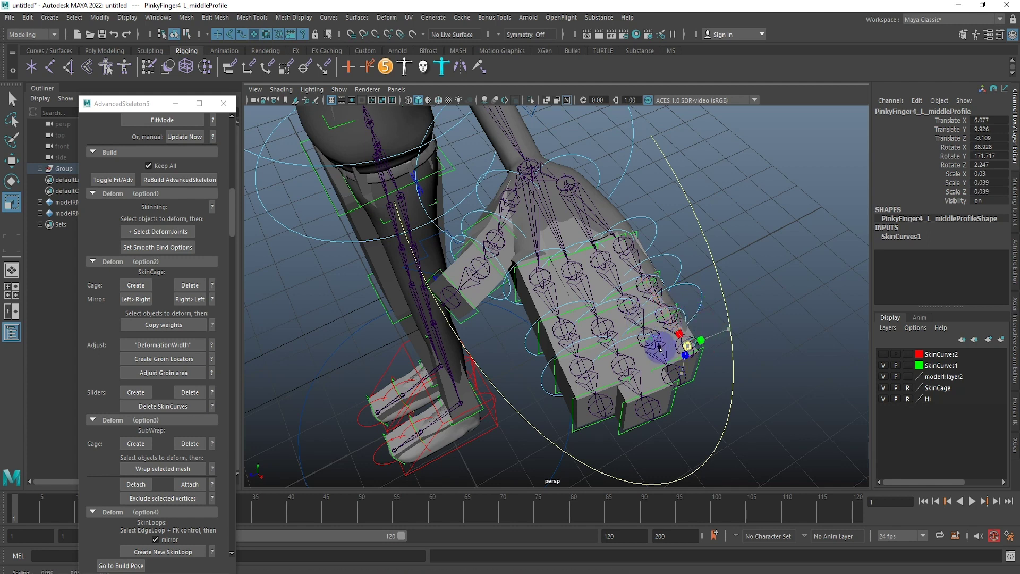
Step: Shrink the left ring finger cage profiles, base through fingertip
click(600, 257)
drag(600, 257, 585, 264)
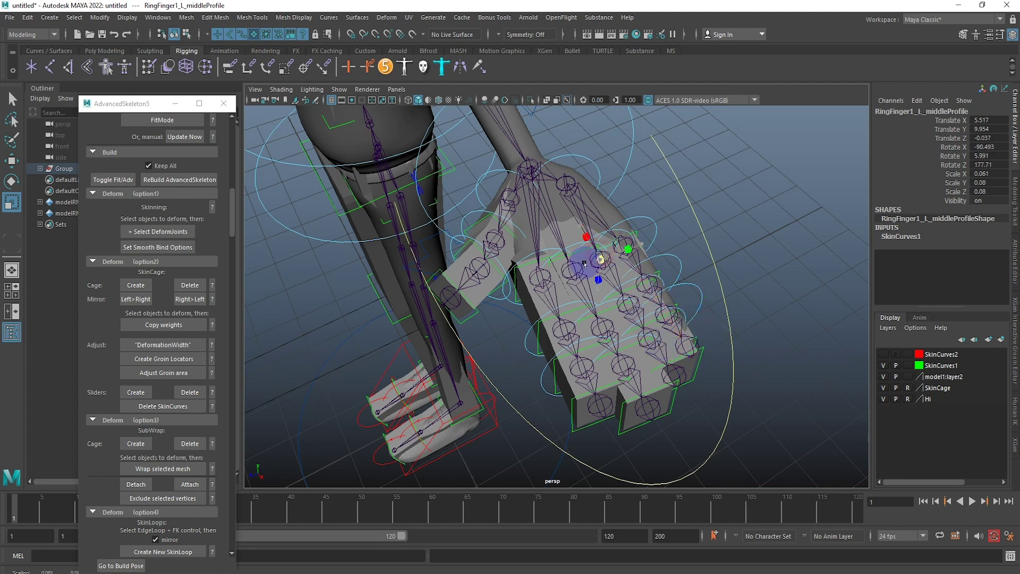
scroll(620, 275, up, 5)
click(701, 288)
drag(696, 306, 655, 318)
click(744, 352)
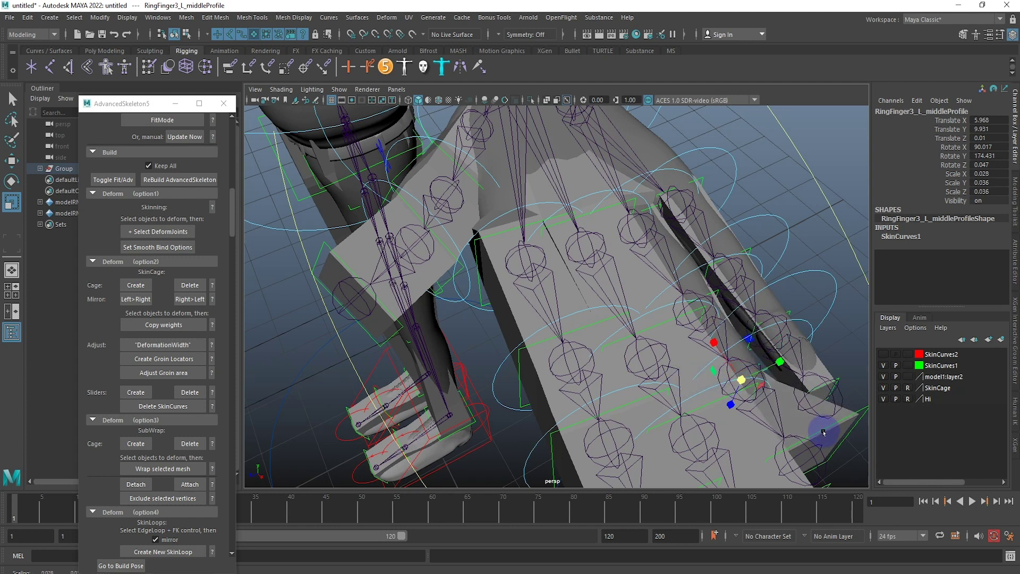
click(800, 461)
drag(799, 460, 751, 460)
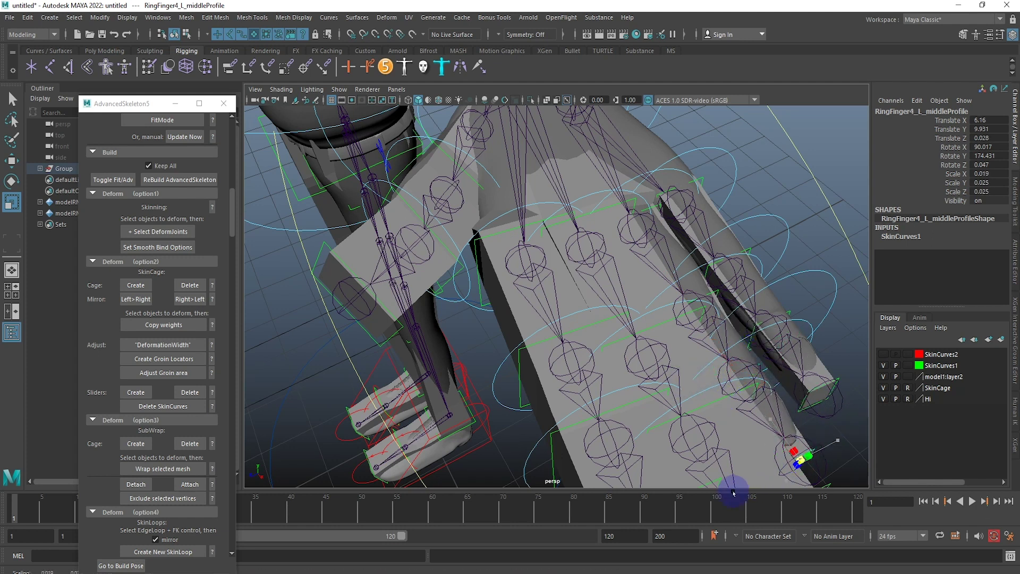
Step: Shrink the left middle finger cage profiles, base through fingertip
alt+middle_drag(751, 460, 725, 362)
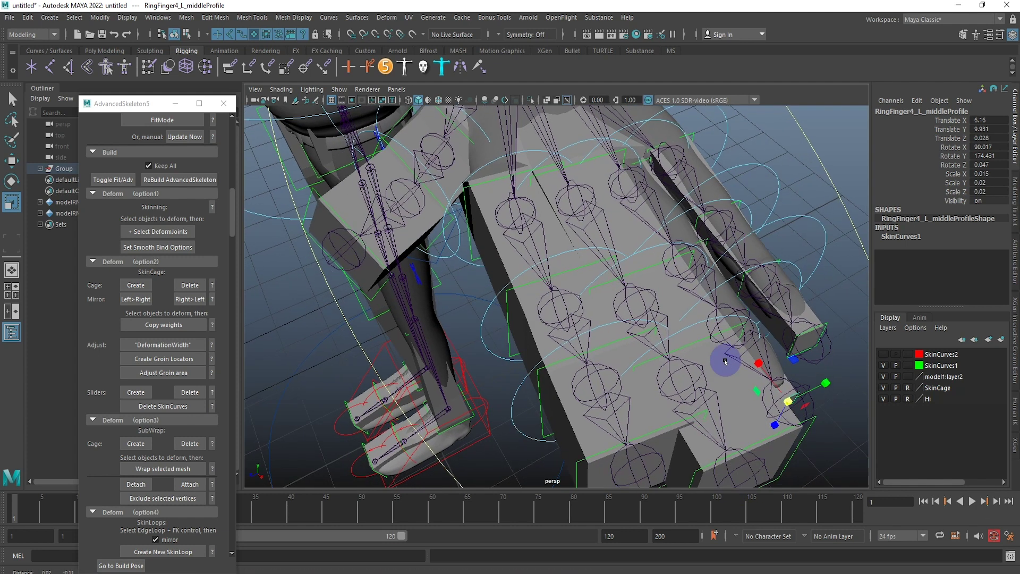
click(593, 168)
drag(593, 169, 535, 238)
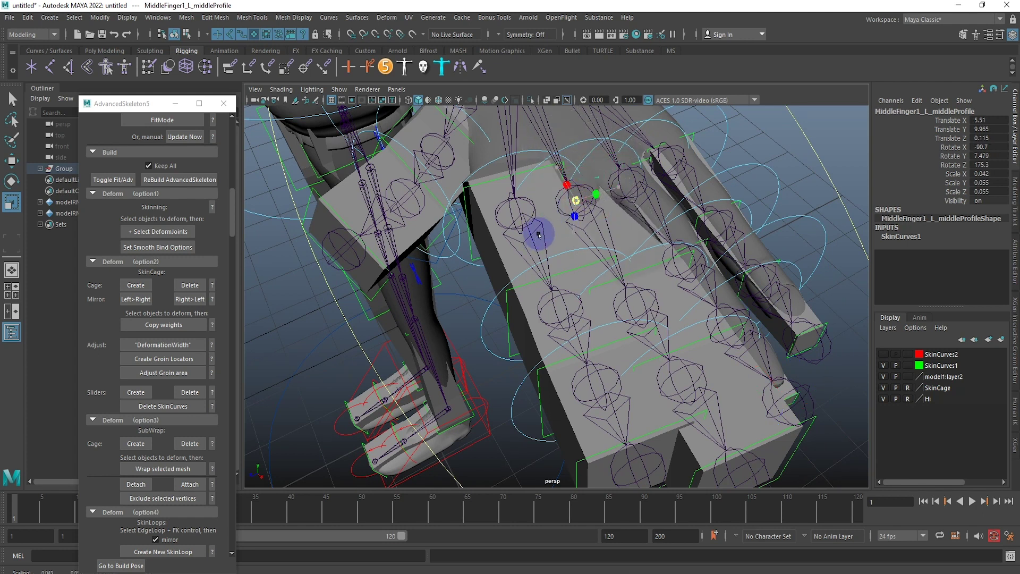
click(645, 269)
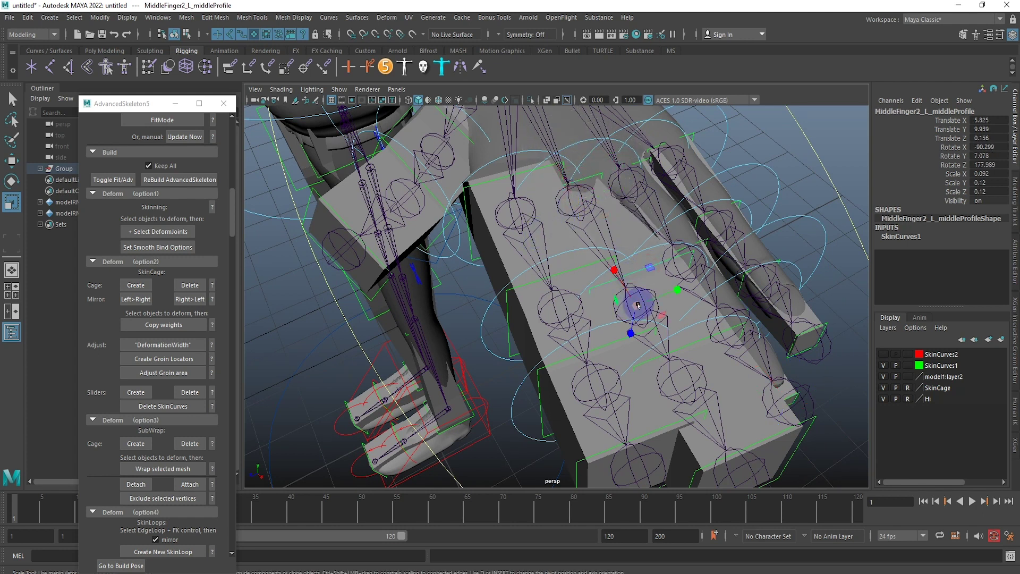
drag(638, 305, 667, 346)
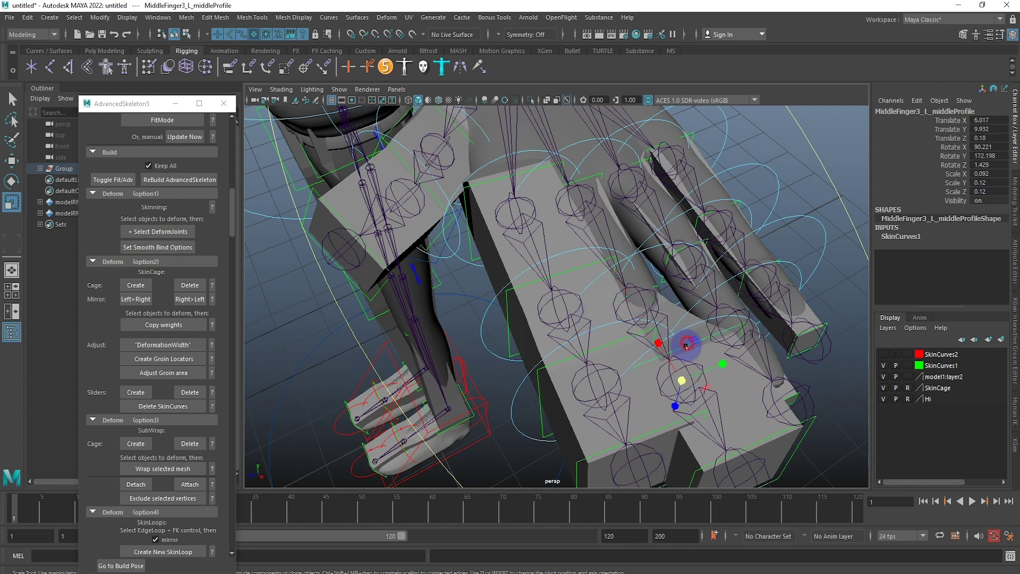
click(645, 388)
click(764, 437)
mouse_move(744, 467)
mouse_down()
mouse_move(725, 483)
mouse_move(706, 315)
mouse_up()
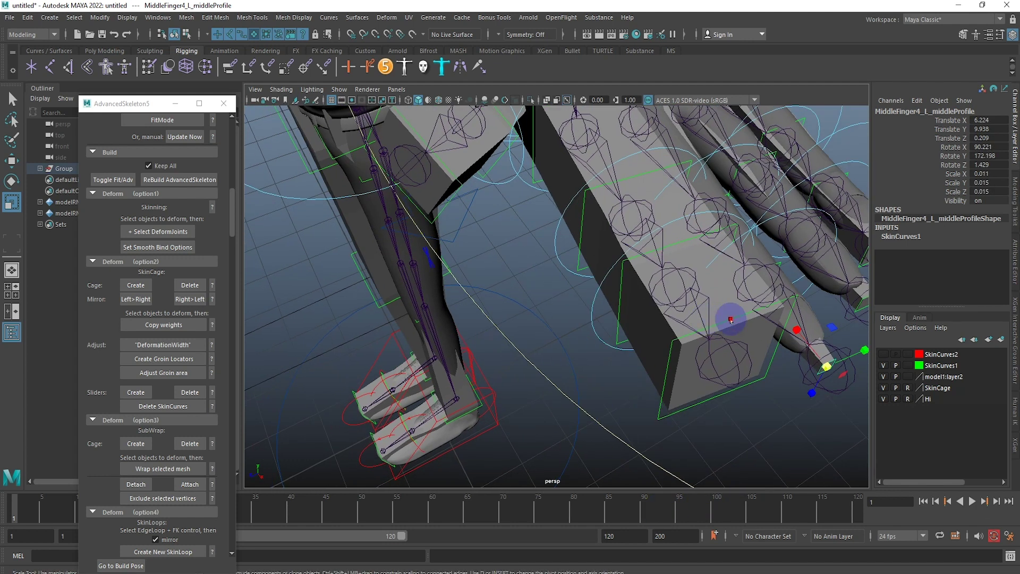
Step: Shrink the left index finger cage profiles
click(670, 287)
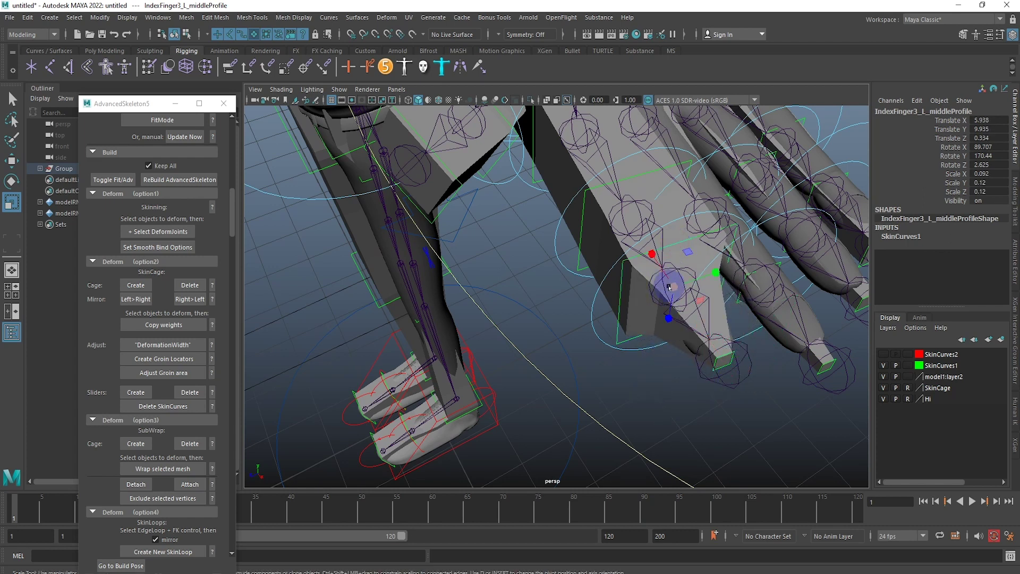
drag(670, 287, 615, 325)
click(603, 243)
mouse_move(603, 243)
mouse_down()
mouse_move(579, 250)
mouse_move(648, 276)
mouse_move(587, 335)
mouse_up()
click(622, 296)
Step: Shrink the second thumb and thumb-tip cage profiles to fit the thumb
click(566, 223)
mouse_move(541, 245)
mouse_down()
mouse_move(503, 258)
mouse_move(460, 313)
mouse_up()
click(463, 326)
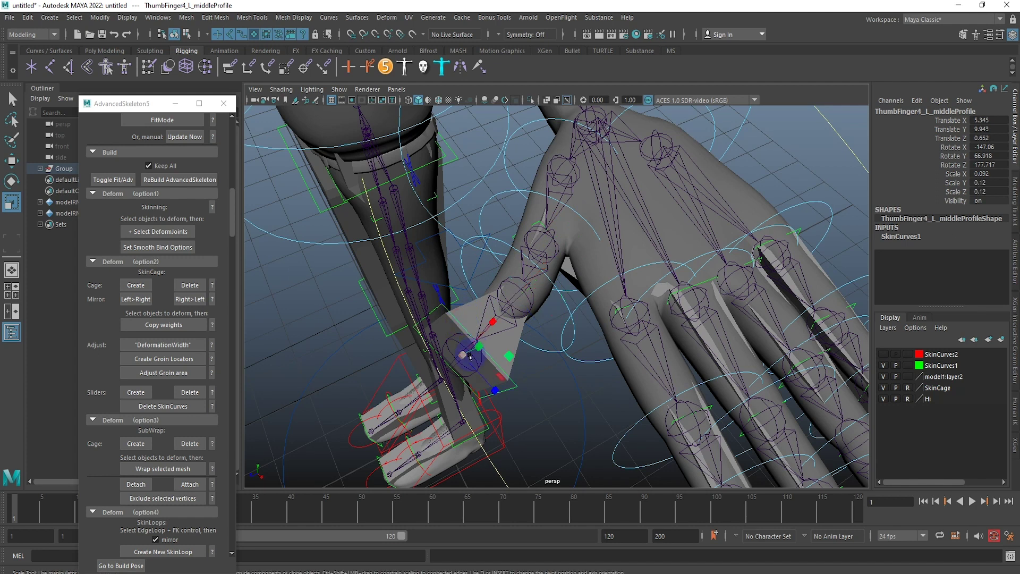
drag(462, 355, 399, 376)
mouse_move(547, 341)
alt+mouse_down()
mouse_move(508, 253)
mouse_move(686, 239)
mouse_move(505, 189)
mouse_move(530, 200)
mouse_move(364, 213)
mouse_move(470, 221)
mouse_move(449, 251)
mouse_move(494, 241)
mouse_move(416, 369)
alt+mouse_up()
Step: Narrow the Ankle_L_middleProfile ring and check the toe profiles
click(430, 355)
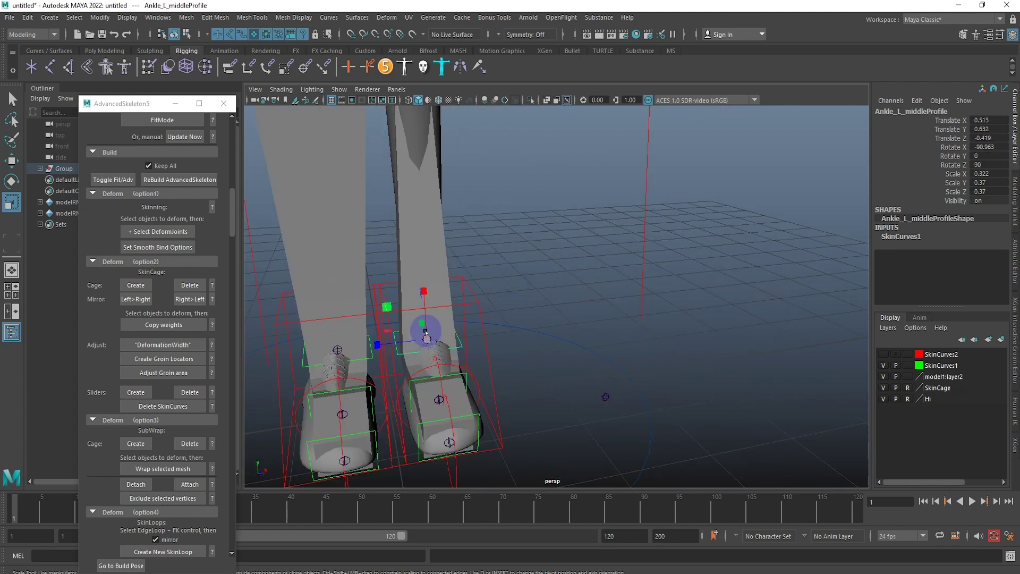
mouse_move(427, 338)
mouse_down()
mouse_move(425, 378)
mouse_move(456, 388)
mouse_move(374, 383)
mouse_move(523, 436)
mouse_move(519, 468)
mouse_move(635, 255)
mouse_up()
click(455, 387)
scroll(522, 436, up, 3)
click(522, 436)
mouse_move(636, 254)
alt+middle_down()
mouse_move(678, 298)
mouse_move(246, 310)
alt+middle_up()
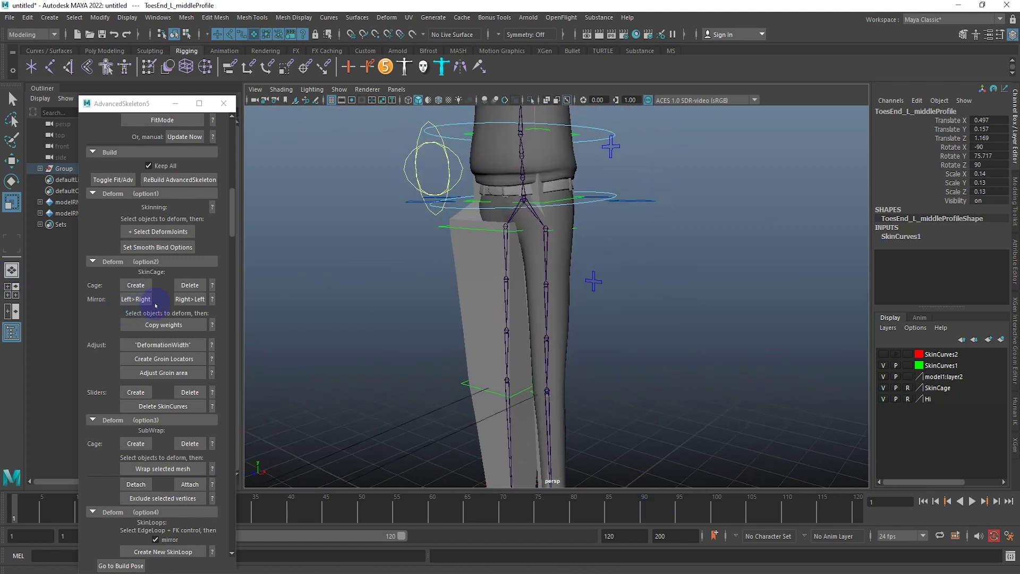
Step: Resize the Neck_M profile to fit the neck and switch to wireframe view
alt+middle_drag(530, 244, 513, 380)
scroll(513, 380, down, 3)
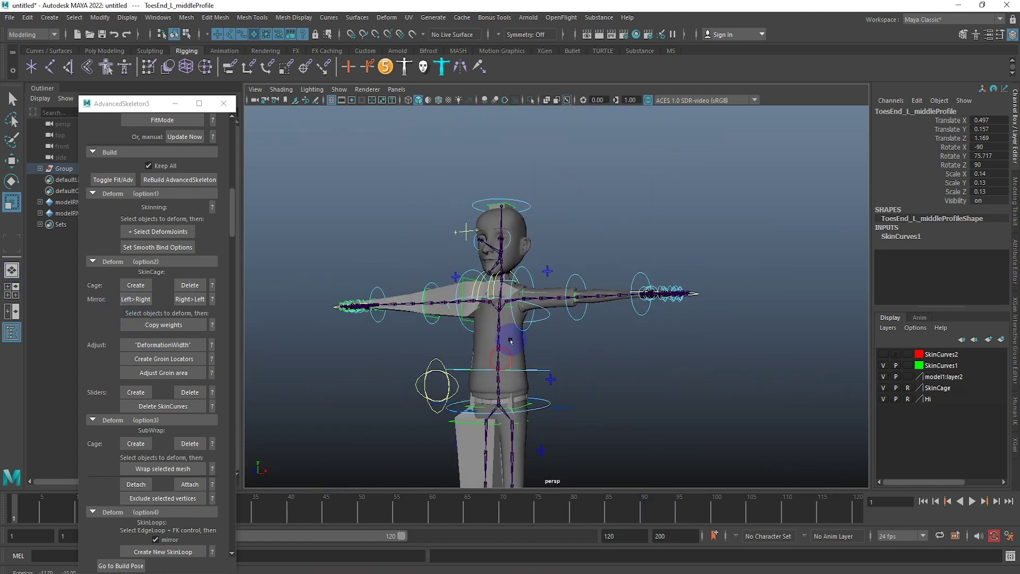
alt+drag(510, 340, 557, 420)
scroll(557, 420, up, 10)
click(468, 428)
drag(489, 417, 472, 425)
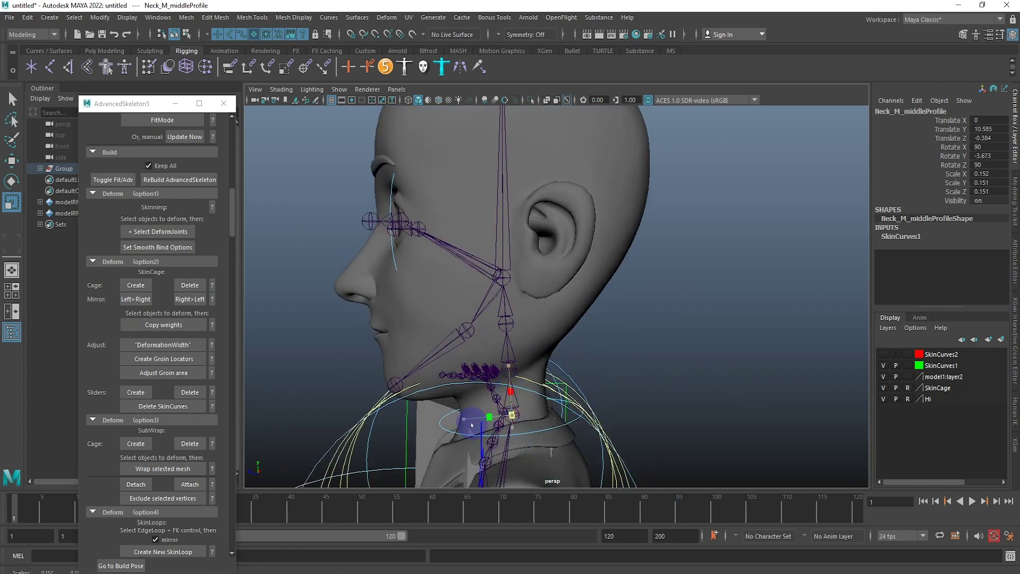
alt+drag(491, 314, 498, 312)
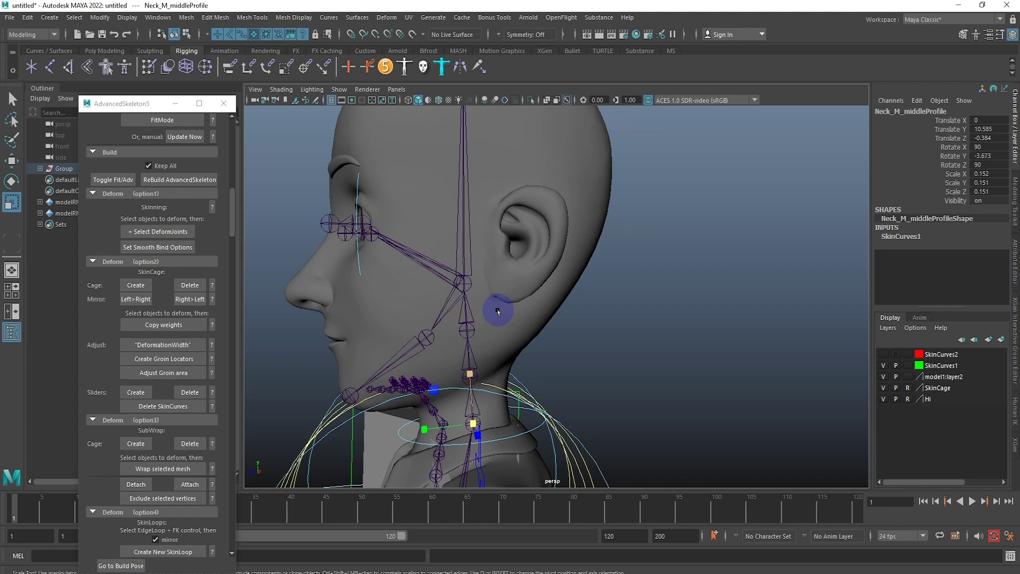
key(4)
Step: Fix the Head_M profile's depth, shrink HeadEnd_M, and mirror the cage Left>Right
click(463, 284)
key(ctrl+z)
mouse_move(847, 337)
alt+mouse_down()
mouse_move(610, 326)
mouse_move(336, 179)
mouse_move(420, 202)
mouse_move(493, 358)
mouse_move(449, 165)
mouse_move(428, 165)
mouse_move(503, 172)
mouse_move(549, 229)
mouse_move(546, 307)
mouse_move(588, 326)
mouse_move(597, 319)
mouse_move(741, 355)
mouse_move(676, 392)
mouse_move(386, 333)
alt+mouse_up()
click(447, 137)
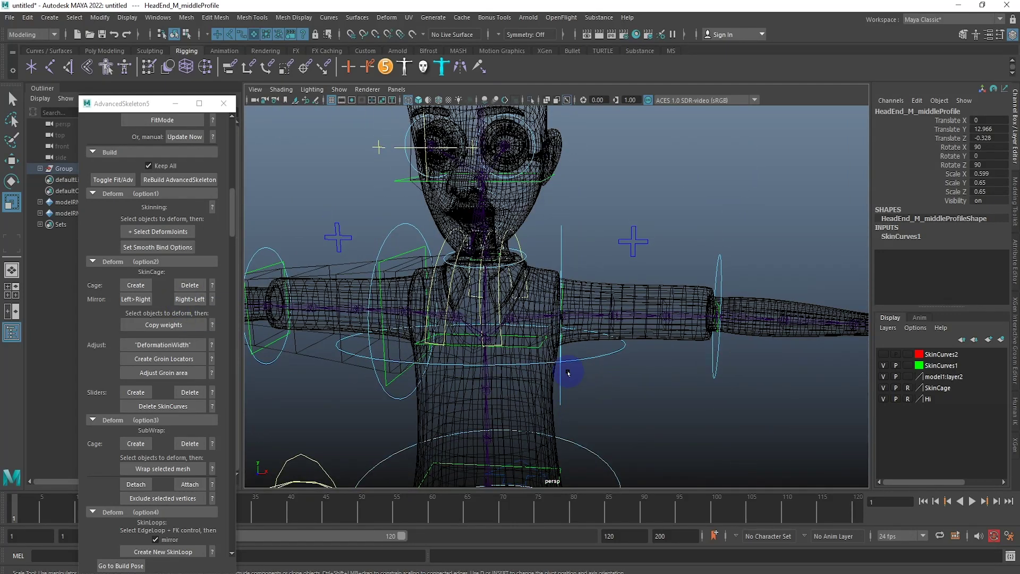
click(135, 299)
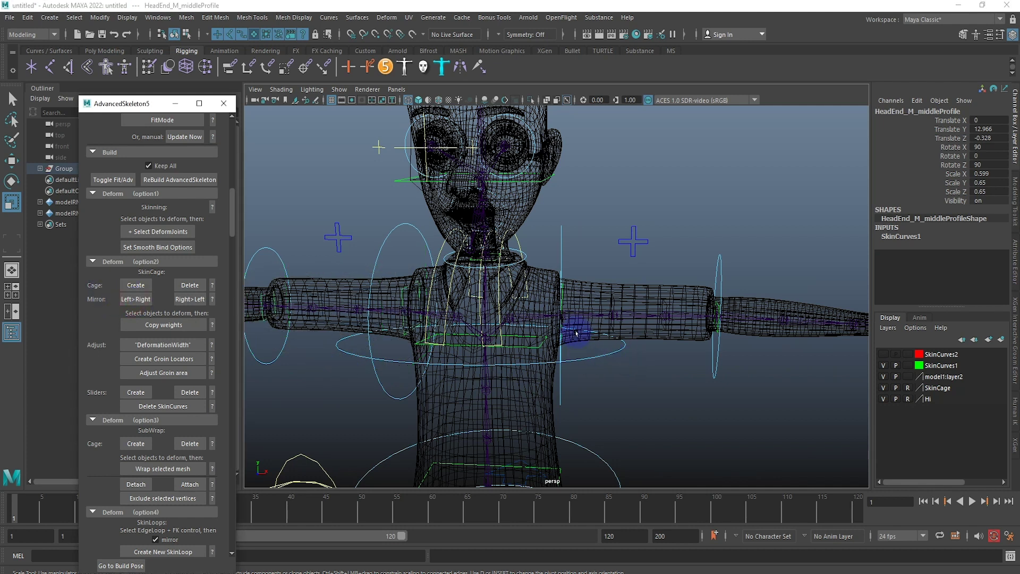
Step: Return to shaded display and narrow the HeadEnd_M top-of-head profile
key(a)
click(620, 312)
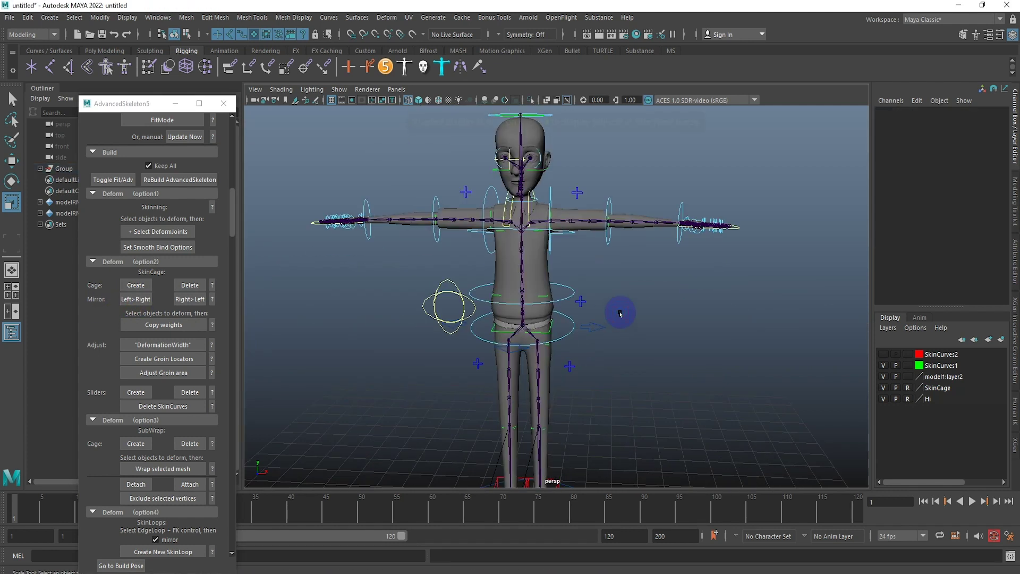
key(5)
alt+drag(530, 246, 525, 271)
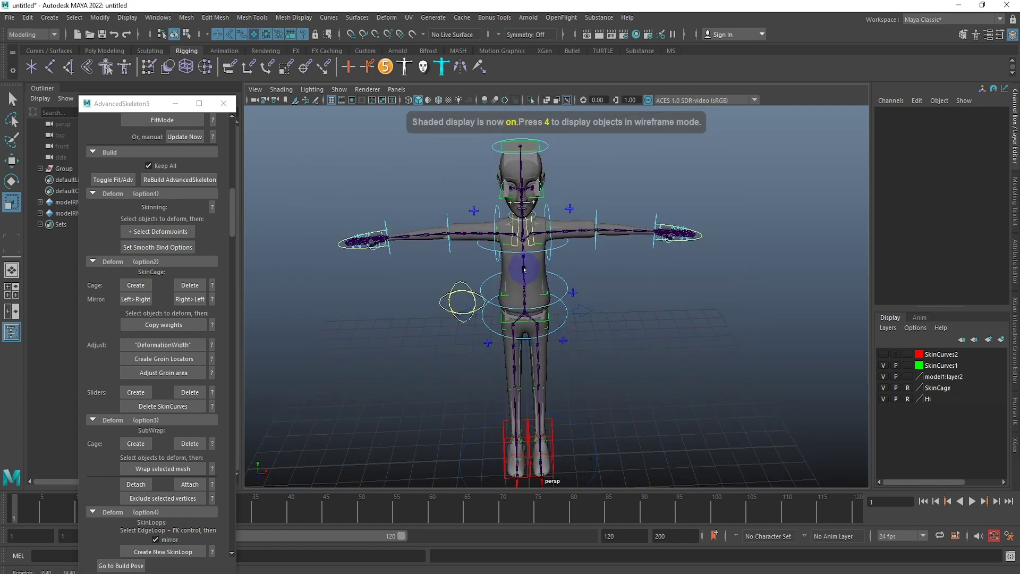
alt+right_drag(525, 271, 561, 240)
mouse_move(562, 240)
alt+mouse_down()
mouse_move(541, 231)
mouse_move(485, 234)
alt+mouse_up()
click(524, 220)
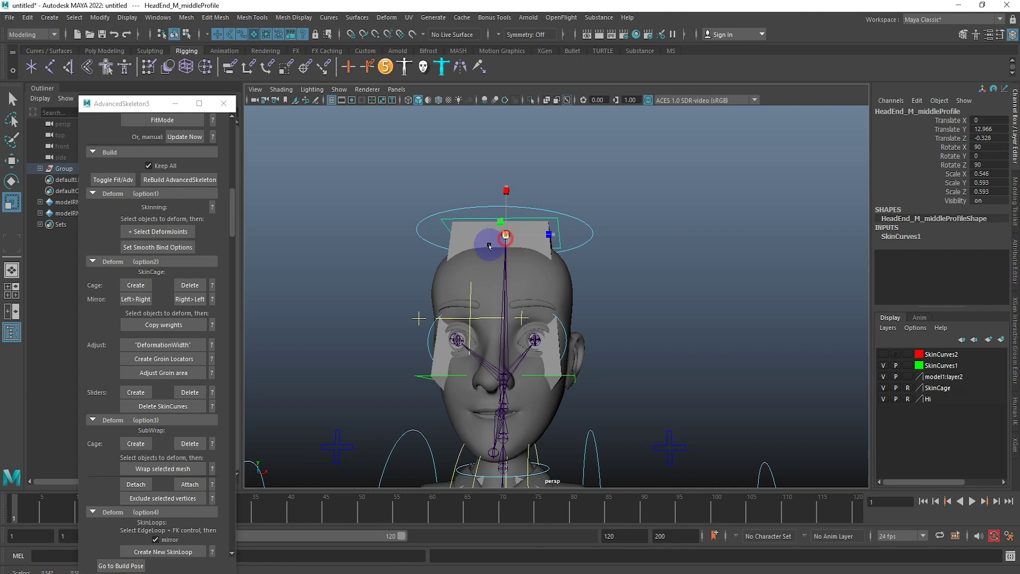
Step: Adjust the Head_M profile to fit the head from a side view
mouse_move(560, 346)
alt+mouse_down()
mouse_move(463, 342)
mouse_move(626, 221)
alt+mouse_up()
click(635, 209)
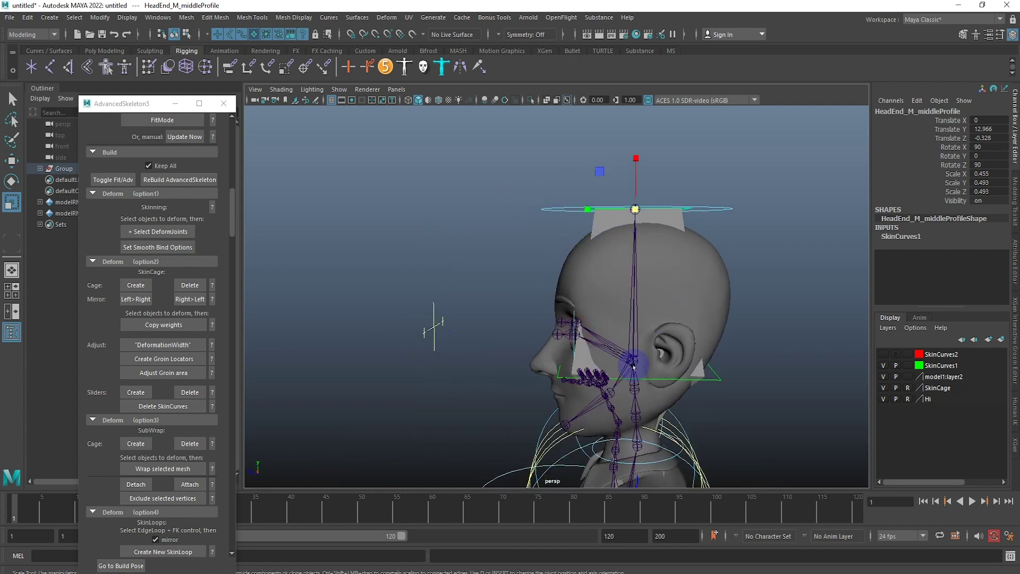
click(662, 383)
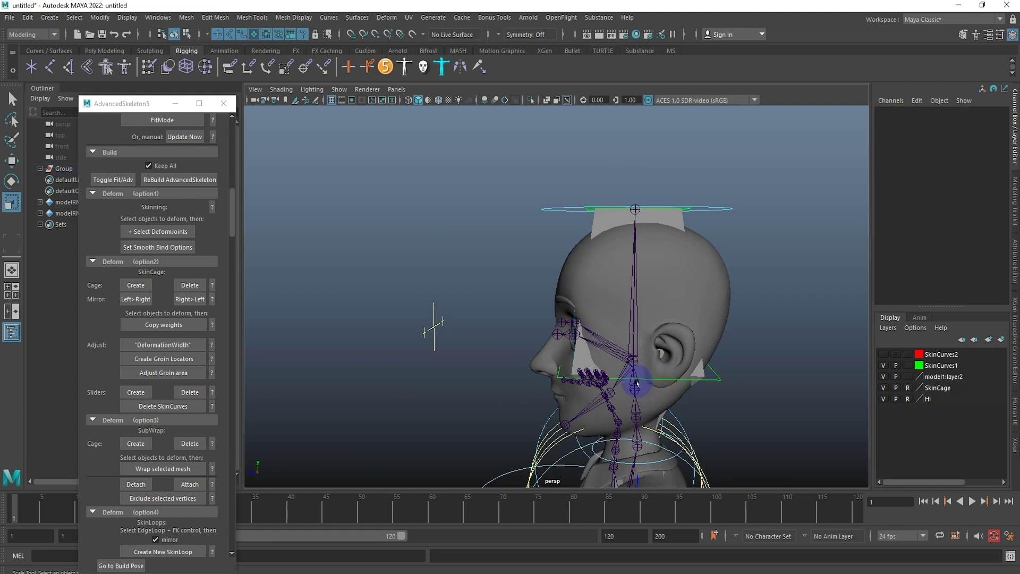
click(721, 381)
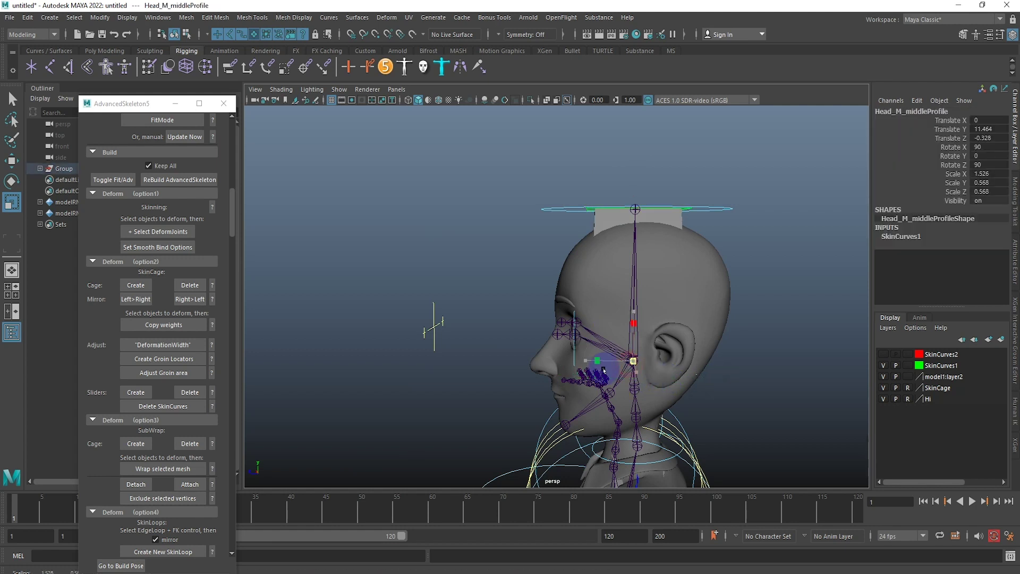
scroll(758, 371, down, 5)
alt+drag(758, 371, 526, 325)
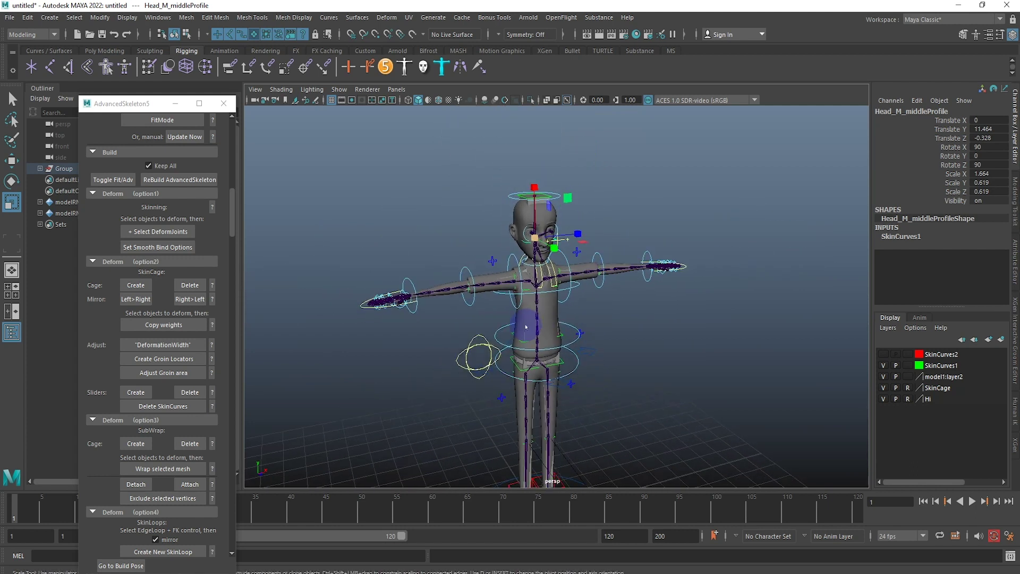
Step: Bring up the save-as window starting from the CH_rig_V01ma.ma file name
key(q)
key(ctrl+s)
click(520, 159)
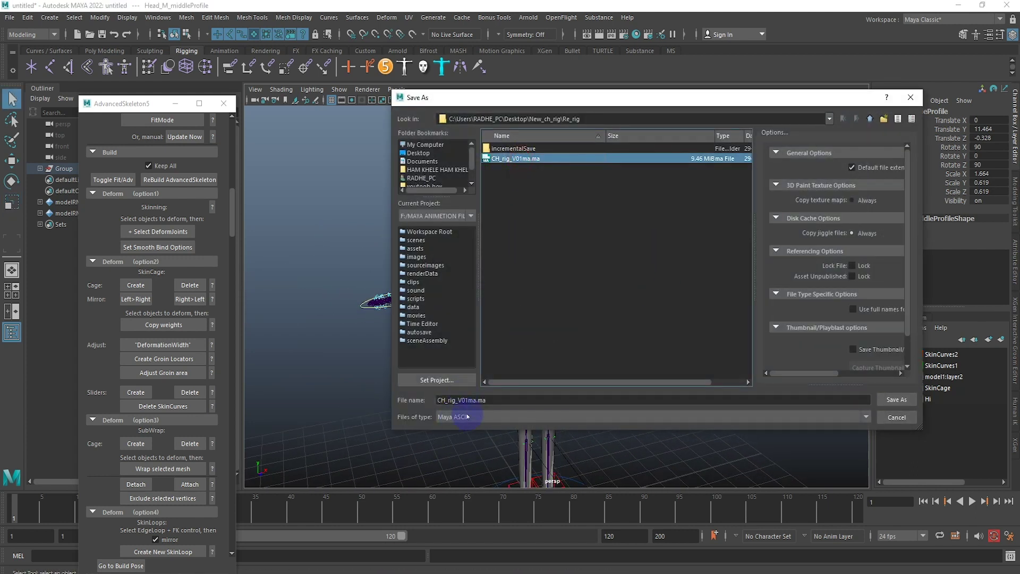
Step: Save the scene as CH_rig_V02ma.ma in the Re_rig folder
click(466, 402)
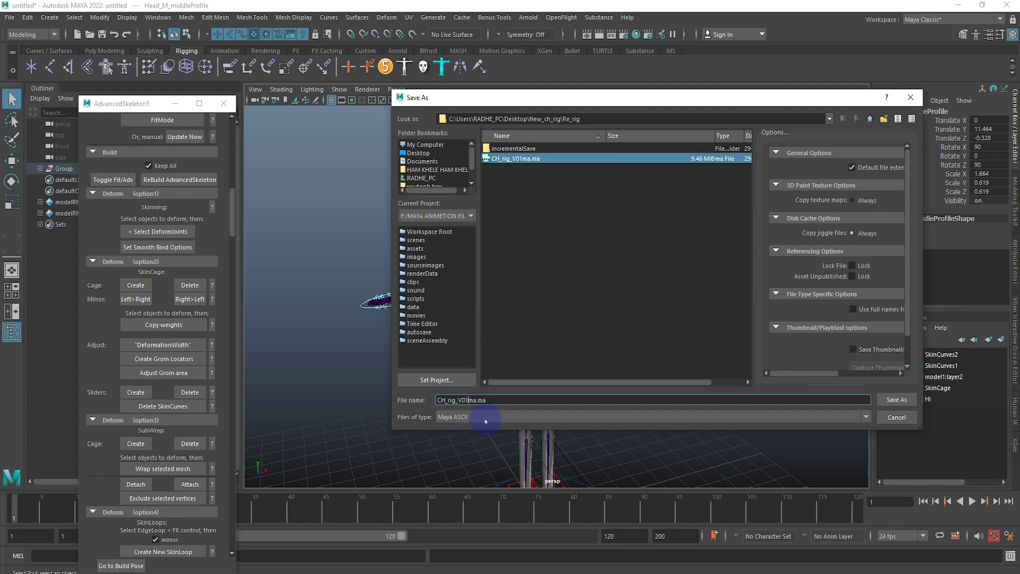
key(BackSpace)
key(Return)
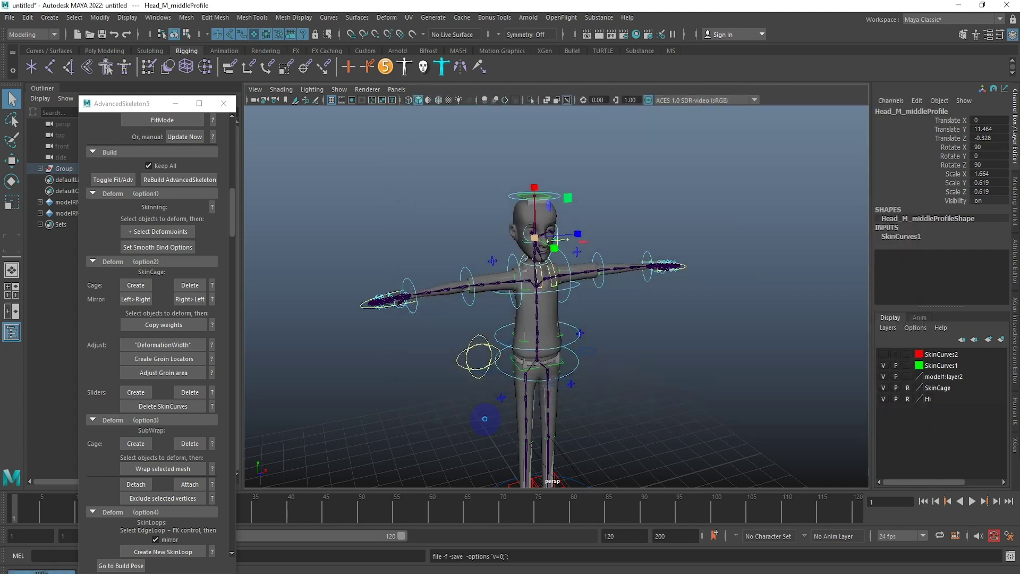
Step: Orbit and zoom around the rigged character to inspect the legs and full body
scroll(676, 353, down, 3)
alt+drag(676, 353, 631, 346)
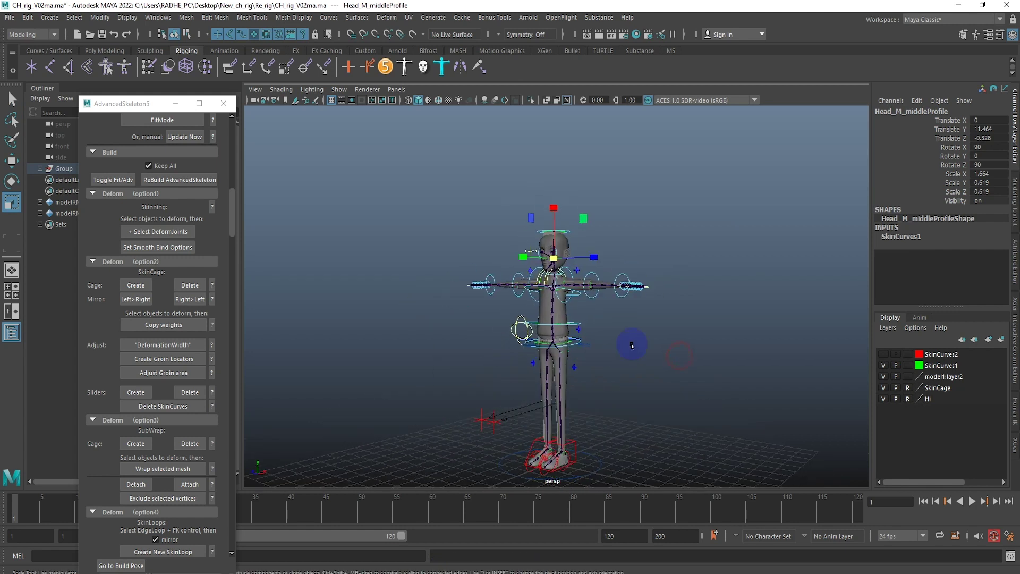
scroll(548, 326, up, 5)
scroll(448, 298, down, 2)
scroll(620, 337, down, 2)
alt+drag(620, 337, 511, 423)
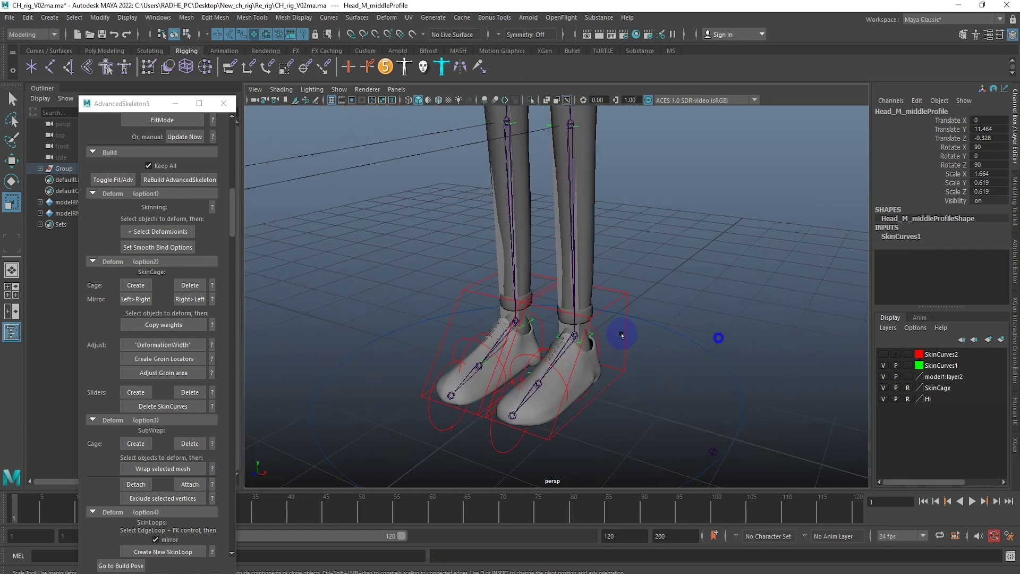
scroll(510, 422, down, 5)
alt+drag(511, 372, 525, 299)
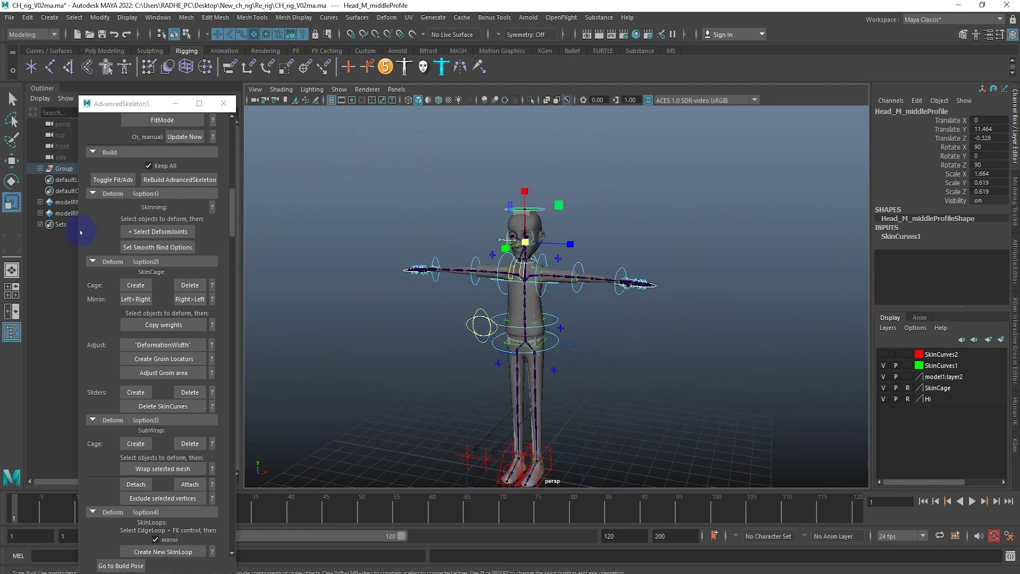
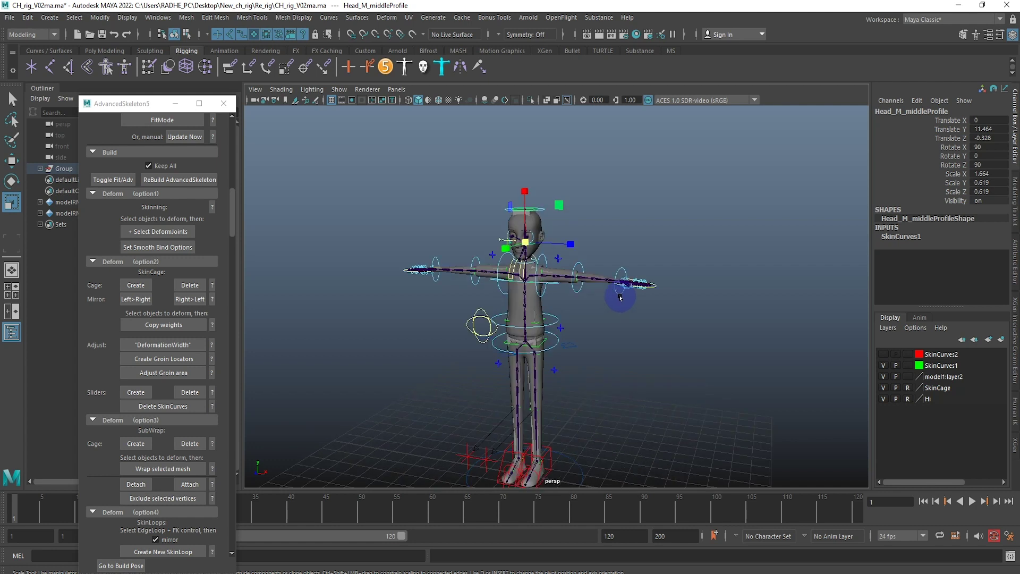
Step: Look over the rigged character, then drag the AdvancedSkeleton5 window down to uncover the Outliner
scroll(483, 246, up, 6)
alt+middle_drag(421, 148, 513, 216)
alt+drag(514, 215, 542, 234)
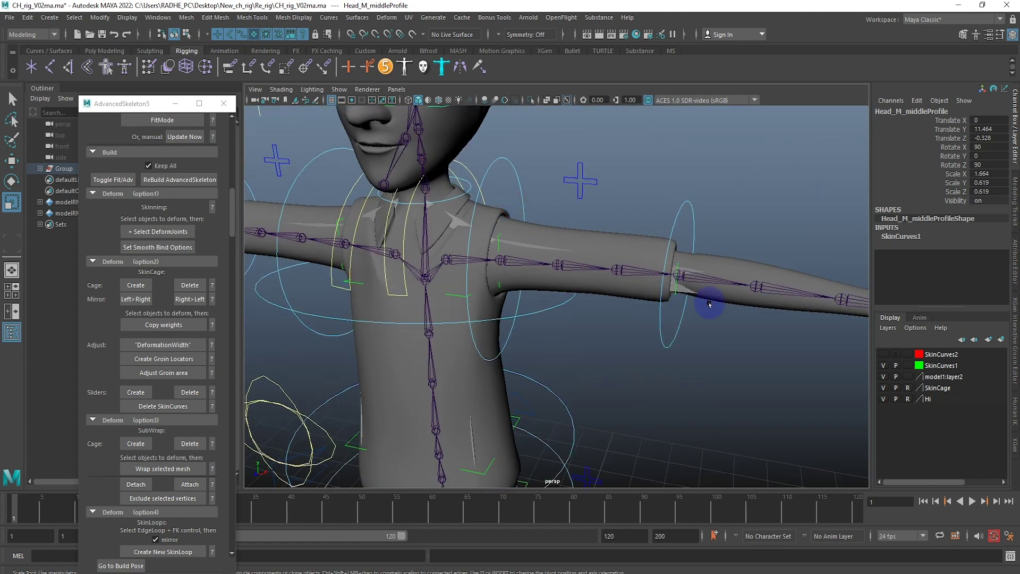
mouse_move(554, 309)
alt+mouse_down()
mouse_move(649, 175)
mouse_move(536, 236)
alt+mouse_up()
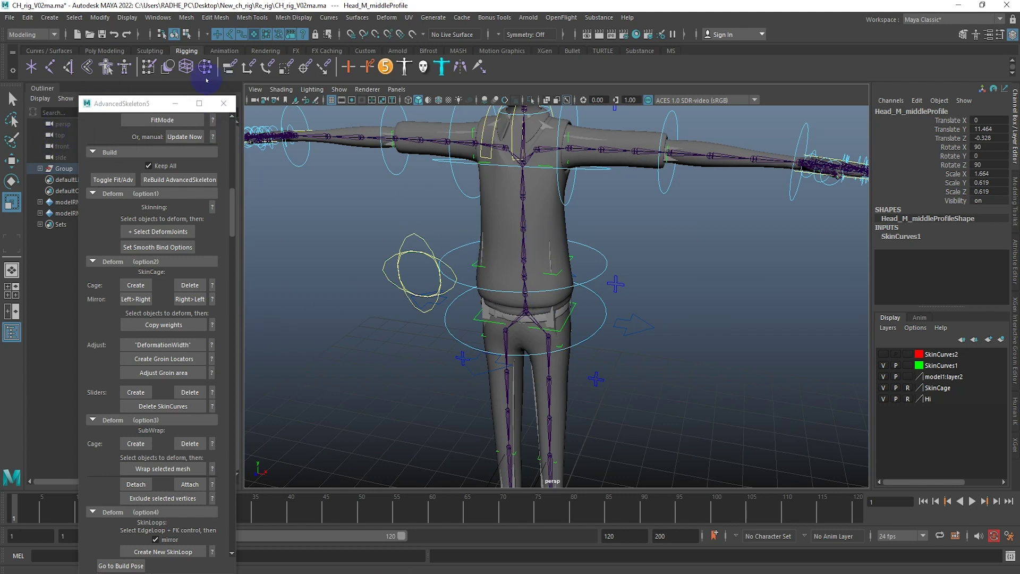
mouse_move(137, 103)
mouse_down()
mouse_move(3, 284)
mouse_move(78, 253)
mouse_up()
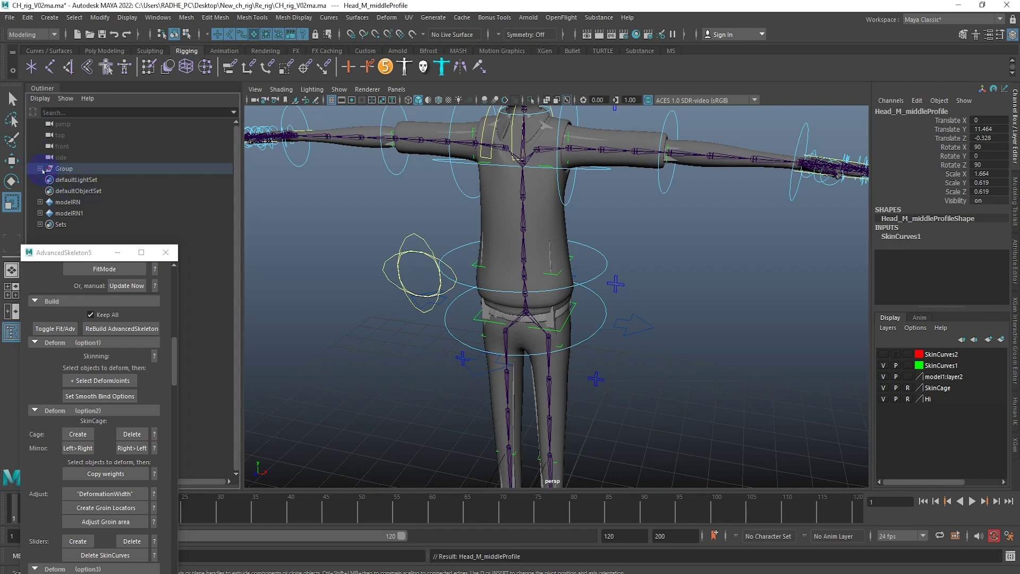
Step: Expand Group > Geometry > model1:geo > model1:CH in the Outliner to list the character meshes
click(41, 169)
click(46, 213)
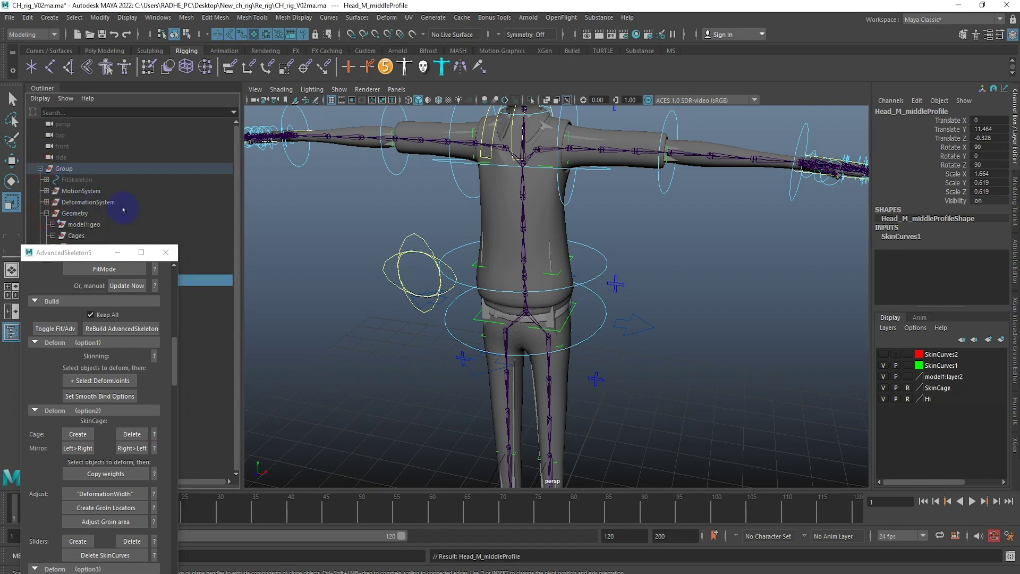
drag(93, 254, 365, 152)
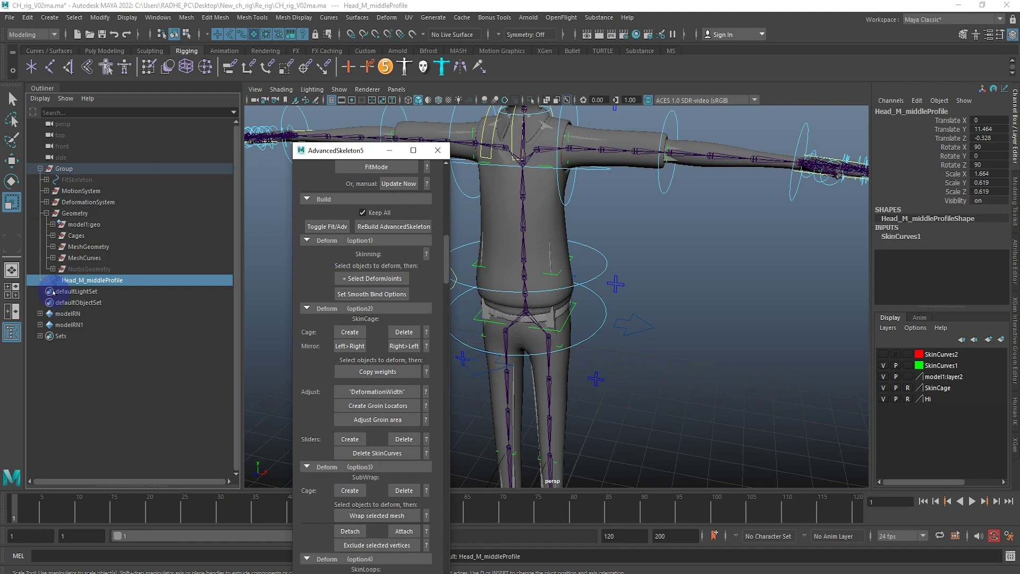
click(46, 213)
click(52, 225)
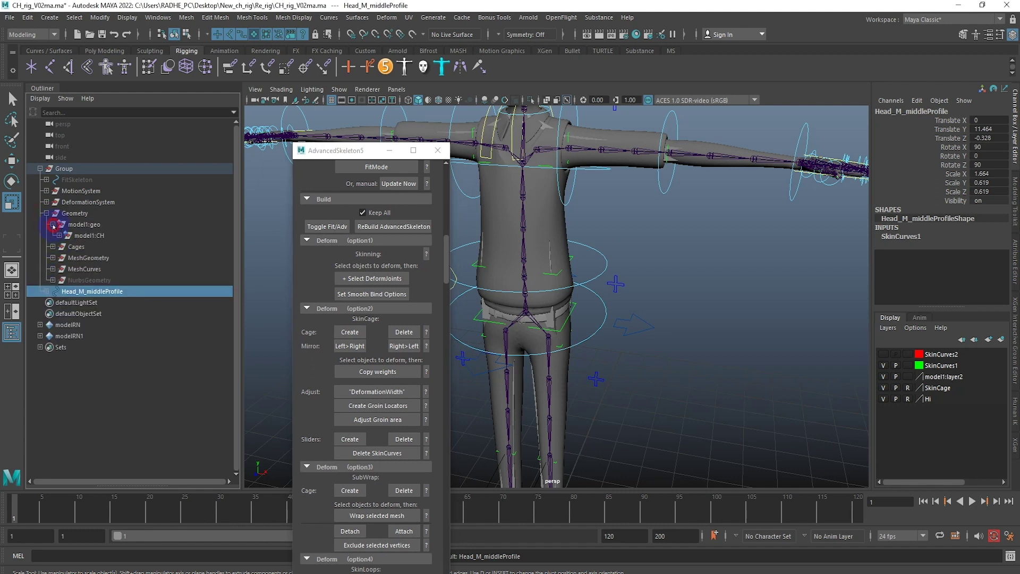
click(53, 225)
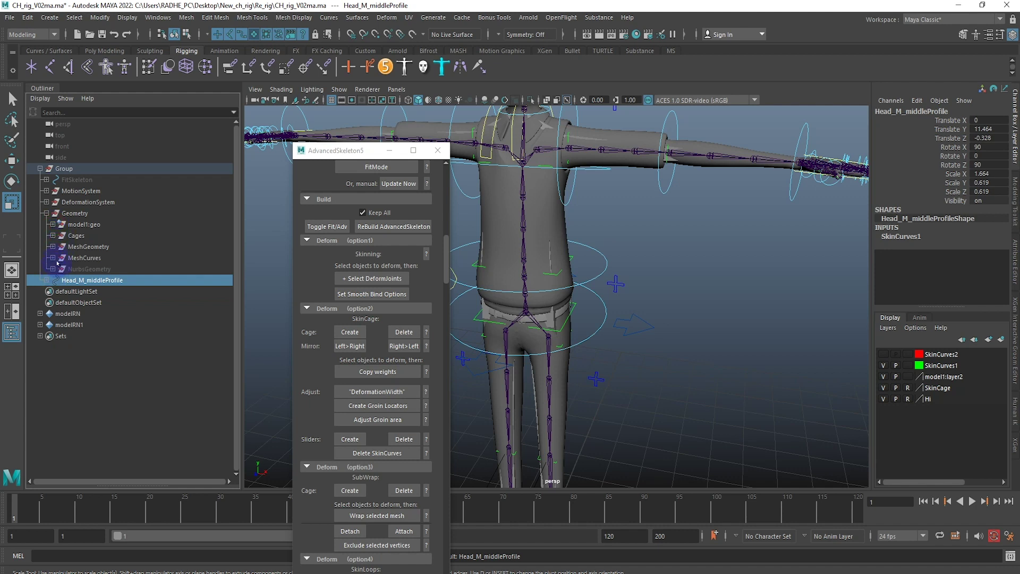
click(53, 258)
click(53, 247)
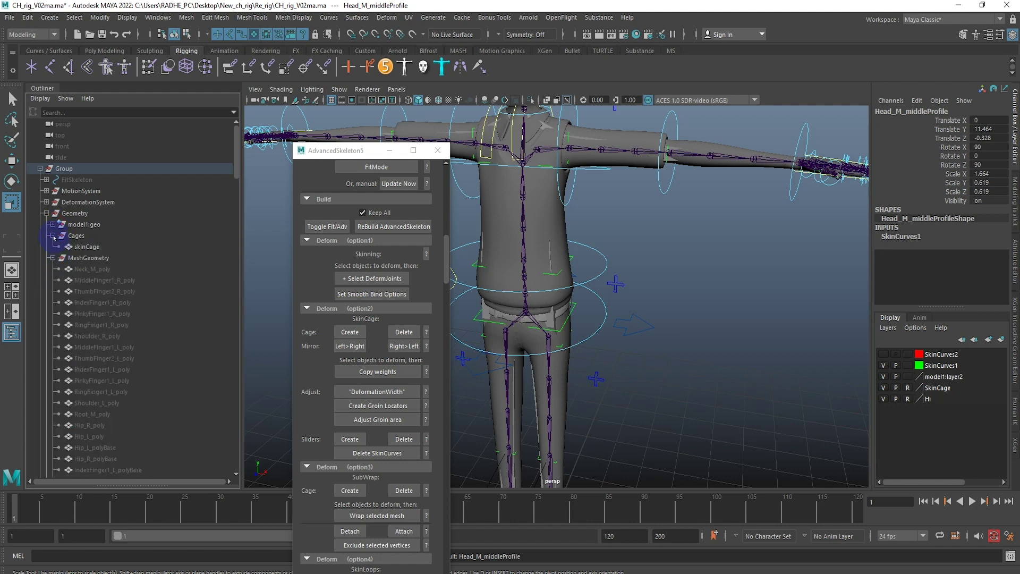
click(54, 225)
click(58, 236)
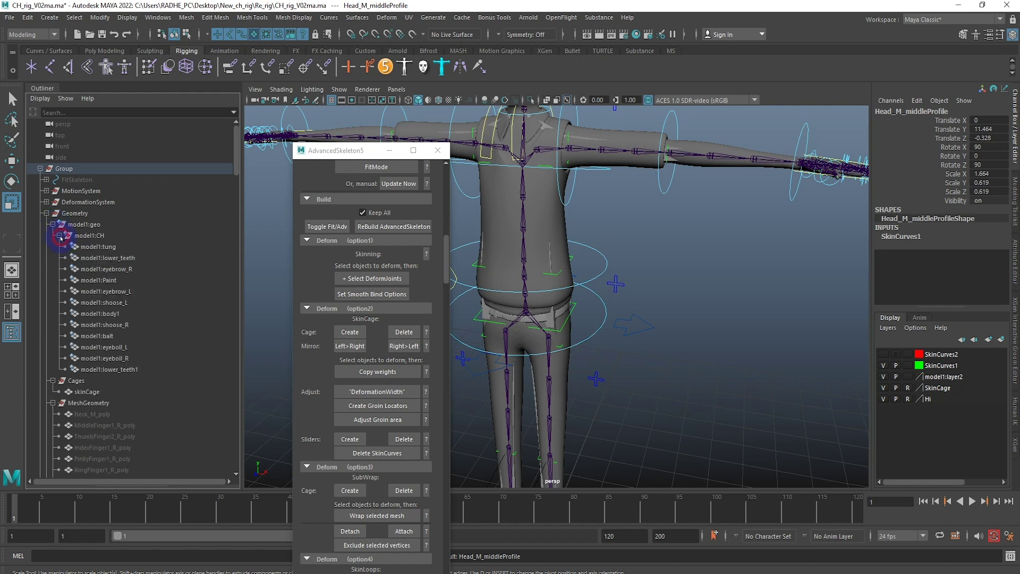
Step: Select the model1:CH meshes through model1:lower_teeth1 plus Root_M and copy skin weights onto them
click(98, 247)
shift+click(108, 369)
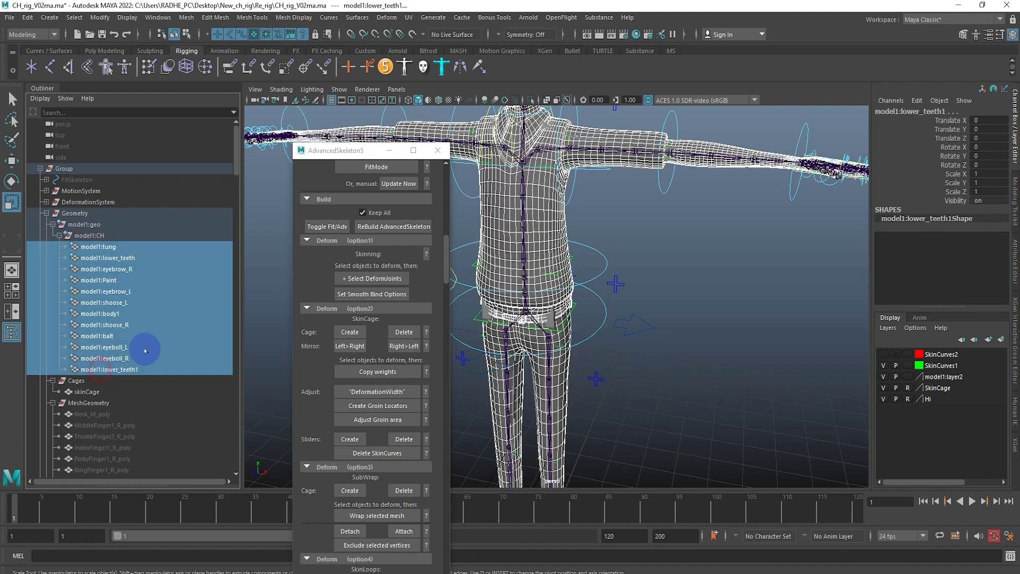
drag(360, 154, 758, 207)
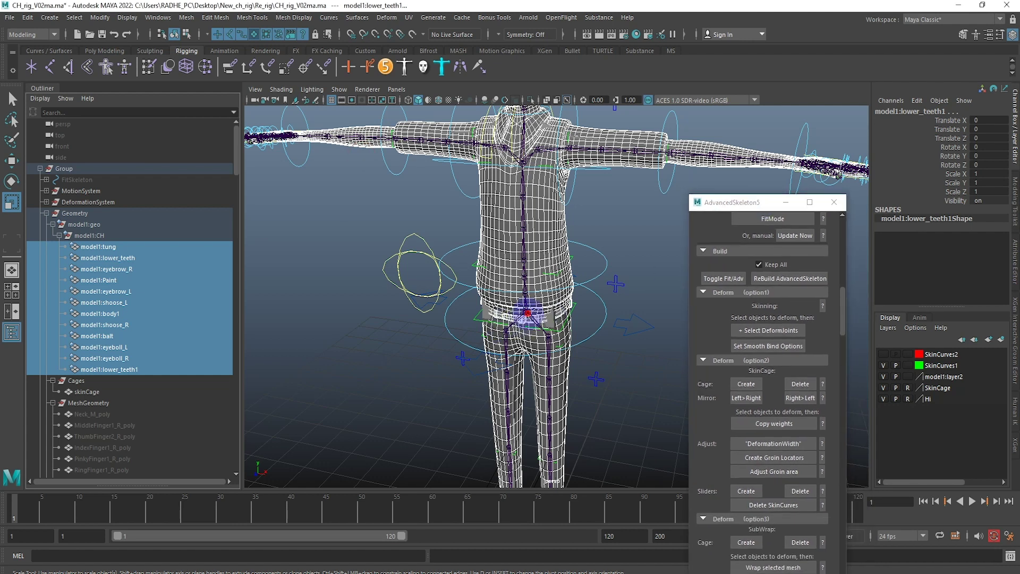
shift+click(528, 316)
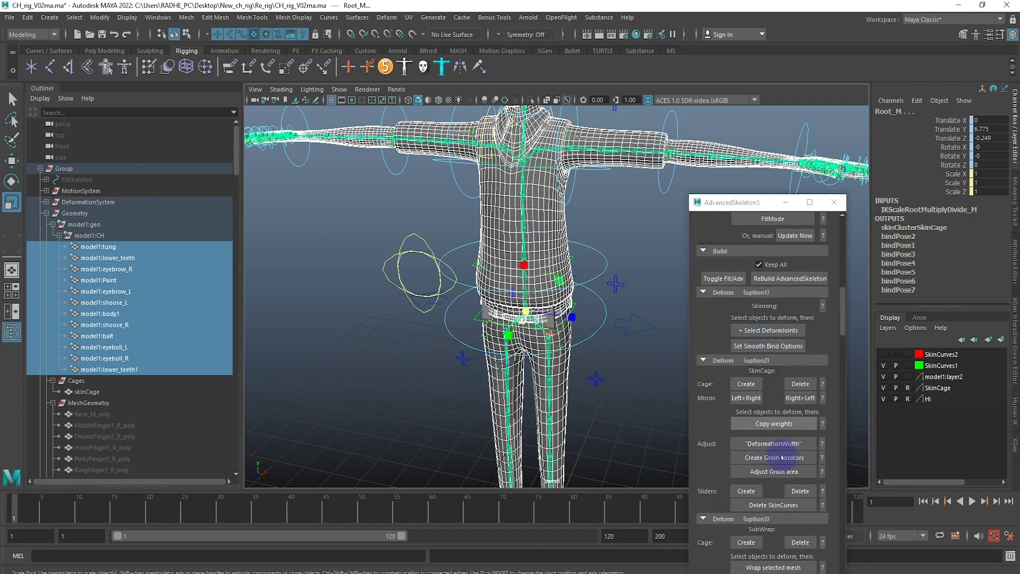
click(774, 424)
click(546, 337)
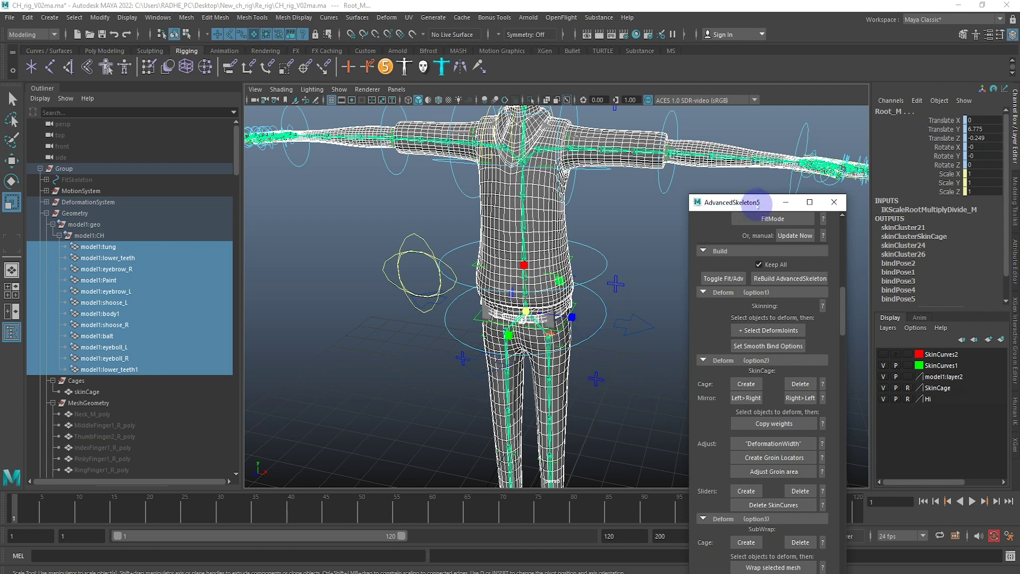
drag(758, 203, 282, 232)
scroll(734, 308, down, 5)
Step: Test the left IK foot control IKLeg_L by raising it, then undo the move
click(575, 352)
click(556, 348)
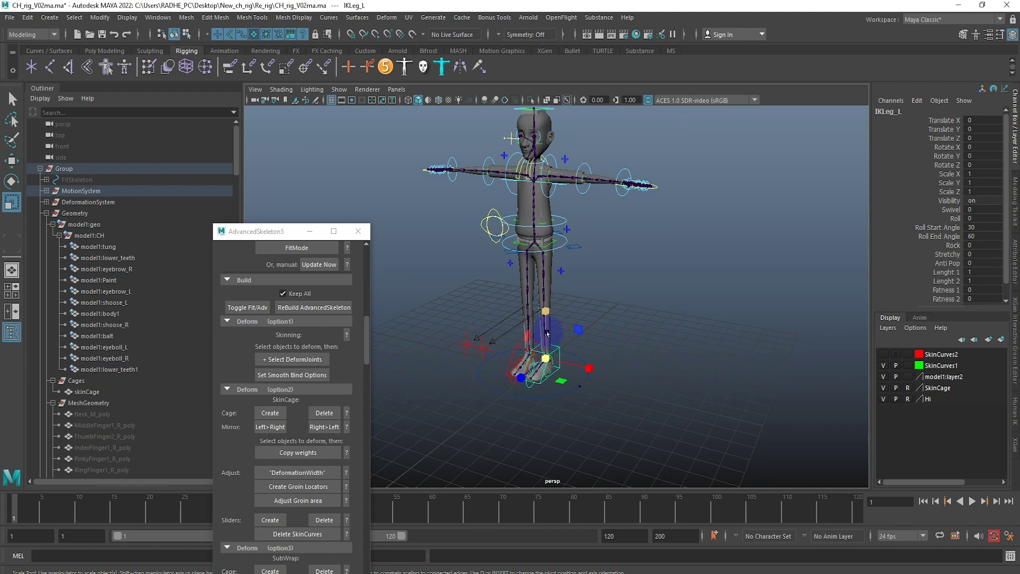
key(w)
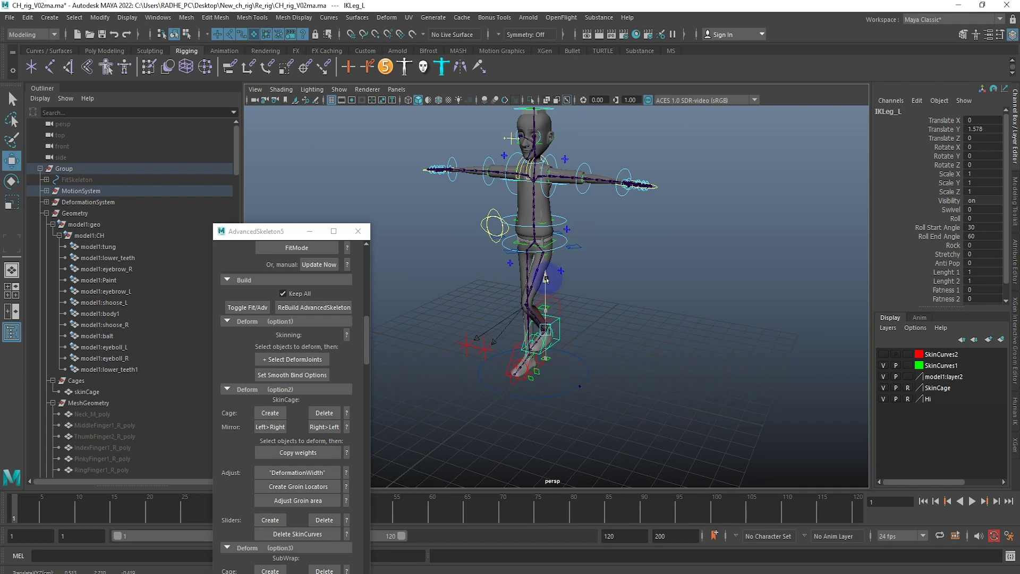
drag(543, 310, 544, 255)
key(ctrl+z)
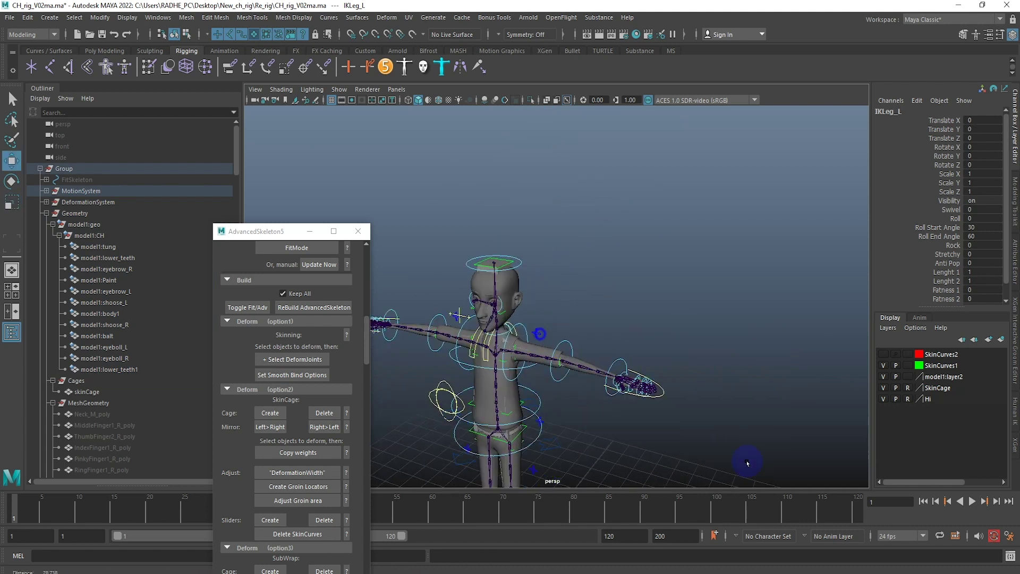
Step: Test the RootX_M hip control by moving the whole character, then undo
scroll(672, 278, up, 4)
scroll(685, 273, up, 3)
scroll(675, 301, up, 2)
alt+middle_drag(674, 301, 669, 160)
scroll(653, 308, down, 3)
scroll(651, 314, up, 4)
alt+drag(651, 314, 637, 307)
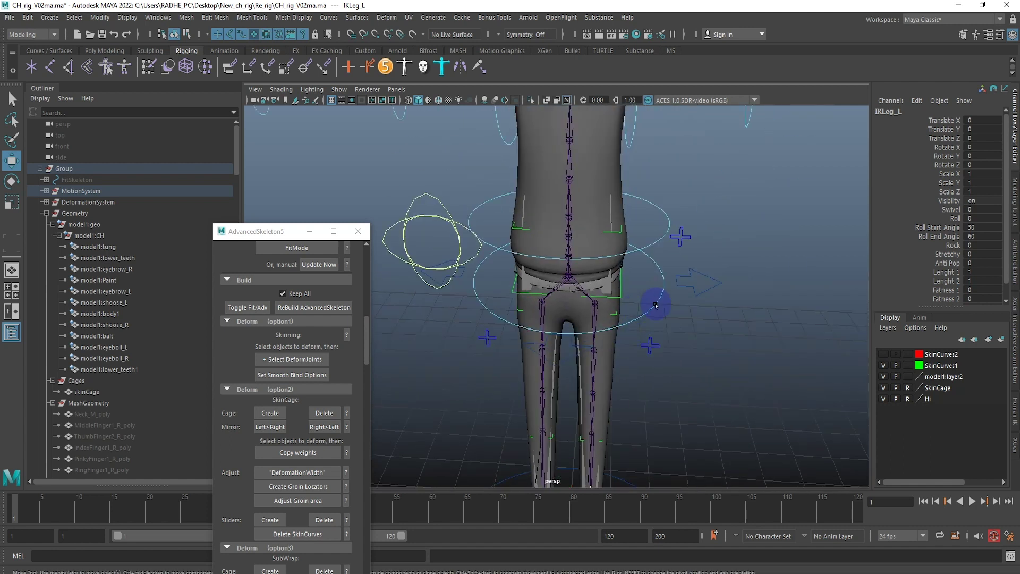
click(664, 284)
middle_drag(578, 342, 626, 304)
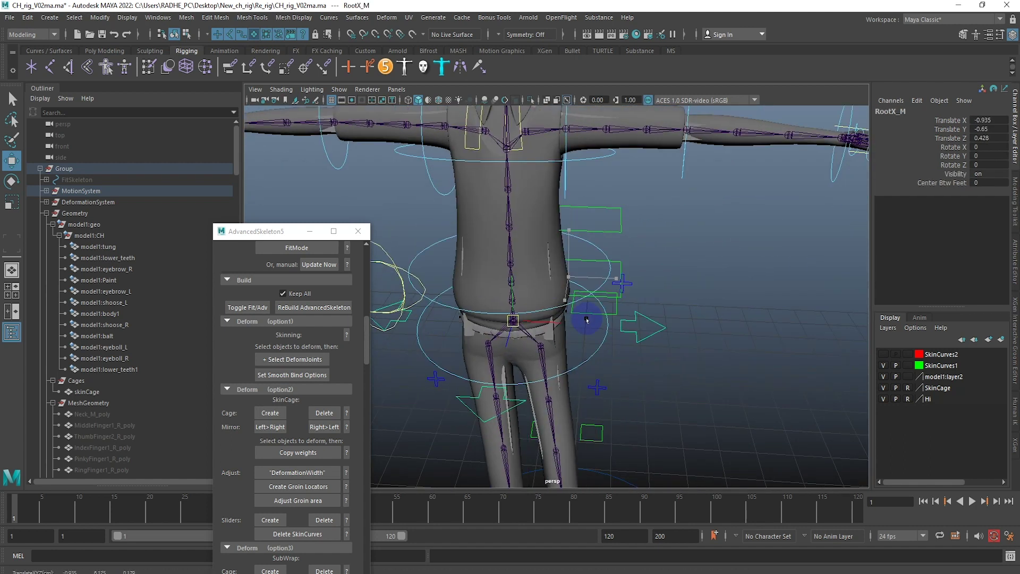
key(ctrl+z)
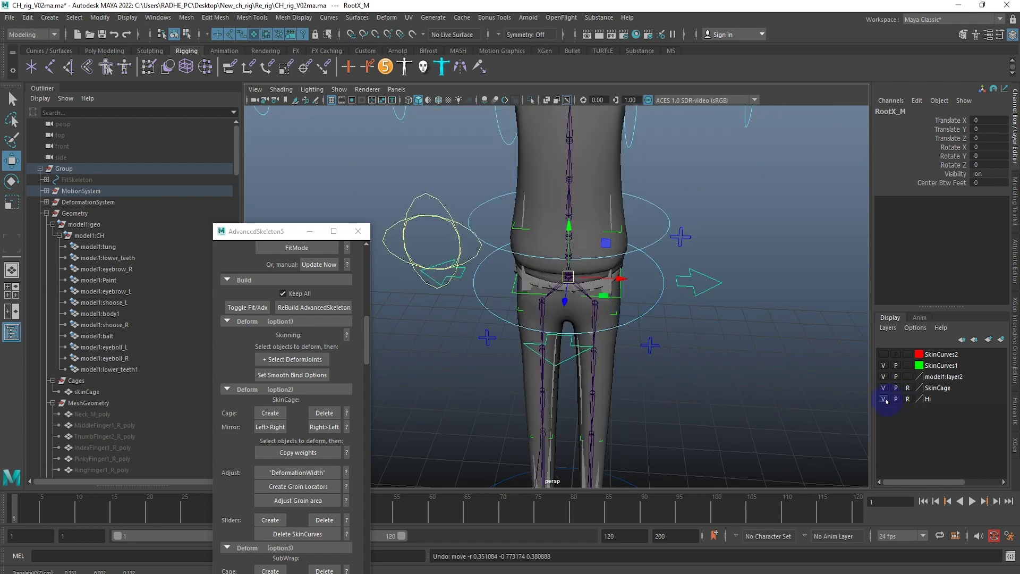
Step: Hide the SkinCage layer, leaving only the Hi layer visible and pickable
drag(887, 401, 885, 388)
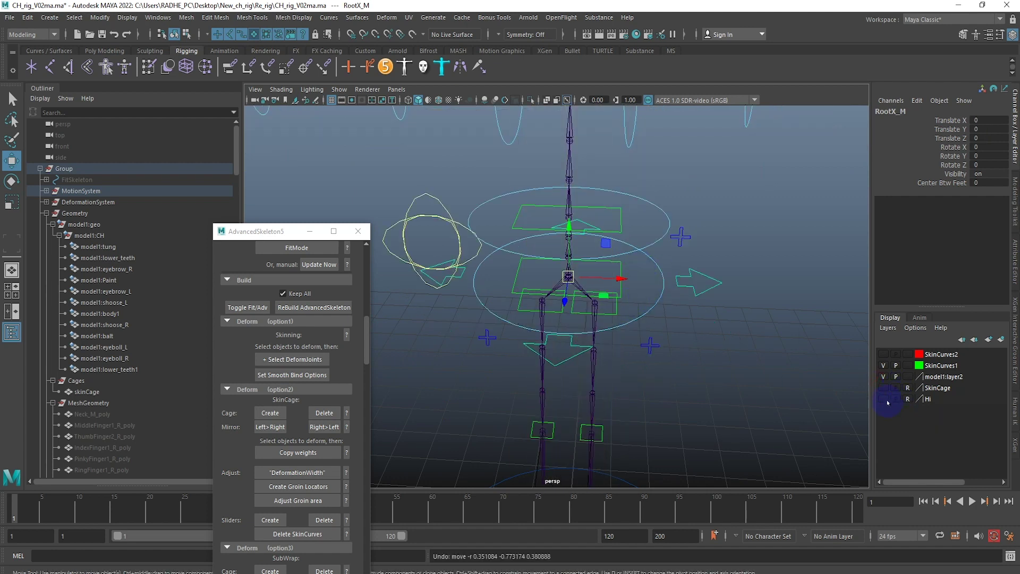
click(883, 399)
key(f)
click(895, 398)
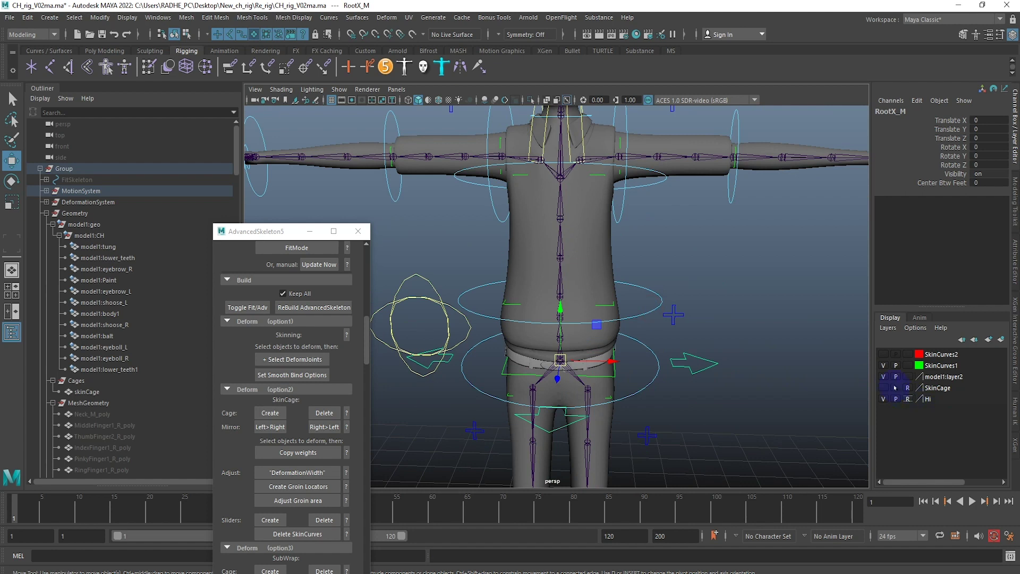
scroll(638, 301, down, 4)
scroll(638, 302, down, 2)
alt+drag(671, 316, 692, 262)
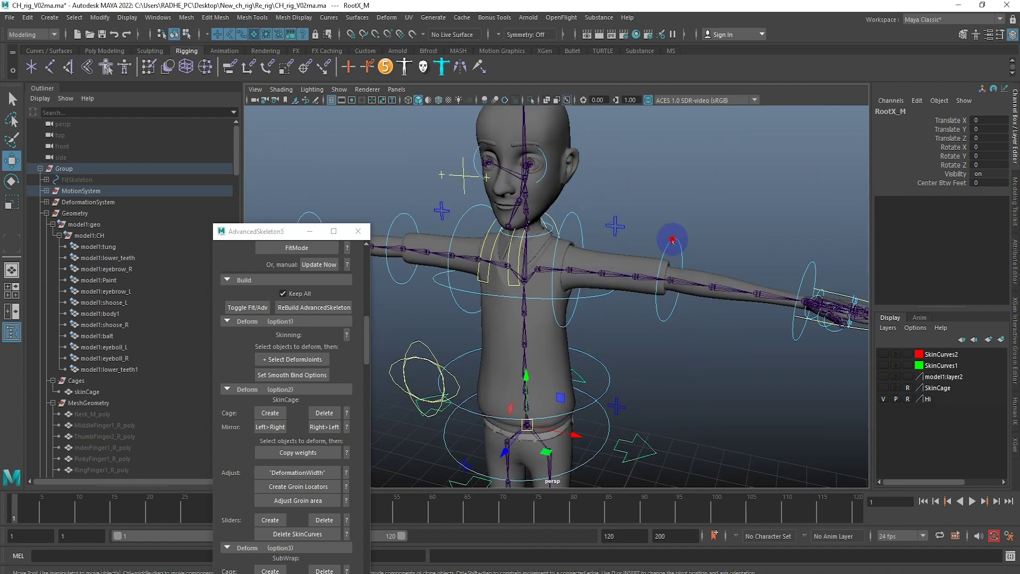
Step: Scale the FKElbow_L control ring's CVs down slightly in component mode
click(673, 237)
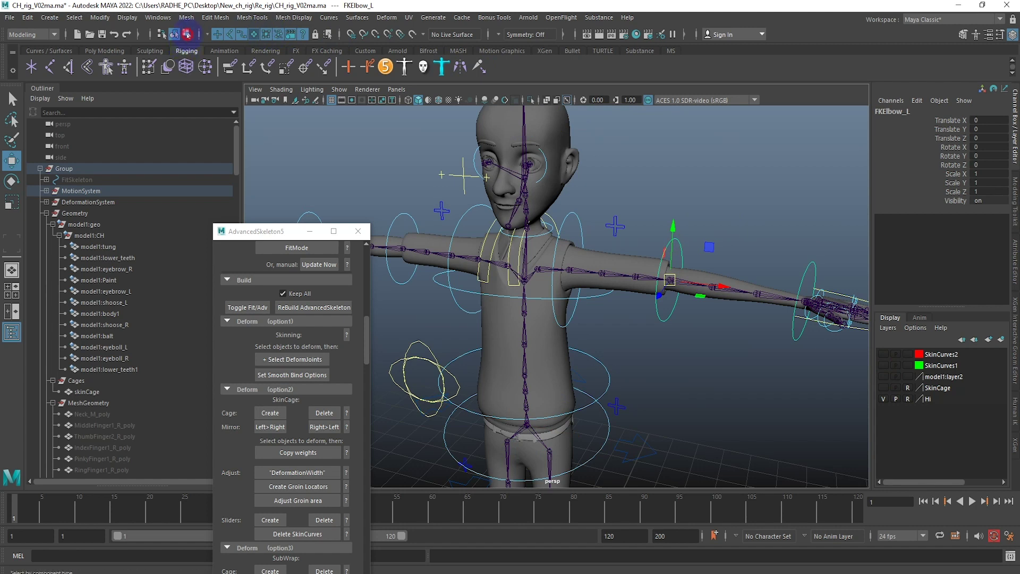
click(187, 34)
drag(648, 234, 701, 372)
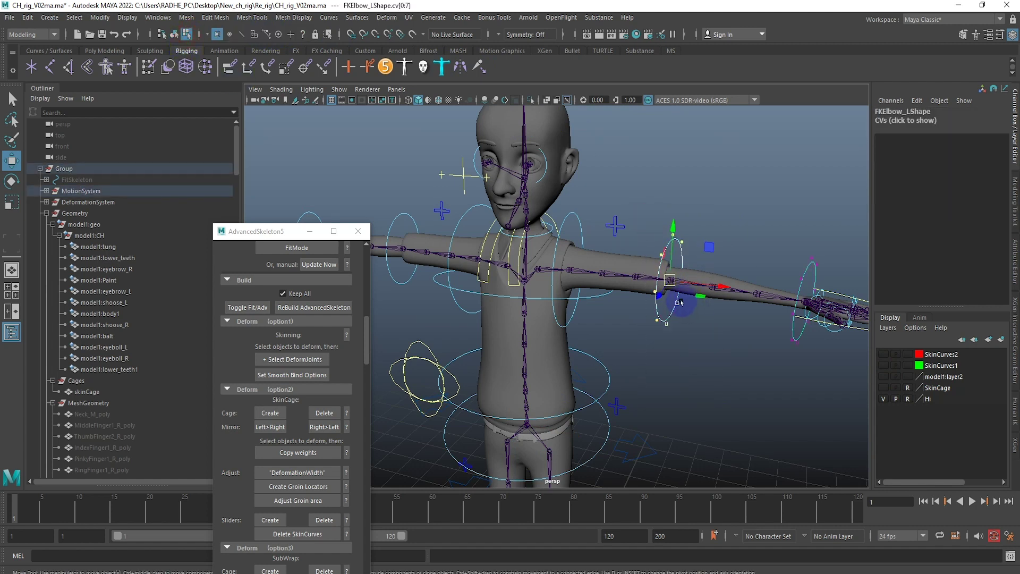
key(r)
drag(674, 282, 647, 296)
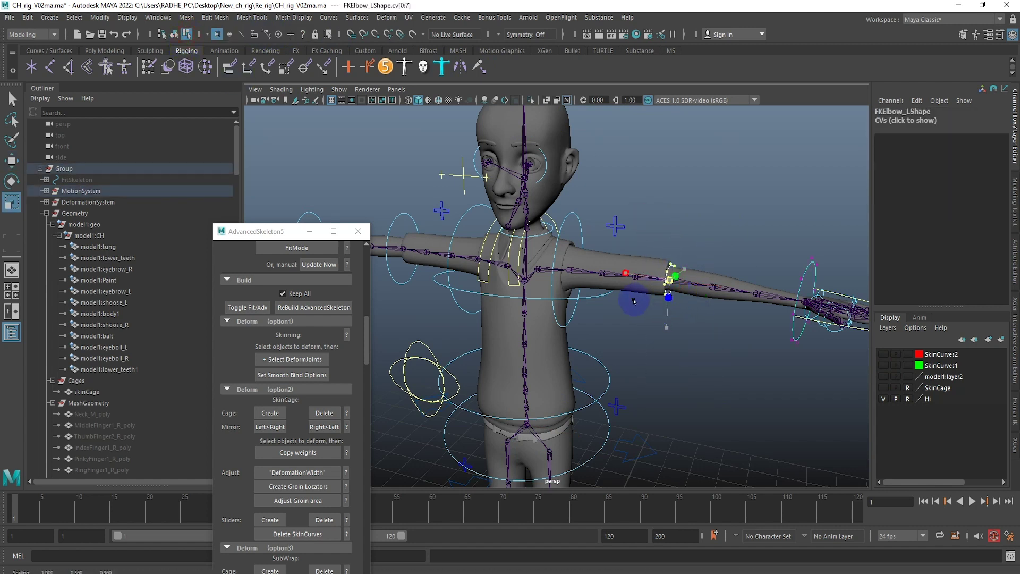
click(709, 242)
right_drag(670, 262, 754, 232)
Step: Switch the viewport to the front orthographic view
alt+drag(755, 233, 615, 260)
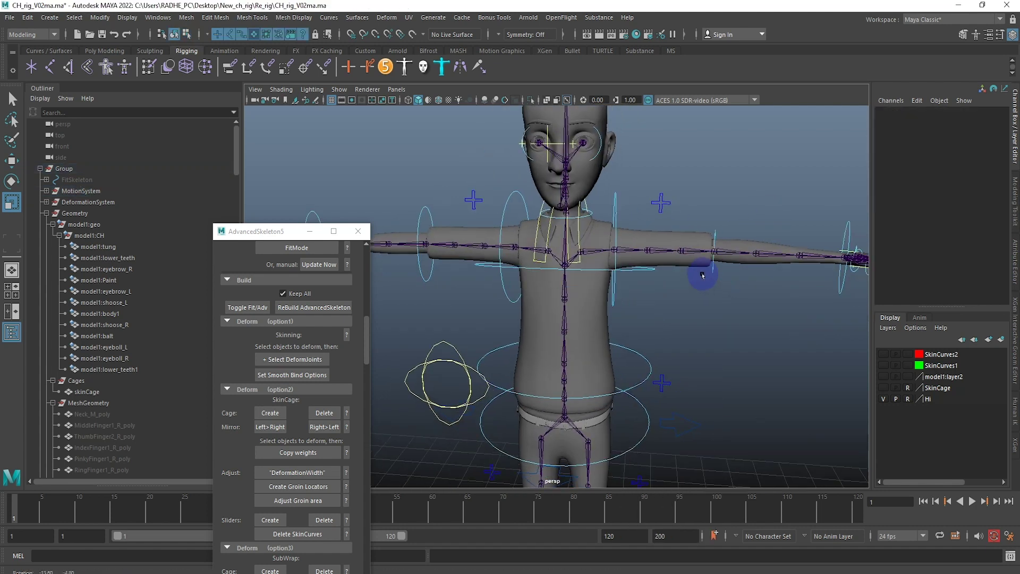
key(space)
drag(581, 280, 574, 357)
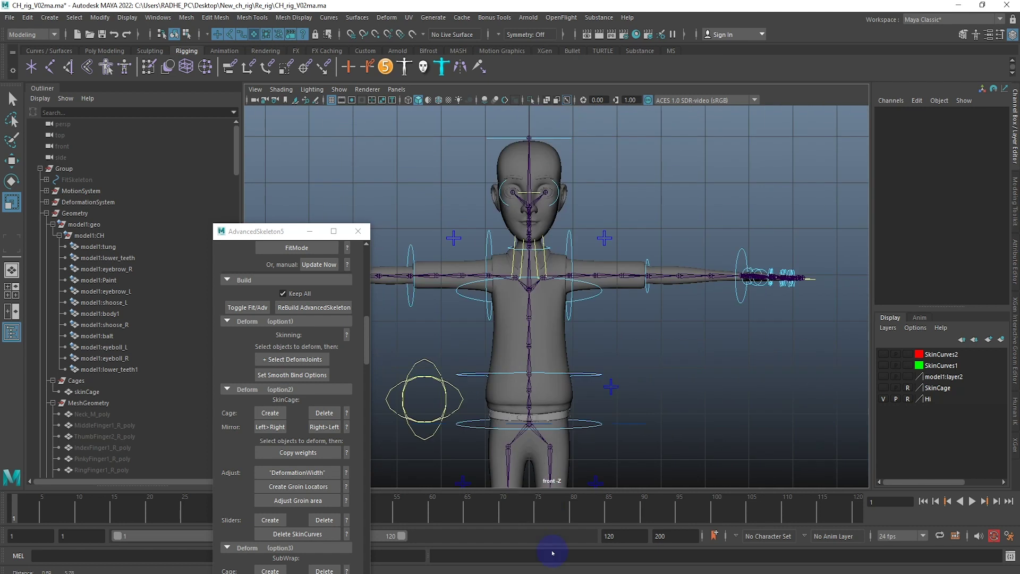
Step: Zoom on the head and open the Face > Pre Mask help (?) showing the faces to deform
alt+right_drag(509, 320, 675, 326)
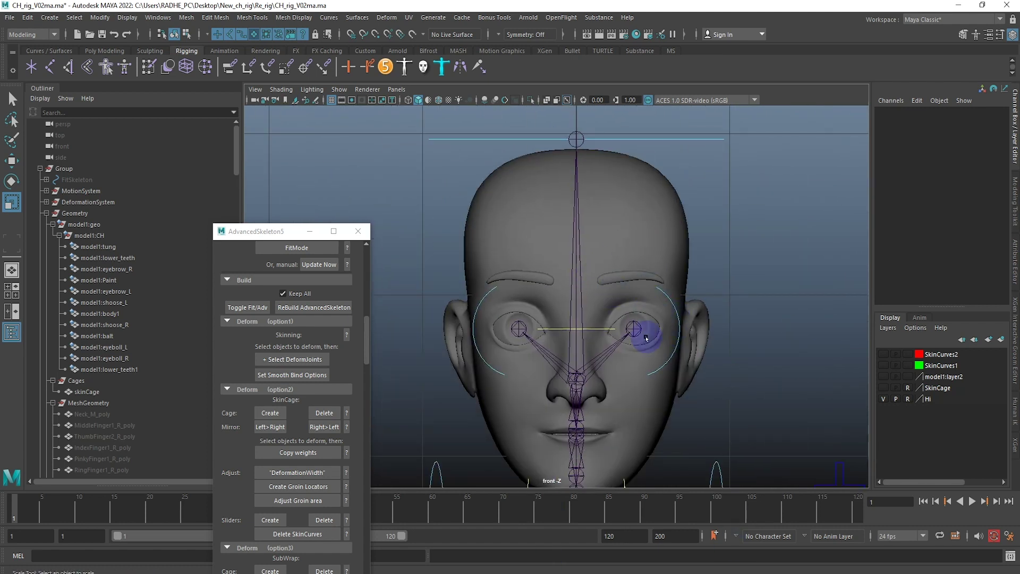
drag(265, 237, 183, 37)
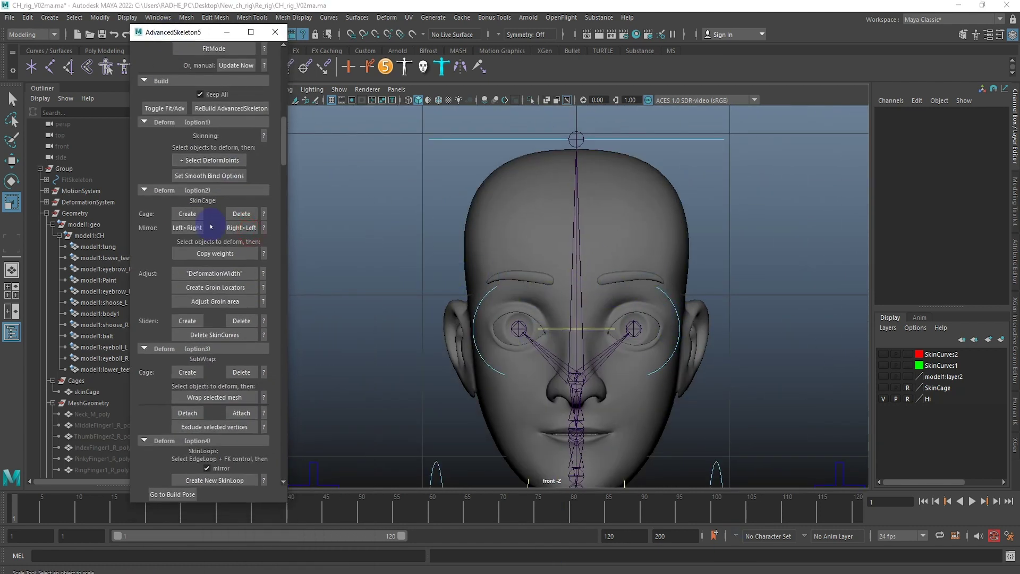
scroll(211, 317, down, 3)
scroll(211, 317, down, 2)
scroll(215, 318, down, 5)
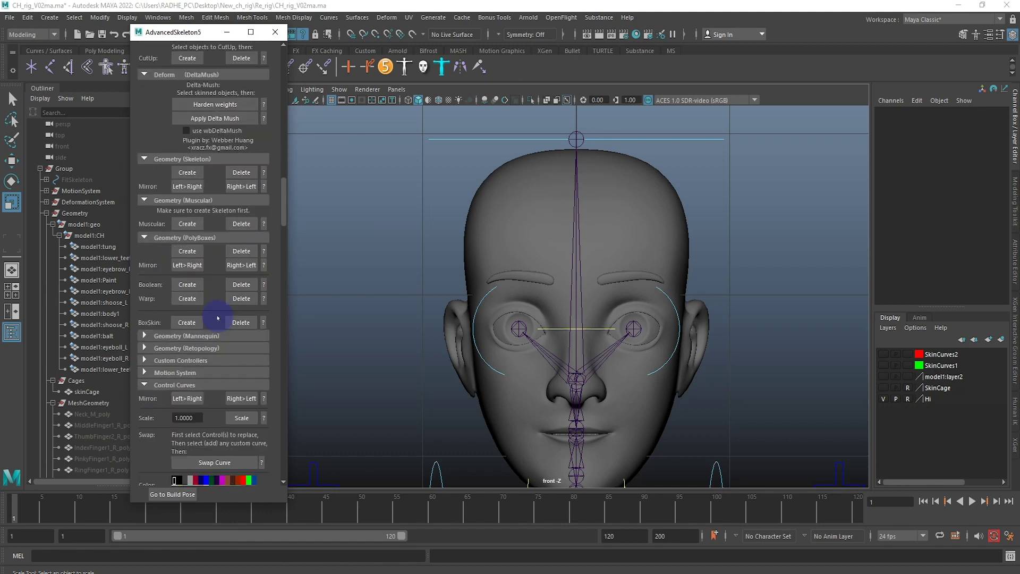
scroll(223, 314, down, 6)
scroll(222, 315, down, 2)
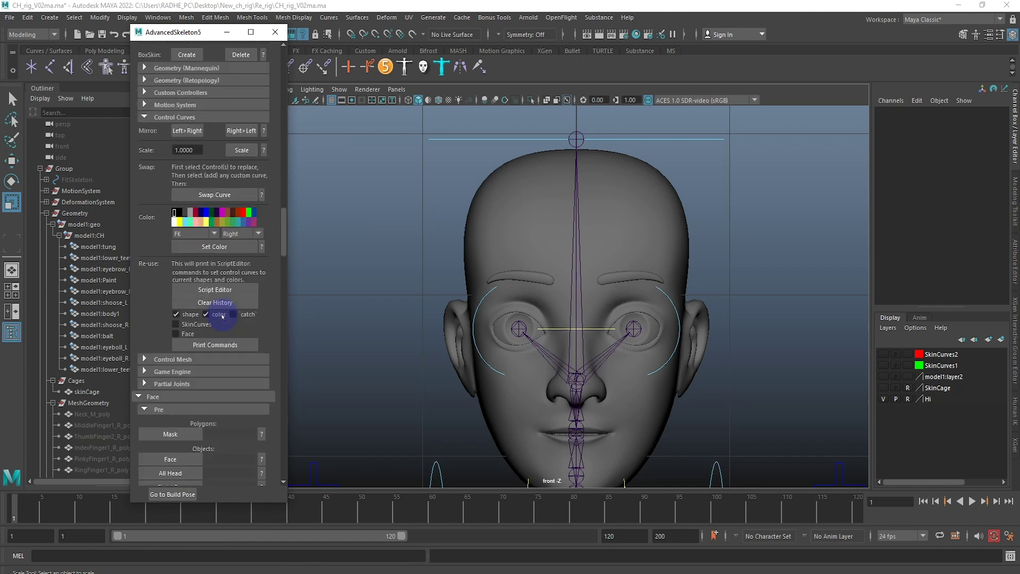
scroll(189, 412, down, 3)
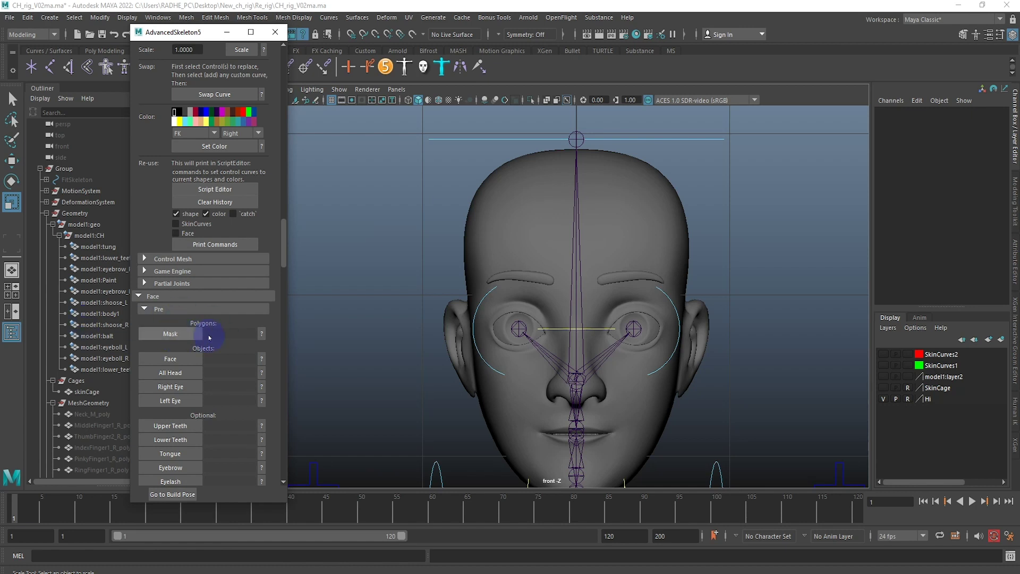
click(262, 336)
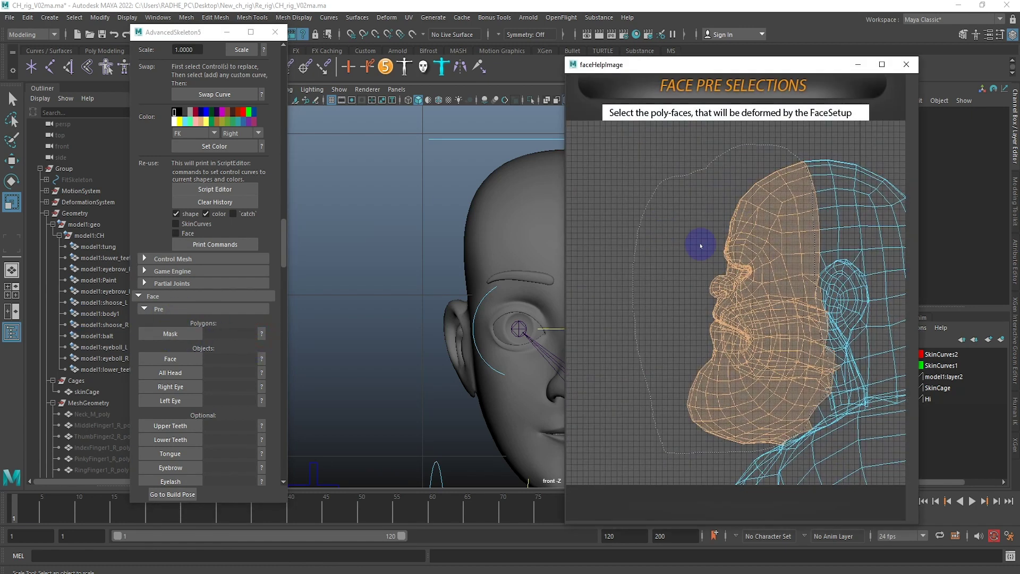
Step: Close the help image and set the viewport to show only polygon meshes
click(899, 73)
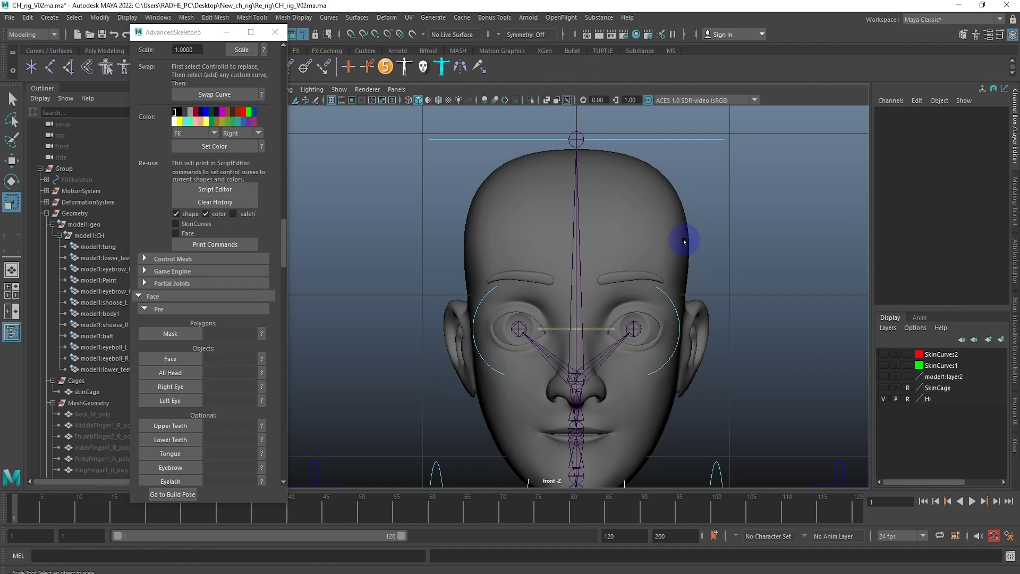
click(339, 89)
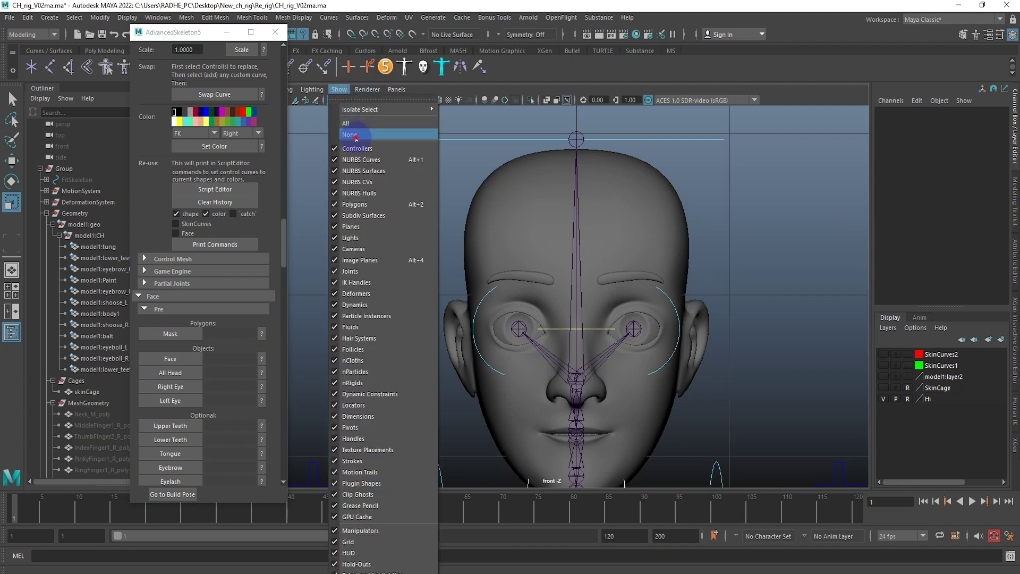
click(349, 135)
click(339, 89)
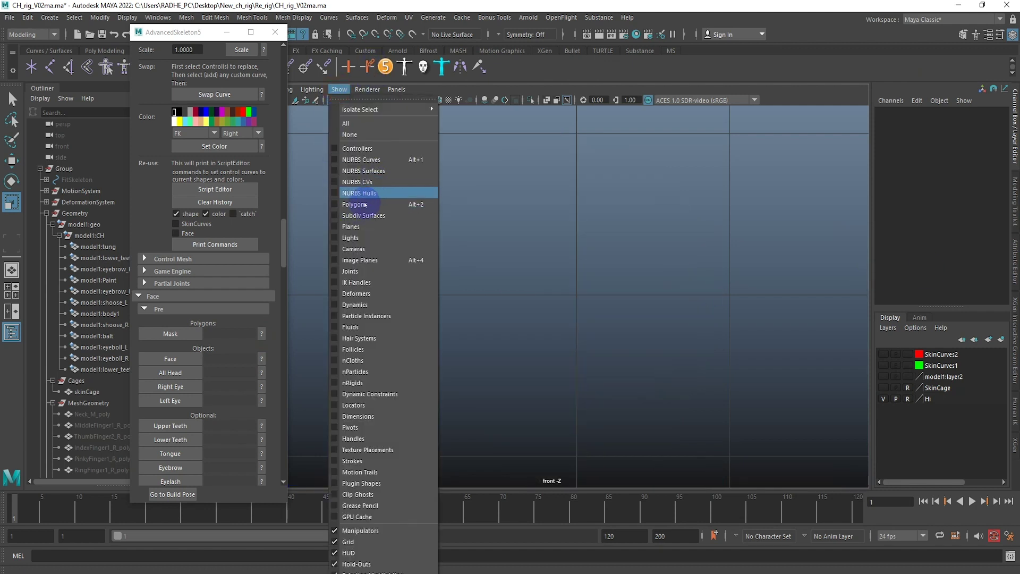
click(362, 204)
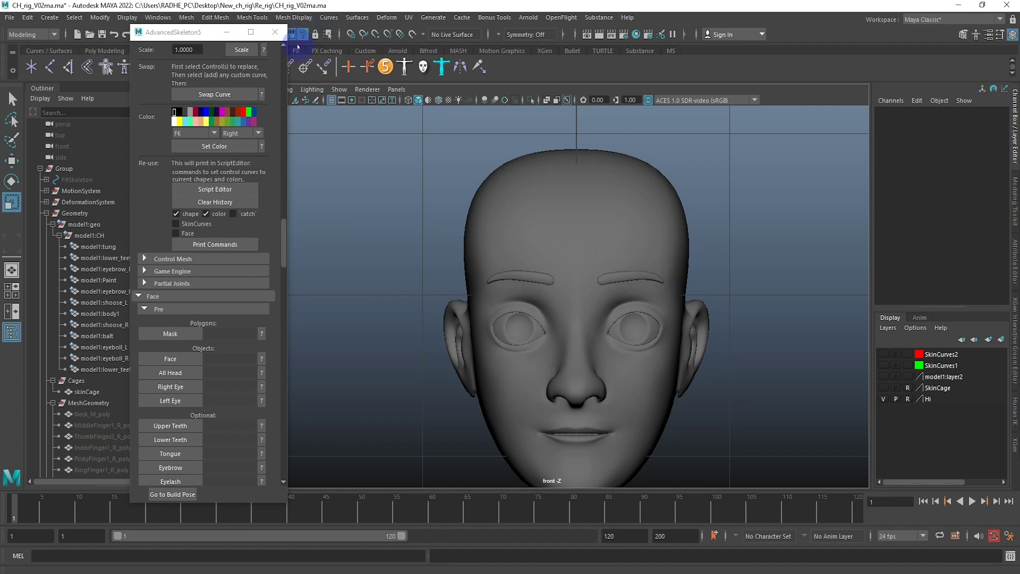
drag(205, 32, 174, 89)
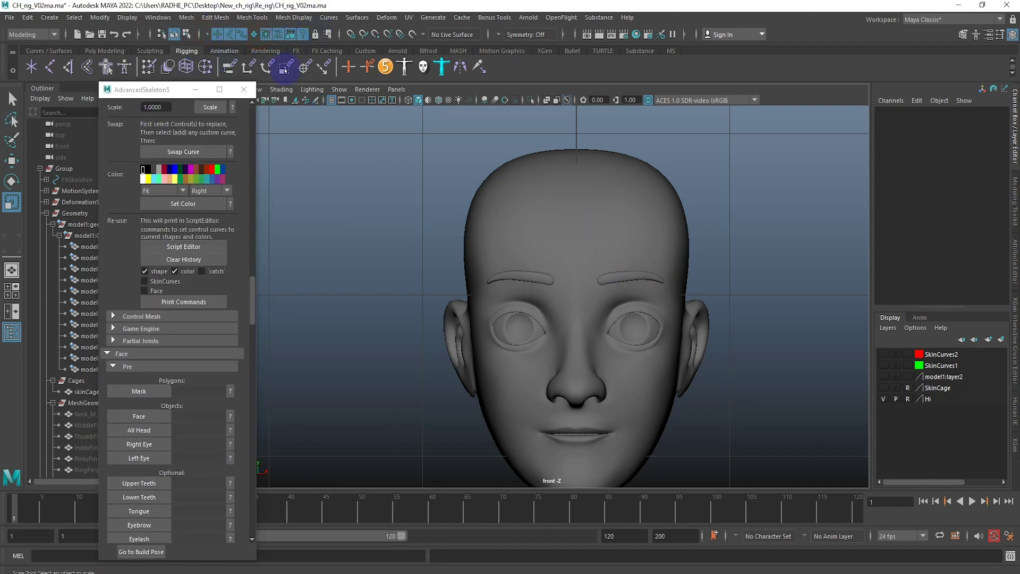
click(559, 230)
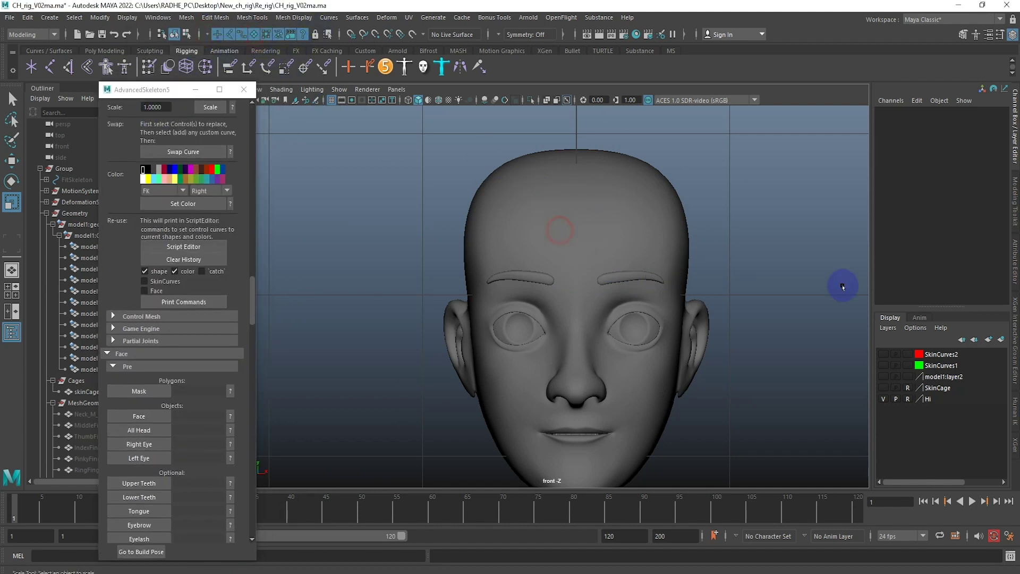
Step: Select and isolate the head mesh in side view, ready for lasso face selection
click(637, 248)
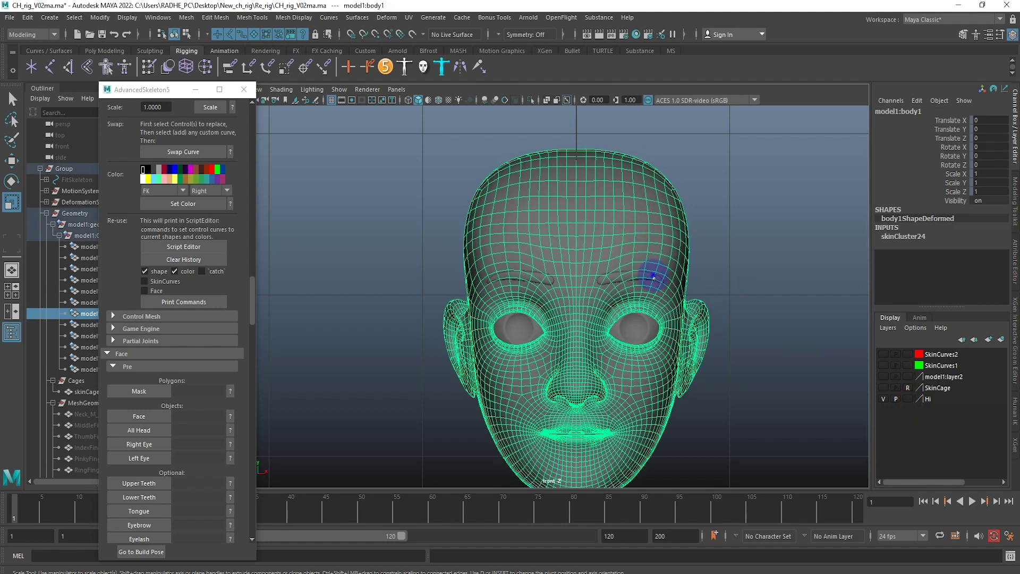
key(f)
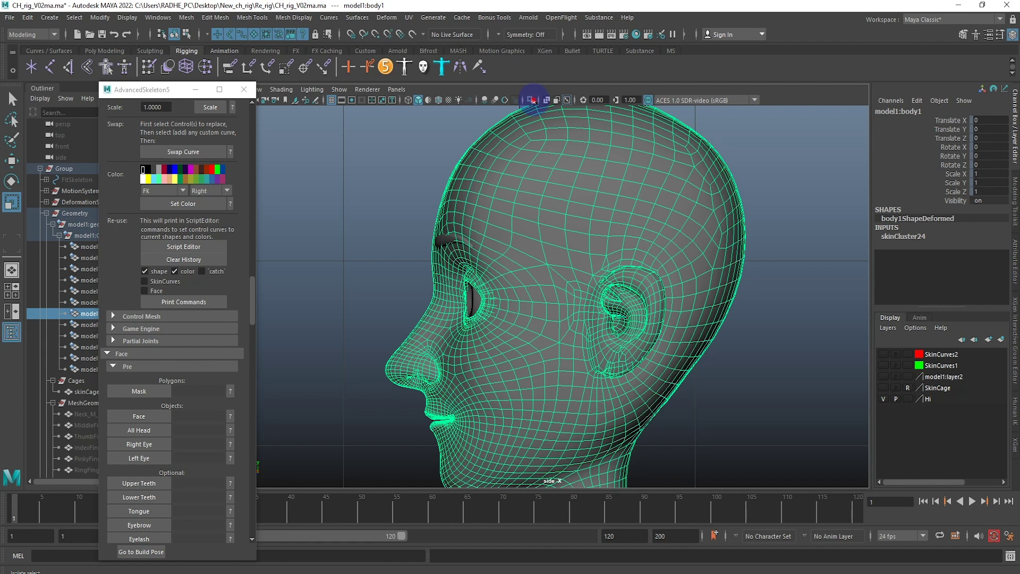
click(532, 99)
right_click(485, 223)
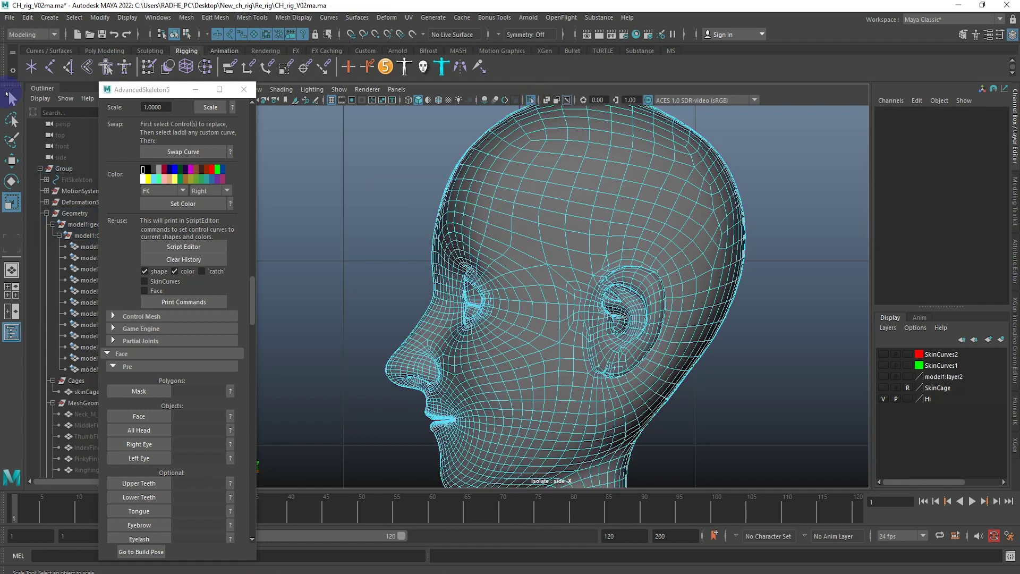
click(11, 120)
Step: Lasso-select the front face polygons of the head from the side view
drag(463, 141, 478, 495)
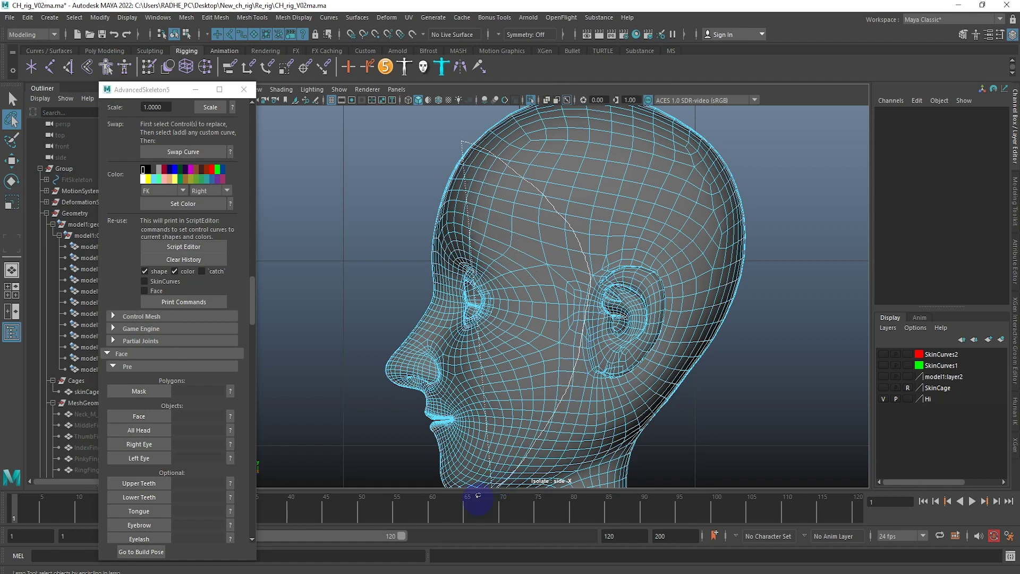
drag(236, 397, 354, 136)
alt+middle_drag(472, 296, 513, 255)
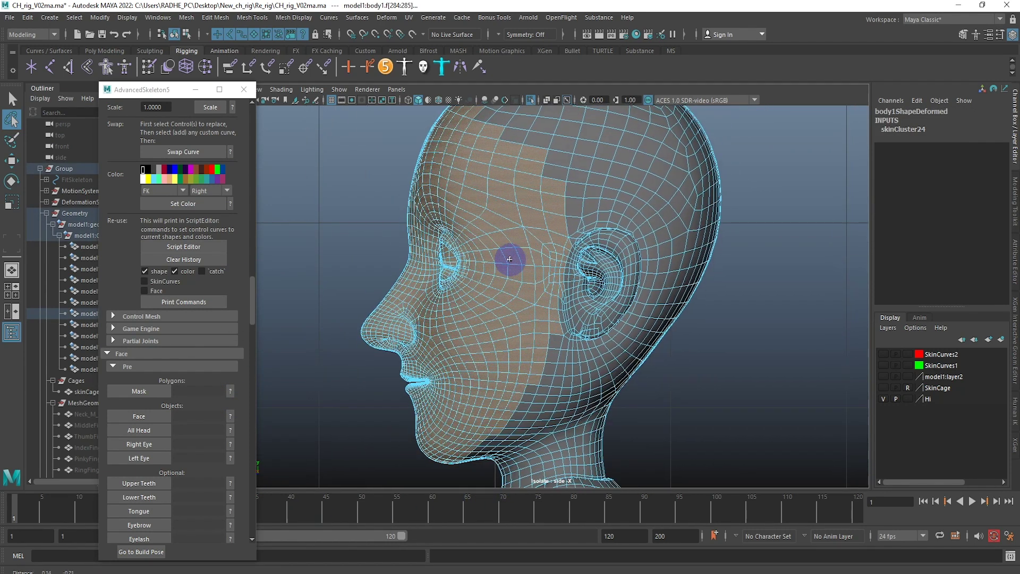
scroll(456, 205, down, 3)
scroll(512, 212, down, 3)
mouse_move(510, 199)
mouse_down()
mouse_move(530, 344)
mouse_move(369, 209)
mouse_up()
drag(534, 201, 530, 362)
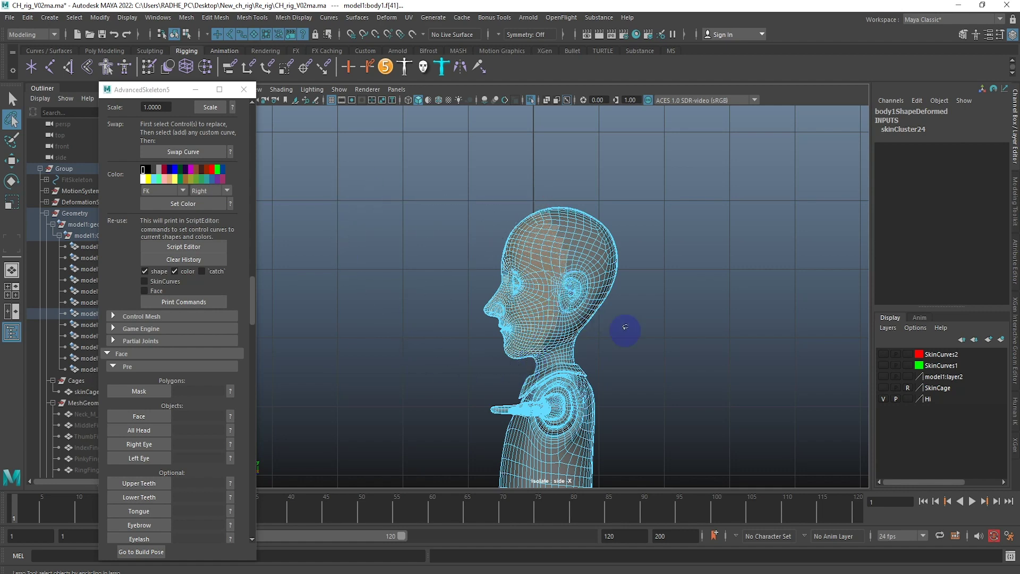
Step: Add the chin, neck and ear-area faces to the selection
scroll(617, 255, up, 3)
scroll(684, 353, up, 4)
scroll(523, 363, up, 3)
mouse_move(555, 333)
mouse_down()
mouse_move(478, 315)
mouse_move(489, 316)
mouse_up()
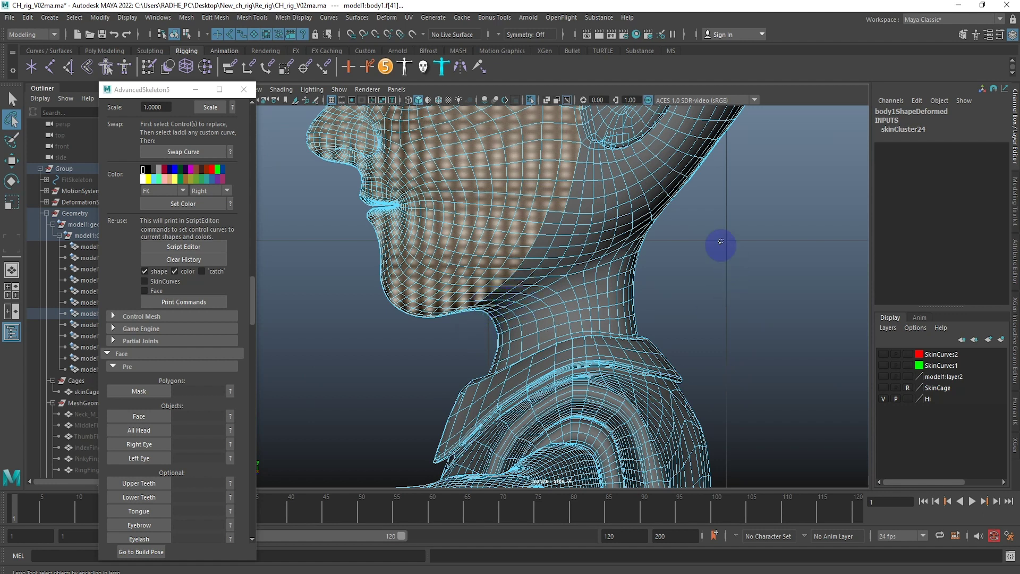
alt+middle_drag(728, 262, 630, 451)
scroll(547, 401, up, 2)
drag(540, 380, 598, 268)
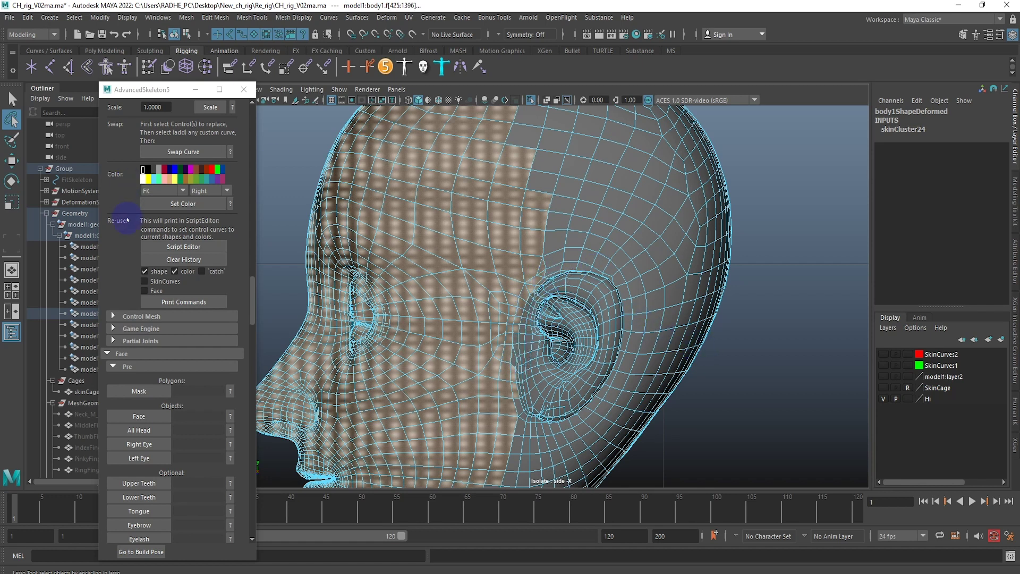
Step: Load the selected faces as the AdvancedSkeleton face Mask
click(149, 394)
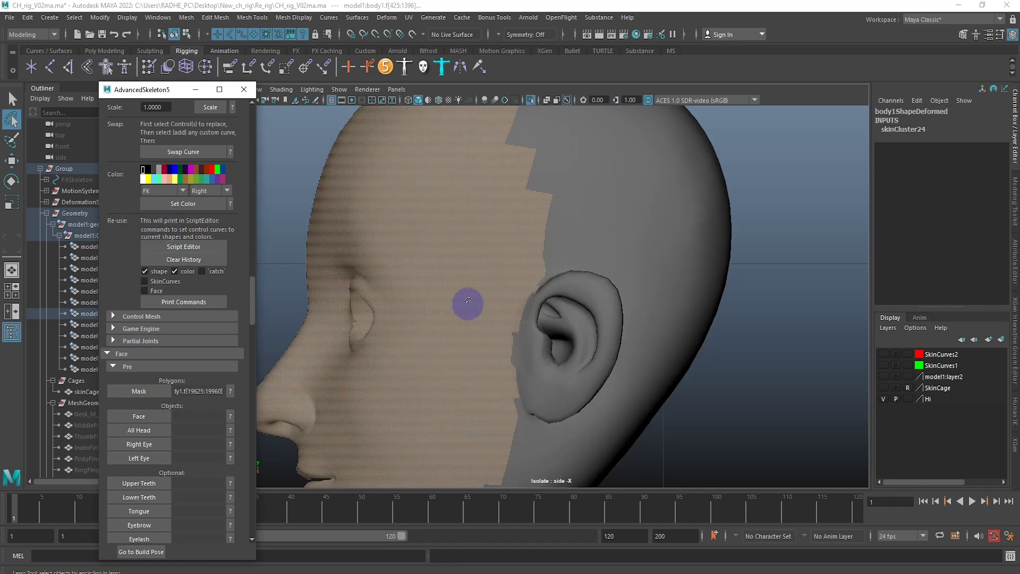
scroll(451, 303, down, 5)
scroll(462, 297, up, 3)
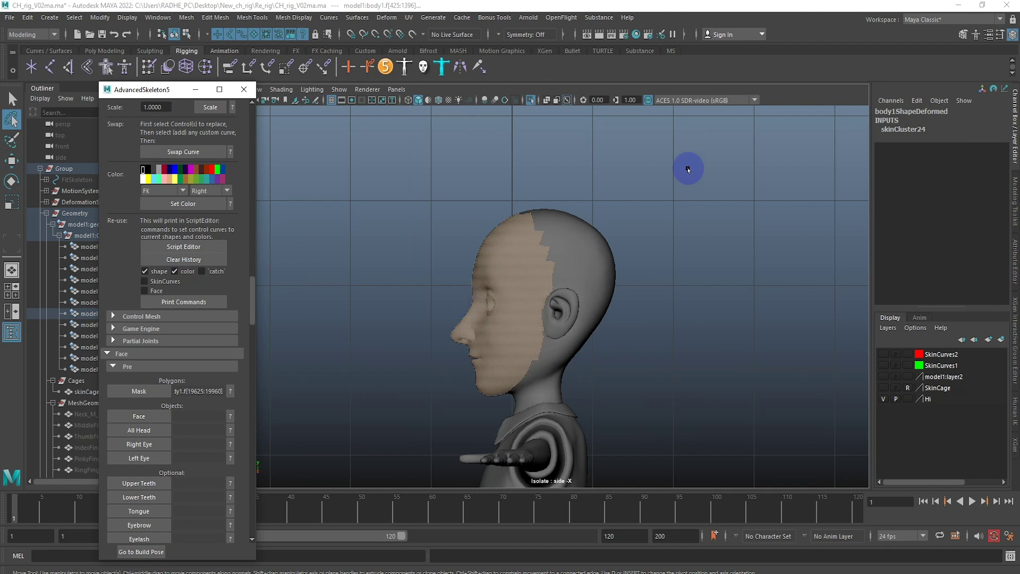
Step: Exit isolate view and load the head mesh body1 as the Face object
key(w)
click(530, 100)
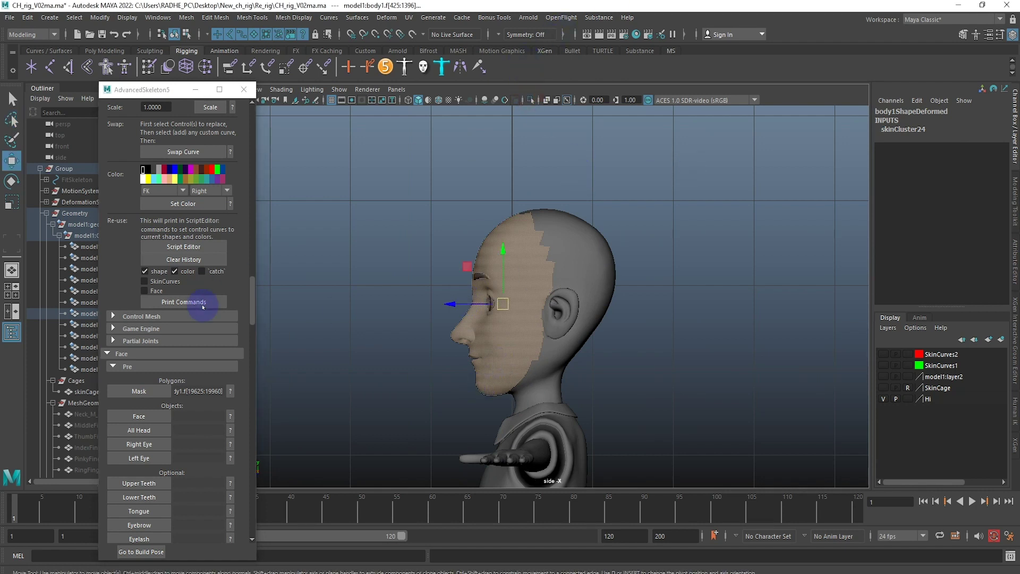
scroll(178, 361, down, 1)
scroll(171, 319, down, 4)
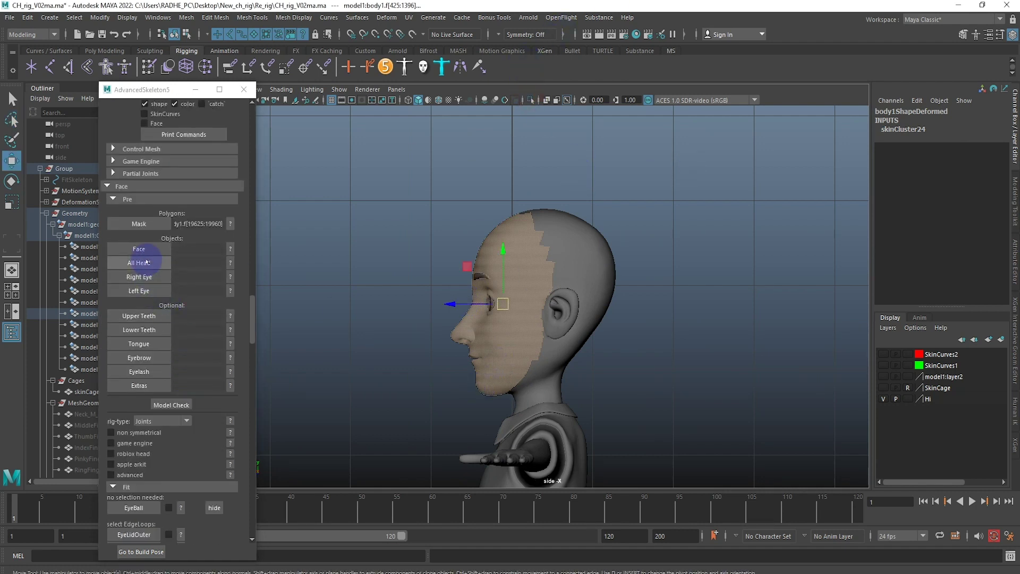
click(229, 254)
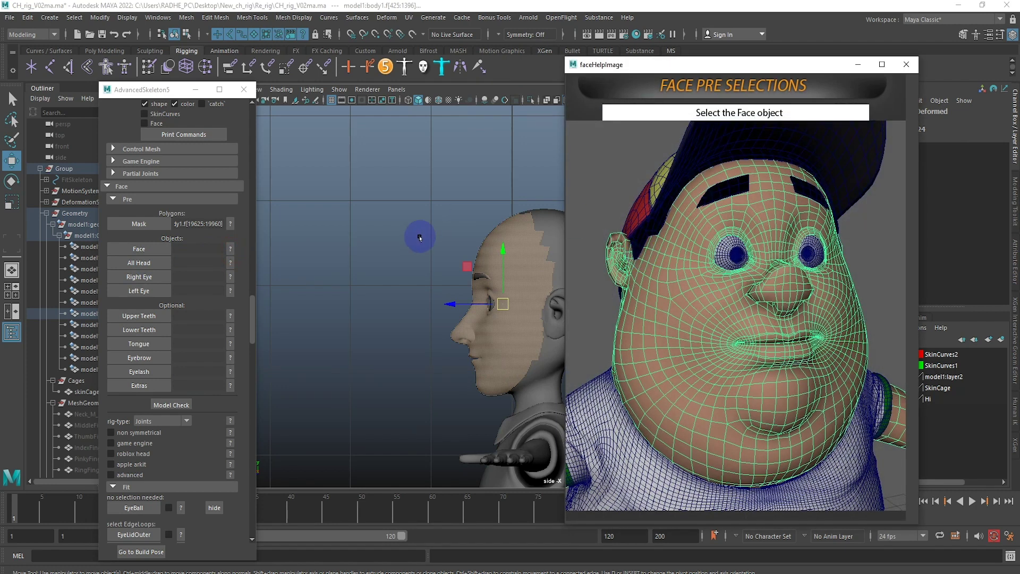
click(352, 181)
click(530, 263)
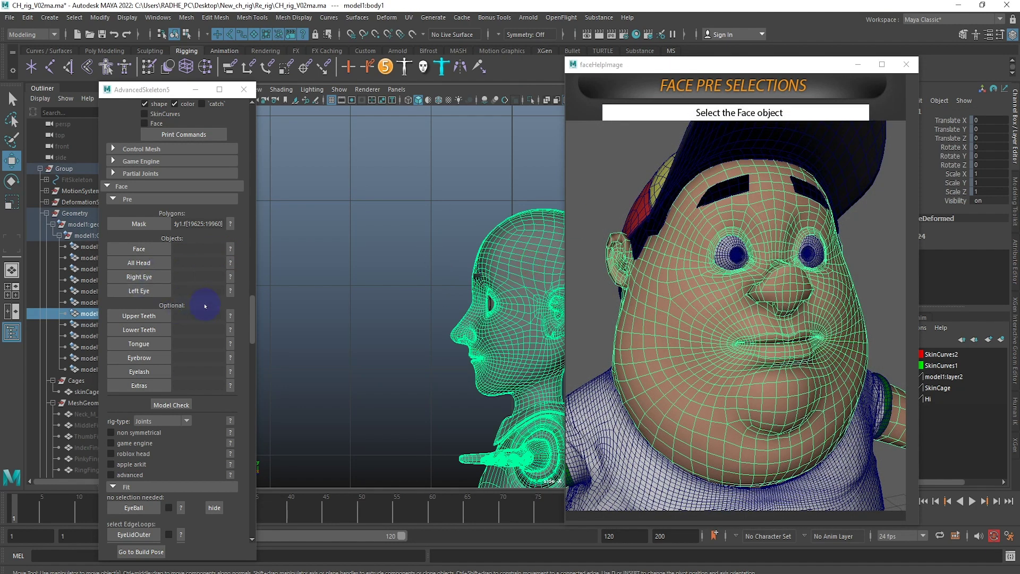
click(136, 248)
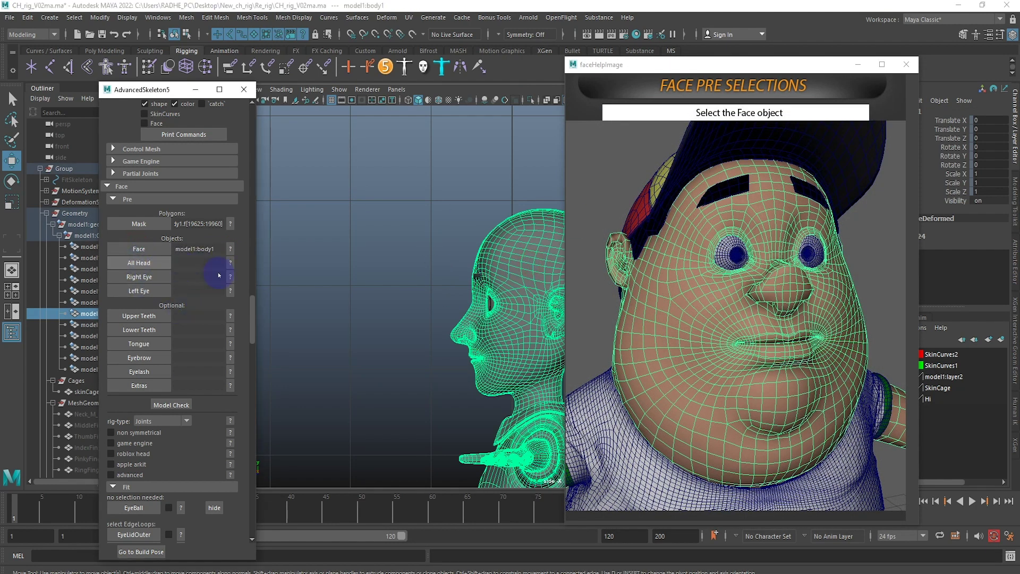
Step: Box-select the head and its parts in perspective view and load them as All Head
click(355, 243)
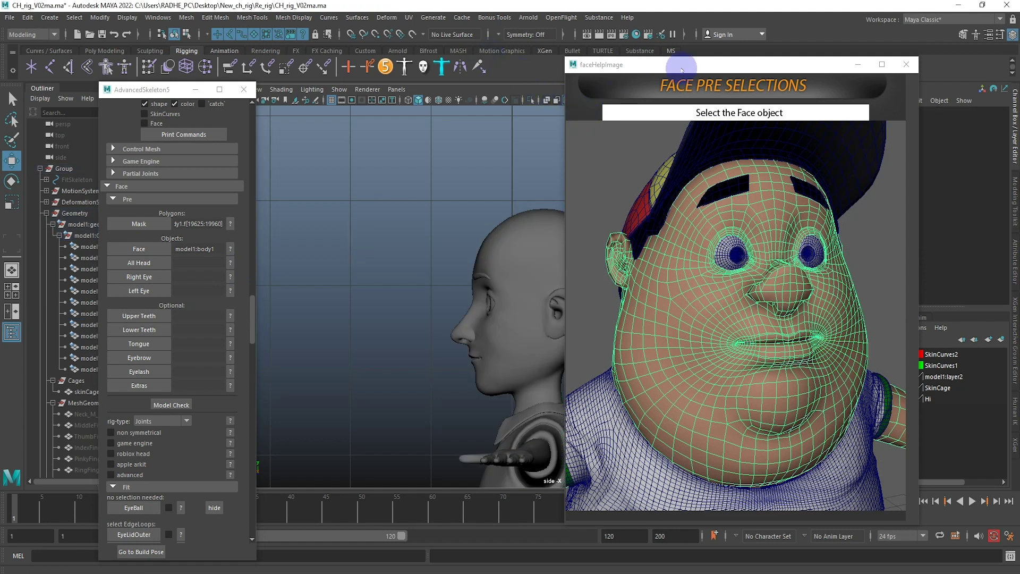
drag(648, 65, 763, 130)
drag(340, 197, 646, 374)
key(4)
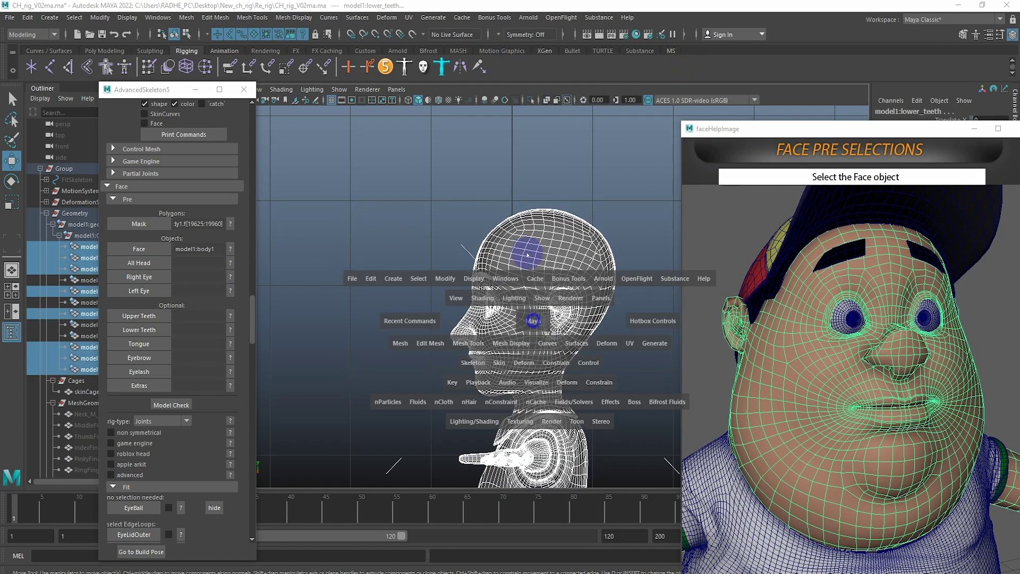
drag(524, 319, 540, 296)
scroll(531, 298, up, 3)
scroll(490, 338, up, 6)
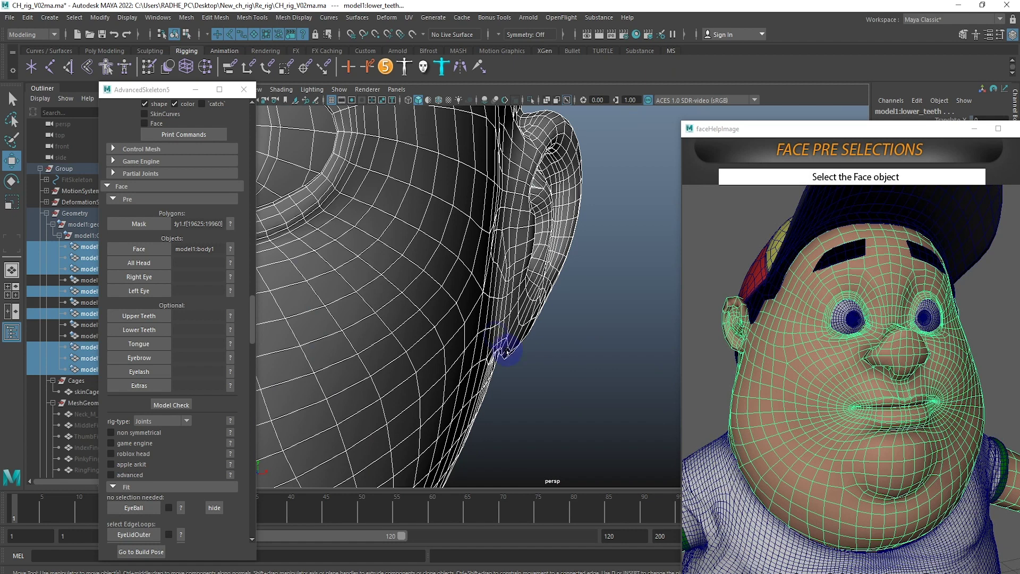
scroll(528, 298, down, 3)
scroll(445, 302, down, 3)
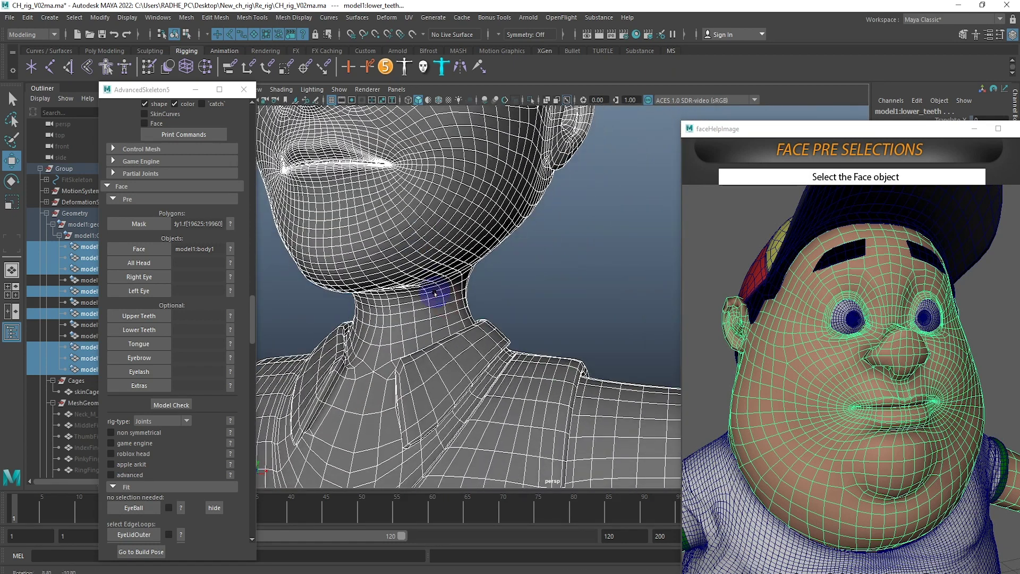
scroll(433, 289, down, 4)
drag(370, 129, 586, 271)
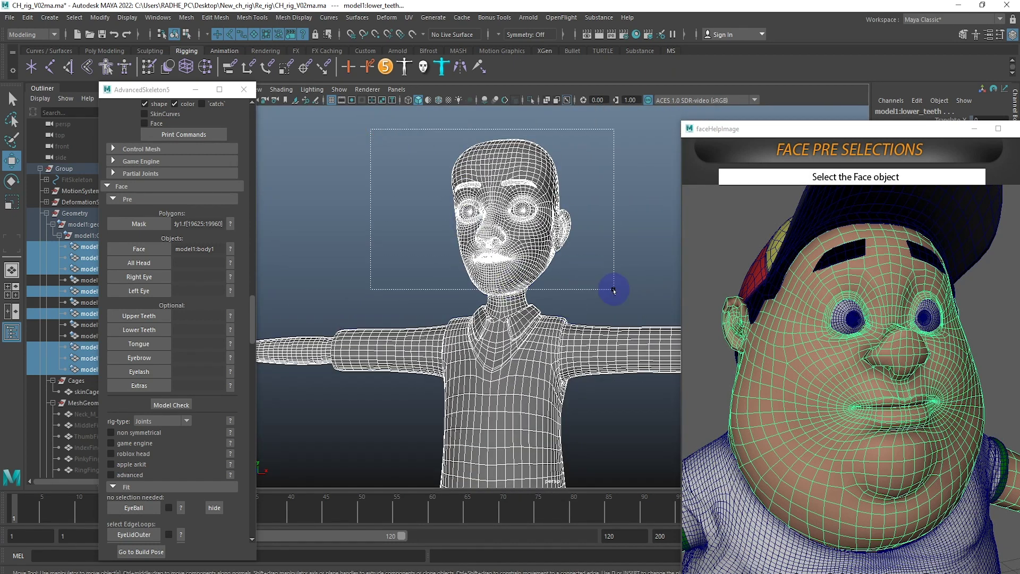
click(154, 321)
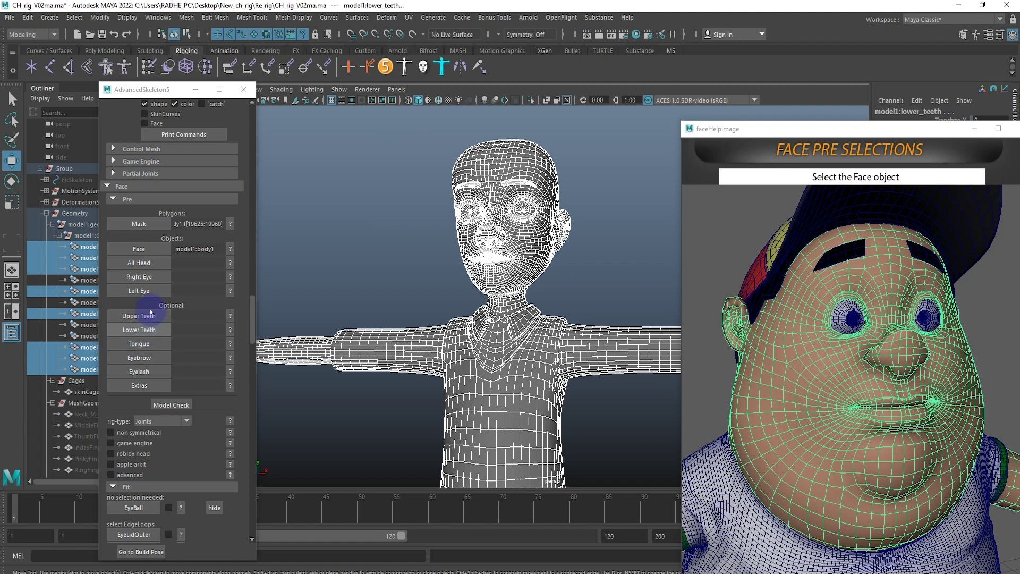
click(139, 263)
Step: Turn the view toward the eyes and select the right eyeball
click(425, 234)
scroll(482, 239, up, 3)
scroll(458, 293, up, 3)
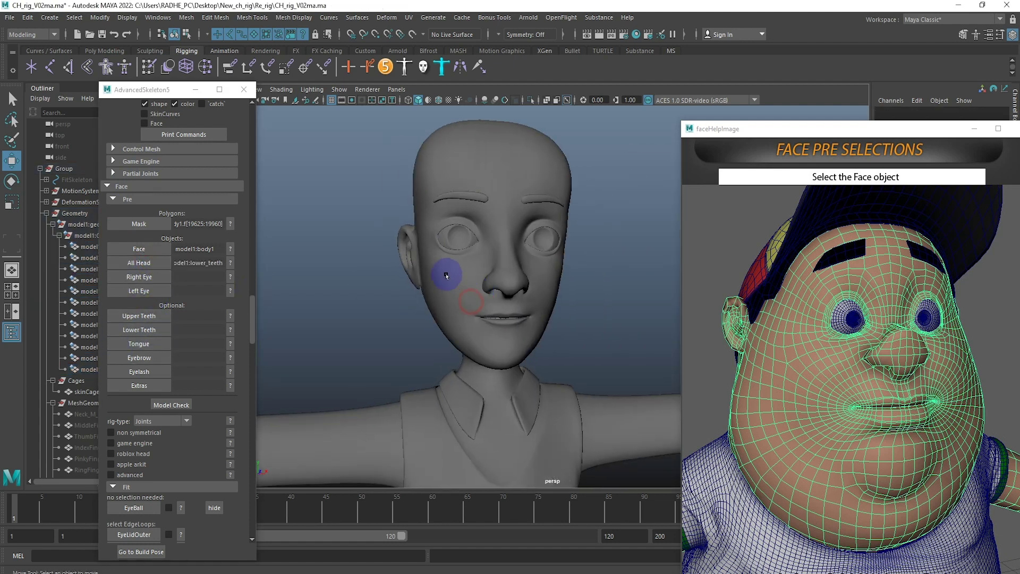
alt+drag(459, 293, 424, 319)
scroll(347, 269, up, 3)
click(347, 268)
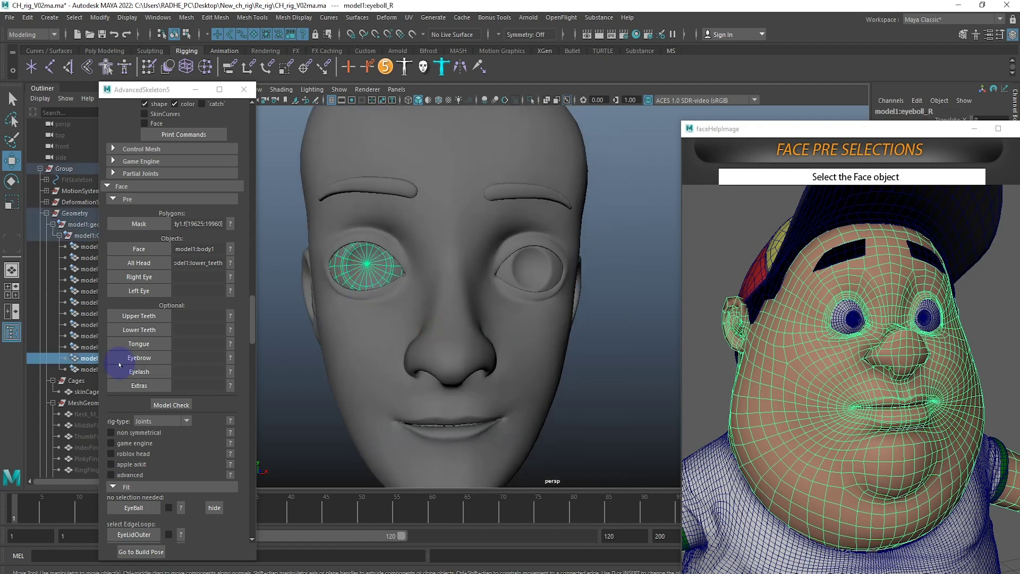
Step: Load eyeboll_R as Right Eye and eyeboll_L as Left Eye
click(231, 277)
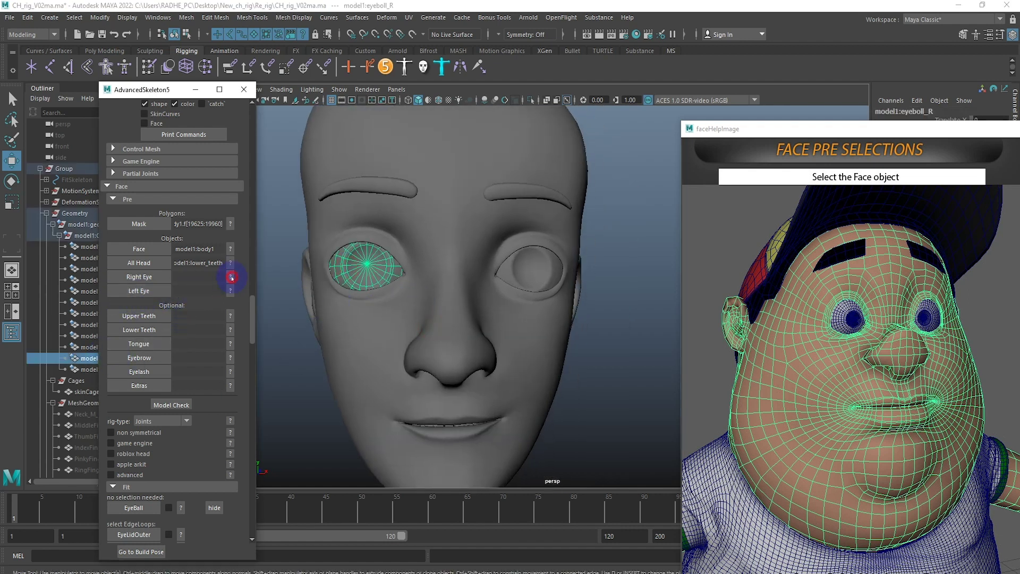
click(140, 277)
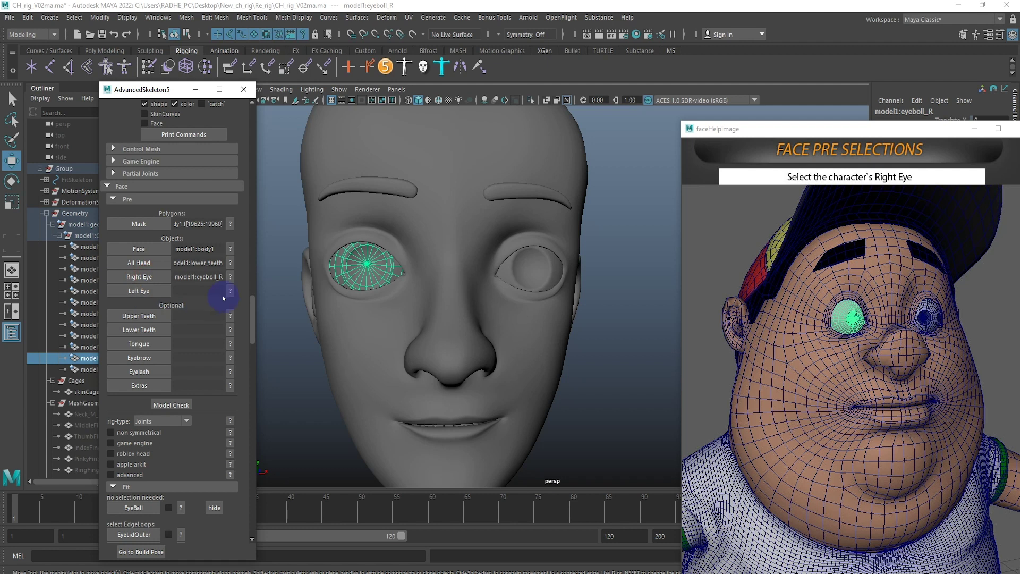
click(526, 270)
click(140, 290)
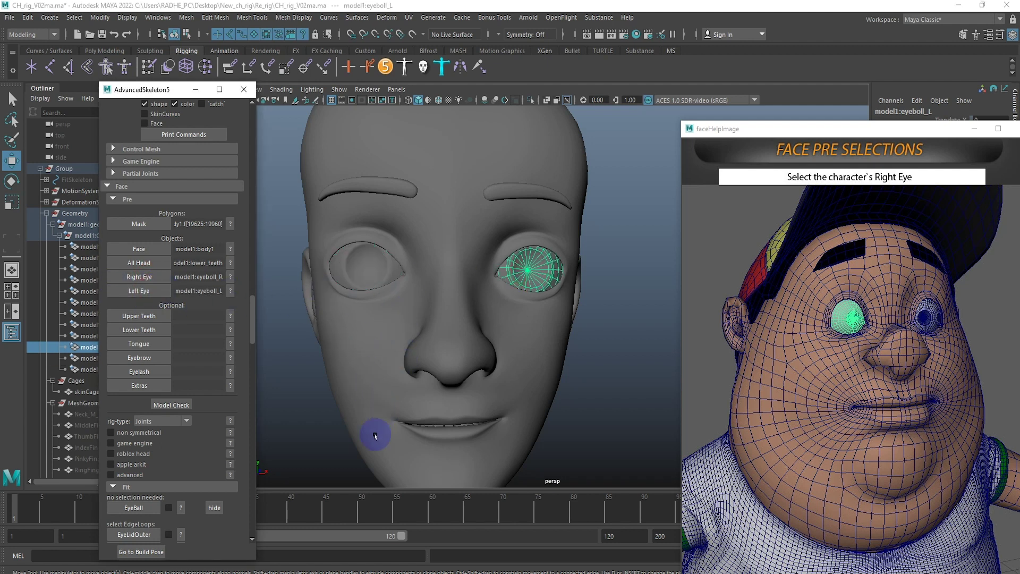
Step: Select the head mesh body1 and move the help picture aside
scroll(410, 298, up, 2)
scroll(449, 289, up, 2)
click(448, 289)
drag(945, 130, 530, 188)
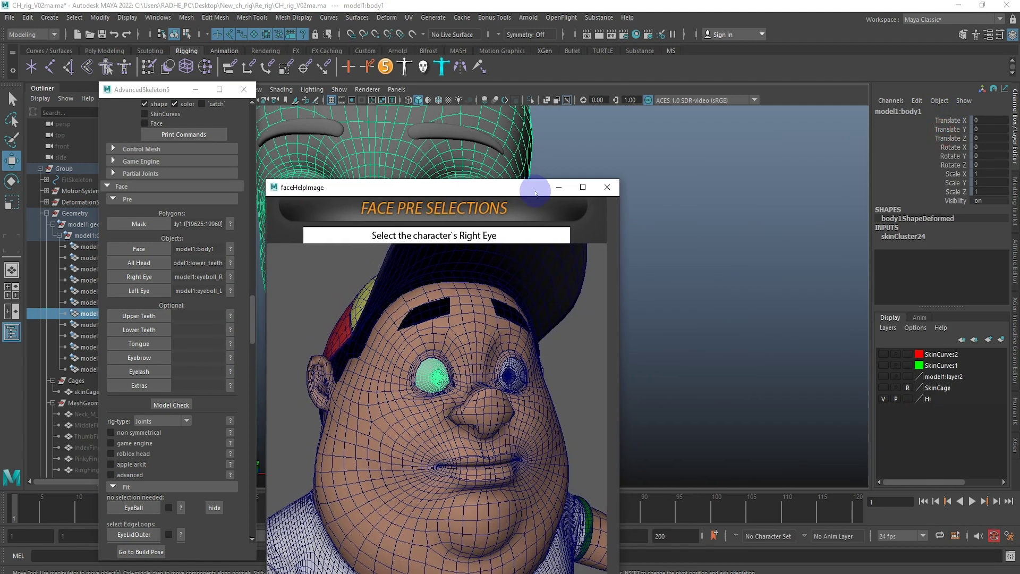
Step: Put the head mesh on a new layer and hide it
click(884, 399)
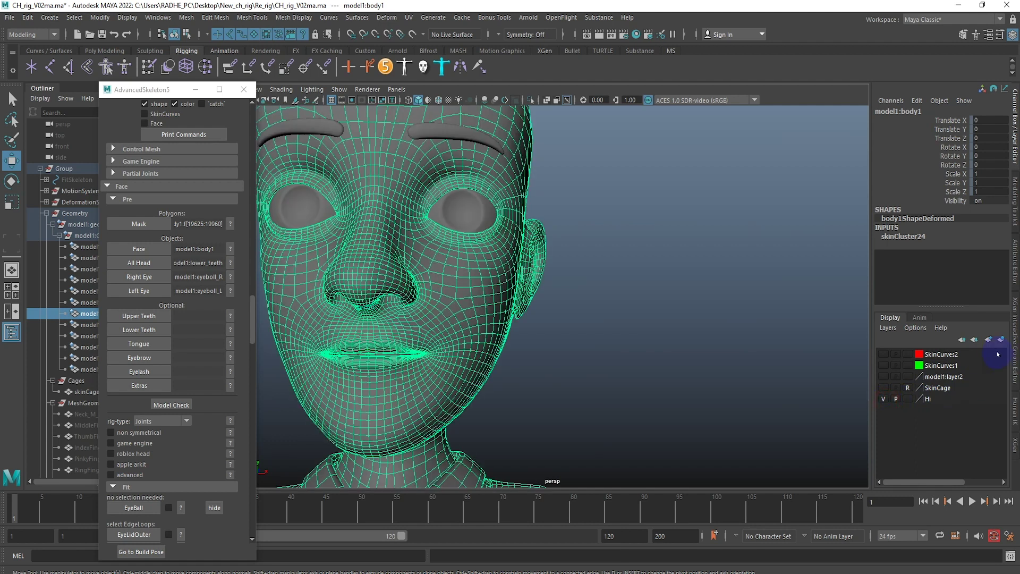
click(1002, 339)
click(884, 354)
click(530, 353)
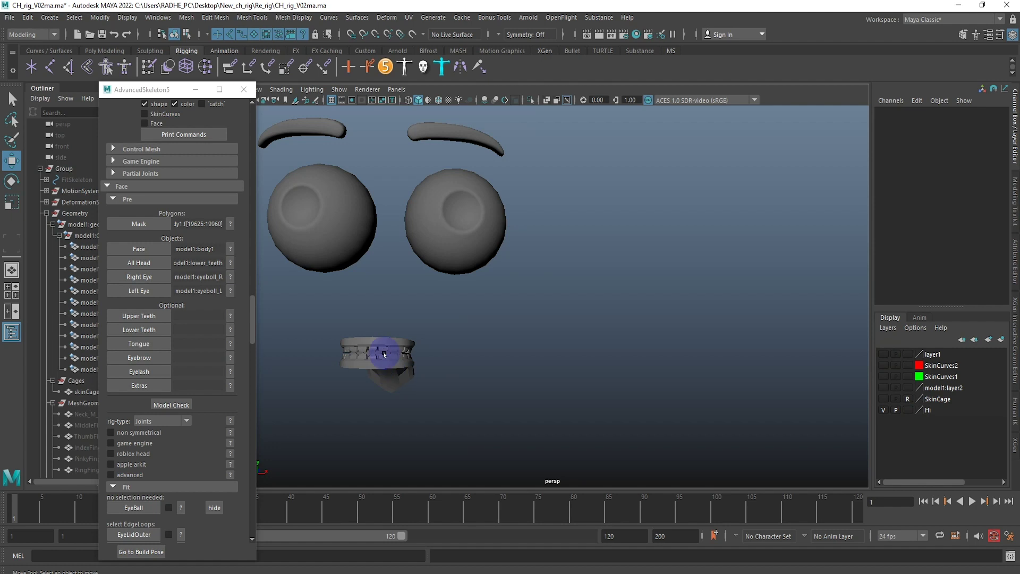
Step: Assign the teeth as Upper and Lower Teeth and the tongue as Tongue
click(378, 345)
click(139, 316)
click(151, 330)
click(392, 382)
click(139, 344)
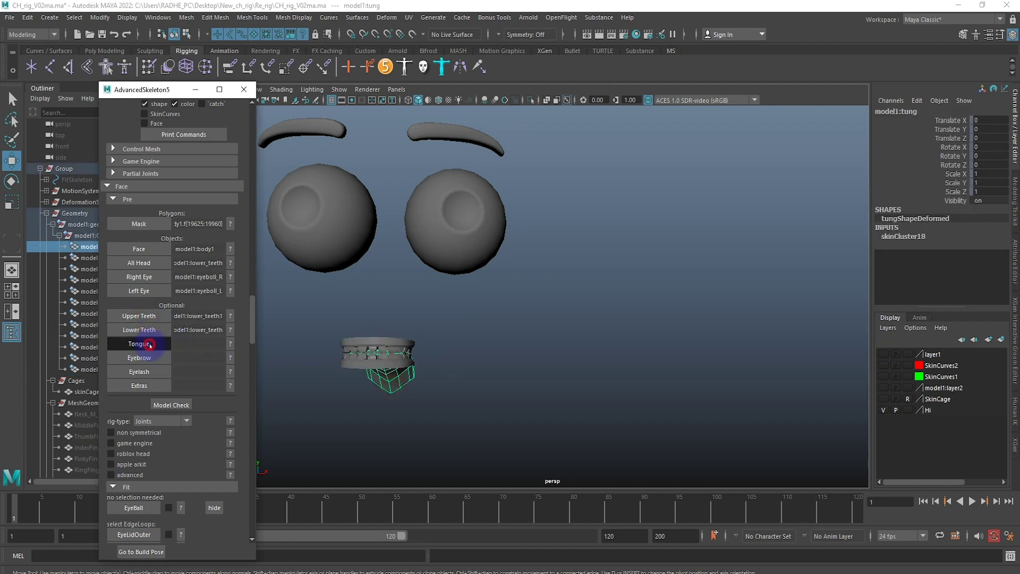
Step: Select both eyebrow meshes and assign them as the Eyebrow objects
click(230, 358)
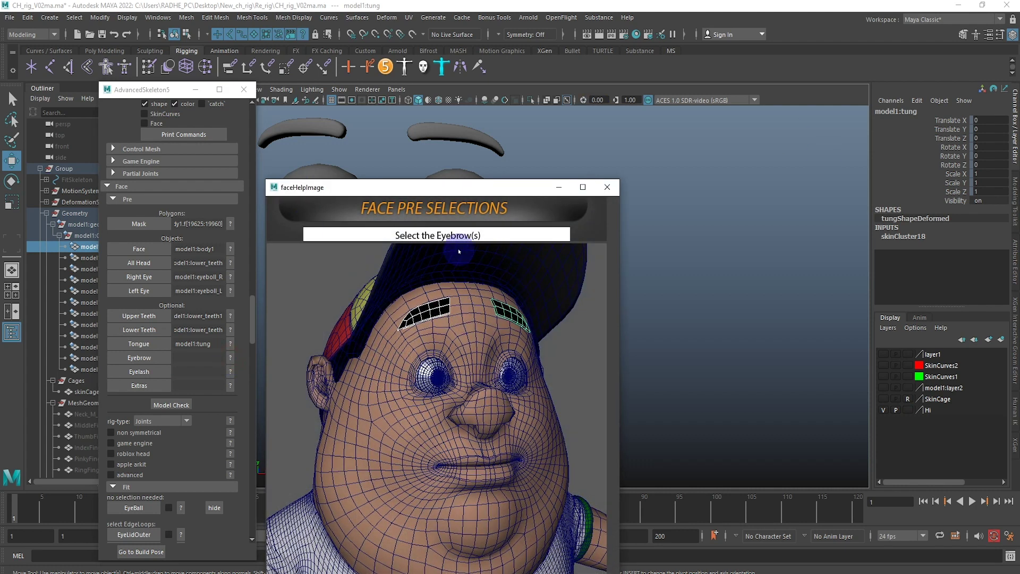
drag(471, 186, 680, 228)
click(428, 133)
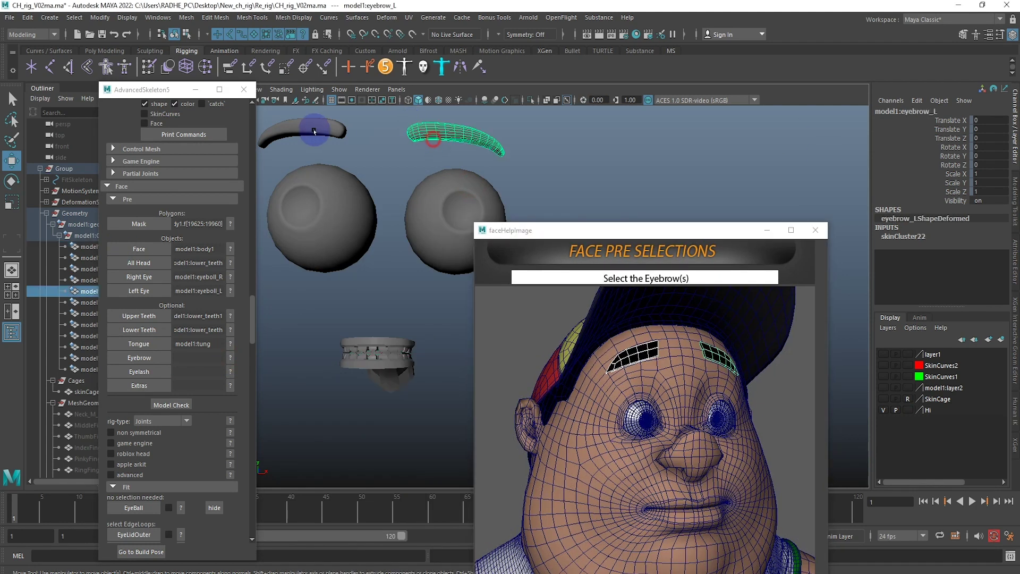
shift+click(301, 127)
click(140, 358)
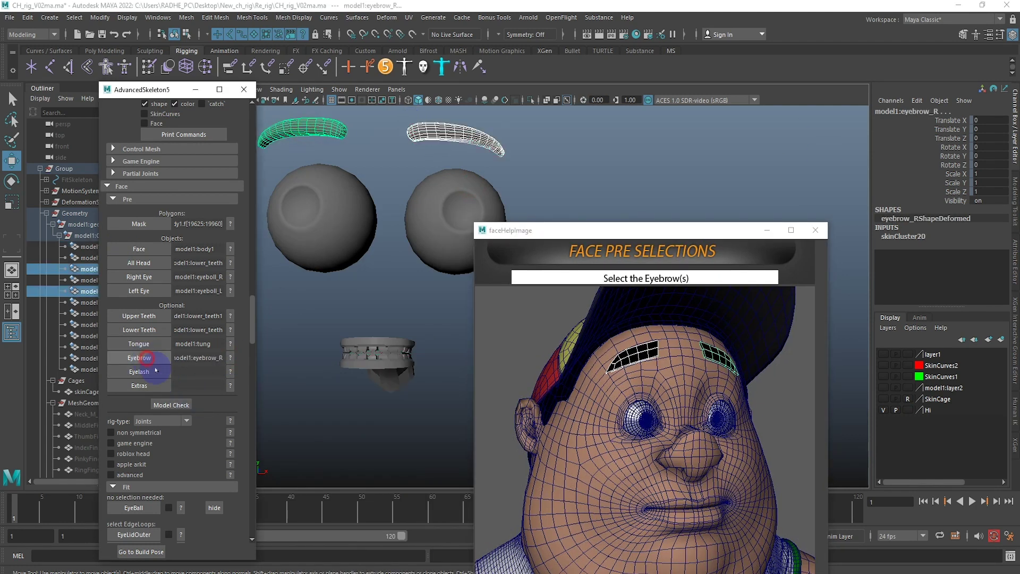
Step: Check the eyelash and extra-object help pictures, then scroll down the panel
click(229, 371)
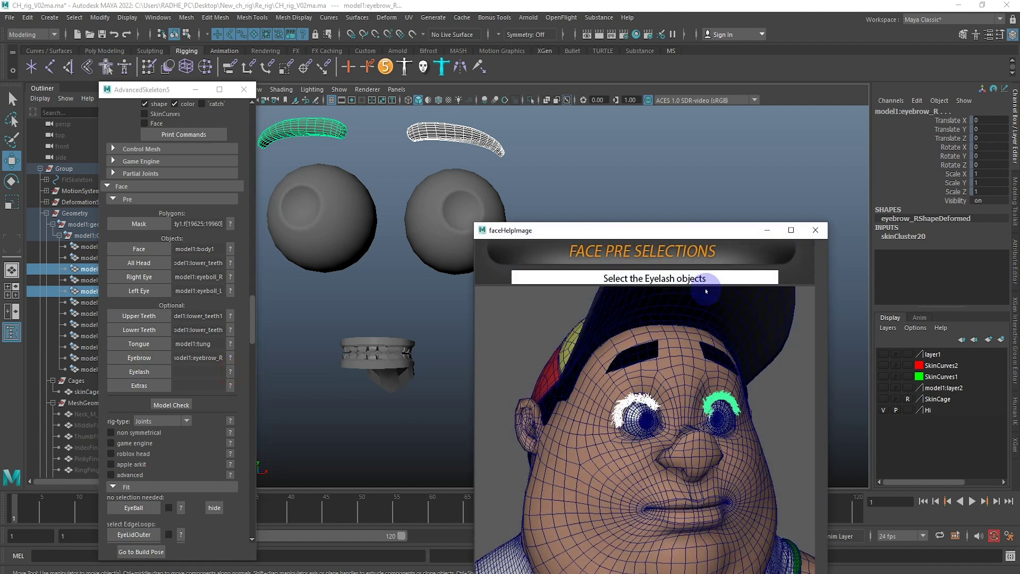
click(815, 230)
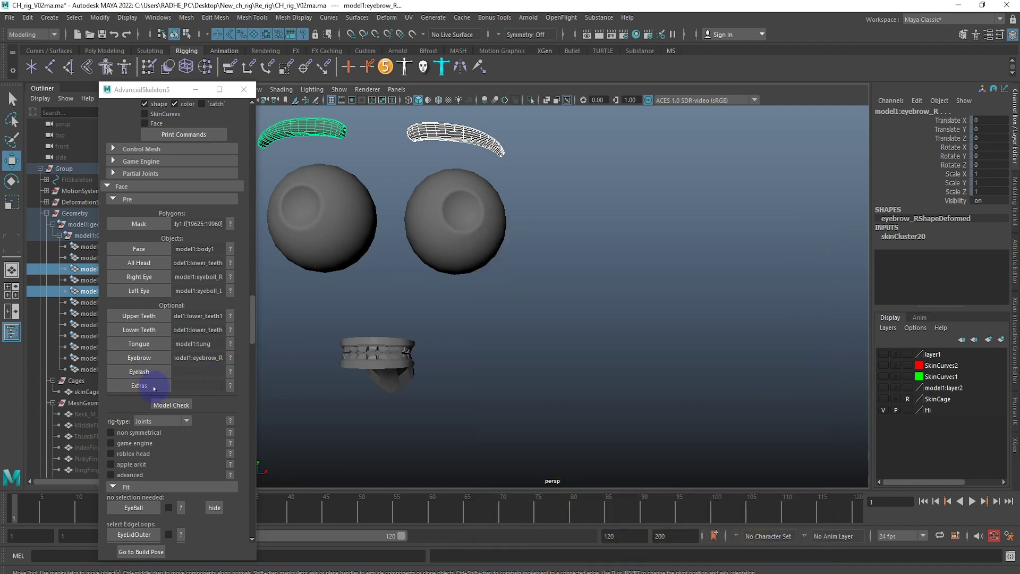
click(230, 387)
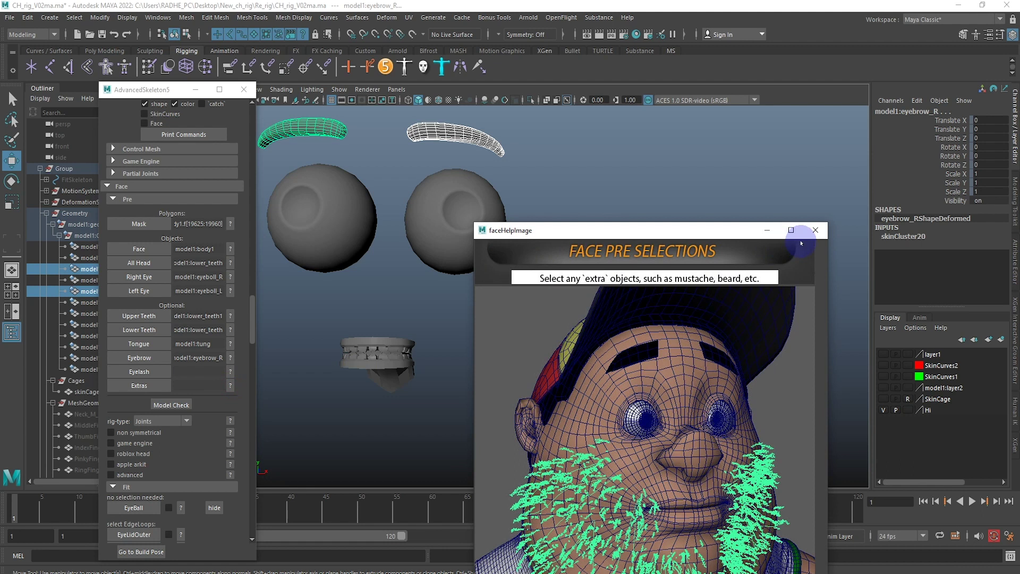
click(815, 231)
scroll(218, 442, down, 5)
scroll(213, 319, down, 3)
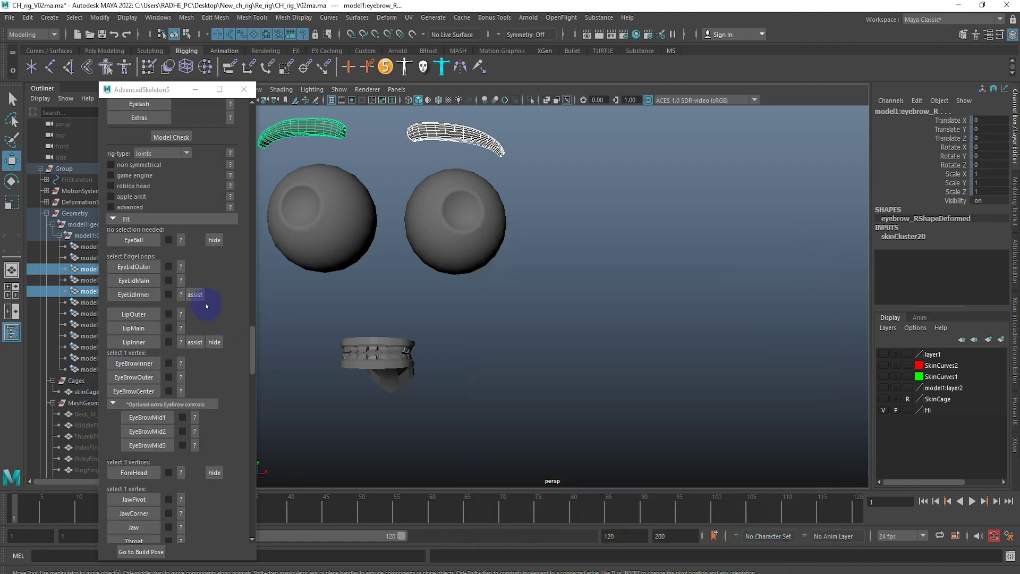
Step: Create the FitEyeBall from the selected right eyeball, confirming replacement of the eyes
scroll(205, 303, down, 1)
click(483, 296)
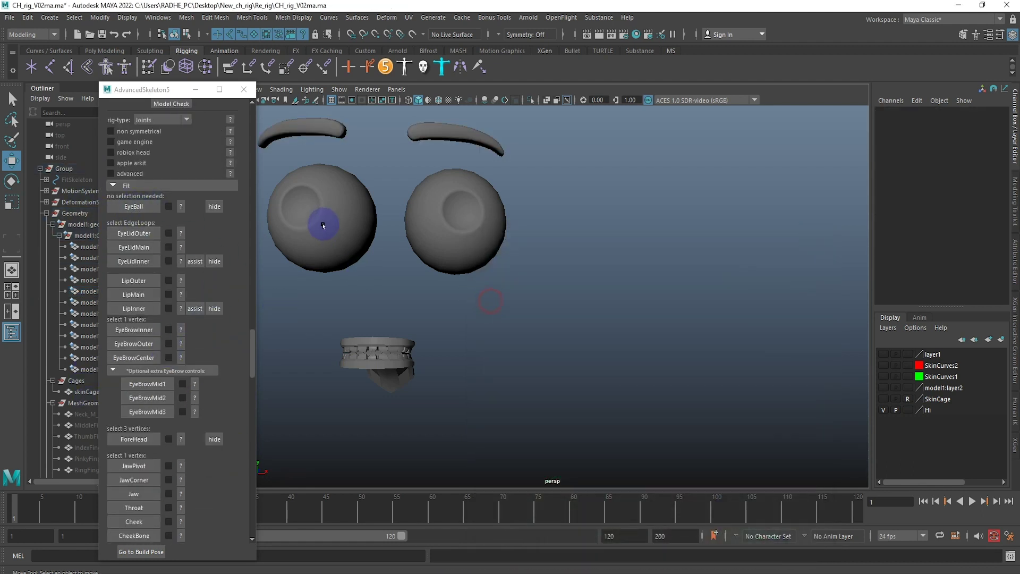
click(324, 223)
click(176, 208)
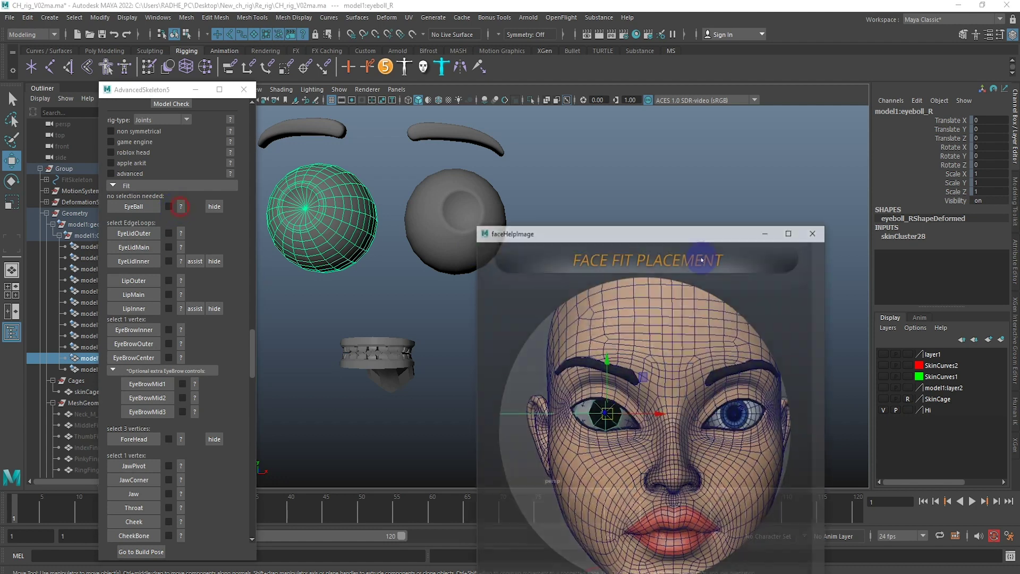
click(822, 231)
click(134, 206)
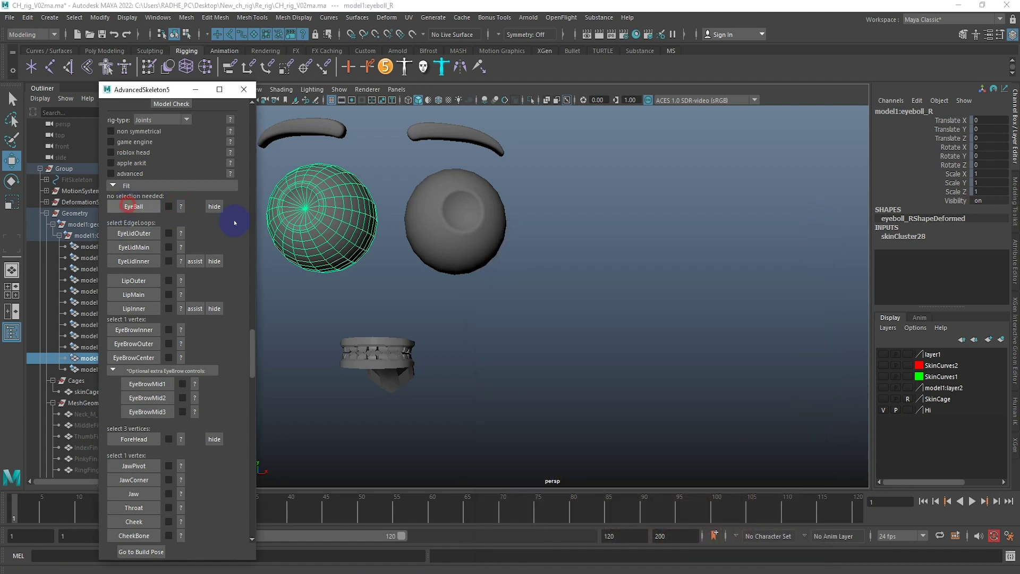
click(489, 298)
Step: Move FitEyeBall onto the right eye and rotate it around Y to match the pupil
mouse_move(488, 299)
alt+mouse_down()
mouse_move(337, 200)
mouse_move(369, 383)
mouse_move(444, 309)
mouse_move(403, 461)
mouse_move(478, 289)
mouse_move(435, 278)
alt+mouse_up()
drag(513, 217, 546, 313)
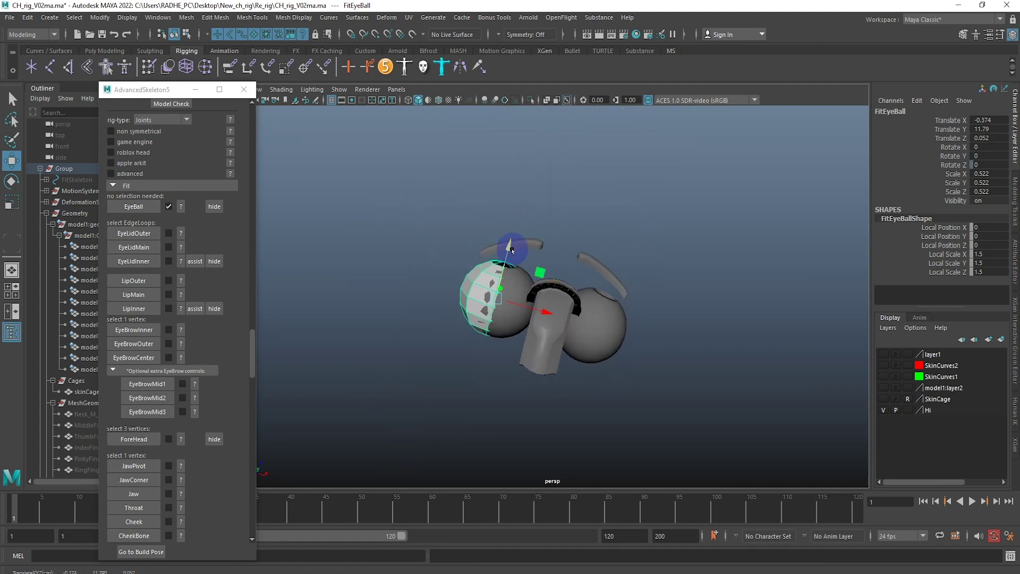
mouse_move(421, 303)
alt+mouse_down()
mouse_move(405, 376)
mouse_move(356, 190)
mouse_move(441, 328)
alt+mouse_up()
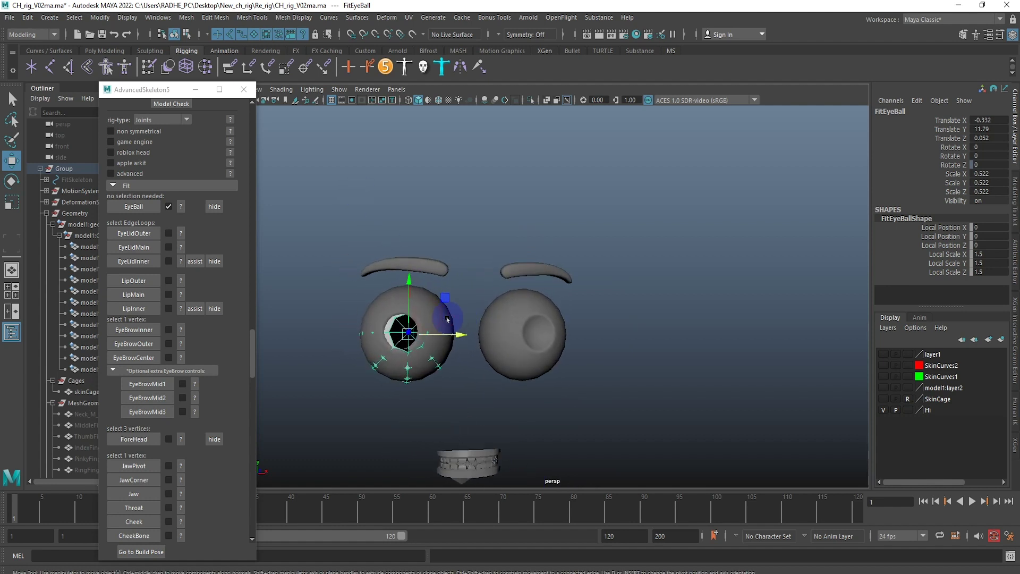
key(e)
drag(439, 333, 434, 333)
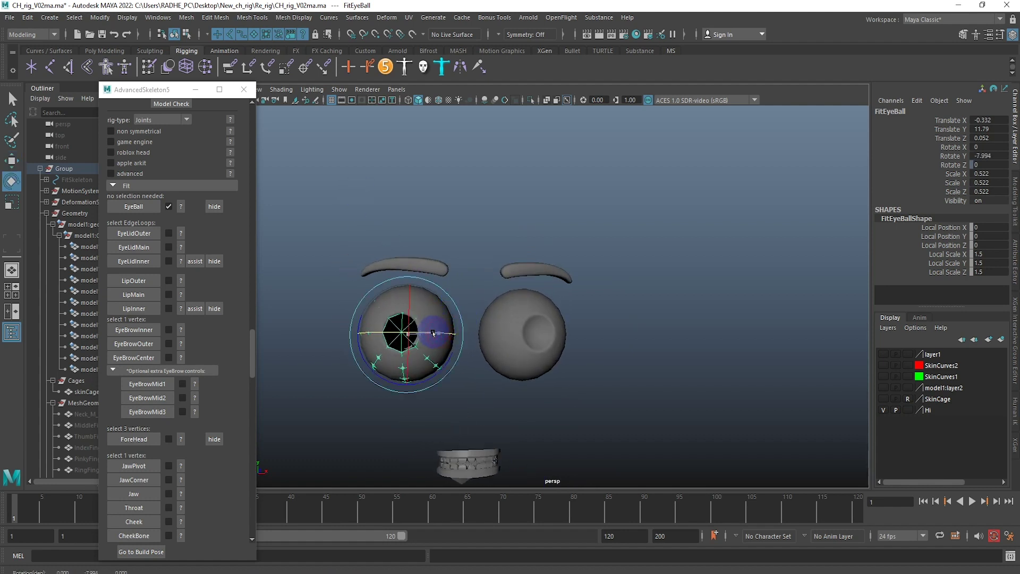
click(655, 410)
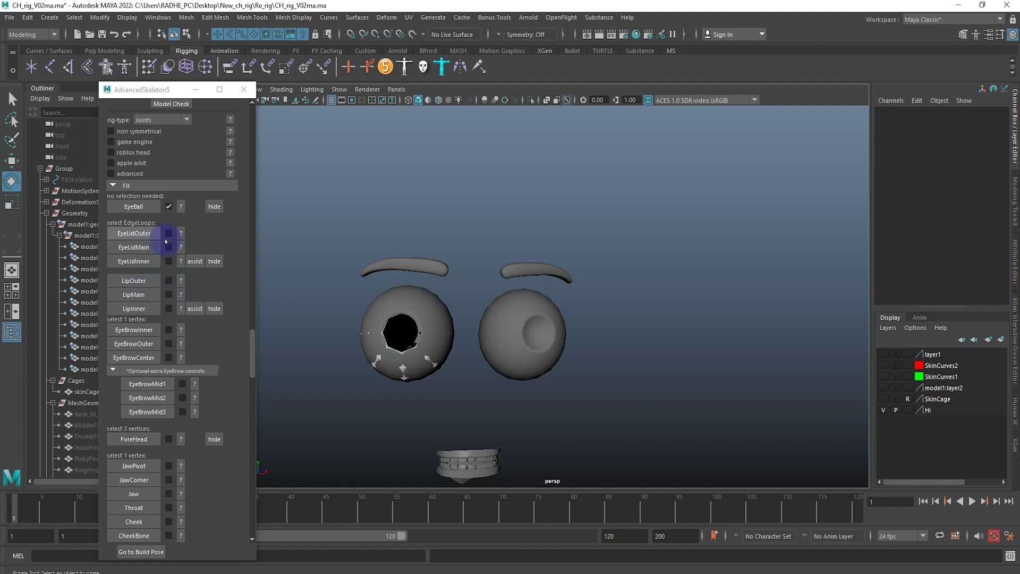
click(182, 234)
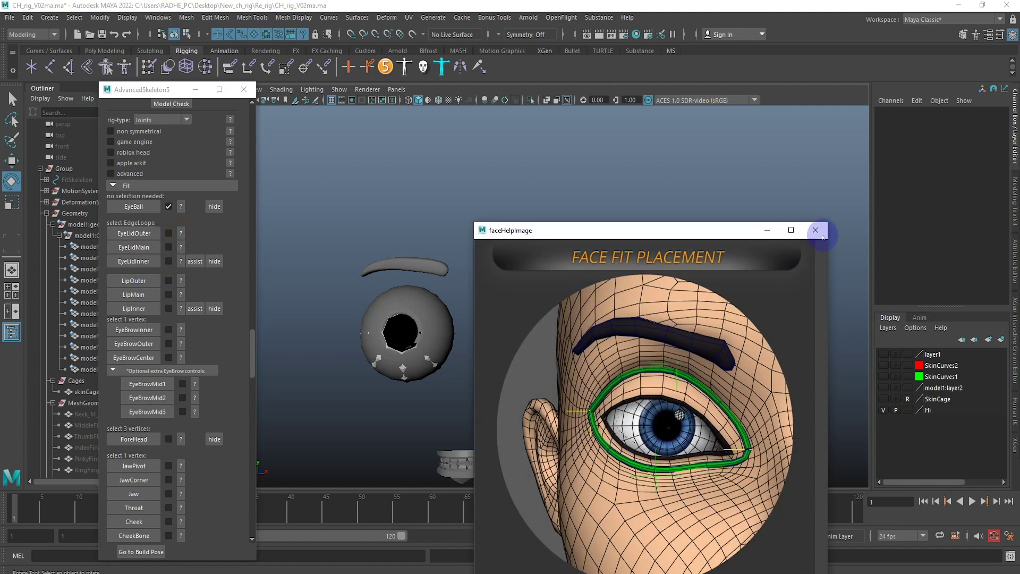
click(816, 230)
alt+right_drag(282, 230, 489, 253)
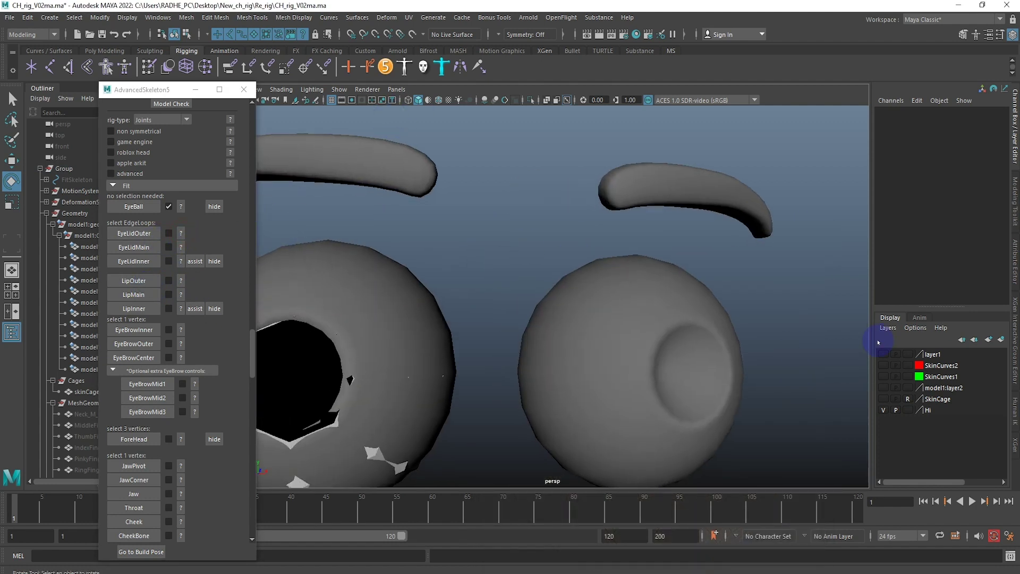
Step: Unhide layer1 and select the outer eye-rim edge loop on body1 for EyeLidOuter
click(888, 354)
alt+right_drag(677, 330, 399, 289)
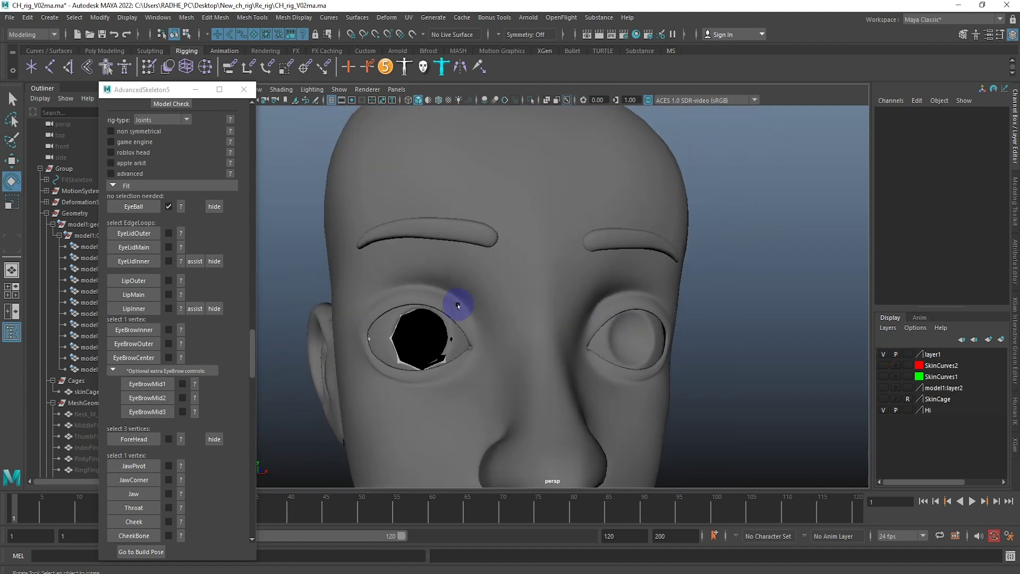
click(459, 300)
mouse_move(459, 300)
alt+right_down()
mouse_move(510, 317)
mouse_move(489, 273)
alt+right_up()
double_click(490, 273)
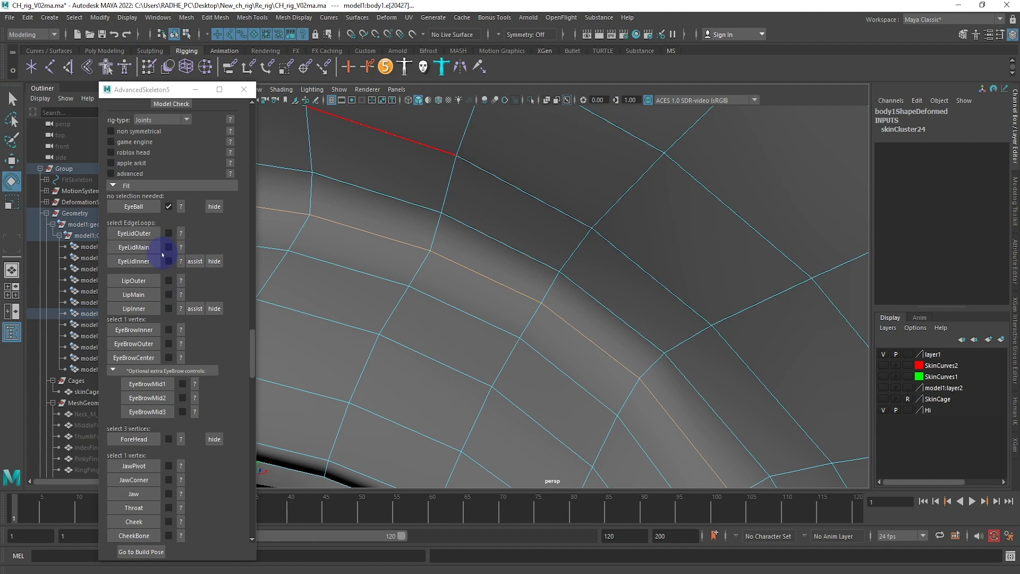
click(181, 234)
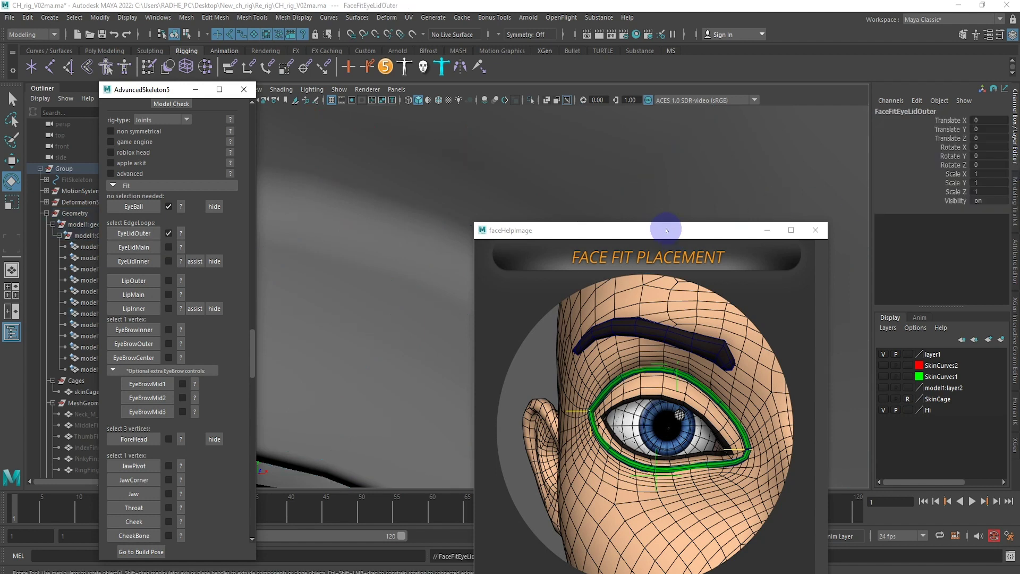
drag(666, 230, 757, 121)
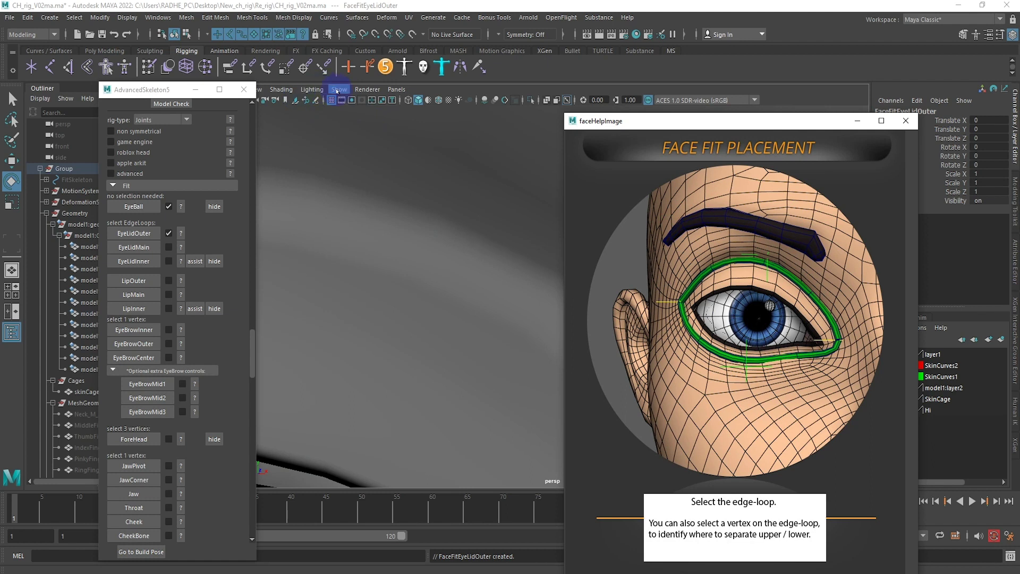
Step: Adjust the viewport Show filters to change which objects are displayed
click(336, 91)
click(382, 173)
scroll(478, 268, down, 3)
scroll(416, 244, down, 3)
scroll(433, 212, up, 2)
scroll(413, 269, up, 2)
scroll(413, 269, up, 2)
scroll(483, 228, up, 2)
Step: Select the eyelid edge loop inside the outer one on body1 and create EyeLidMain
click(492, 187)
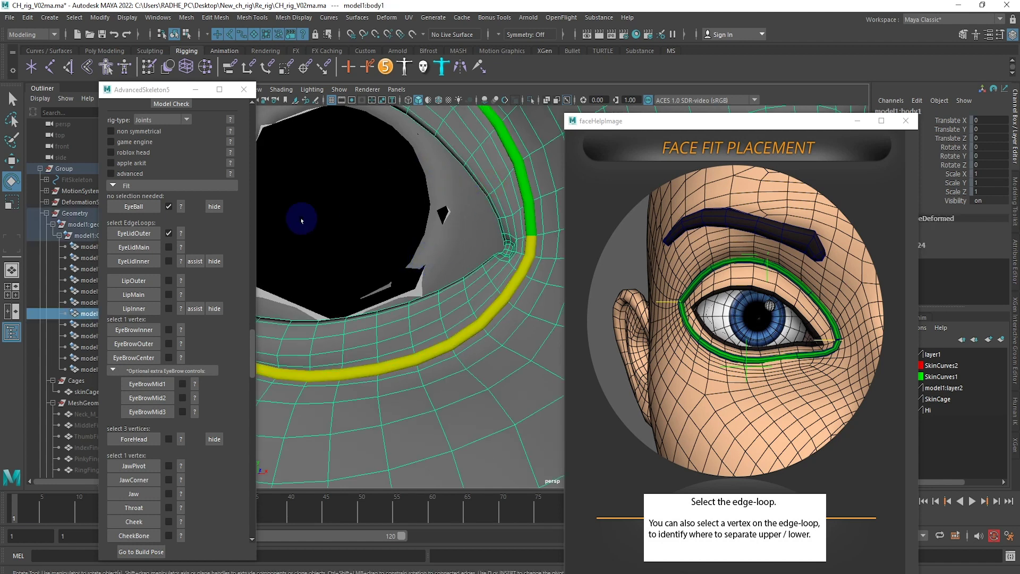
click(181, 260)
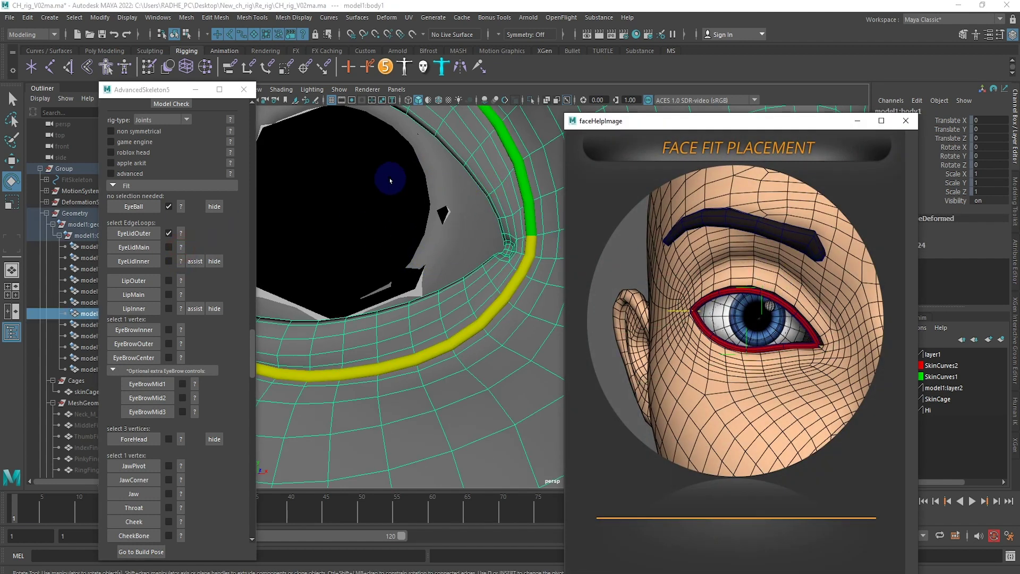
click(467, 189)
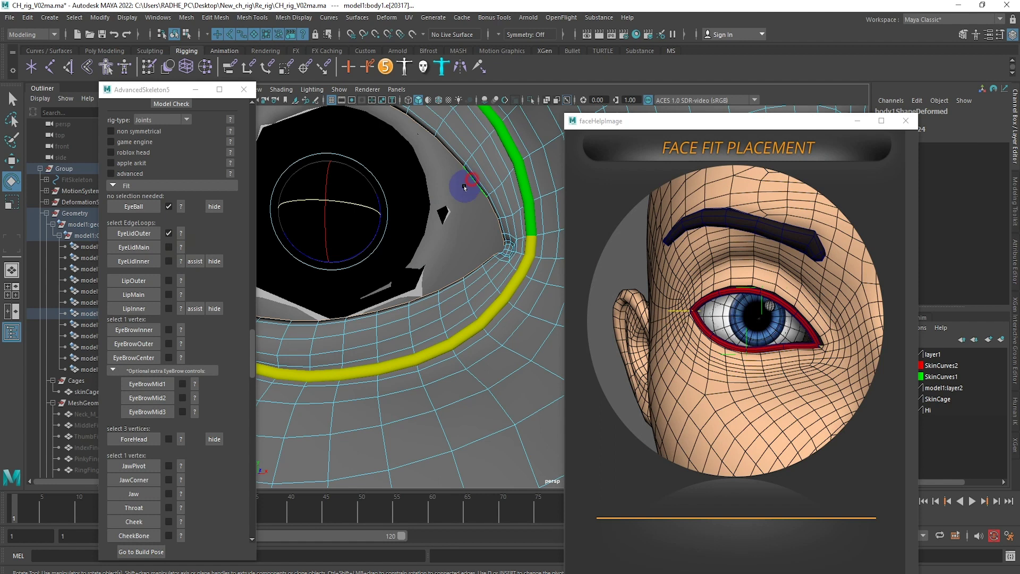
scroll(494, 191, up, 3)
scroll(426, 201, down, 3)
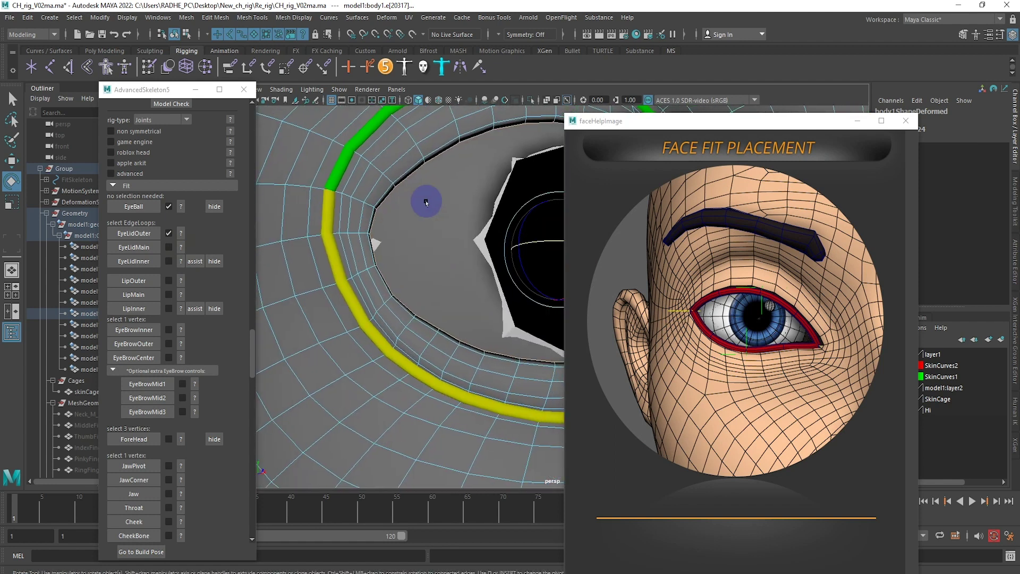
mouse_move(429, 209)
alt+mouse_down()
mouse_move(394, 164)
mouse_move(398, 141)
mouse_move(387, 195)
alt+mouse_up()
click(147, 249)
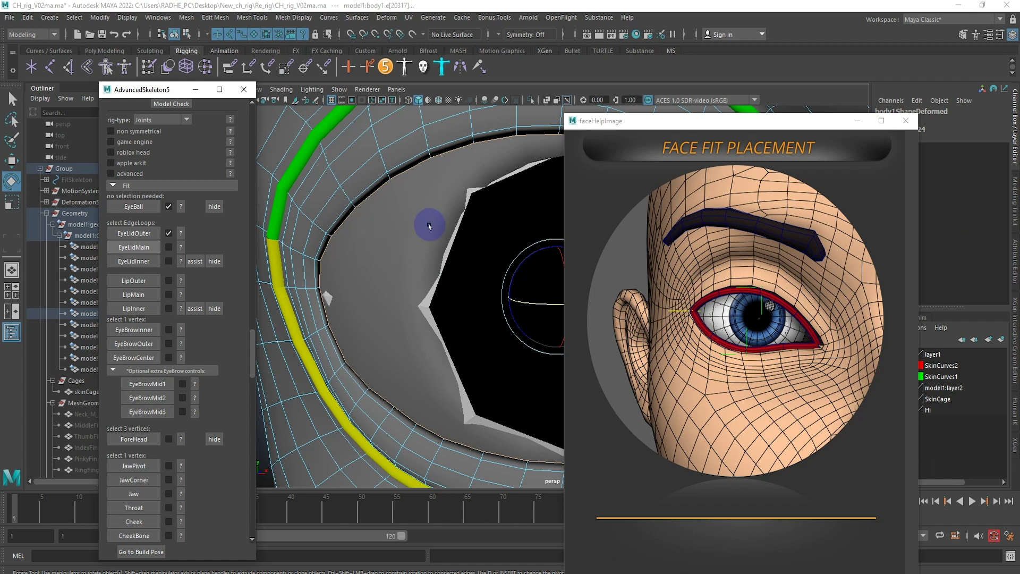
Step: Scroll the panel and view the inner eyelid loop help picture
scroll(430, 227, down, 5)
scroll(333, 278, up, 3)
scroll(446, 221, up, 3)
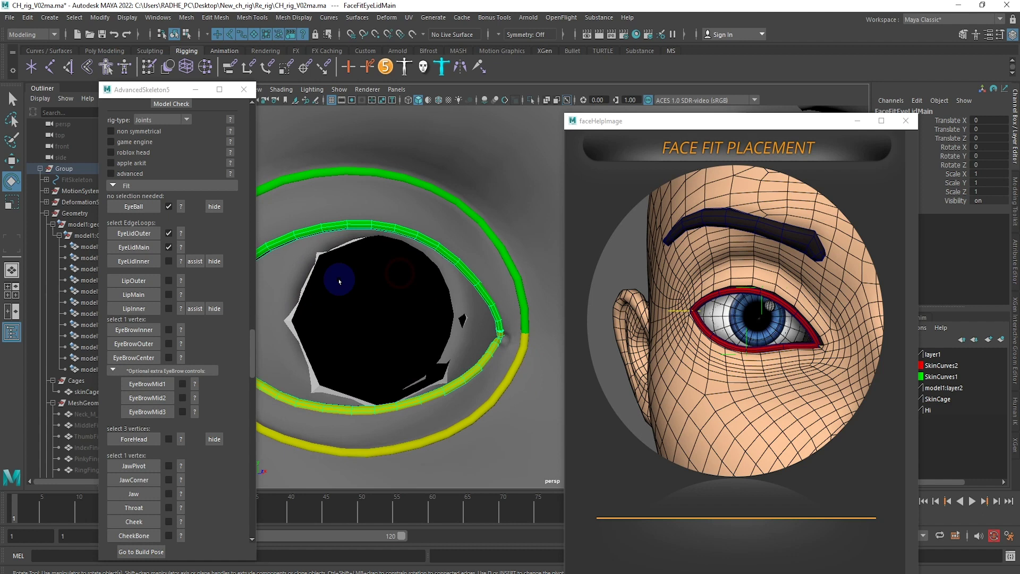
click(181, 262)
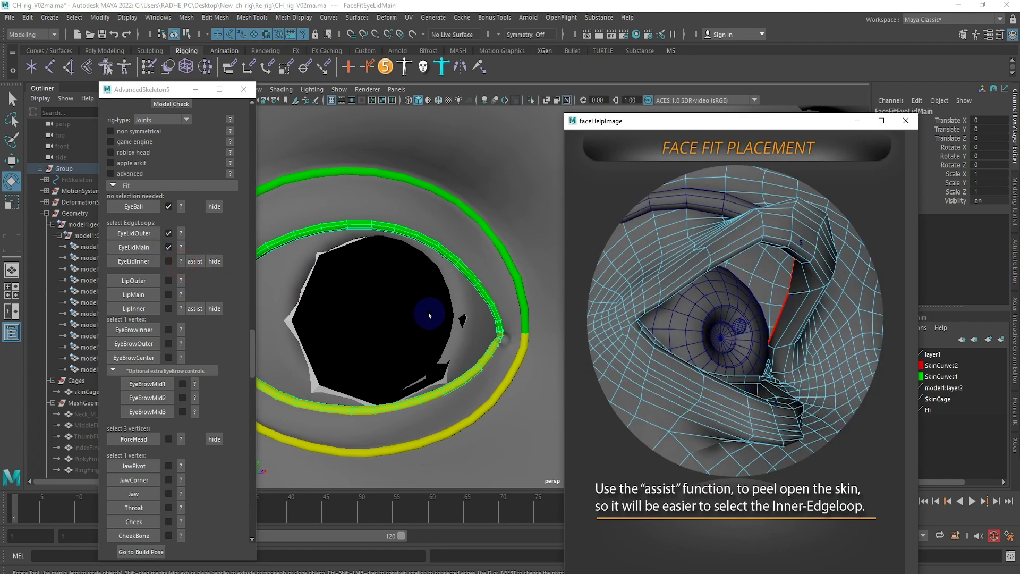
Step: Peel the eyelid open with the EyeLidInner assist and create EyeLidInner from the inner edge loop
click(196, 261)
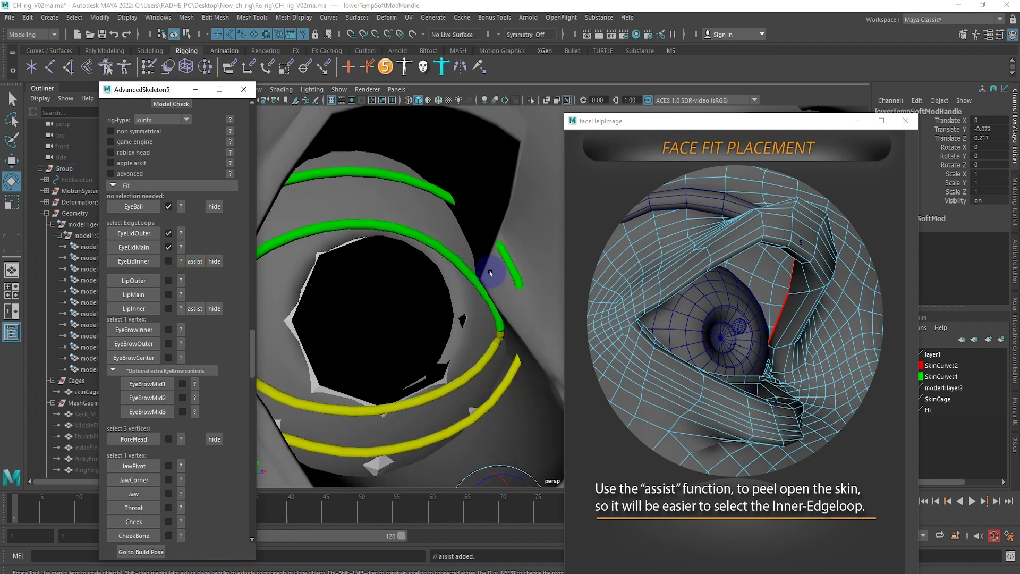
click(484, 153)
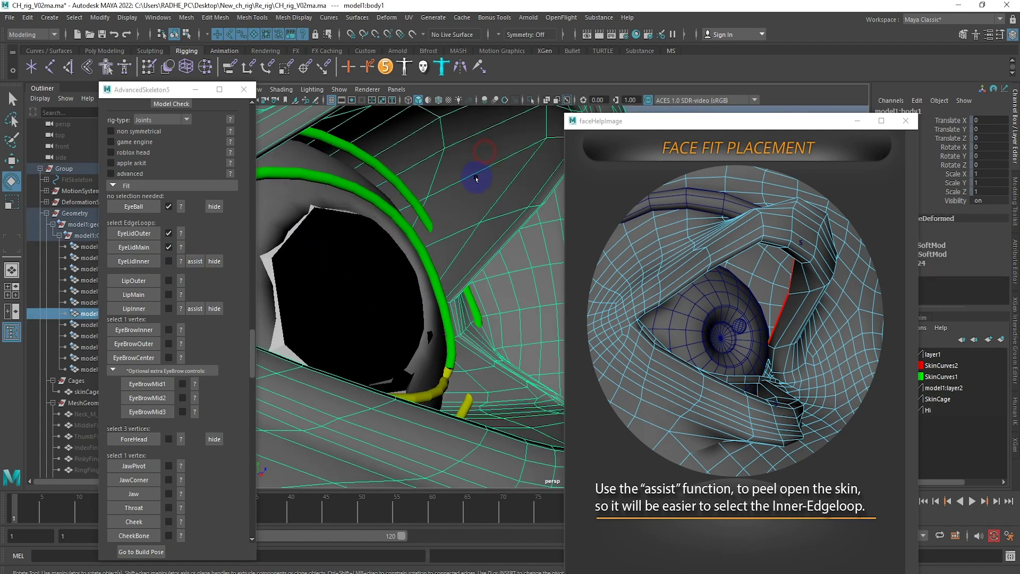
click(439, 163)
alt+drag(439, 165, 485, 201)
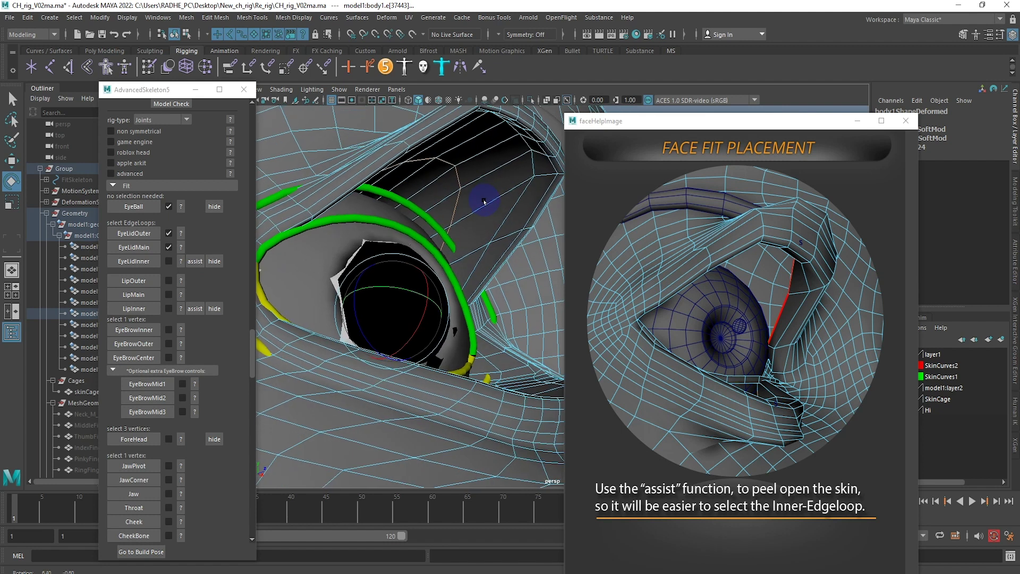
click(466, 259)
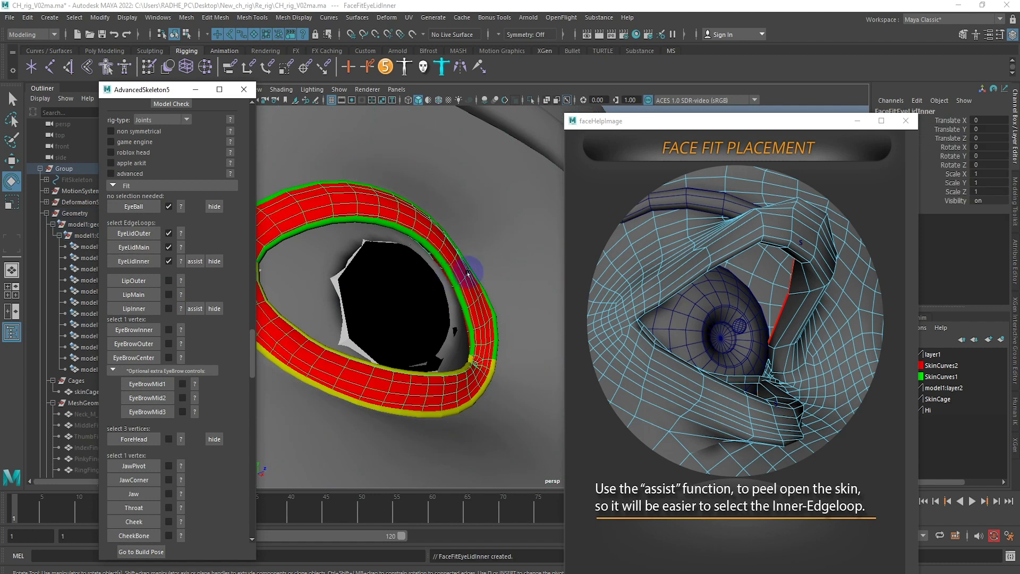
alt+drag(391, 298, 292, 250)
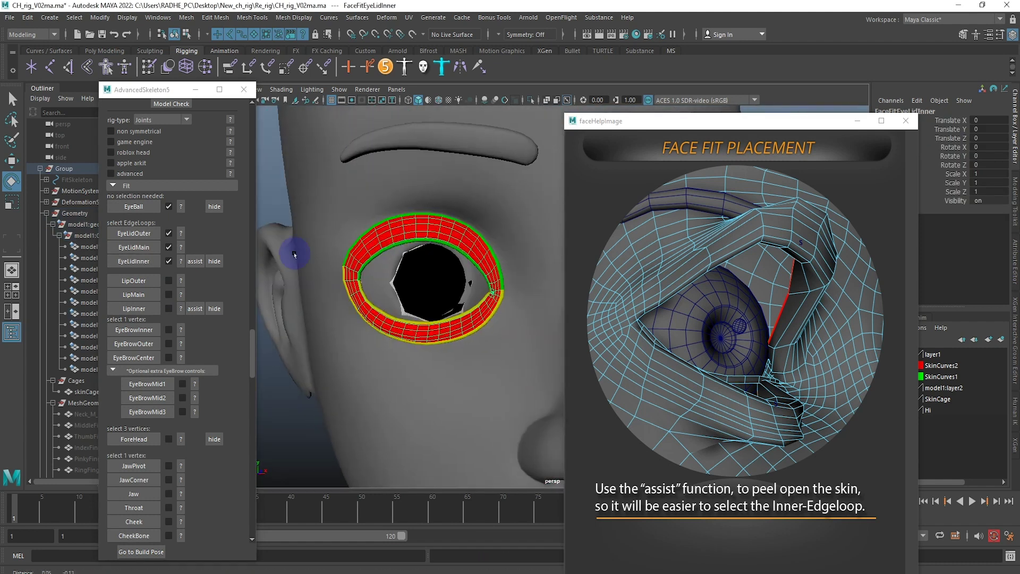
Step: Select the outer lip edge loop in edge mode and create the LipOuter fit
click(181, 281)
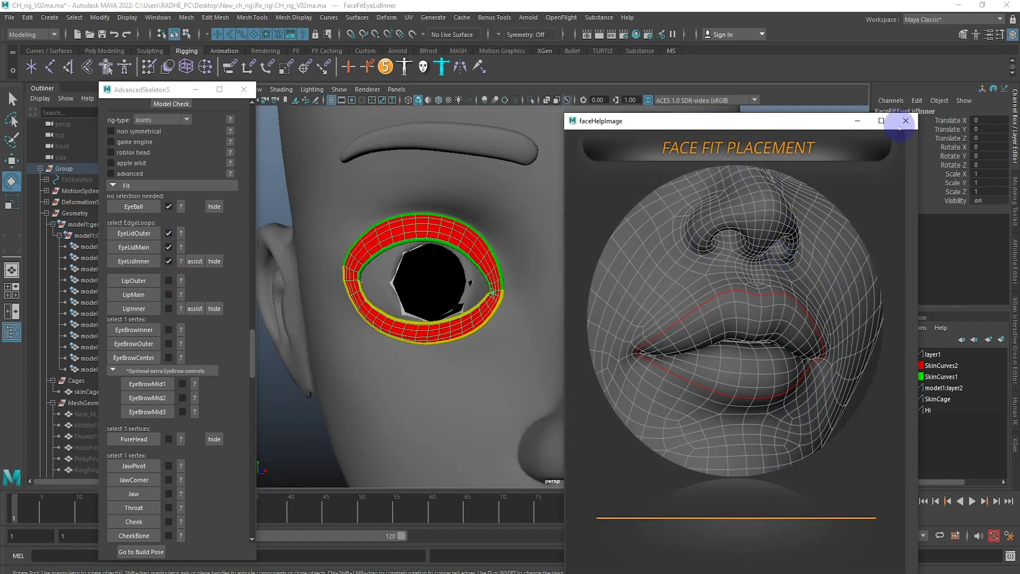
click(906, 121)
alt+middle_drag(524, 303, 399, 87)
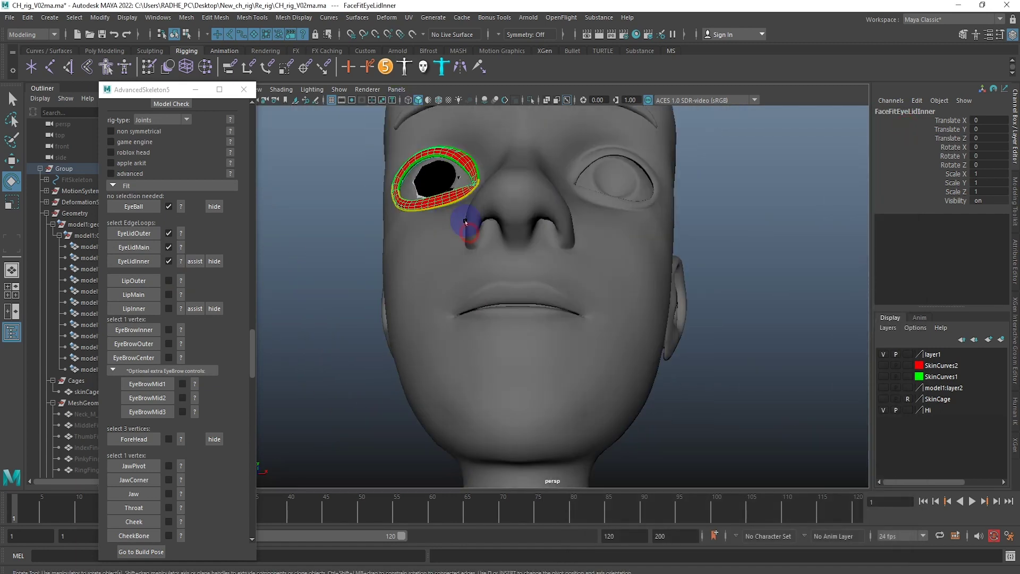
alt+right_drag(456, 217, 503, 348)
mouse_move(503, 348)
alt+mouse_down()
mouse_move(549, 337)
mouse_move(423, 287)
alt+mouse_up()
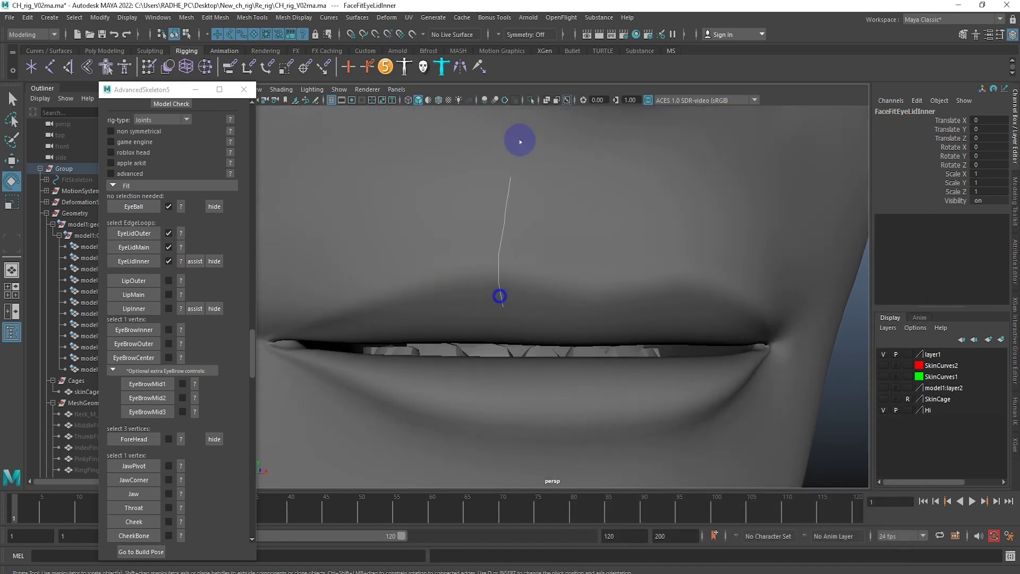
key(F10)
click(494, 273)
alt+right_drag(674, 278, 570, 264)
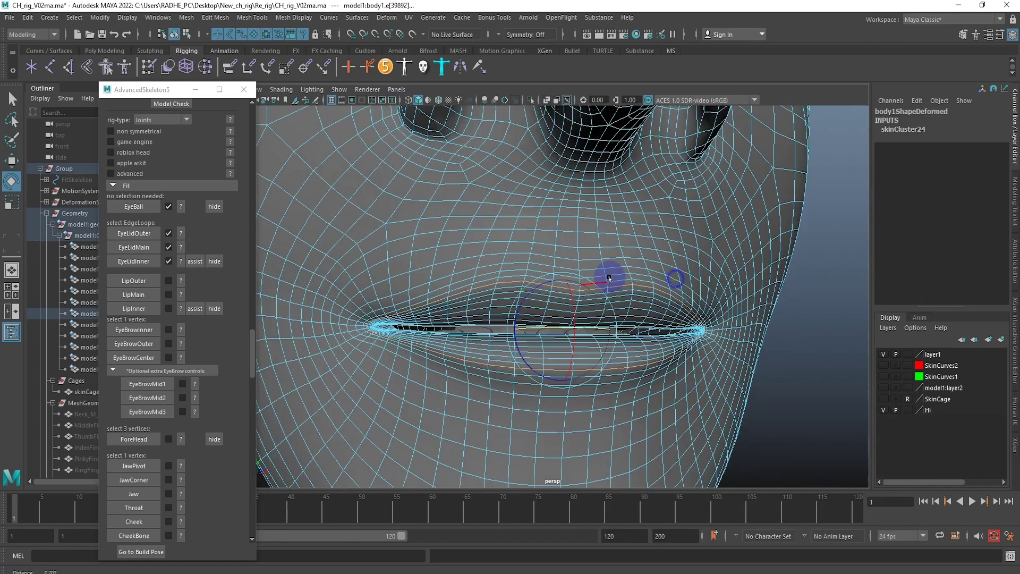
mouse_move(569, 264)
alt+mouse_down()
mouse_move(449, 263)
mouse_move(510, 288)
alt+mouse_up()
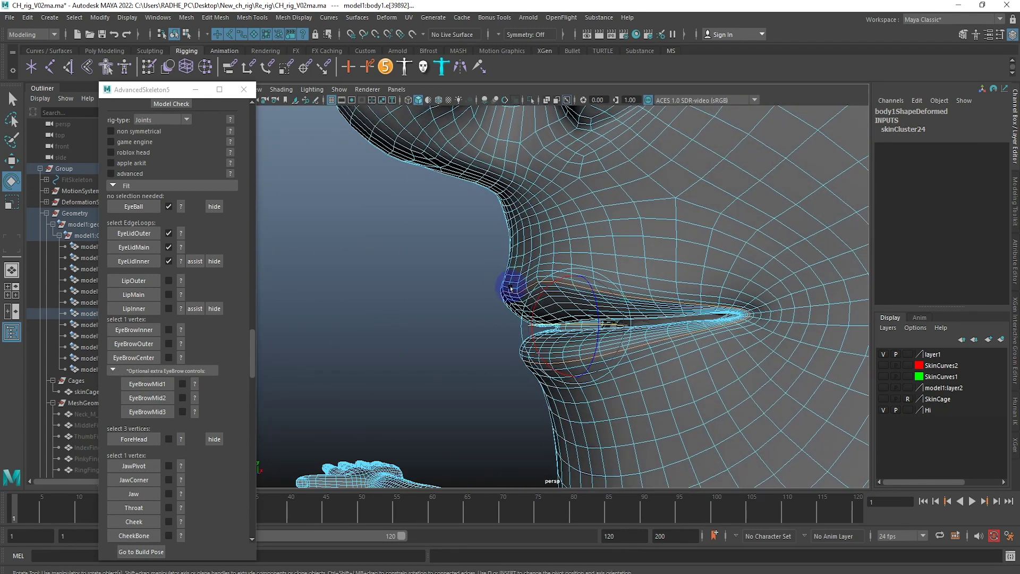
double_click(510, 288)
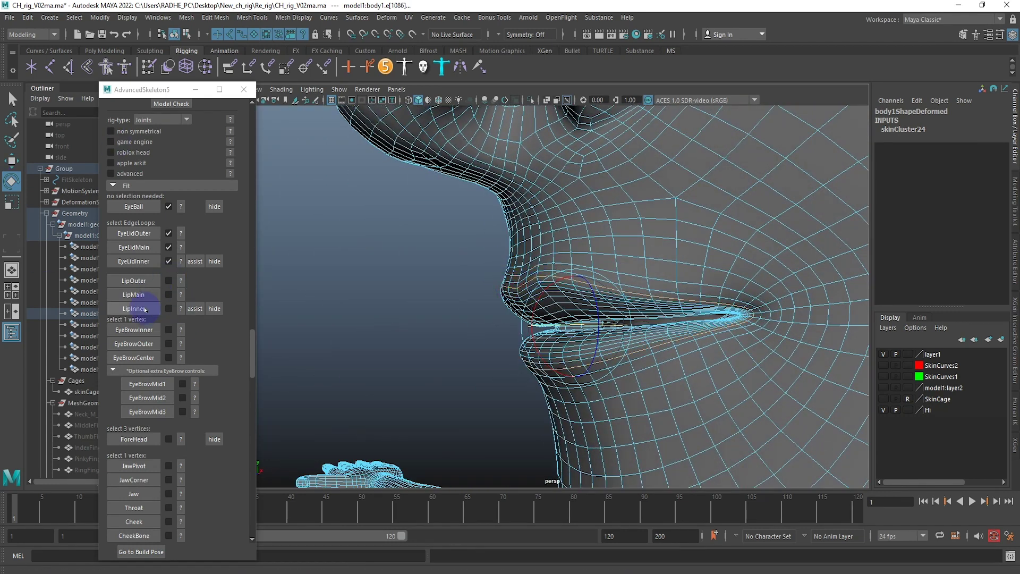
click(536, 329)
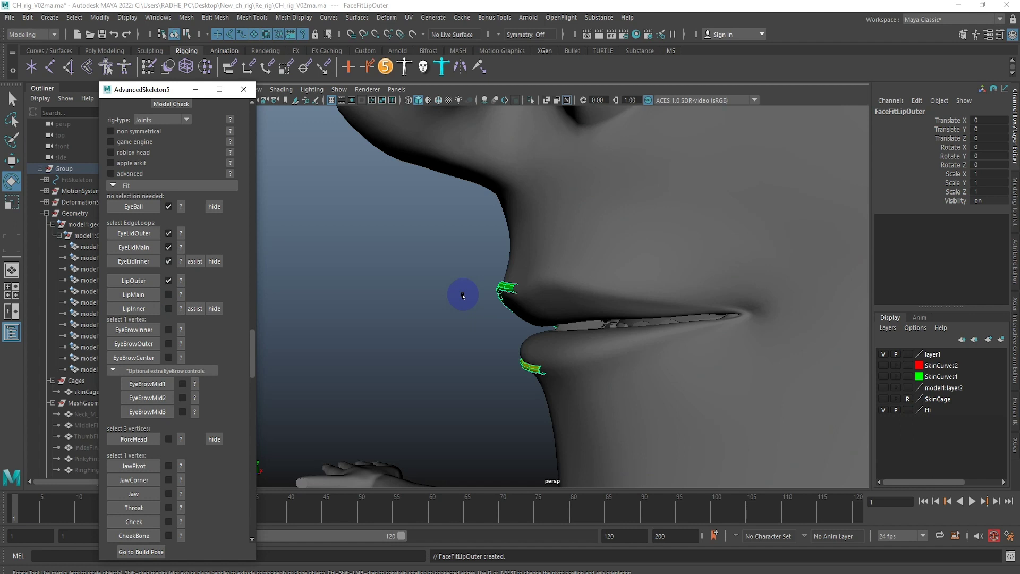
Step: Select the edge loop along the middle of the lips and create the LipMain fit
mouse_move(583, 296)
alt+mouse_down()
mouse_move(649, 303)
mouse_move(499, 304)
mouse_move(499, 341)
mouse_move(603, 365)
mouse_move(557, 334)
alt+mouse_up()
right_drag(557, 335, 568, 244)
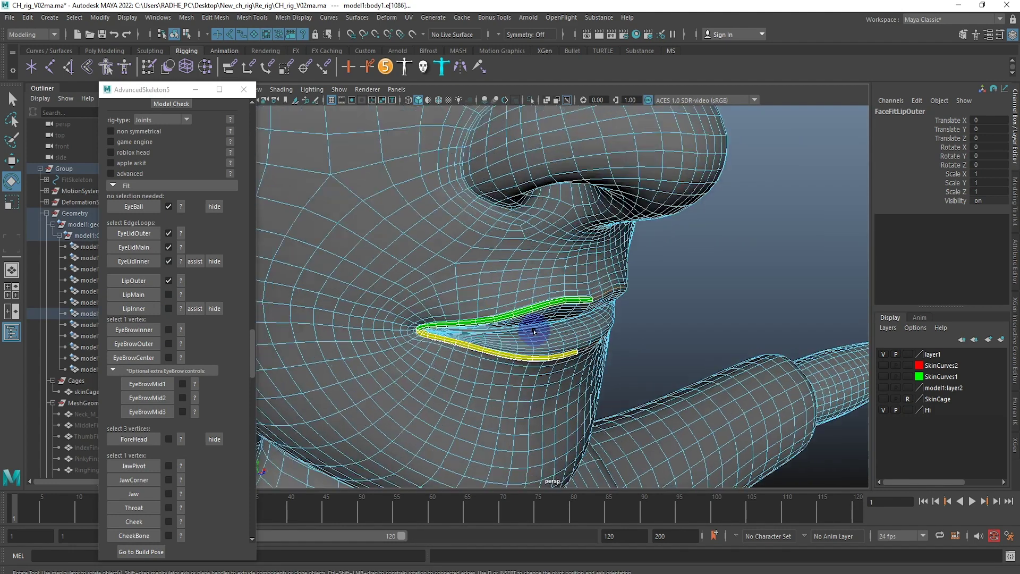
scroll(594, 355, up, 5)
scroll(532, 292, down, 5)
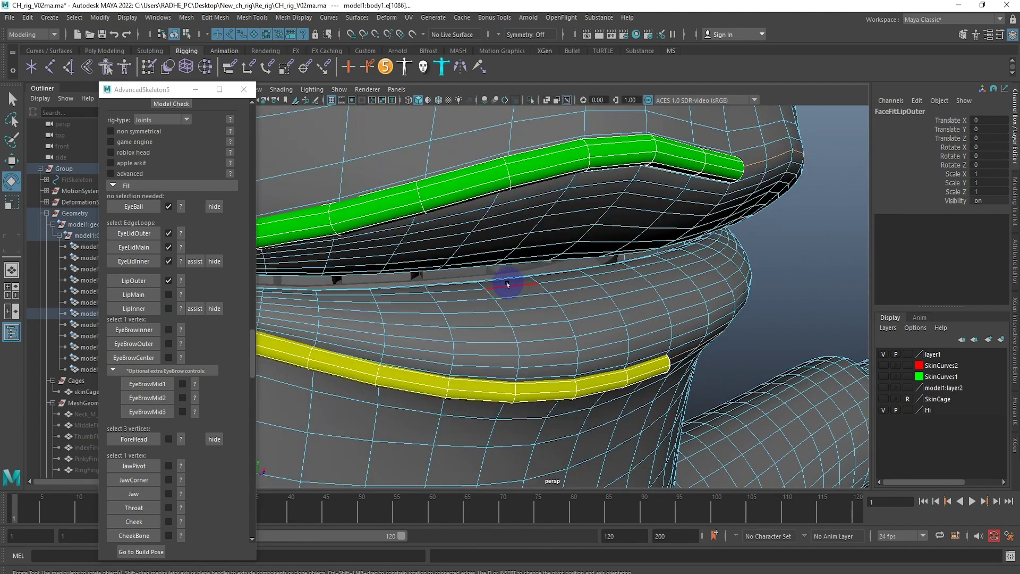
click(508, 284)
mouse_move(489, 269)
alt+mouse_down()
mouse_move(489, 246)
mouse_move(426, 246)
mouse_move(409, 269)
alt+mouse_up()
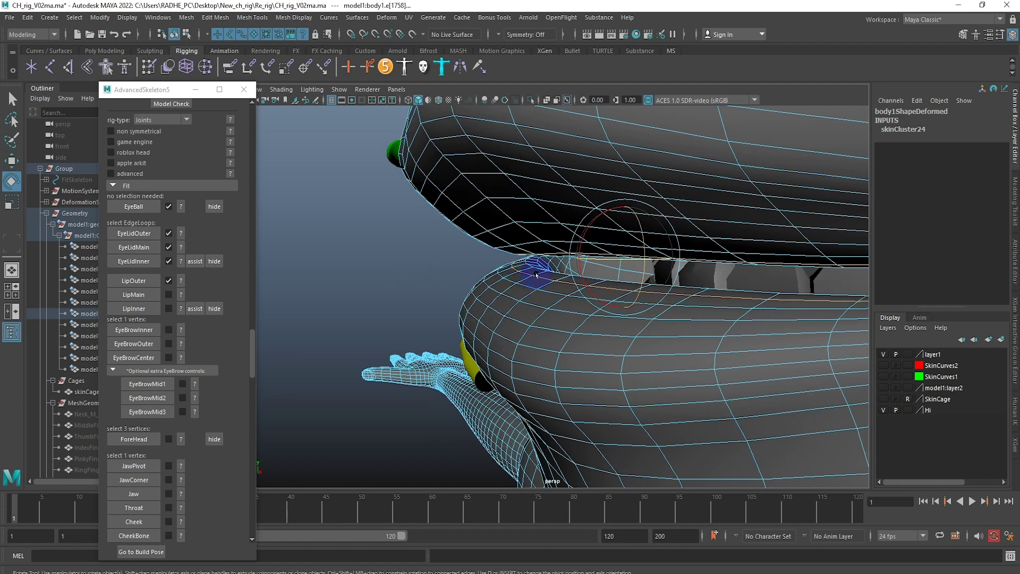
mouse_move(476, 267)
alt+mouse_down()
mouse_move(471, 291)
mouse_move(531, 289)
mouse_move(528, 281)
alt+mouse_up()
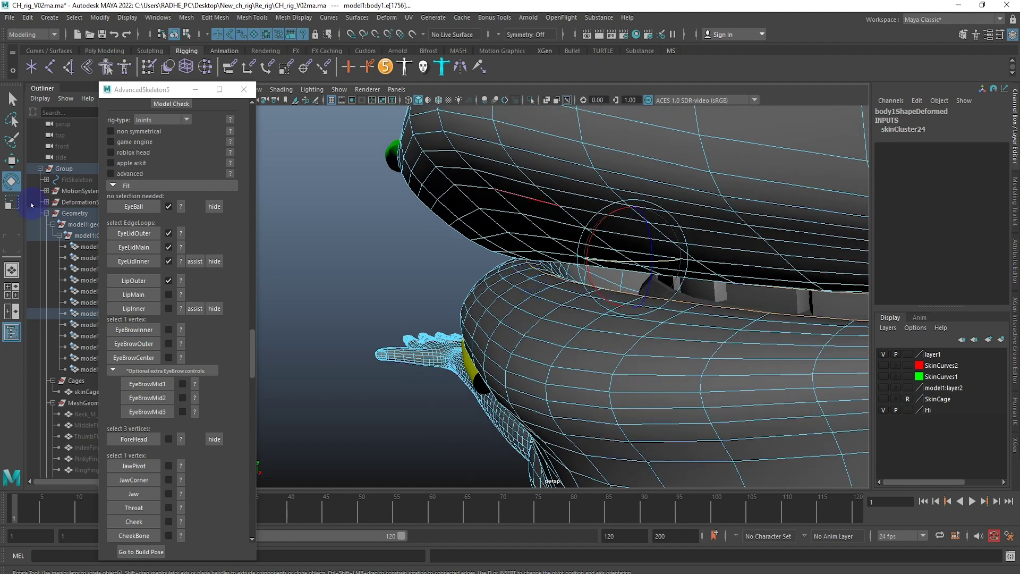
click(134, 295)
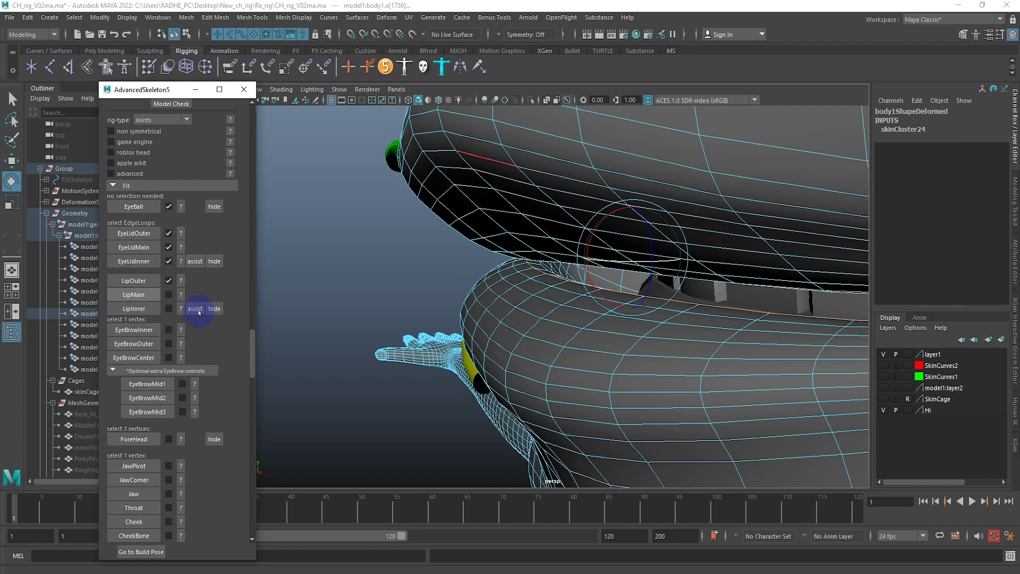
click(195, 310)
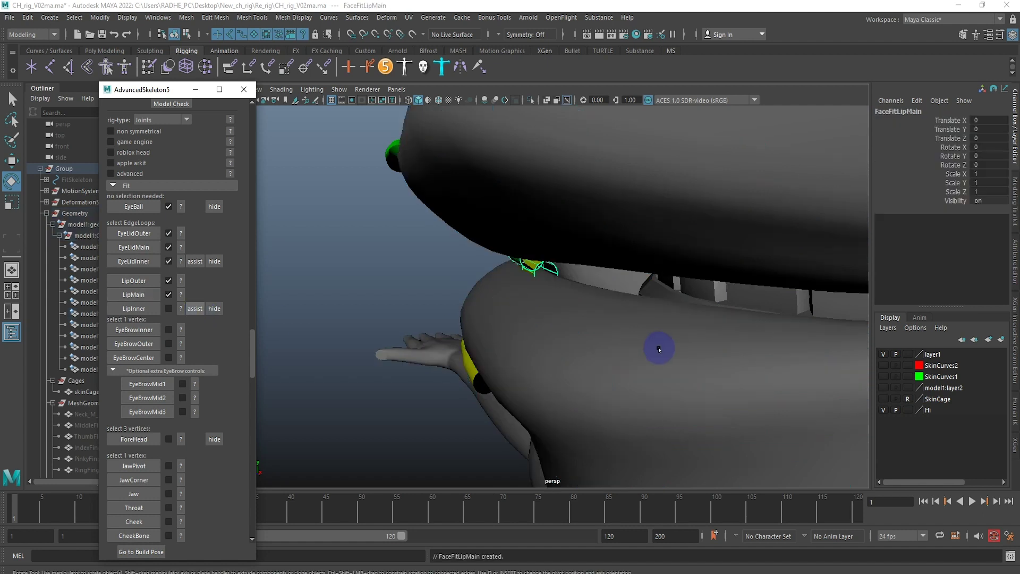
Step: Open the jaw with the LipInner assist, select the inner lip loop and create LipInner
click(594, 346)
mouse_move(581, 303)
alt+mouse_down()
mouse_move(712, 321)
mouse_move(708, 305)
alt+mouse_up()
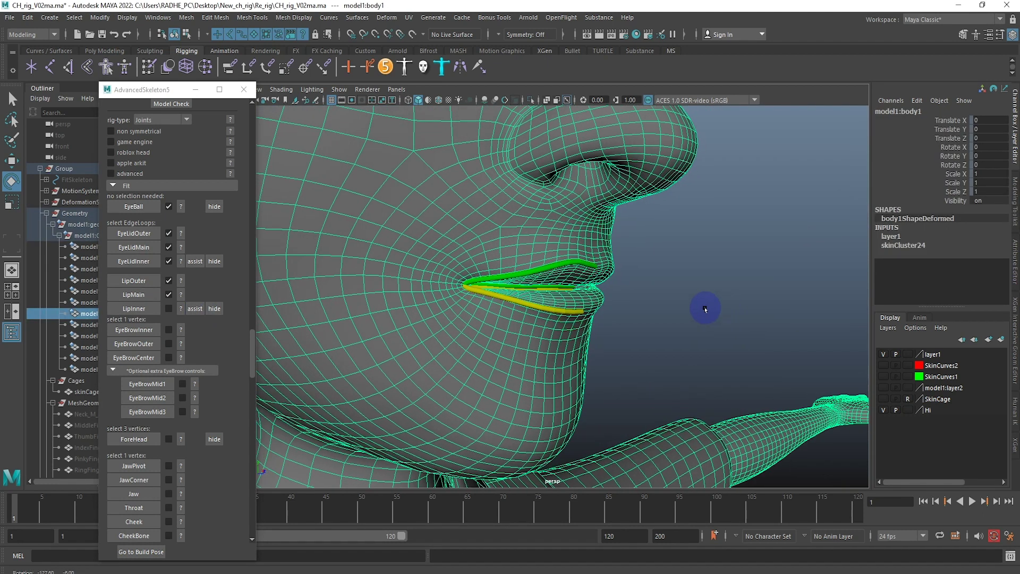
click(195, 308)
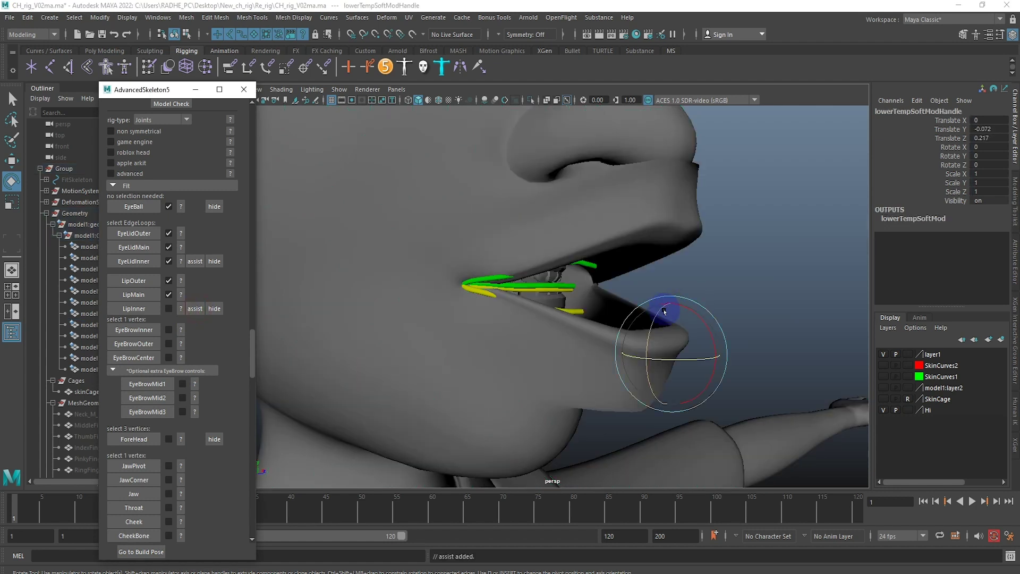
alt+drag(668, 314, 640, 249)
click(617, 254)
alt+drag(578, 270, 590, 261)
click(592, 313)
double_click(593, 314)
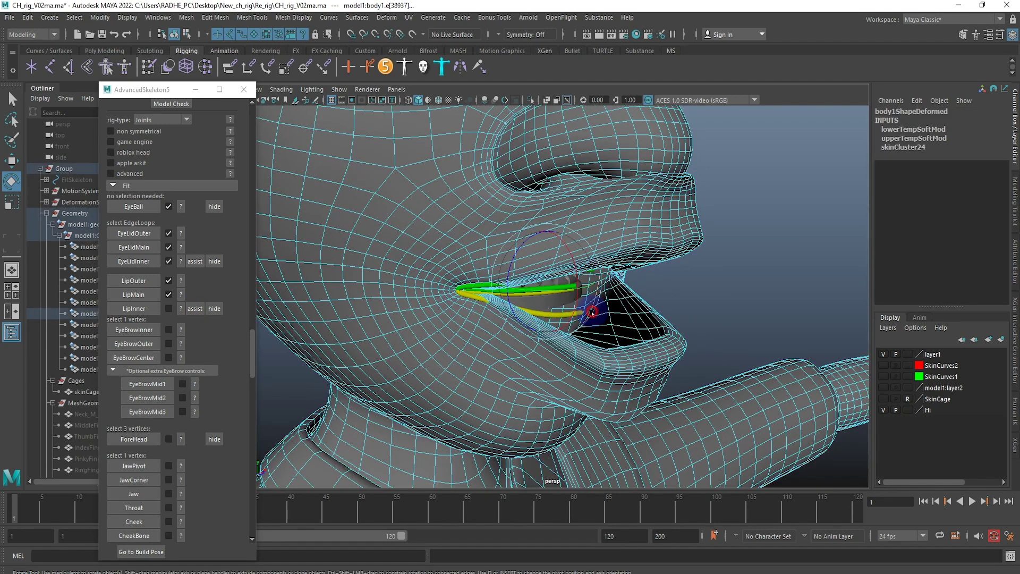
click(146, 310)
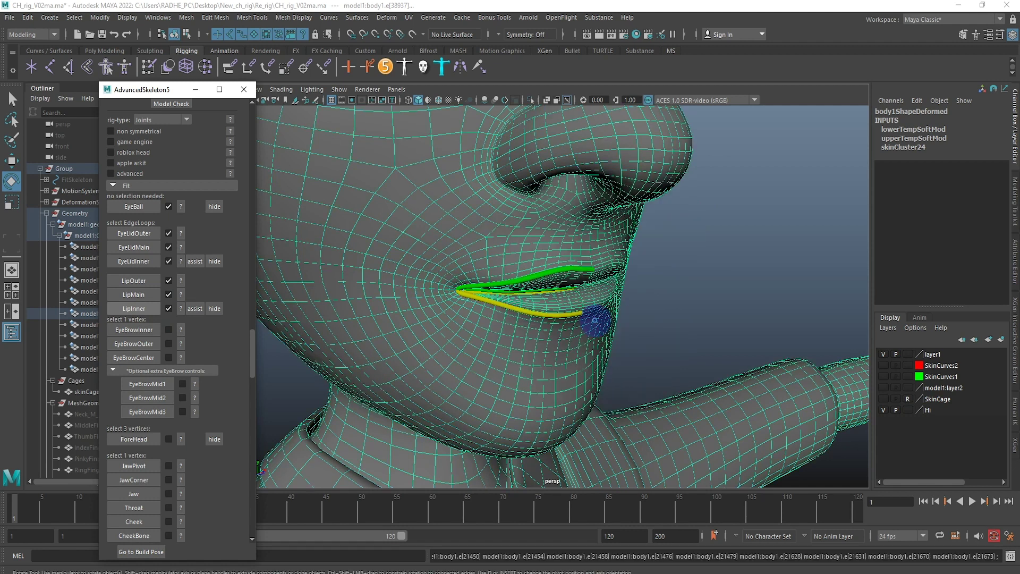
click(728, 300)
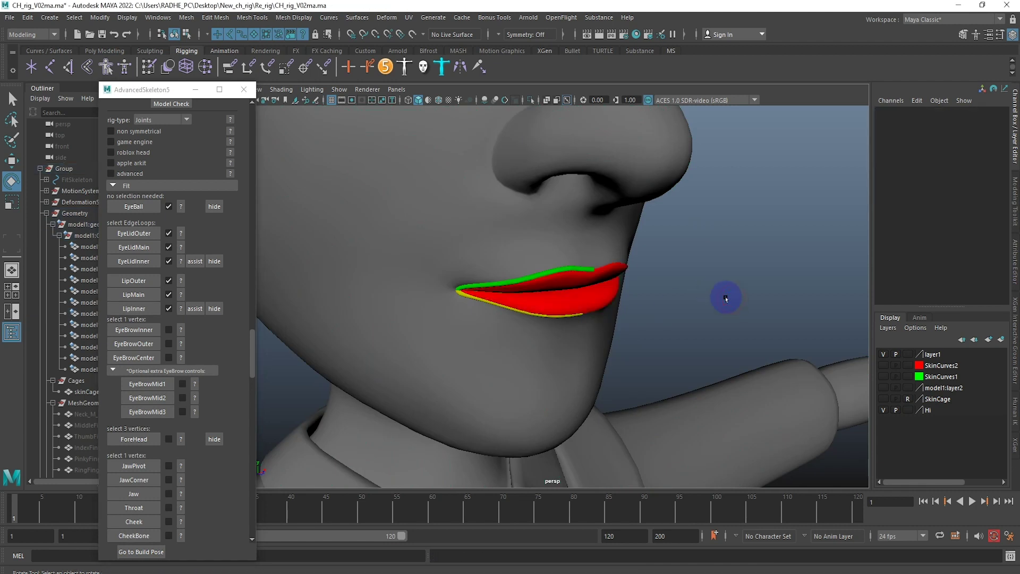
Step: Save the scene with Ctrl+S and switch to a front view of the face
key(q)
key(ctrl+s)
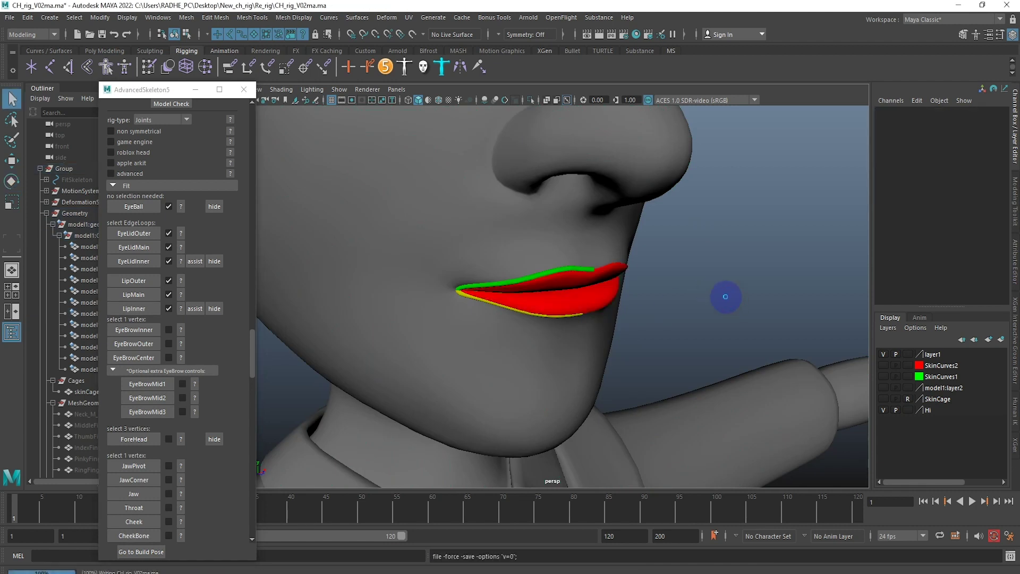
mouse_move(712, 319)
alt+mouse_down()
mouse_move(671, 303)
mouse_move(649, 337)
alt+mouse_up()
key(e)
key(space)
scroll(648, 337, down, 5)
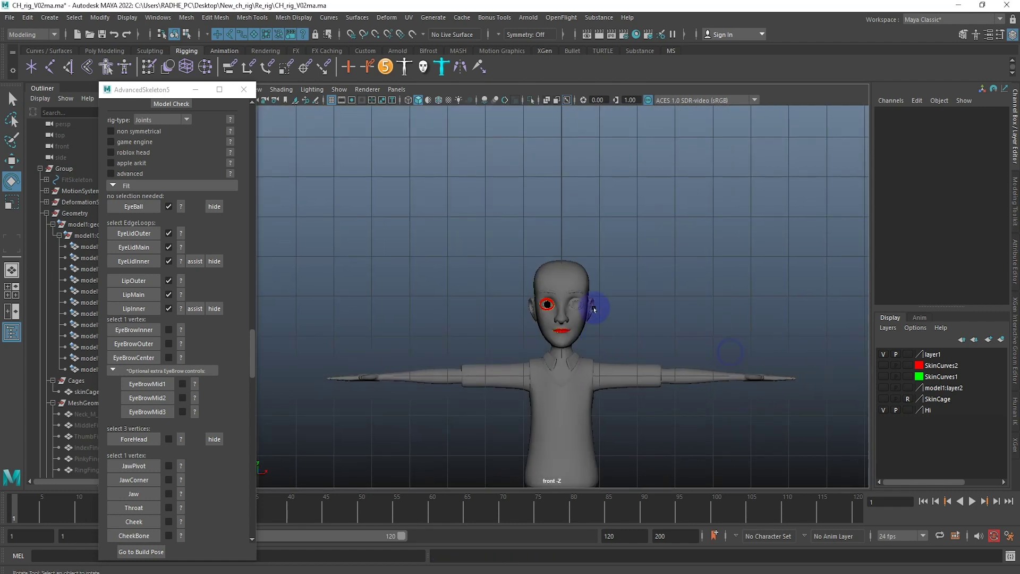
scroll(600, 334, up, 5)
scroll(600, 335, up, 2)
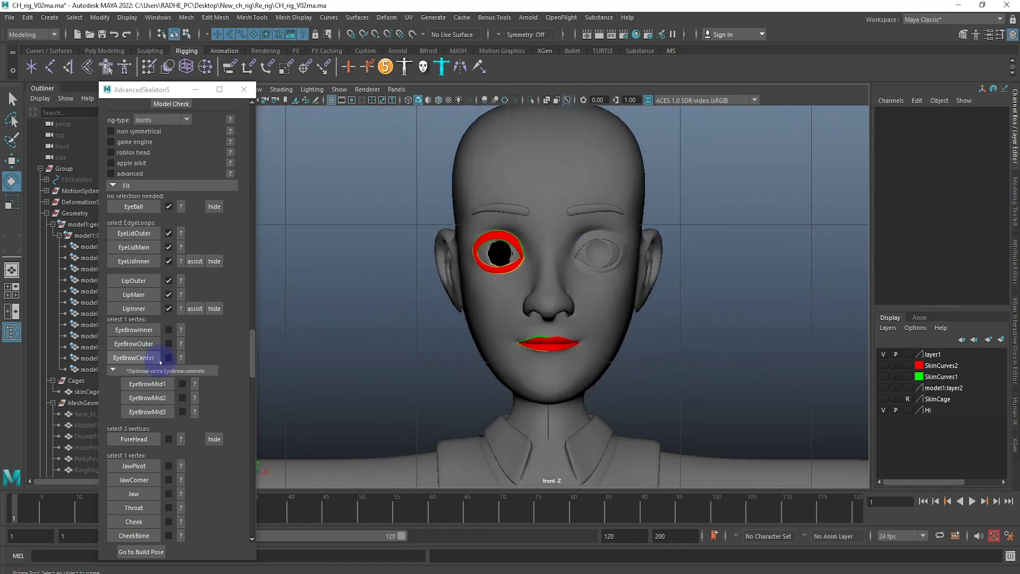
Step: Place the EyeBrowInner fit point on the vertex at the eyebrow's inner end
click(181, 329)
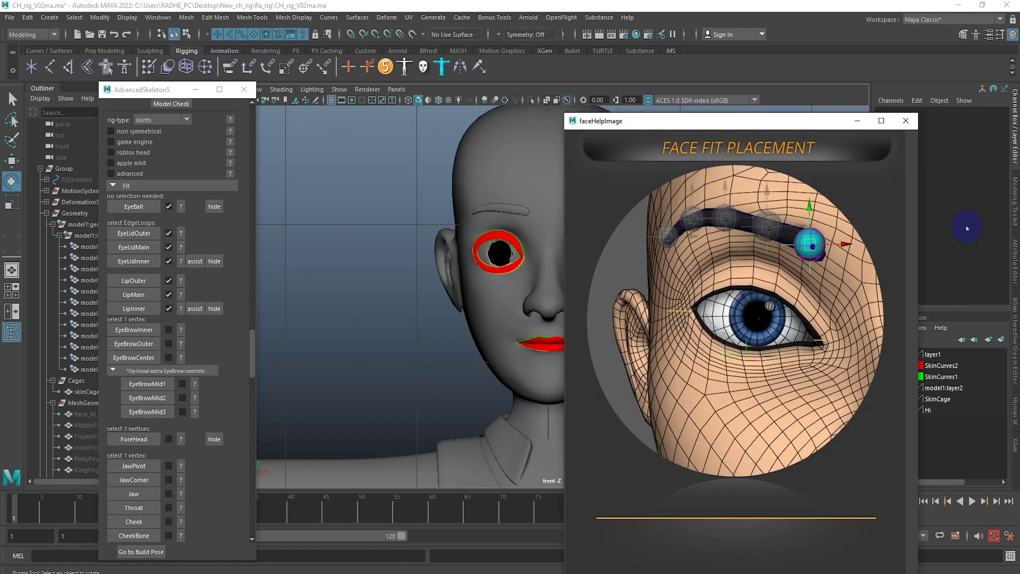
click(905, 122)
scroll(440, 228, up, 4)
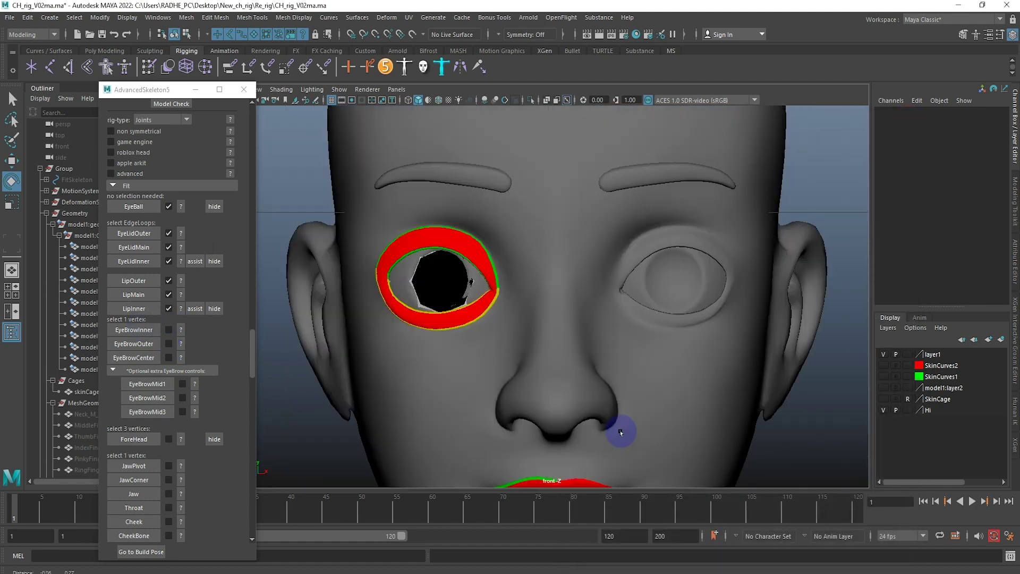
scroll(619, 432, down, 2)
drag(299, 238, 485, 284)
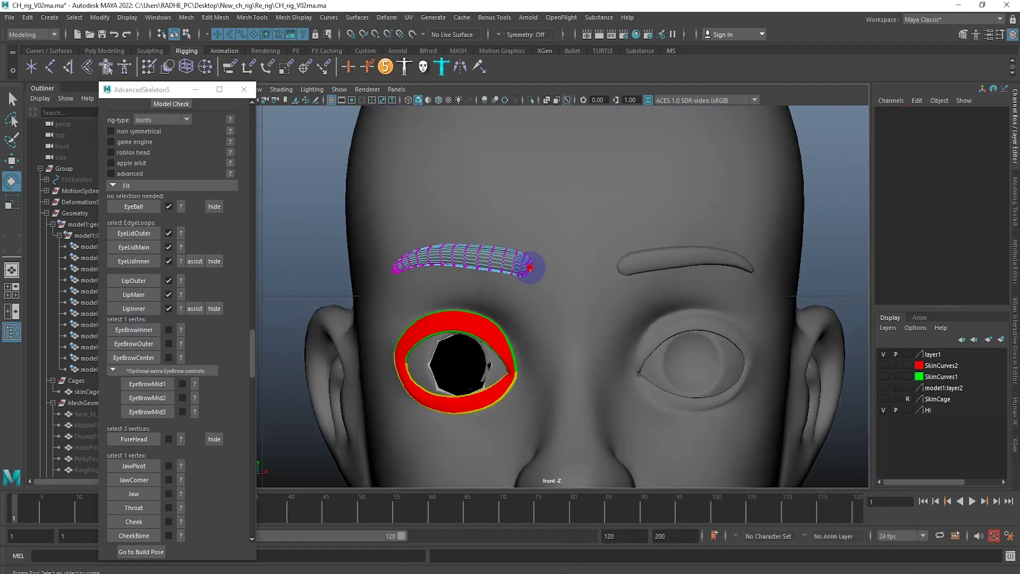
click(529, 267)
click(133, 330)
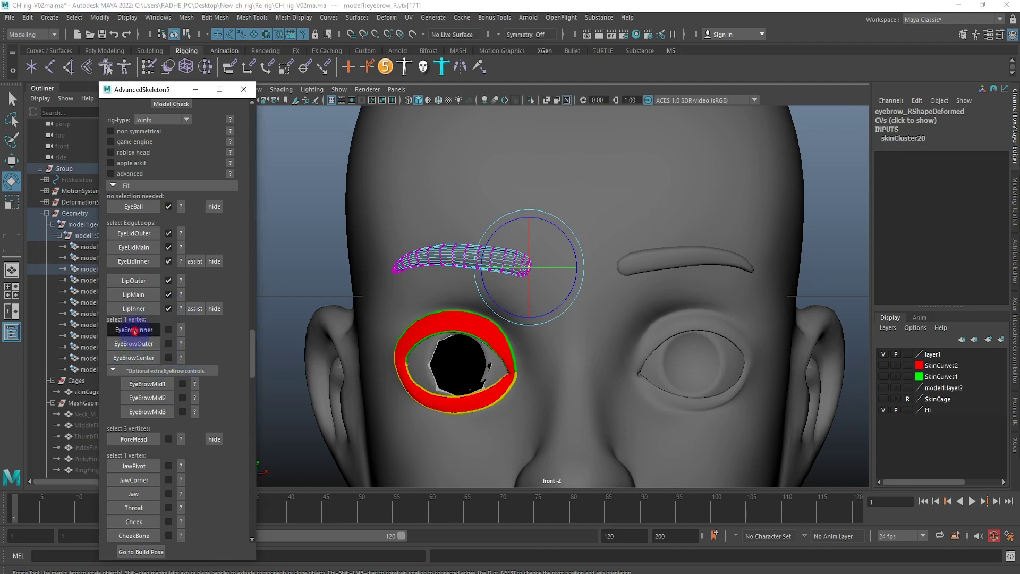
Step: Place the EyeBrowOuter fit point on the vertex at the eyebrow's outer end
alt+middle_drag(440, 268, 563, 285)
right_drag(563, 285, 262, 264)
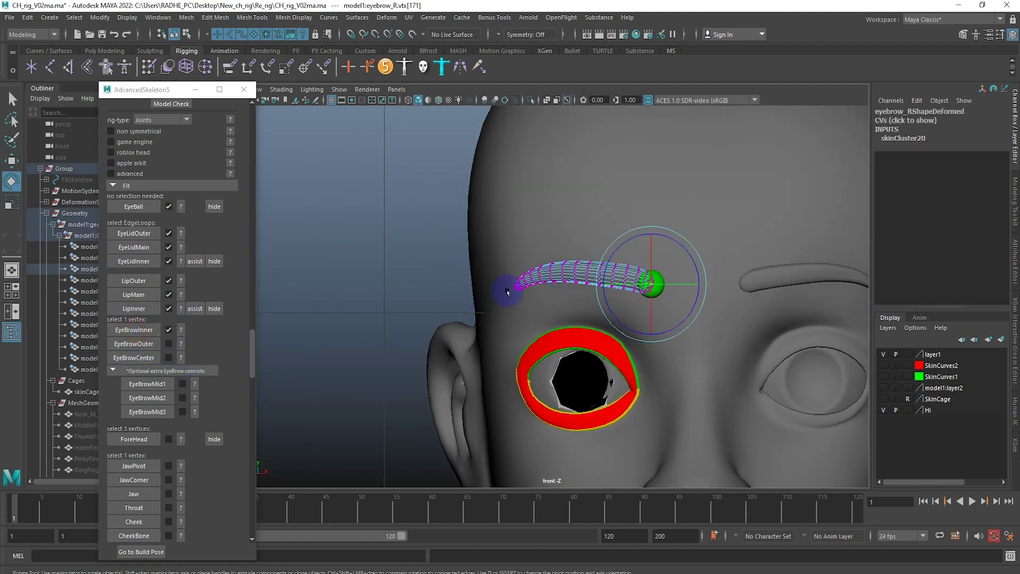
click(515, 289)
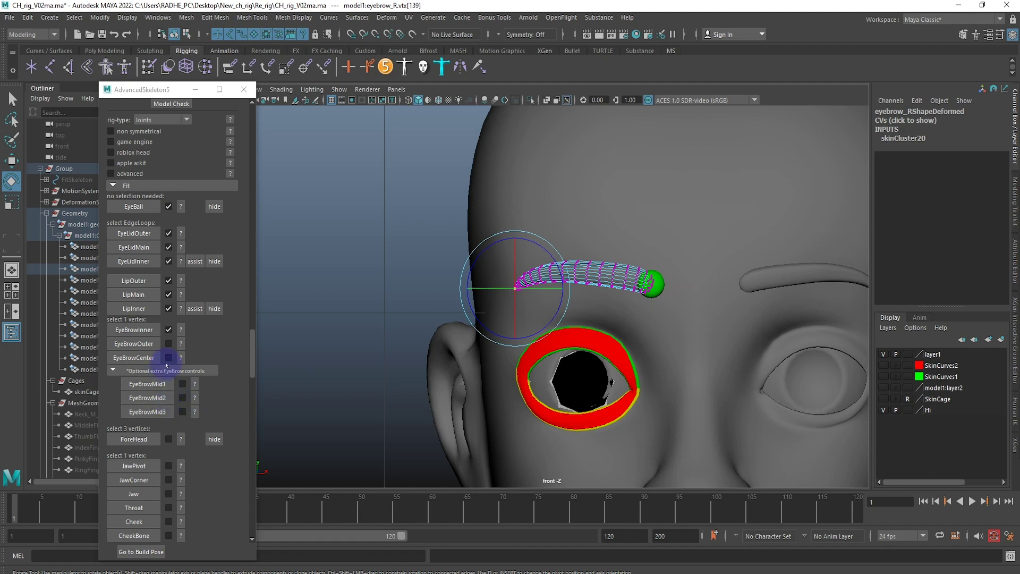
click(181, 344)
click(133, 344)
Step: Place the EyeBrowCenter point on the head vertex between the brows
click(181, 357)
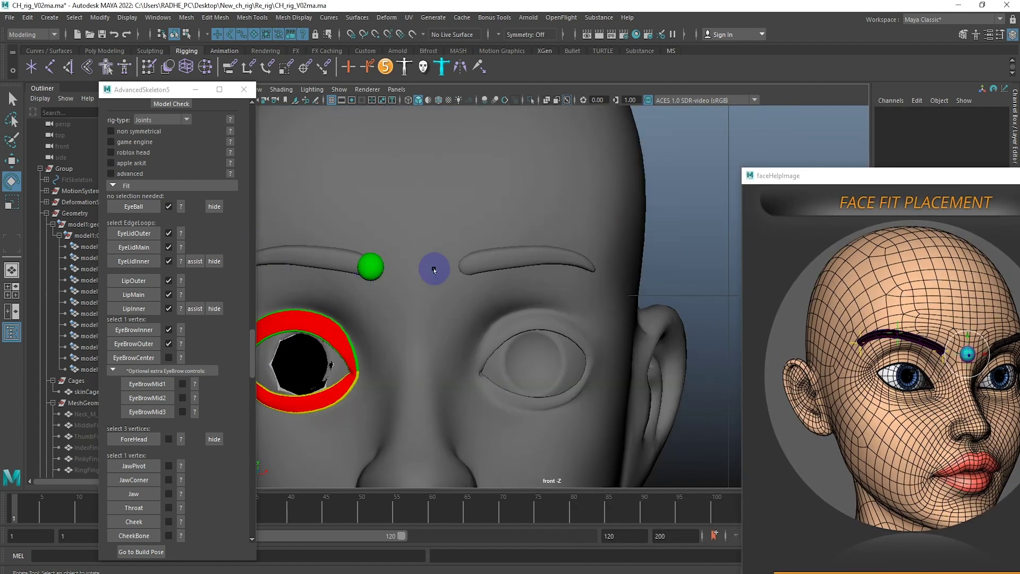
click(430, 282)
key(F9)
click(416, 257)
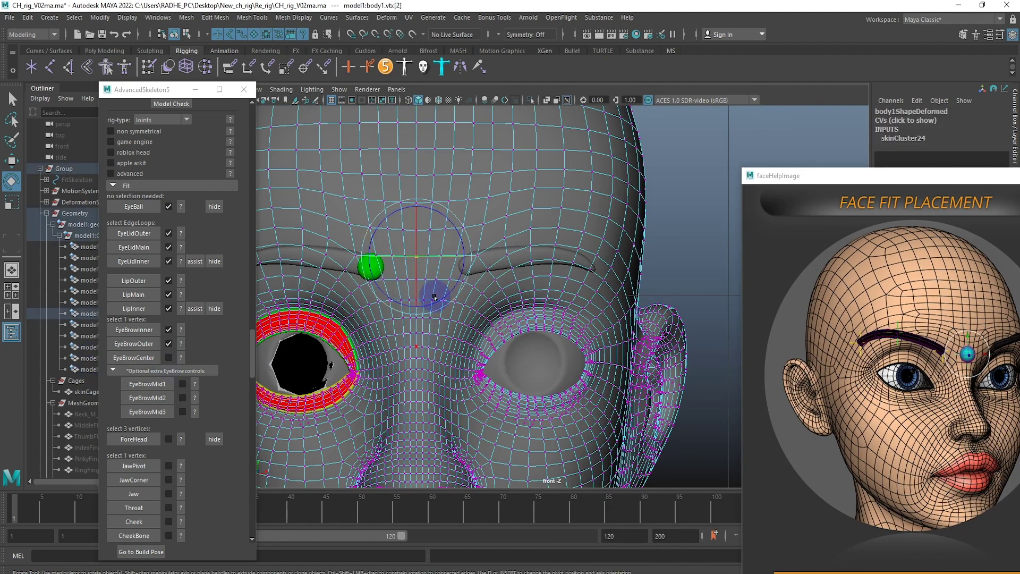
scroll(416, 305, up, 2)
alt+middle_drag(416, 305, 527, 305)
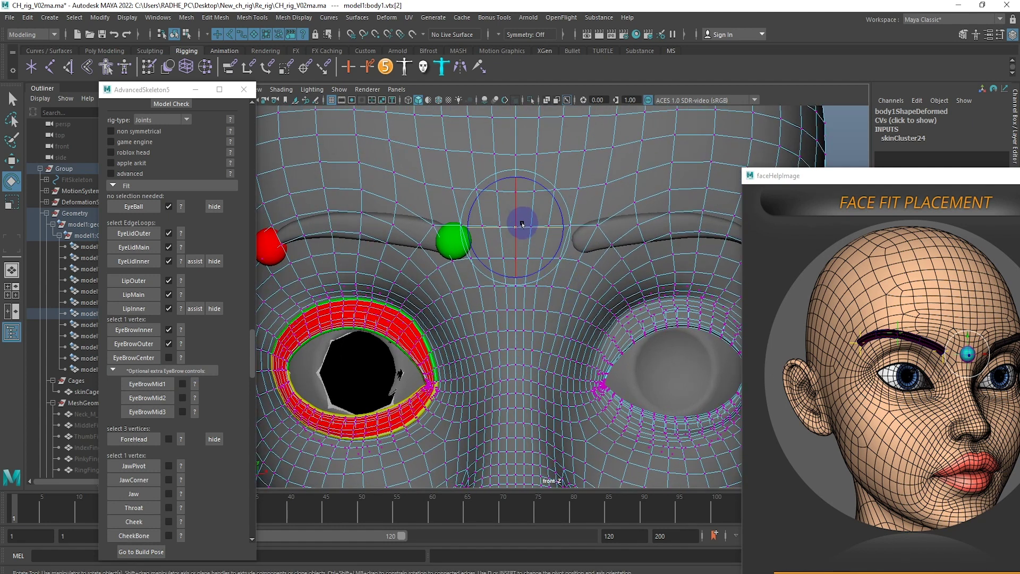
click(134, 358)
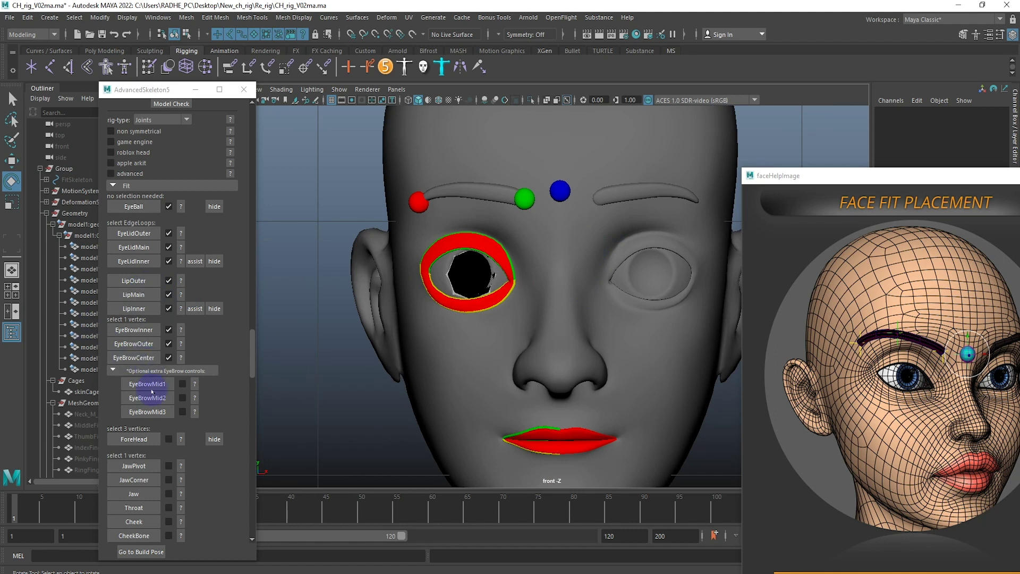
Step: Add EyeBrowMid1, EyeBrowMid2 and EyeBrowMid3 points on three successive eyebrow vertices
click(194, 383)
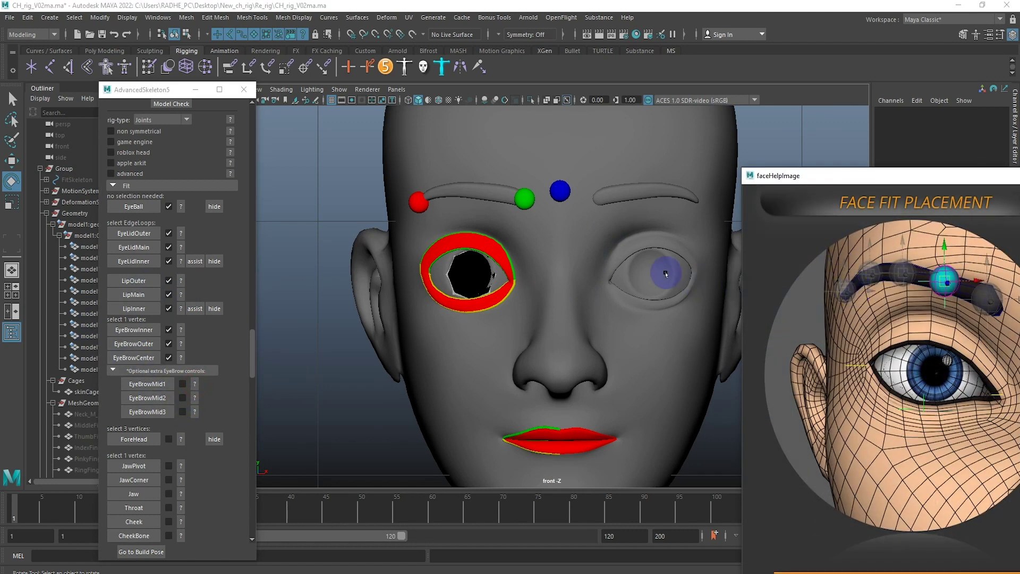
scroll(581, 244, up, 5)
click(511, 232)
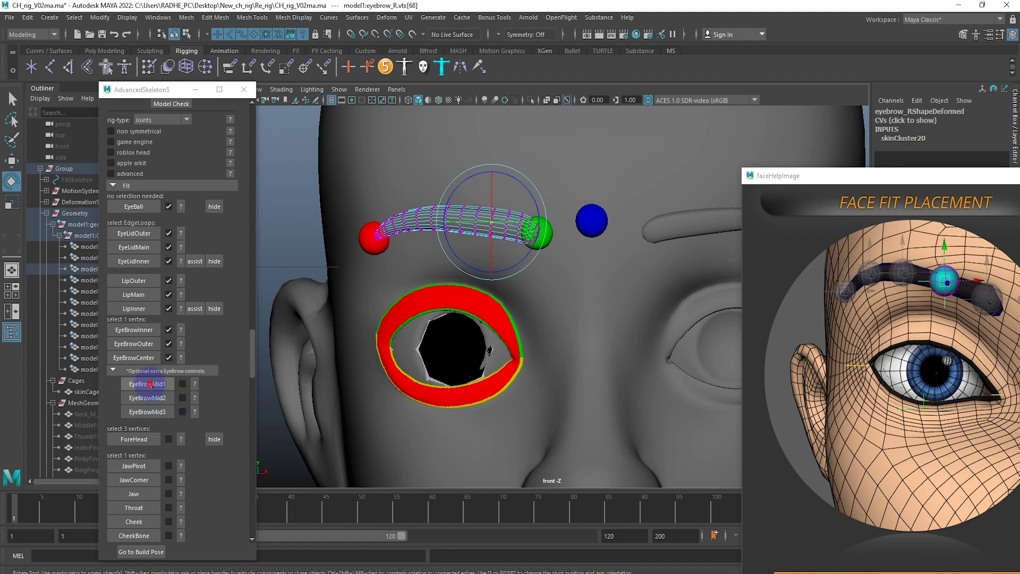
click(147, 384)
click(435, 225)
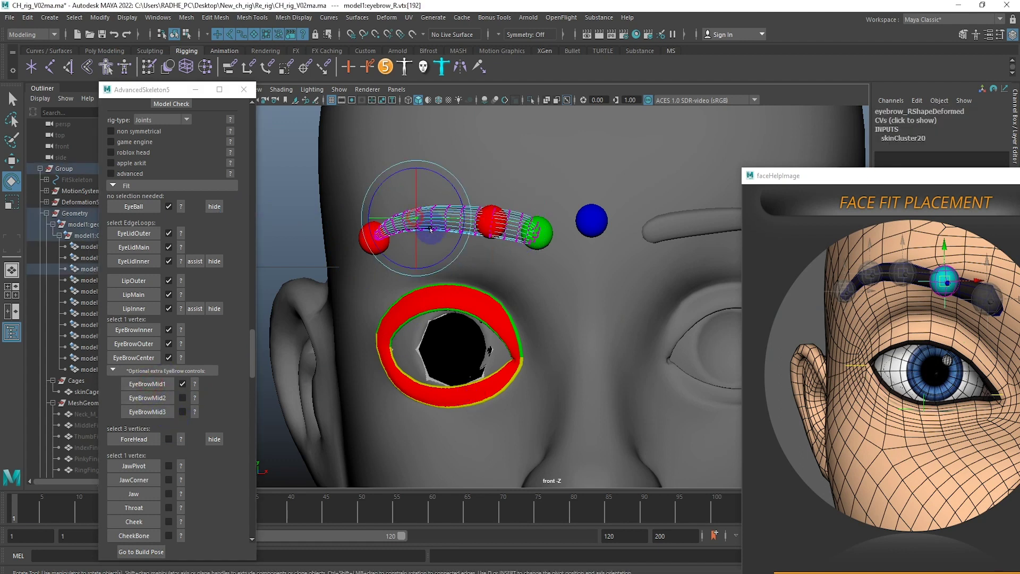
key(q)
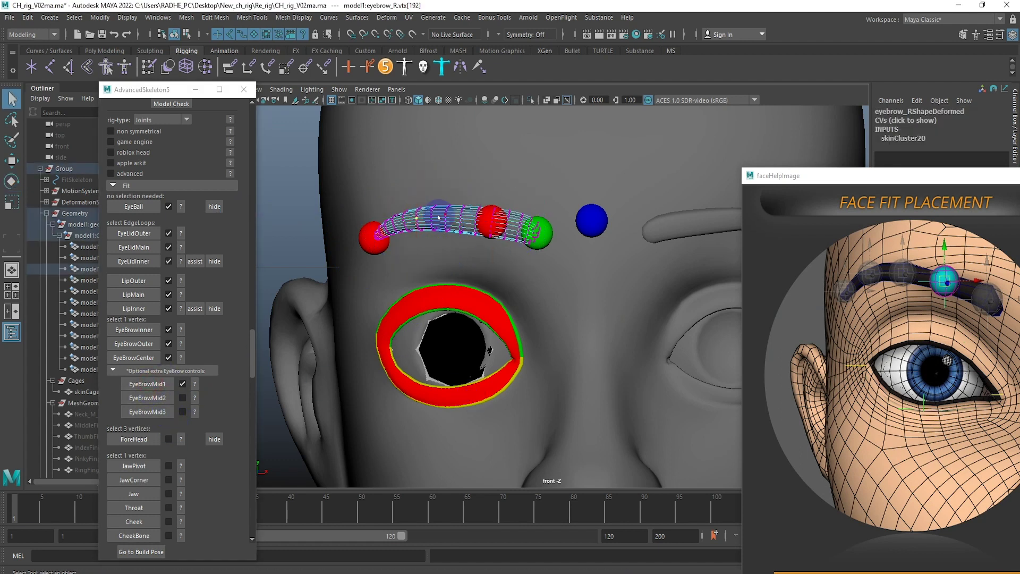
click(148, 397)
click(412, 220)
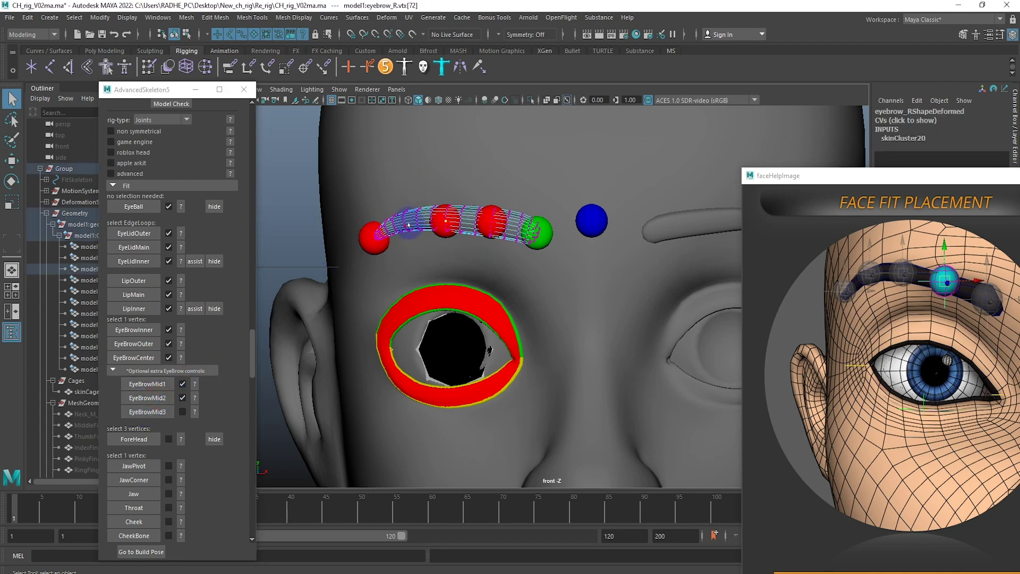
click(405, 221)
click(148, 412)
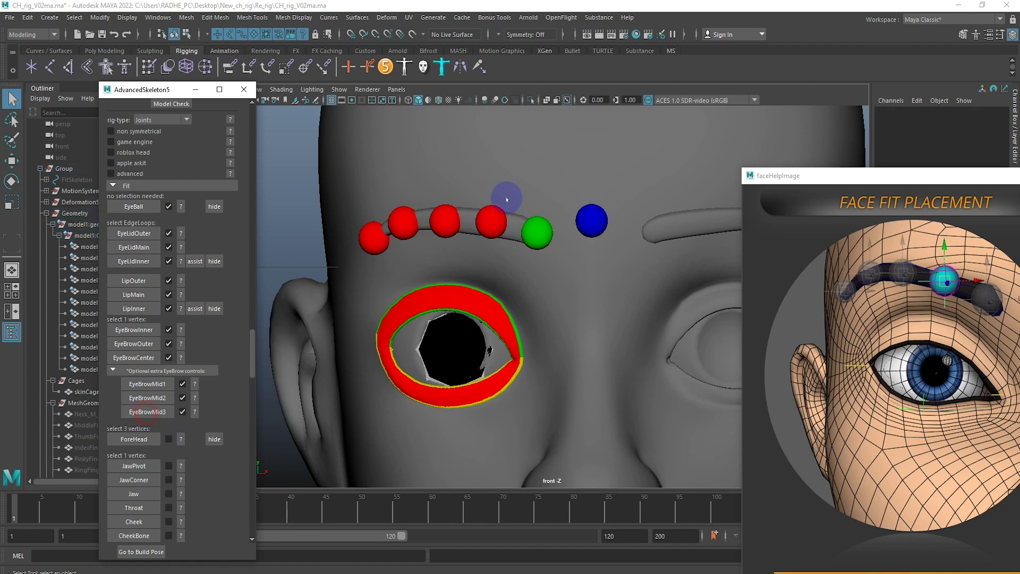
scroll(556, 202, down, 5)
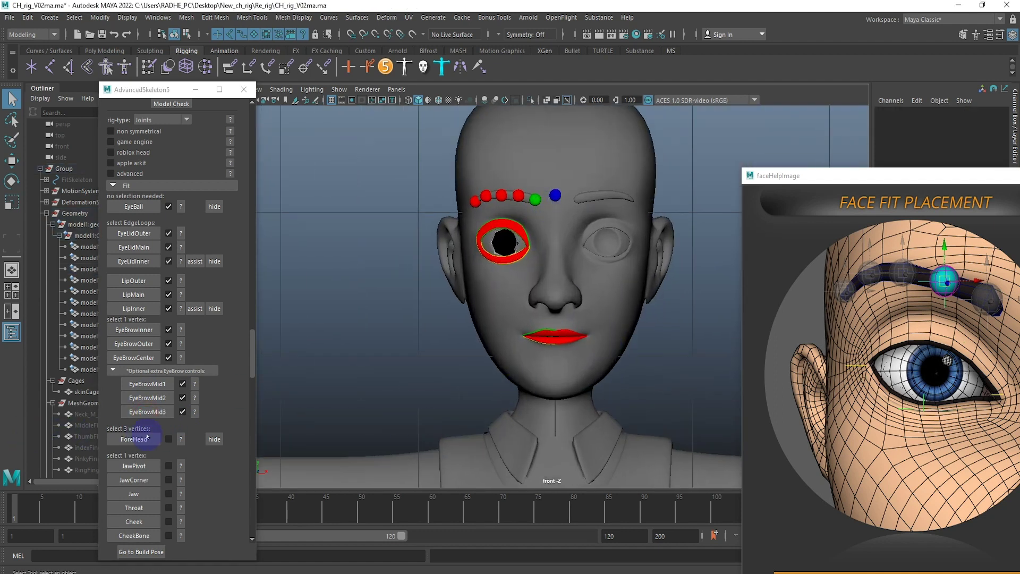
scroll(215, 312, down, 3)
click(181, 339)
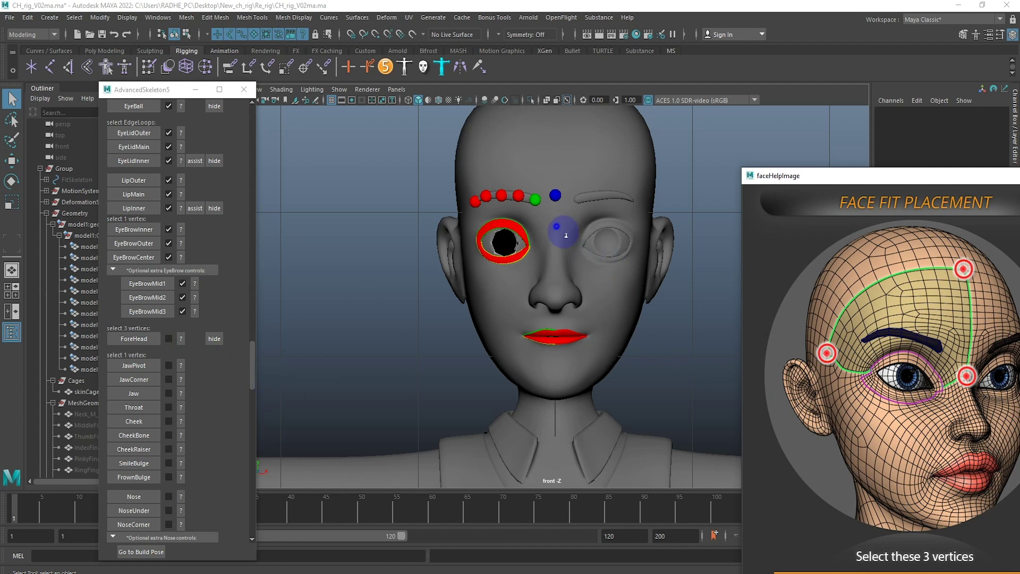
Step: Switch the head to vertex selection and pick the first forehead vertex beside the eye
scroll(564, 266, up, 2)
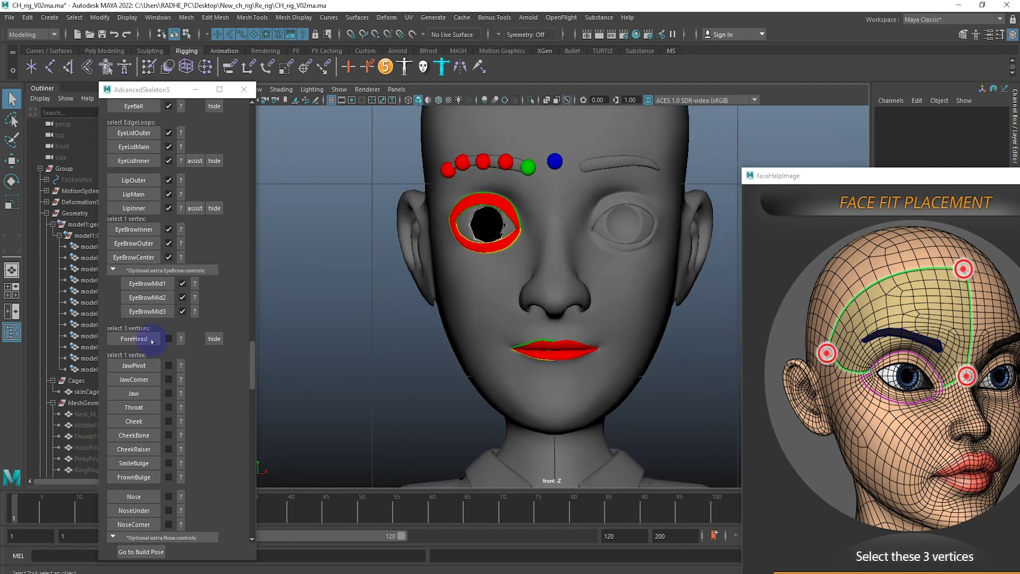
scroll(581, 374, up, 3)
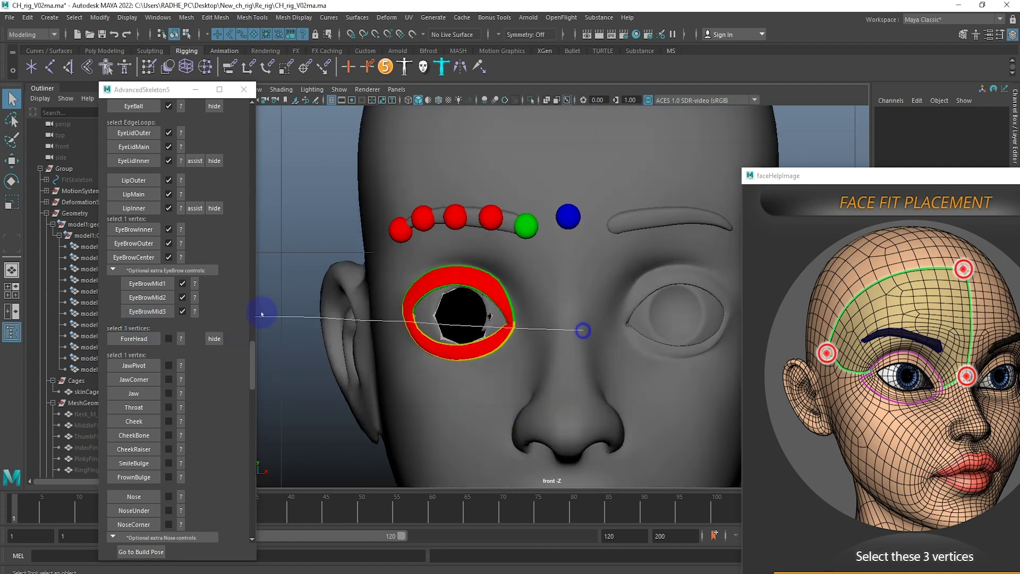
key(F9)
scroll(478, 329, up, 5)
scroll(457, 308, up, 5)
click(443, 302)
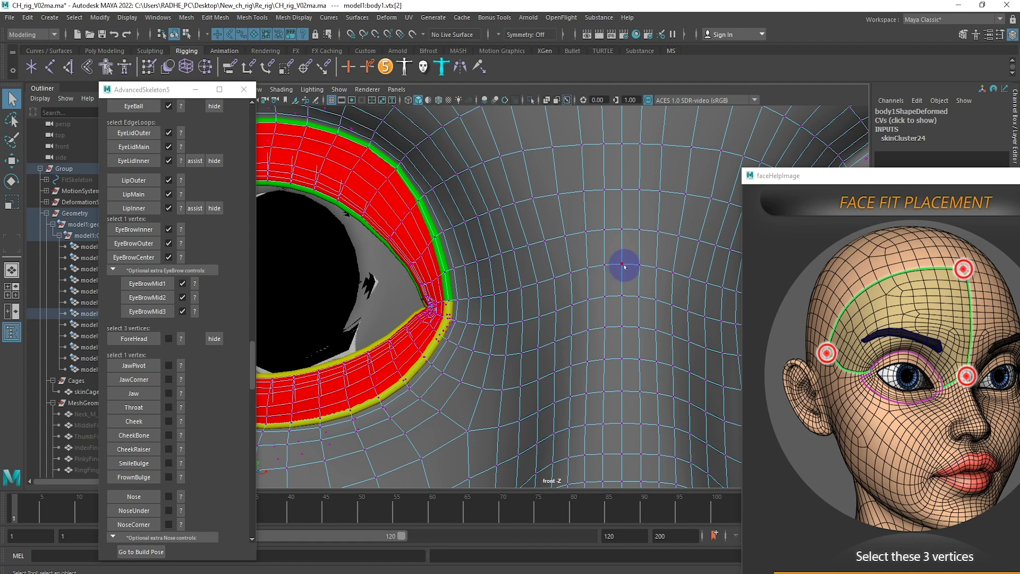
scroll(628, 263, down, 3)
scroll(619, 328, down, 5)
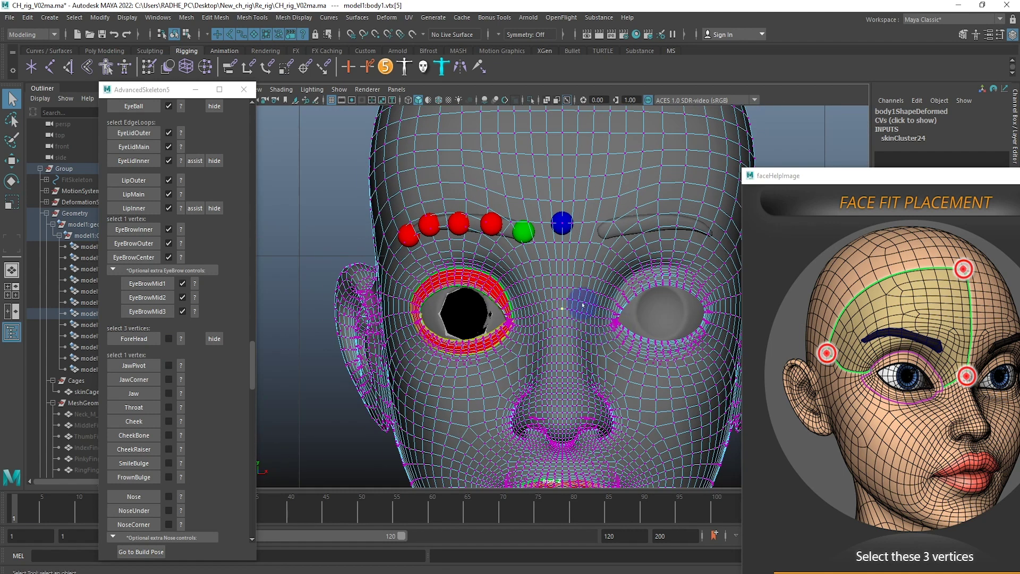
Step: Add the skull-top and side-of-head vertices and create the FaceFitForeHead surface
alt+middle_drag(571, 343, 569, 458)
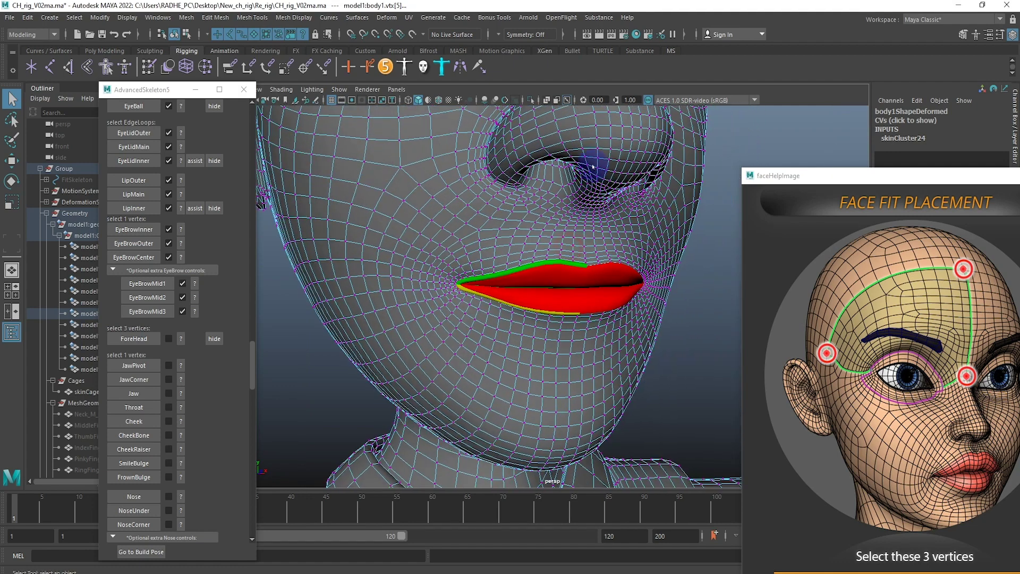
mouse_move(594, 167)
alt+mouse_down()
mouse_move(554, 307)
mouse_move(540, 143)
alt+mouse_up()
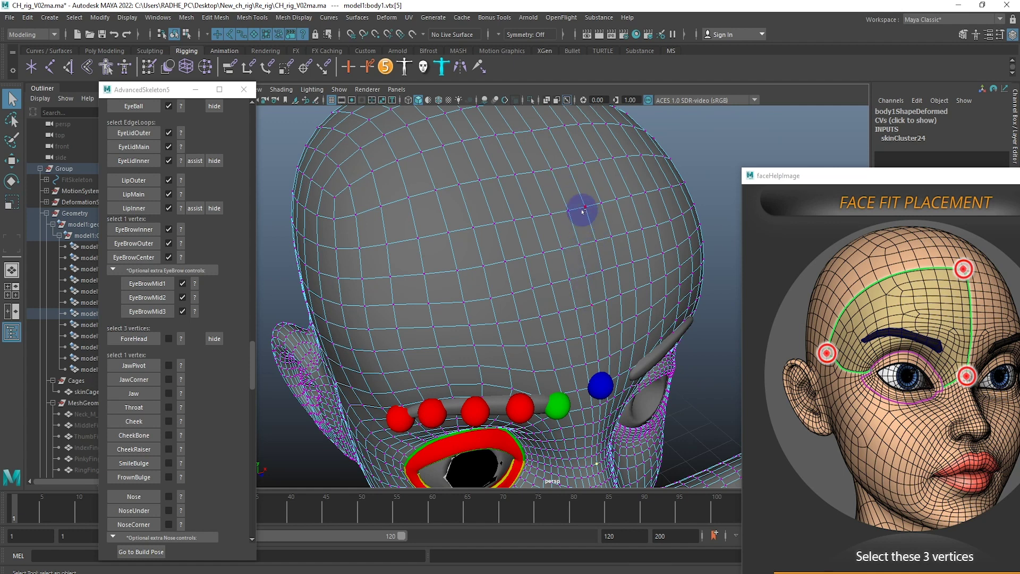
mouse_move(590, 267)
alt+mouse_down()
mouse_move(630, 187)
mouse_move(467, 269)
mouse_move(512, 269)
alt+mouse_up()
alt+right_drag(512, 269, 618, 330)
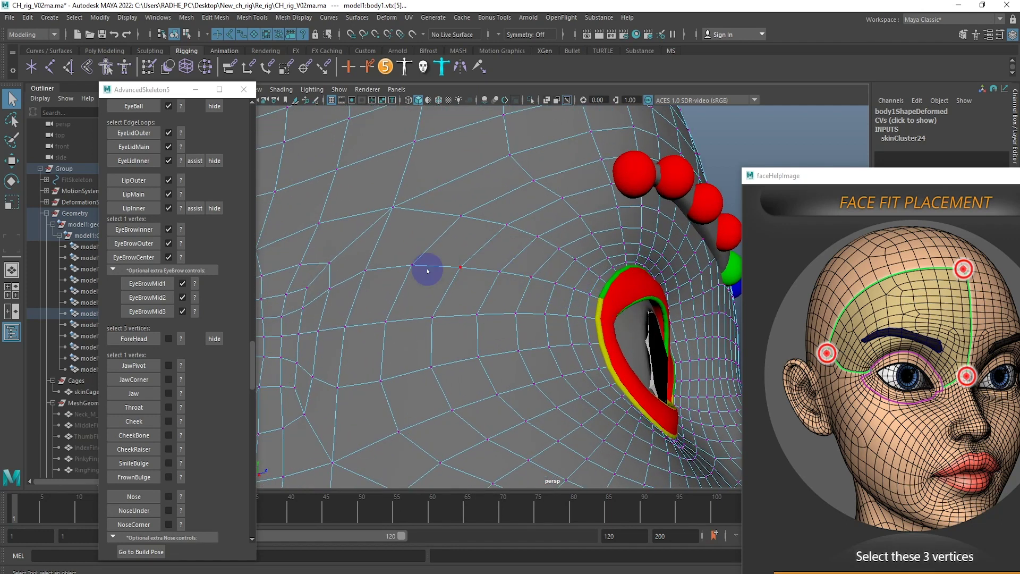
drag(365, 270, 330, 289)
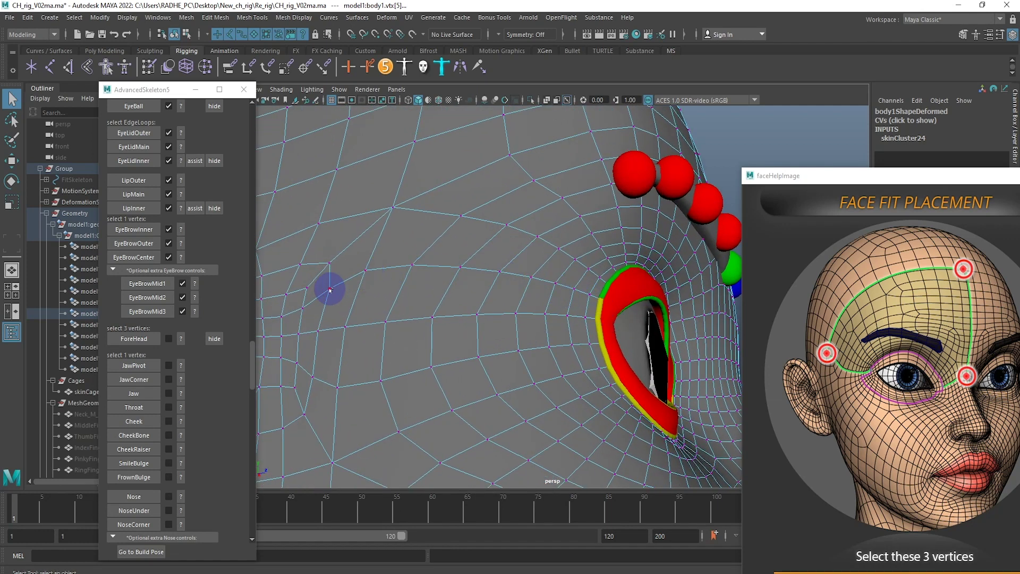
alt+right_drag(558, 296, 483, 243)
mouse_move(483, 244)
alt+mouse_down()
mouse_move(484, 358)
mouse_move(279, 285)
alt+mouse_up()
click(130, 340)
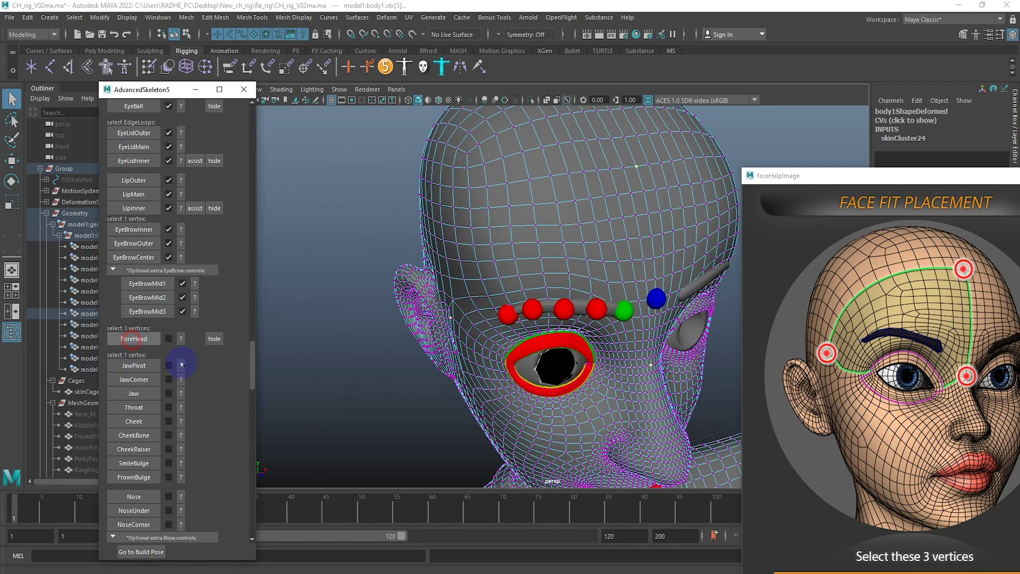
mouse_move(605, 279)
alt+mouse_down()
mouse_move(597, 295)
mouse_move(562, 292)
alt+mouse_up()
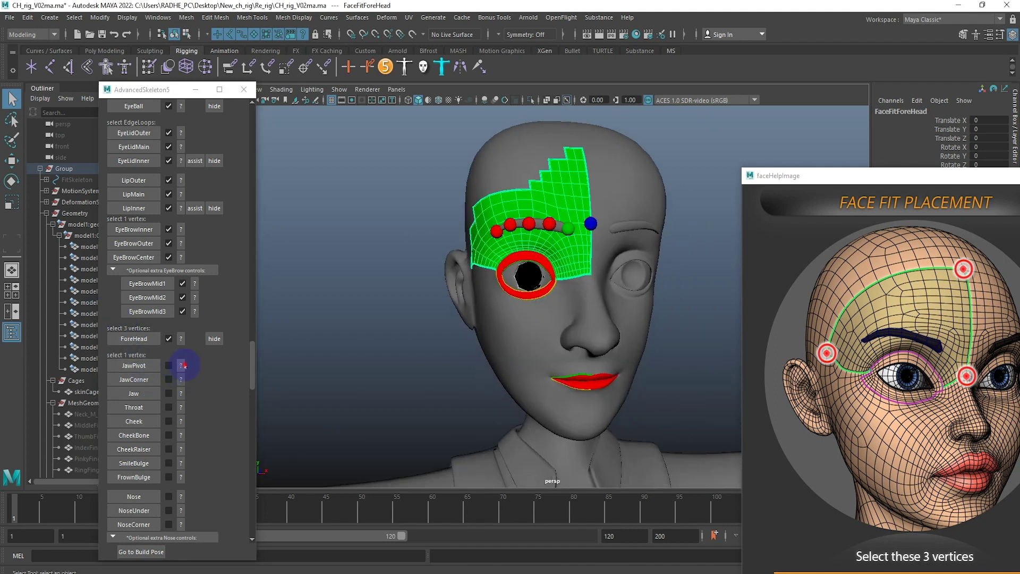
Step: Show the JawPivot guide and select the vertex in front of the ear
click(181, 365)
mouse_move(552, 378)
alt+mouse_down()
mouse_move(536, 376)
mouse_move(455, 285)
mouse_move(479, 312)
mouse_move(431, 317)
alt+mouse_up()
click(433, 293)
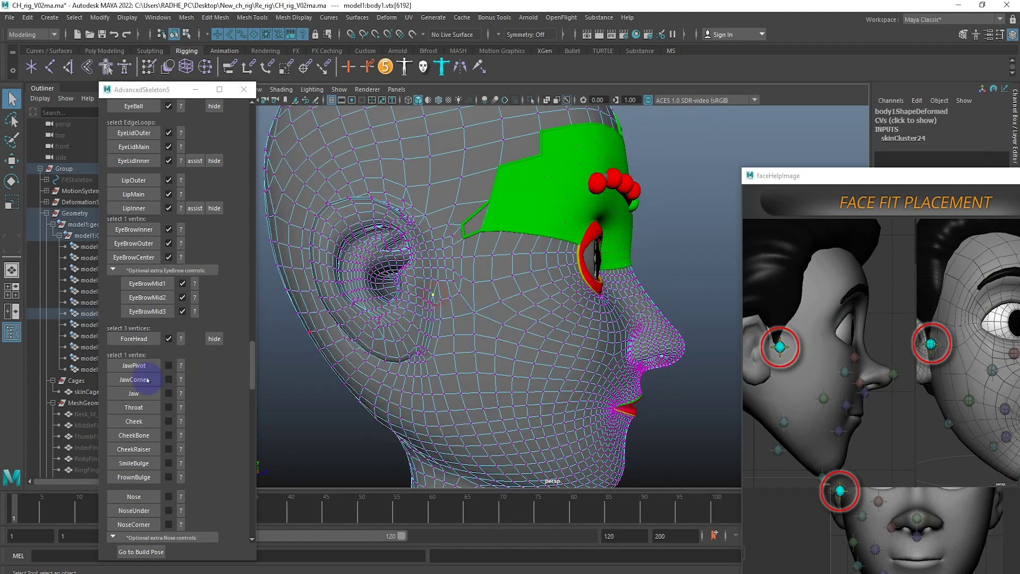
Step: Place the JawPivot point, then place the JawCorner point at the jaw corner vertex
click(151, 365)
alt+middle_drag(524, 359, 445, 269)
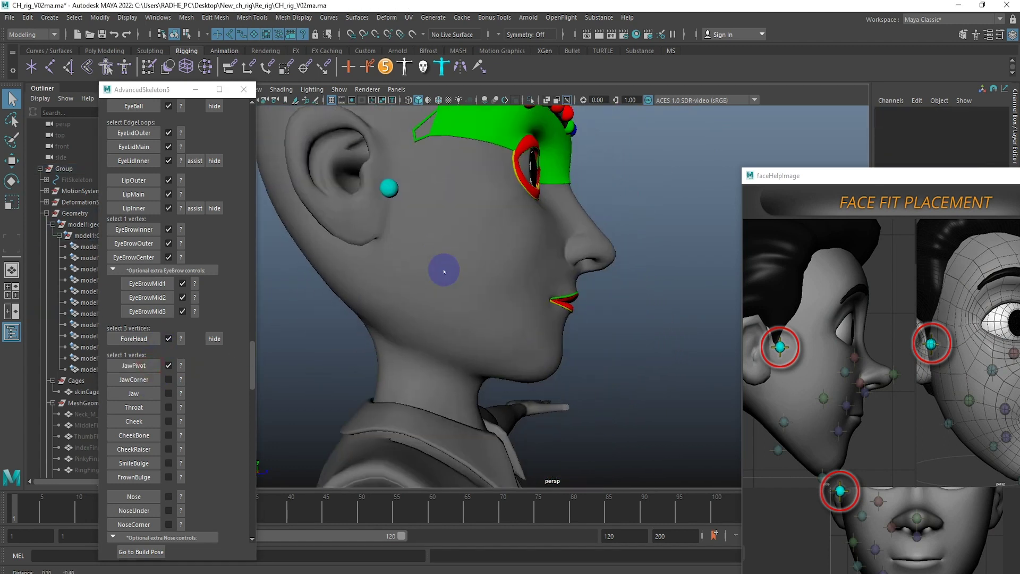
click(180, 380)
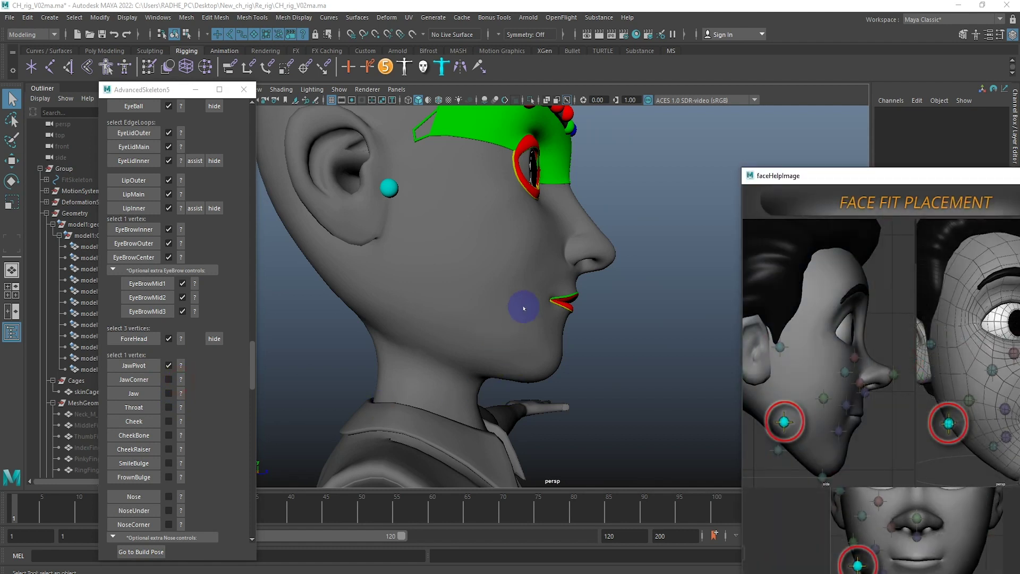
click(427, 307)
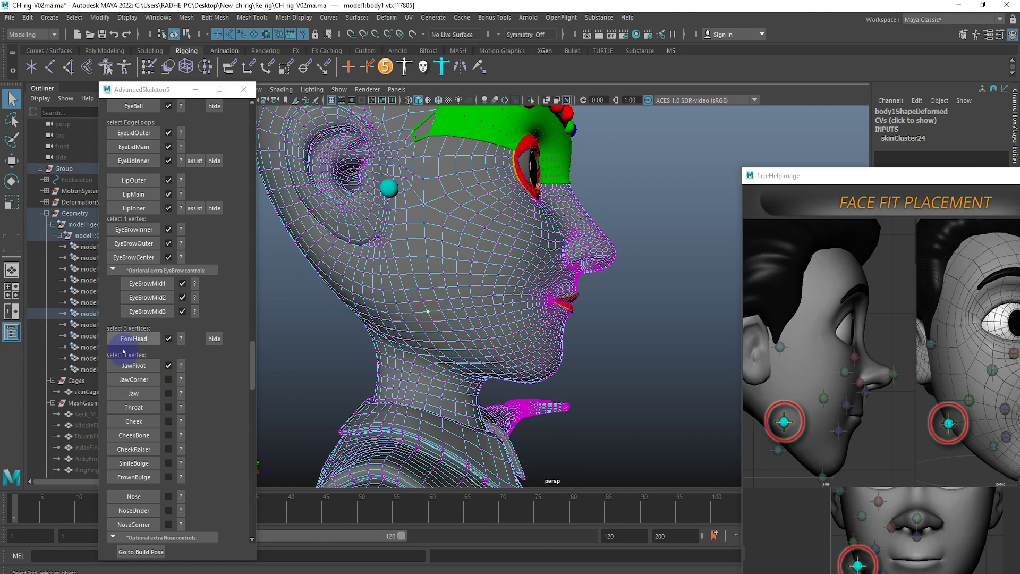
click(144, 382)
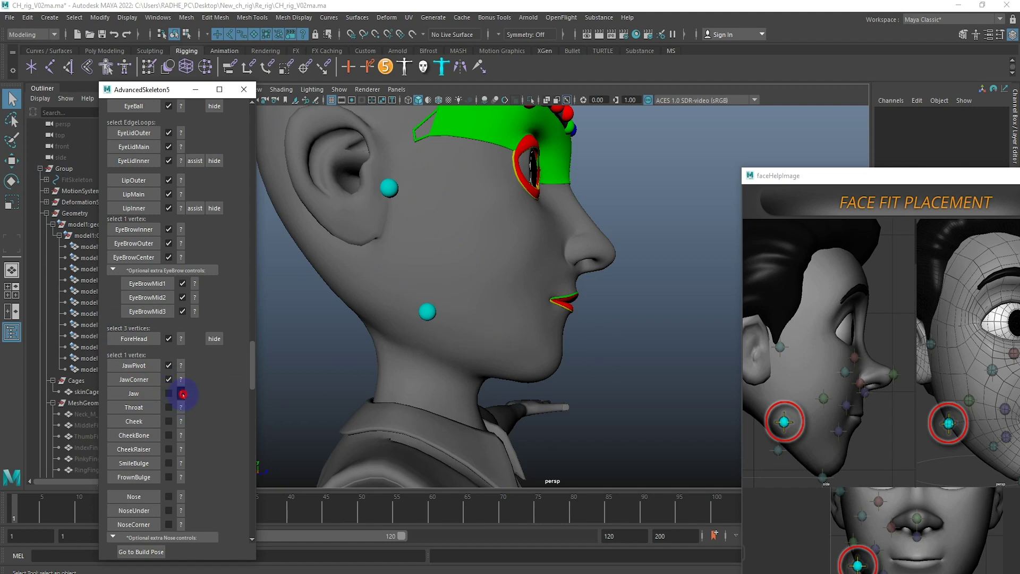
Step: Set the Jaw point from a chin vertex, replacing the body-setup jaw
click(183, 394)
click(511, 352)
mouse_move(511, 351)
alt+mouse_down()
mouse_move(466, 324)
mouse_move(459, 391)
alt+mouse_up()
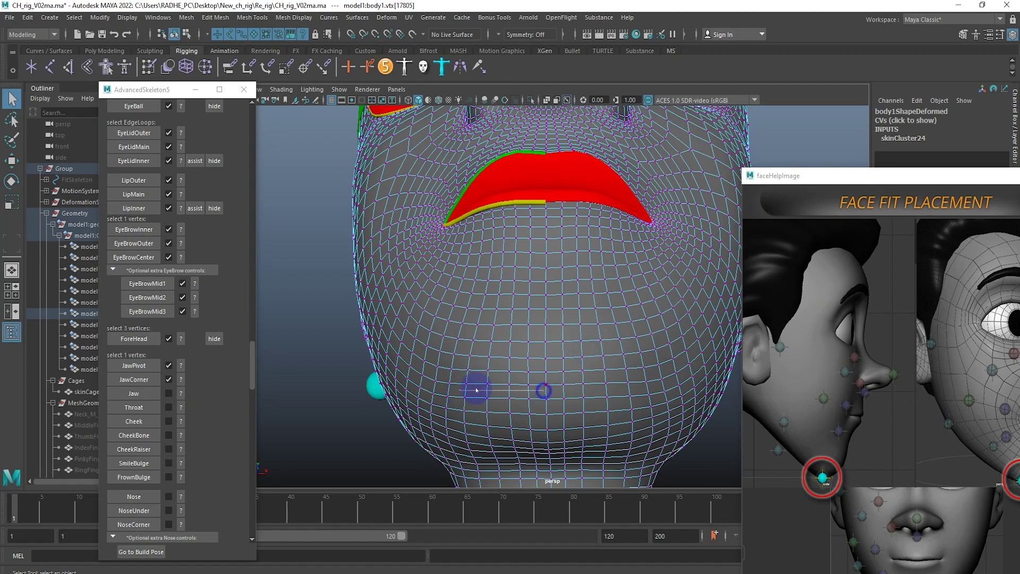
mouse_move(627, 404)
alt+mouse_down()
mouse_move(645, 424)
mouse_move(465, 378)
mouse_move(473, 357)
mouse_move(499, 369)
mouse_move(456, 391)
alt+mouse_up()
key(space)
click(510, 400)
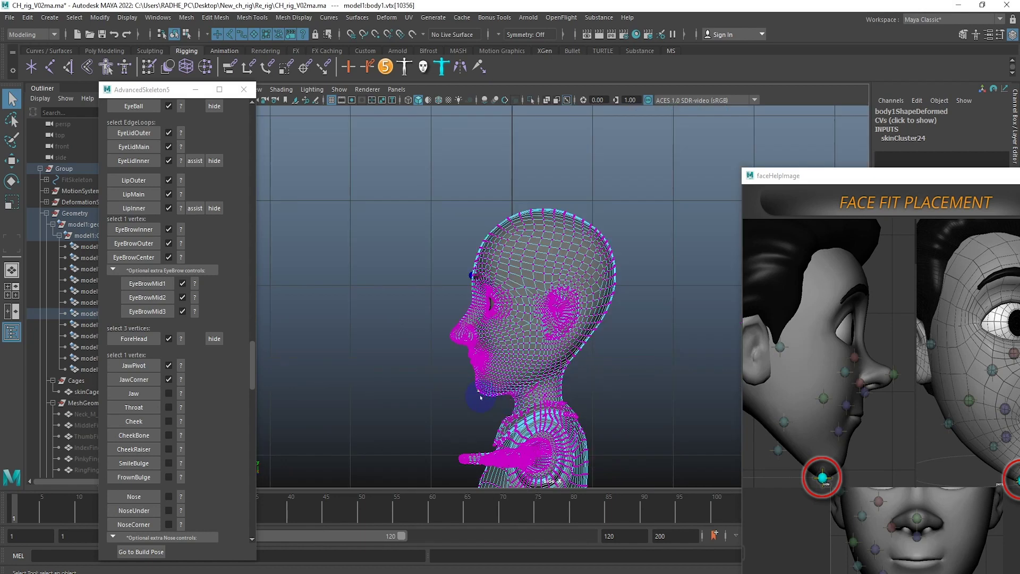
scroll(696, 399, up, 3)
scroll(696, 398, up, 3)
scroll(696, 398, up, 1)
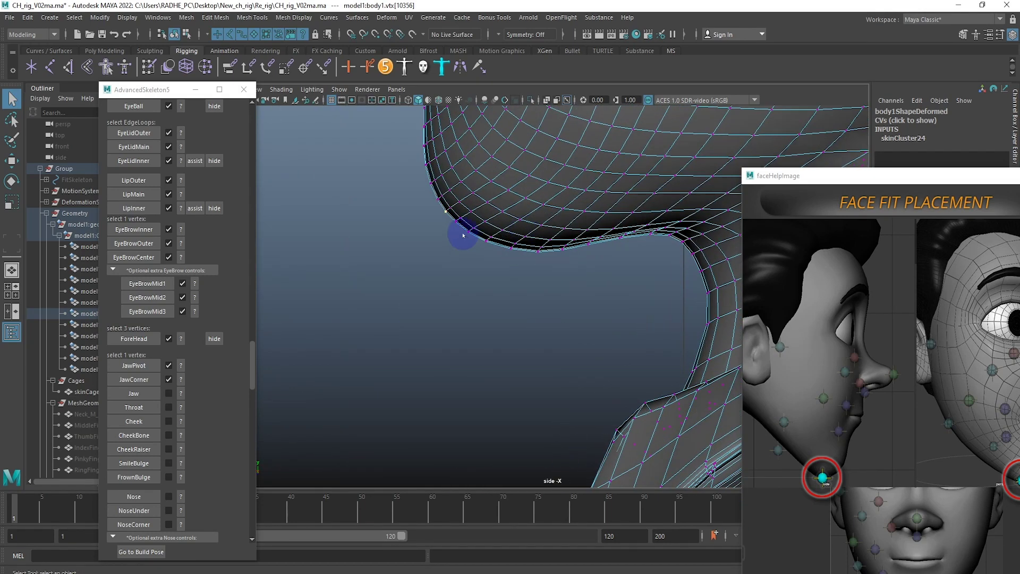
key(space)
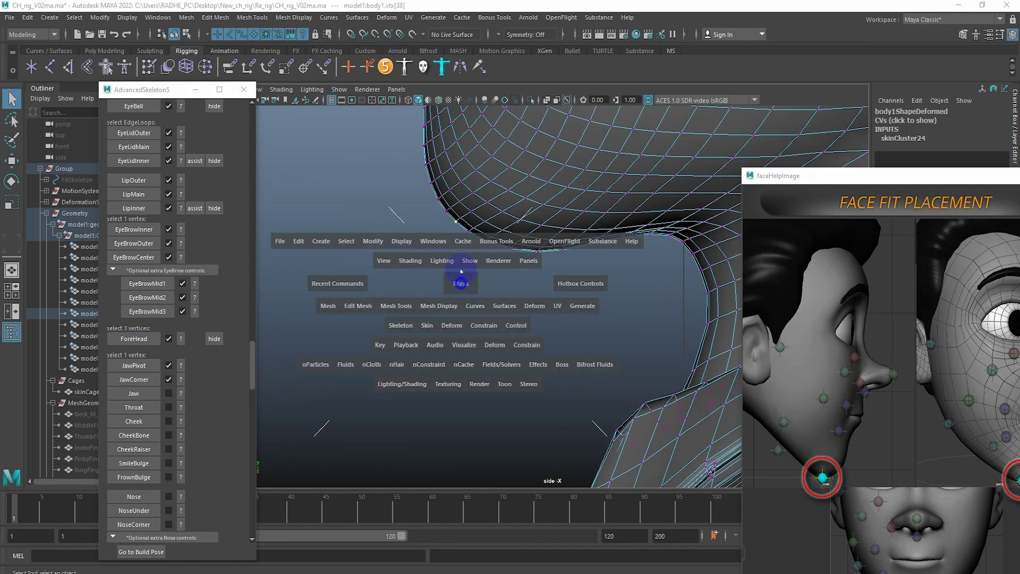
click(460, 282)
alt+drag(460, 283, 532, 287)
click(143, 393)
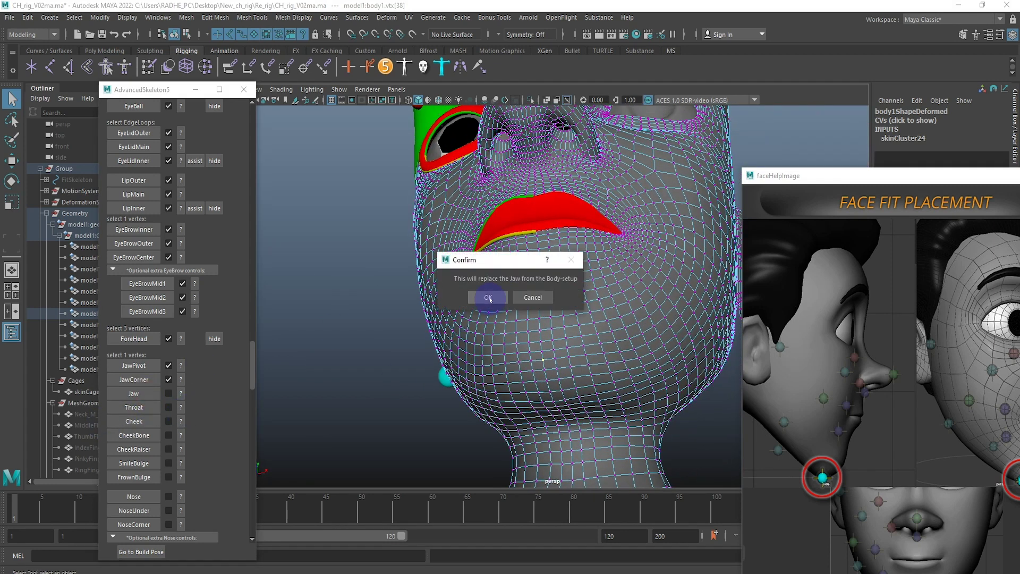
click(489, 298)
Step: Place the Throat point at a vertex on the neck profile
click(181, 408)
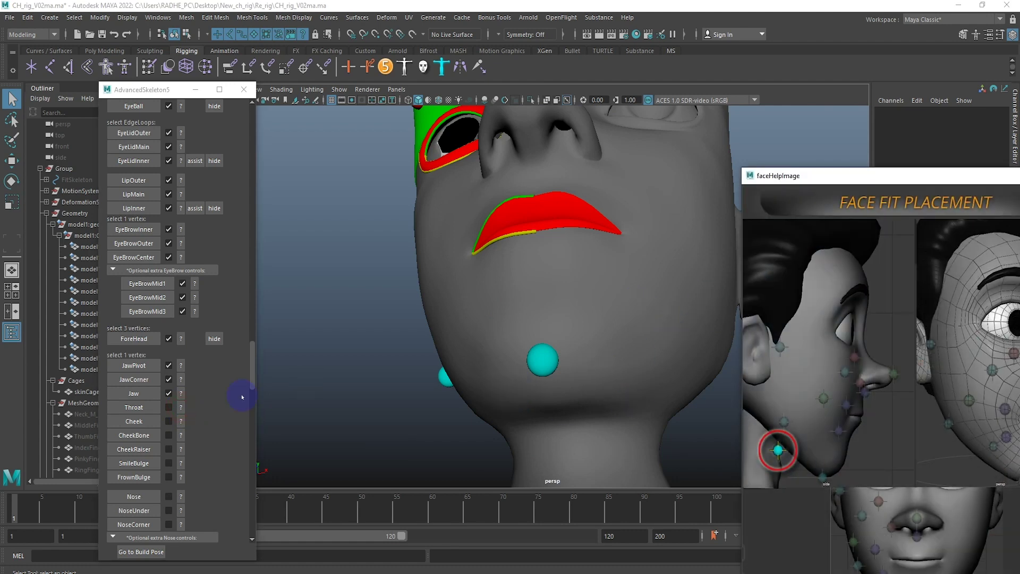
mouse_move(601, 373)
alt+mouse_down()
mouse_move(578, 392)
mouse_move(396, 355)
alt+mouse_up()
scroll(396, 355, down, 2)
right_drag(520, 283, 483, 335)
scroll(483, 335, up, 2)
click(481, 319)
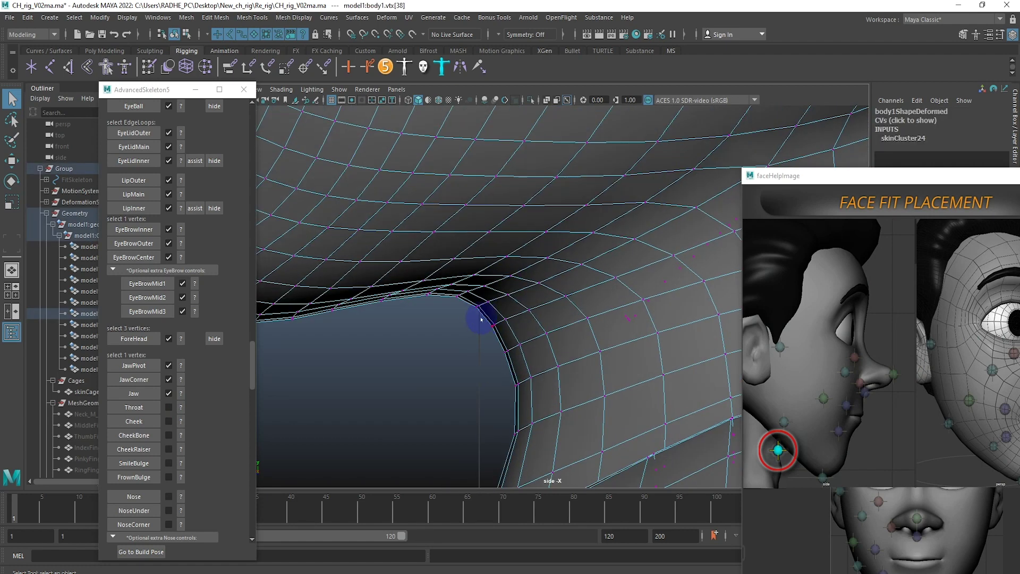
click(505, 348)
alt+drag(505, 348, 366, 357)
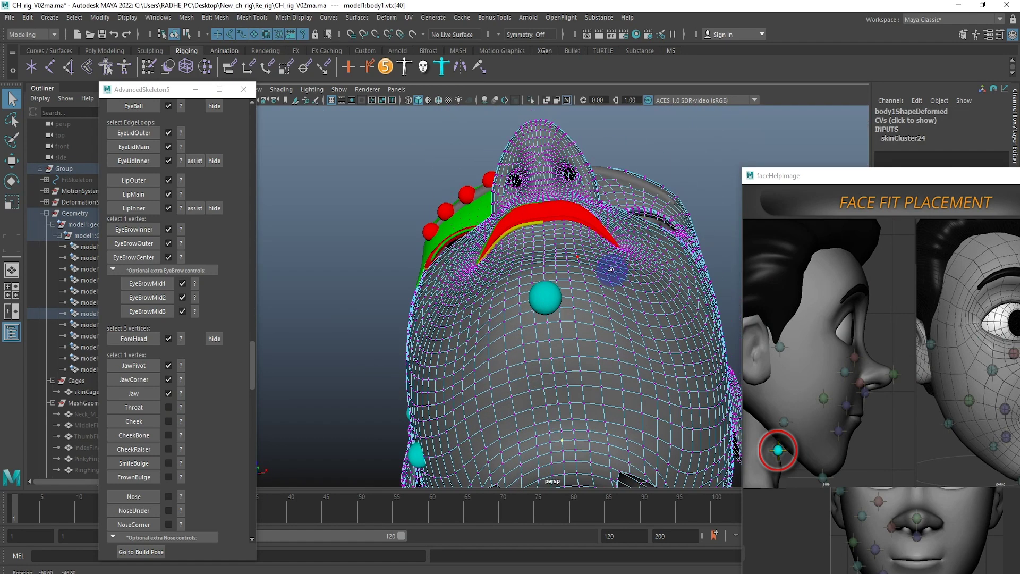
click(145, 408)
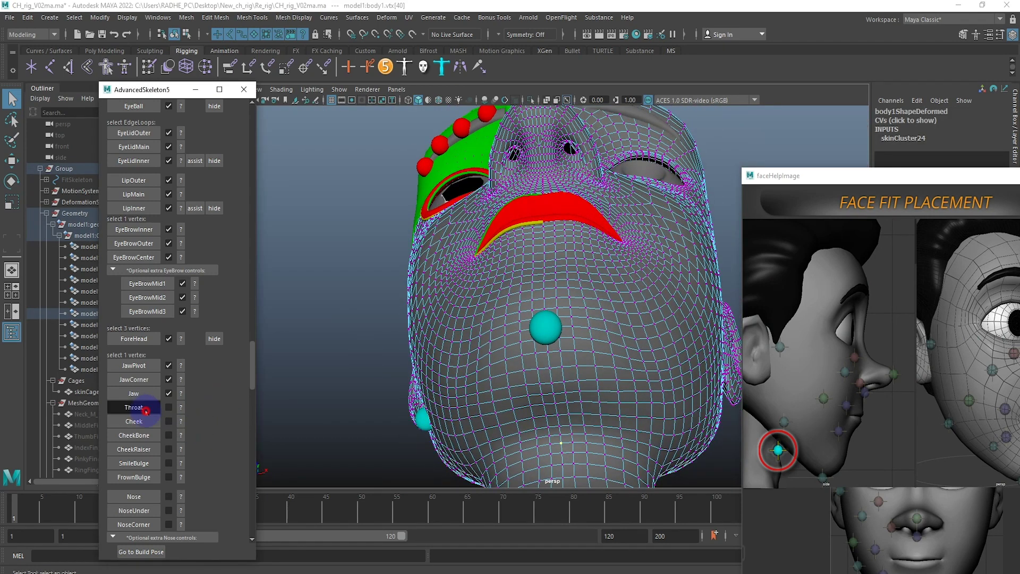
Step: Place the Cheek point beside the mouth, then pick a high cheek vertex for CheekBone
click(181, 423)
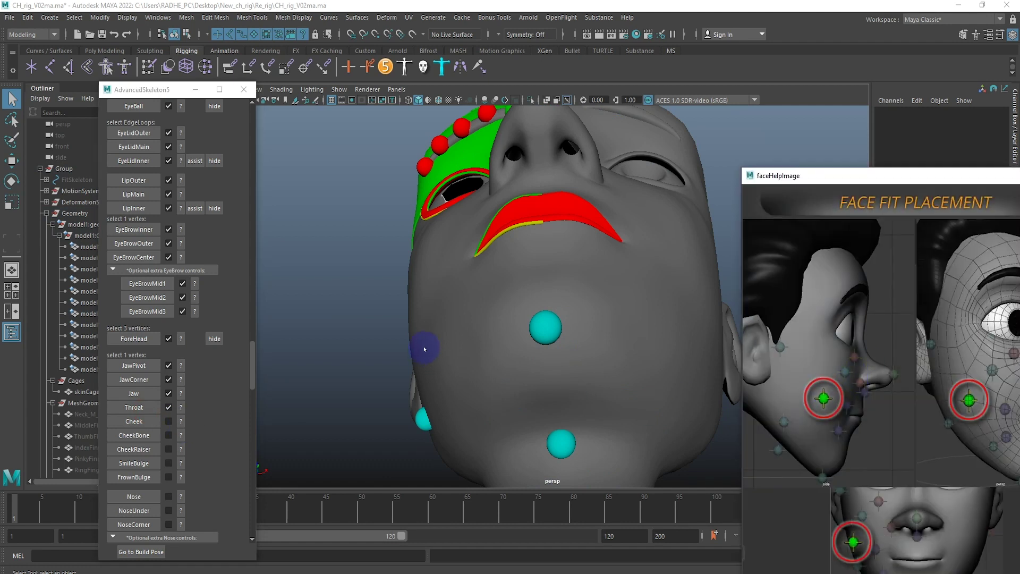
mouse_move(509, 362)
alt+mouse_down()
mouse_move(553, 365)
mouse_move(539, 381)
alt+mouse_up()
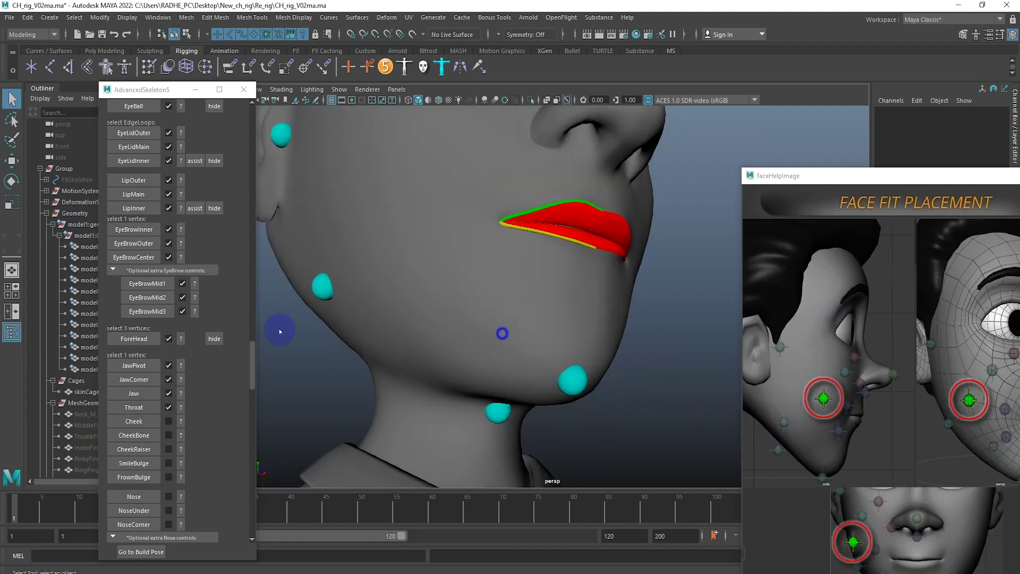
click(425, 228)
mouse_move(425, 227)
alt+mouse_down()
mouse_move(423, 325)
mouse_move(188, 405)
alt+mouse_up()
click(398, 303)
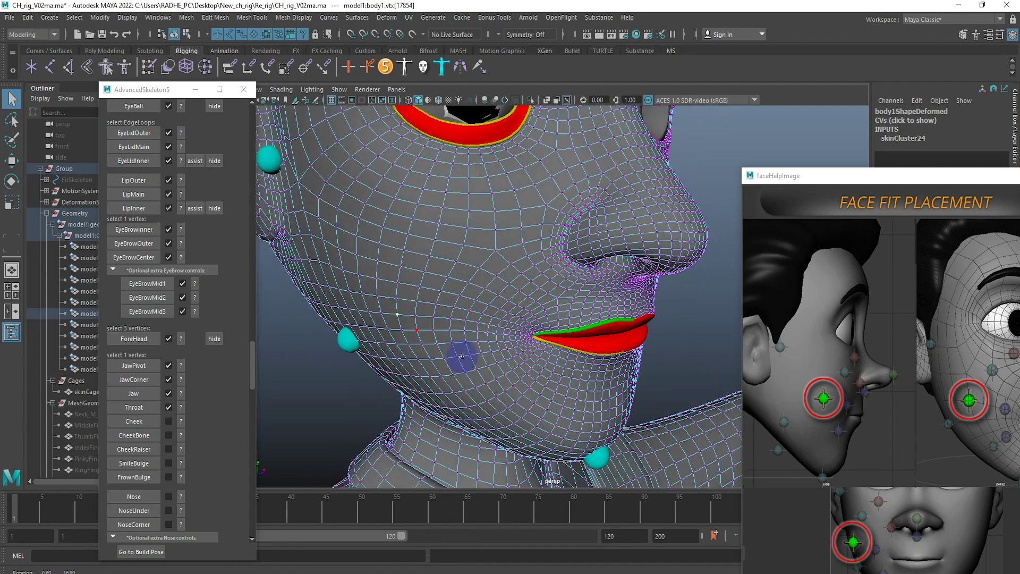
click(148, 424)
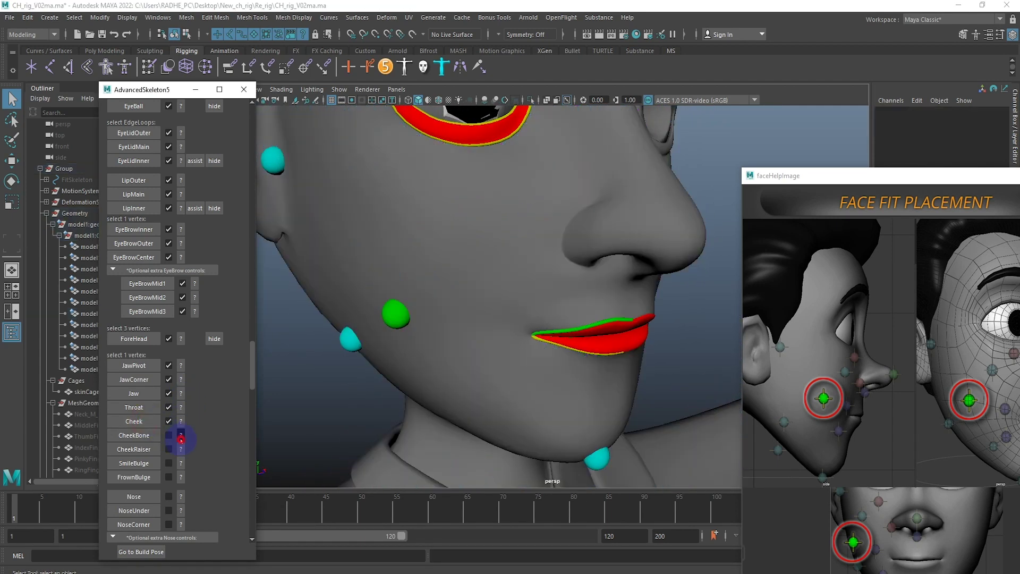
click(181, 436)
click(439, 210)
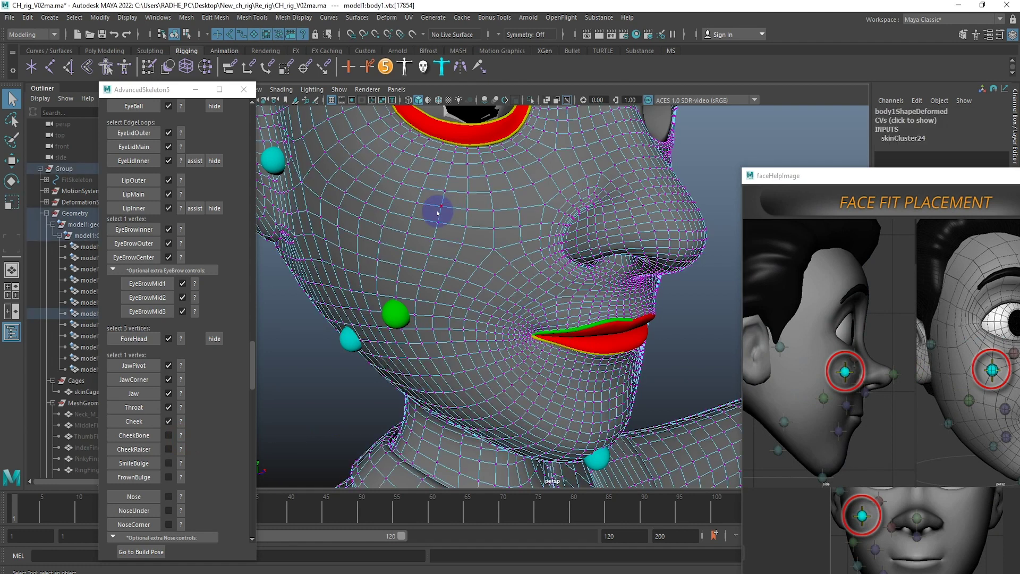
Step: Place the CheekBone point, then the CheekRaiser point below the eye
click(148, 435)
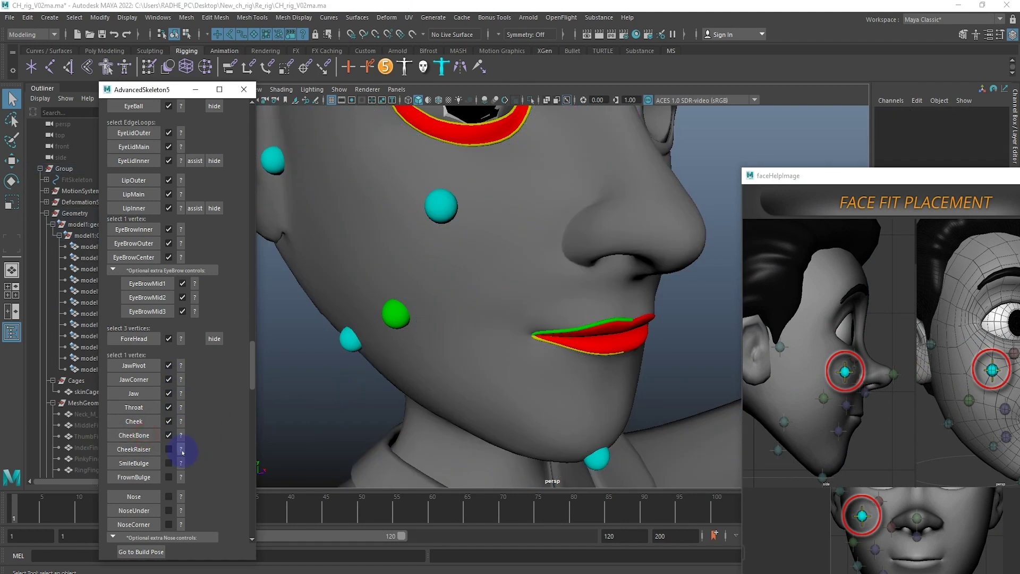
click(180, 450)
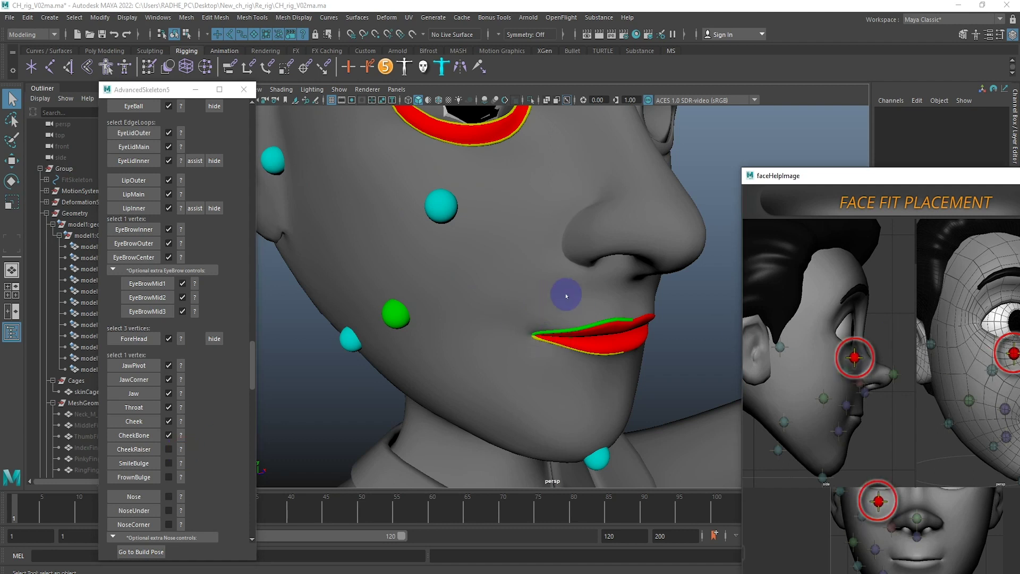
mouse_move(483, 172)
alt+mouse_down()
mouse_move(472, 253)
mouse_move(520, 235)
alt+mouse_up()
click(487, 232)
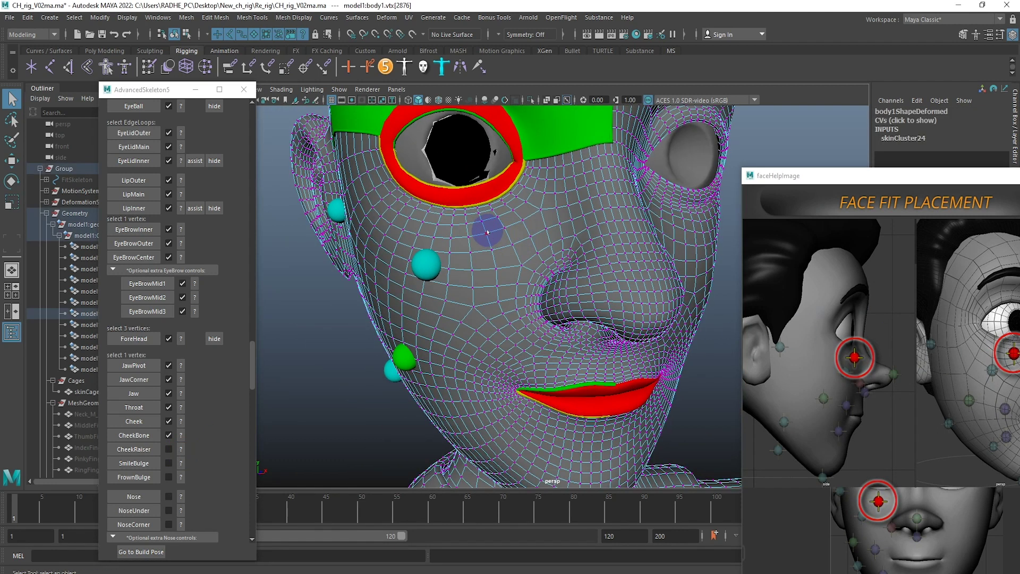
click(134, 449)
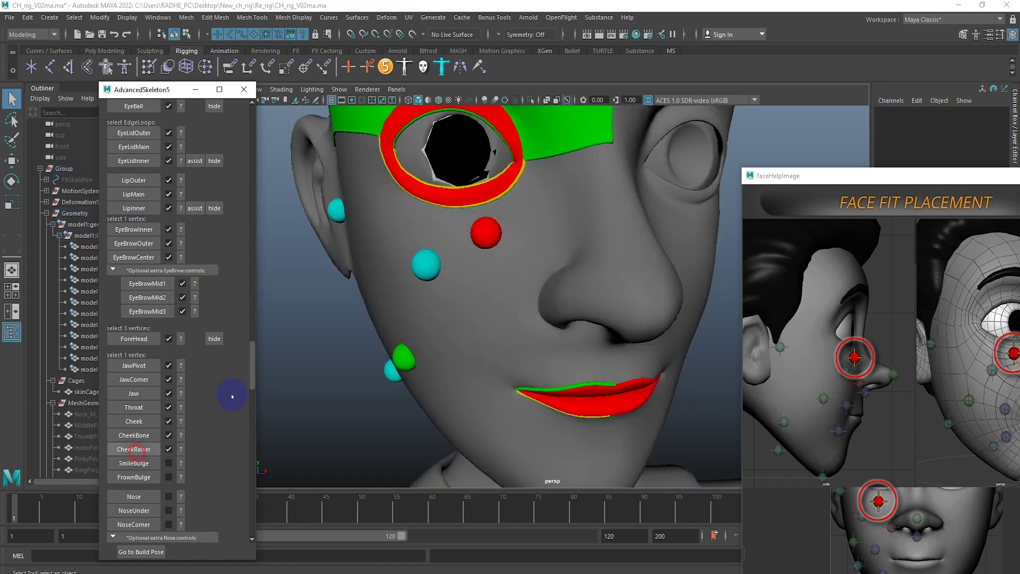
Step: Place the SmileBulge point at a vertex beside the mouth
click(180, 465)
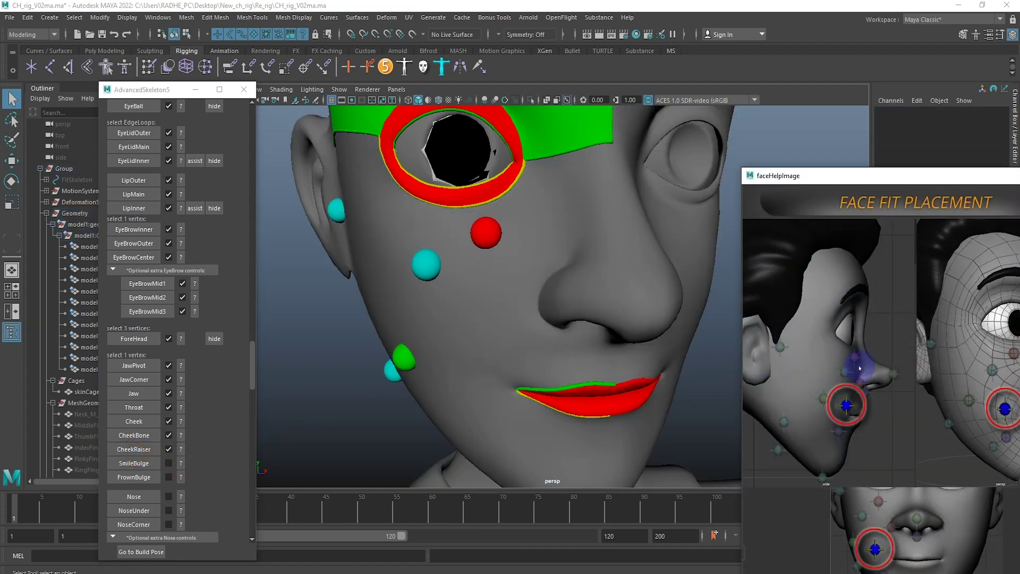
mouse_move(909, 180)
mouse_down()
mouse_move(797, 183)
mouse_move(808, 179)
mouse_up()
click(465, 357)
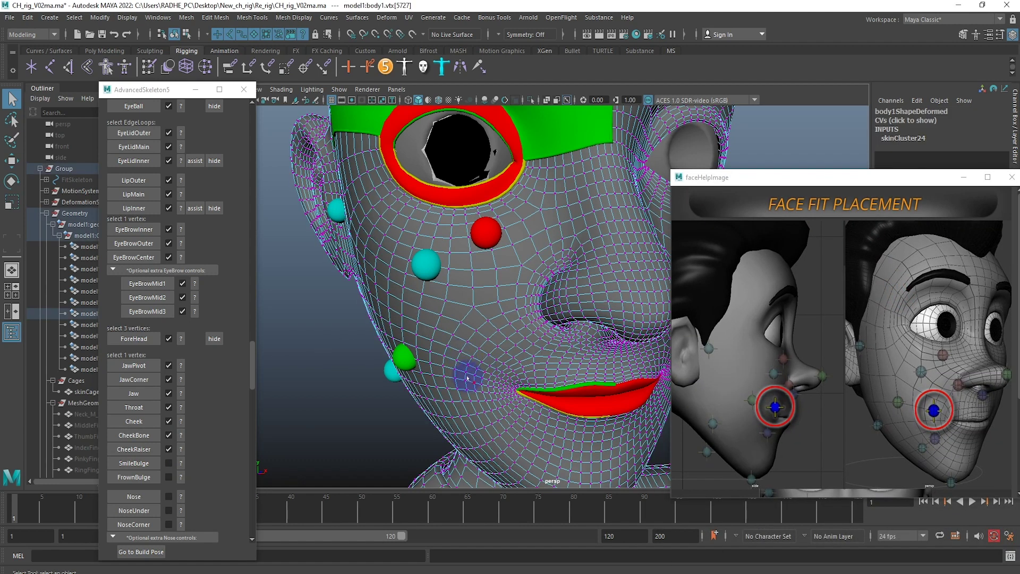
click(134, 463)
Step: Place the FrownBulge point at a vertex below the mouth corner
scroll(556, 355, up, 2)
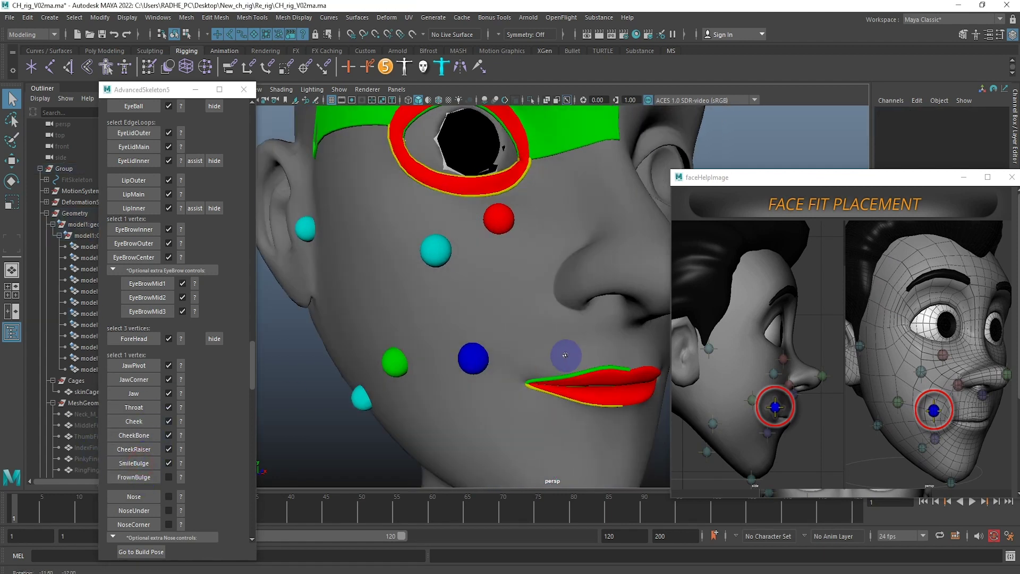
alt+middle_drag(588, 303, 617, 231)
click(181, 477)
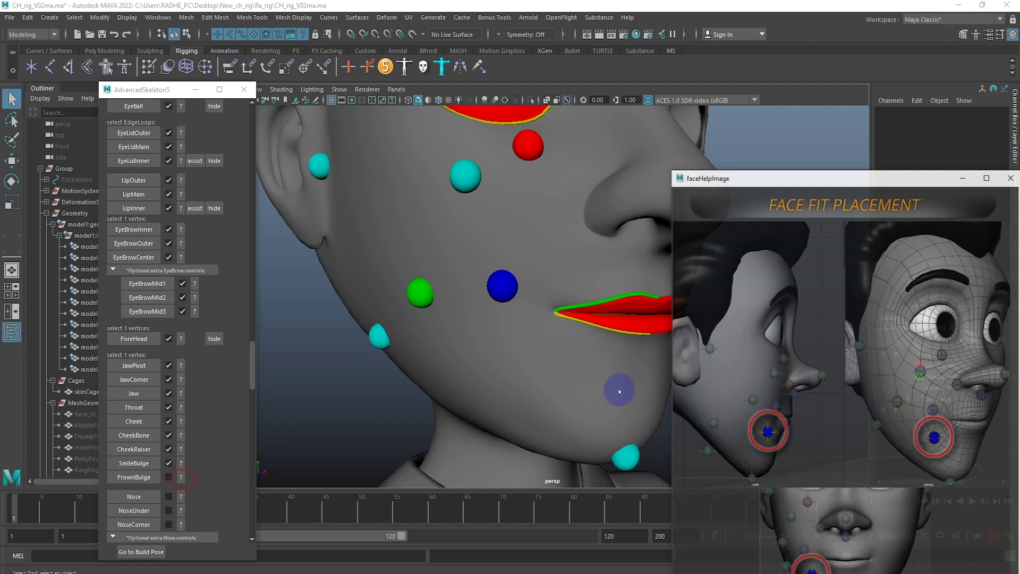
click(519, 368)
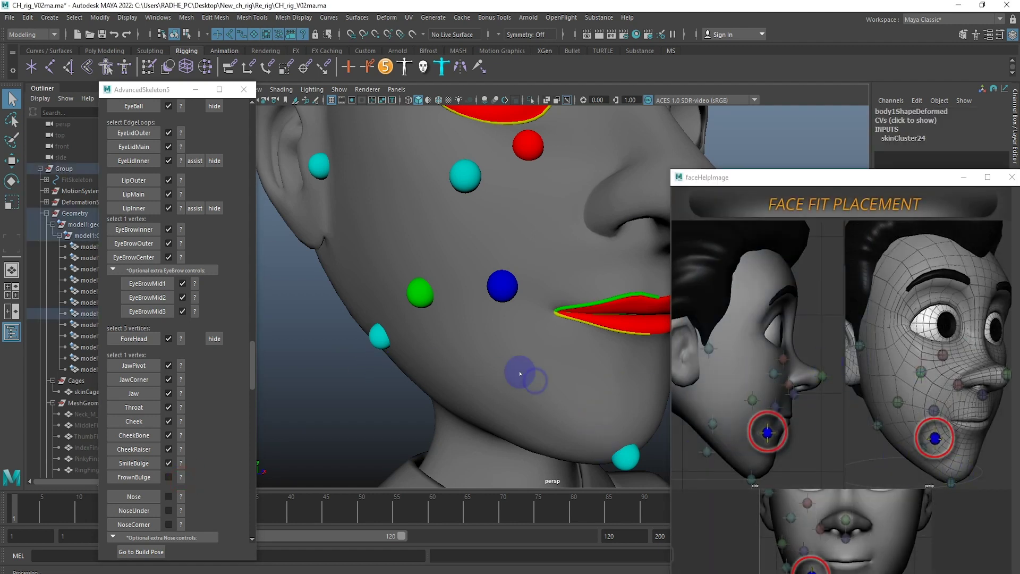
click(526, 353)
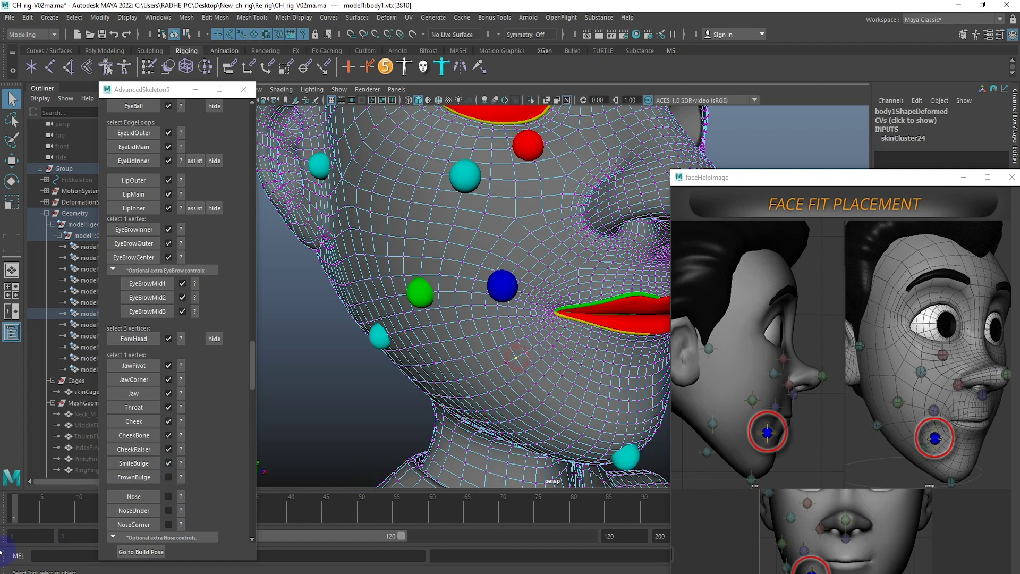
click(139, 477)
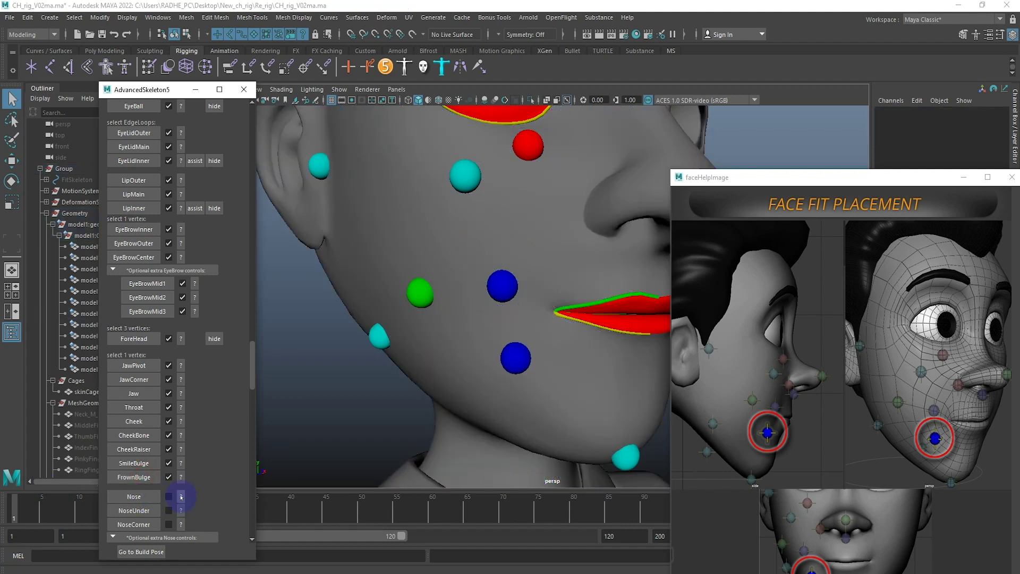
Step: Place the Nose point at the nose-tip vertex, checked in side view
click(181, 496)
alt+shift+drag(615, 289, 595, 289)
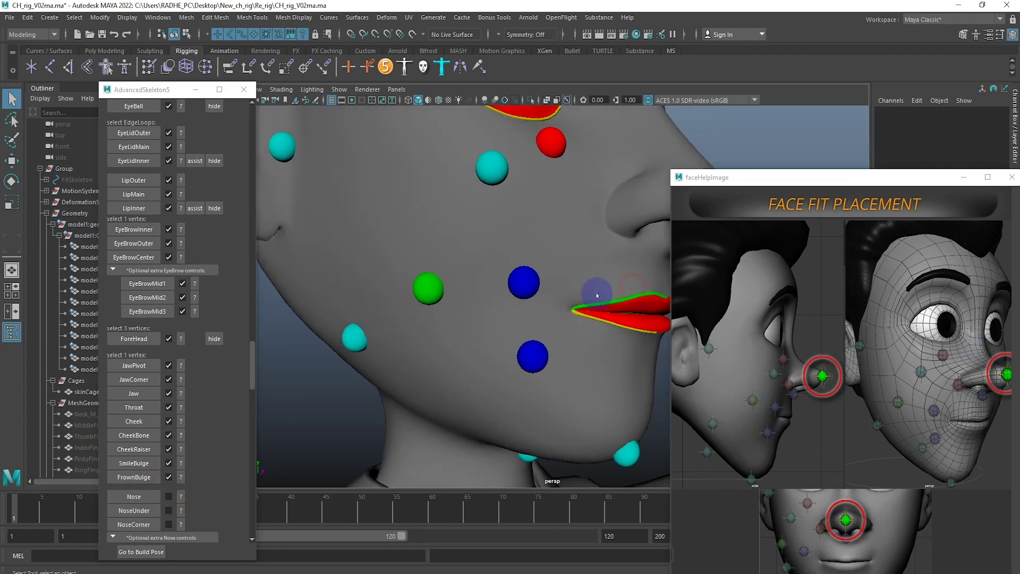
mouse_move(423, 270)
alt+middle_down()
mouse_move(540, 333)
mouse_move(599, 457)
alt+middle_up()
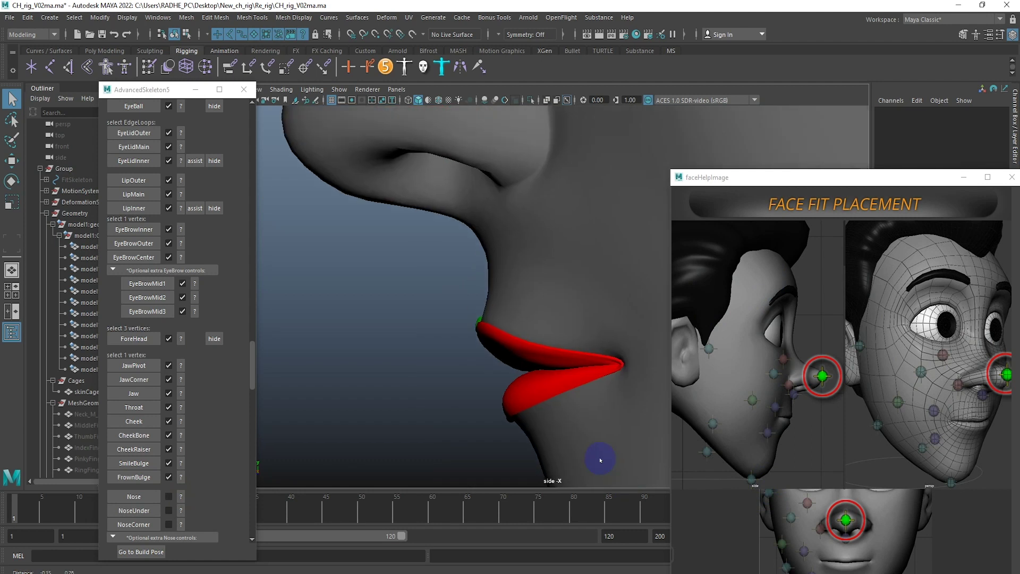
scroll(332, 280, up, 5)
right_drag(392, 267, 227, 266)
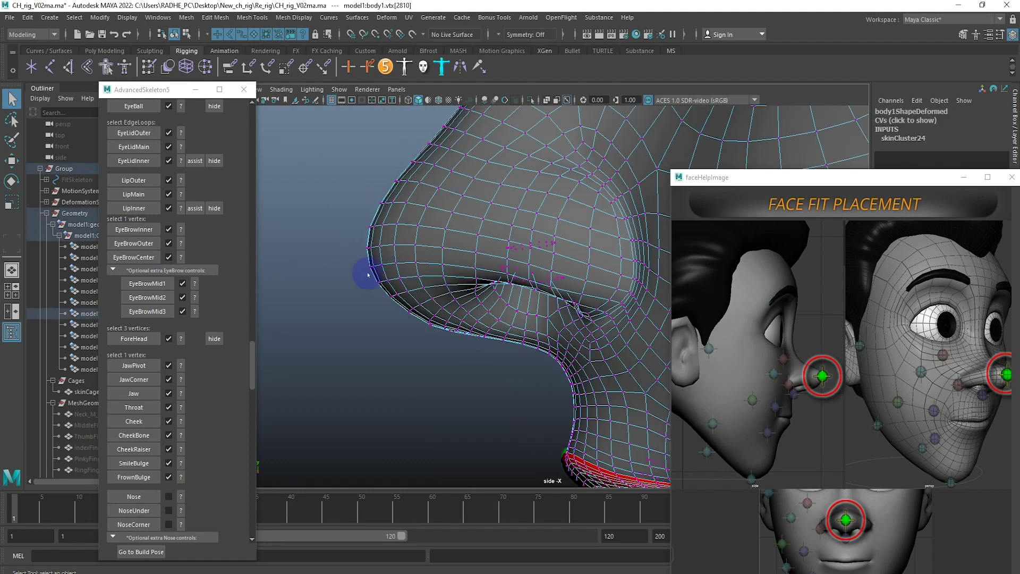
alt+drag(377, 296, 394, 304)
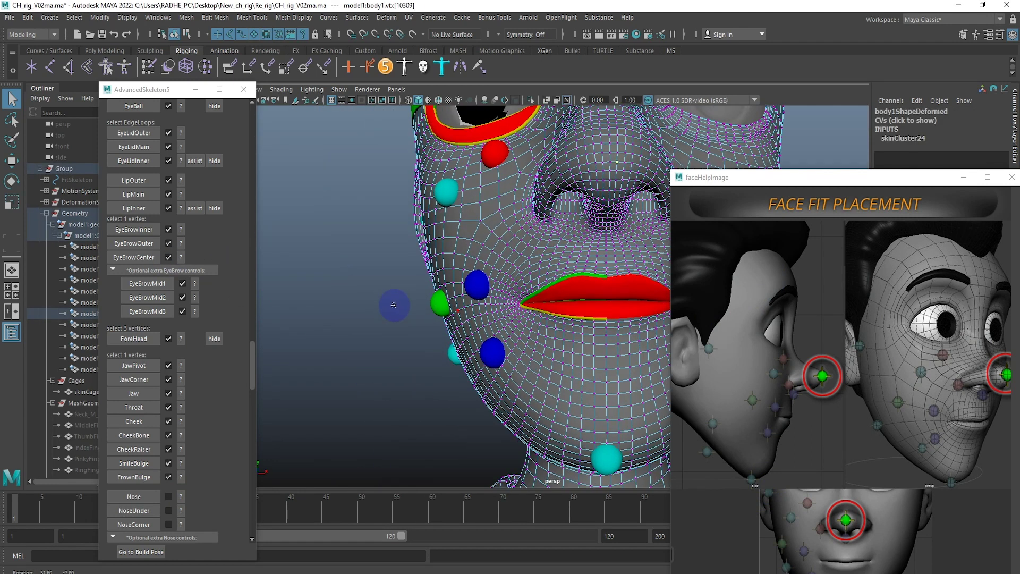
scroll(576, 296, up, 3)
scroll(549, 287, up, 3)
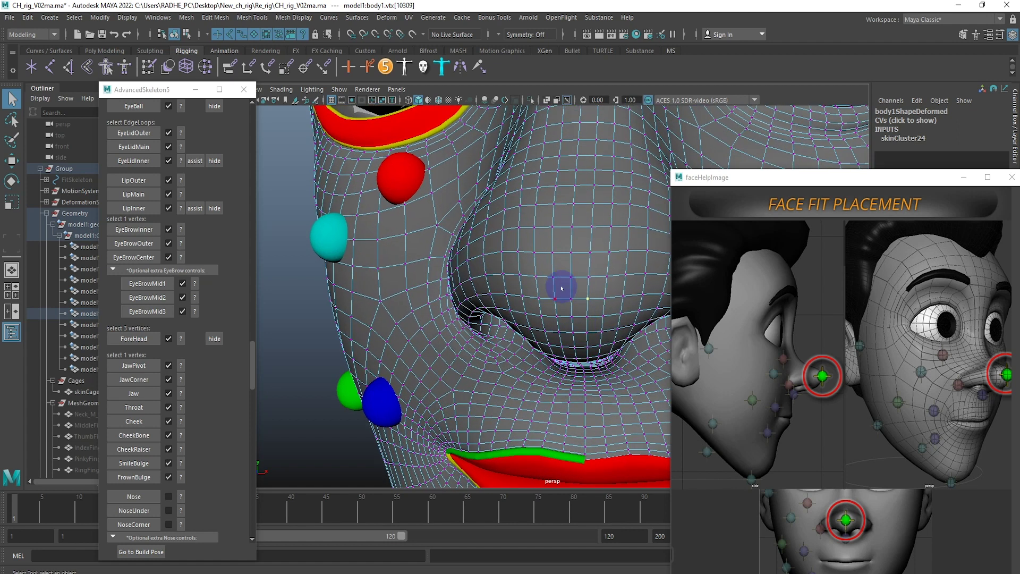
click(133, 496)
Step: Show the NoseUnder placement guide and switch the face mesh to vertex selection
scroll(545, 297, down, 5)
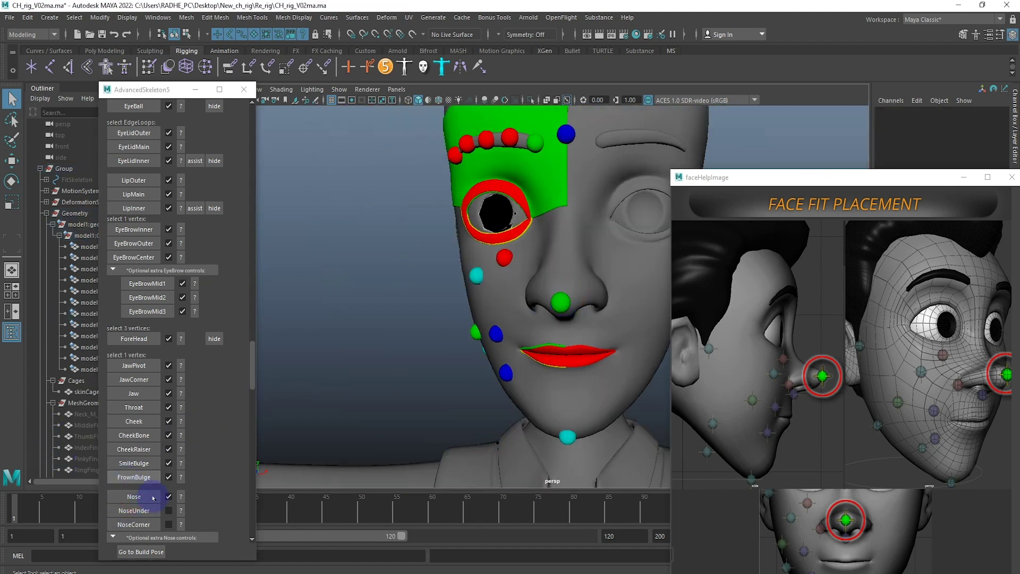
scroll(225, 407, down, 4)
click(180, 377)
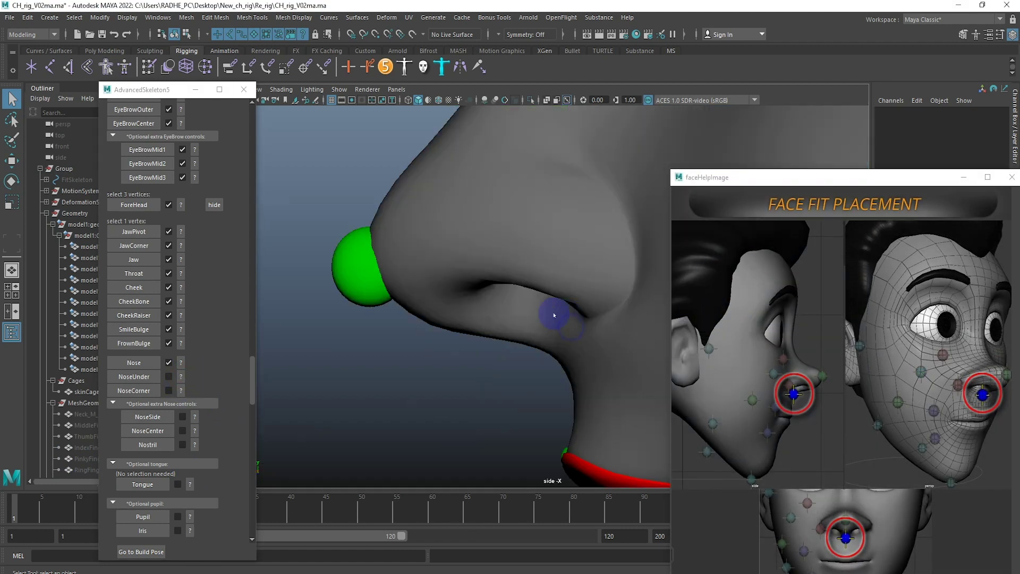
scroll(419, 165, up, 3)
scroll(424, 267, up, 3)
mouse_move(424, 243)
right_down()
mouse_move(382, 248)
mouse_move(400, 228)
right_up()
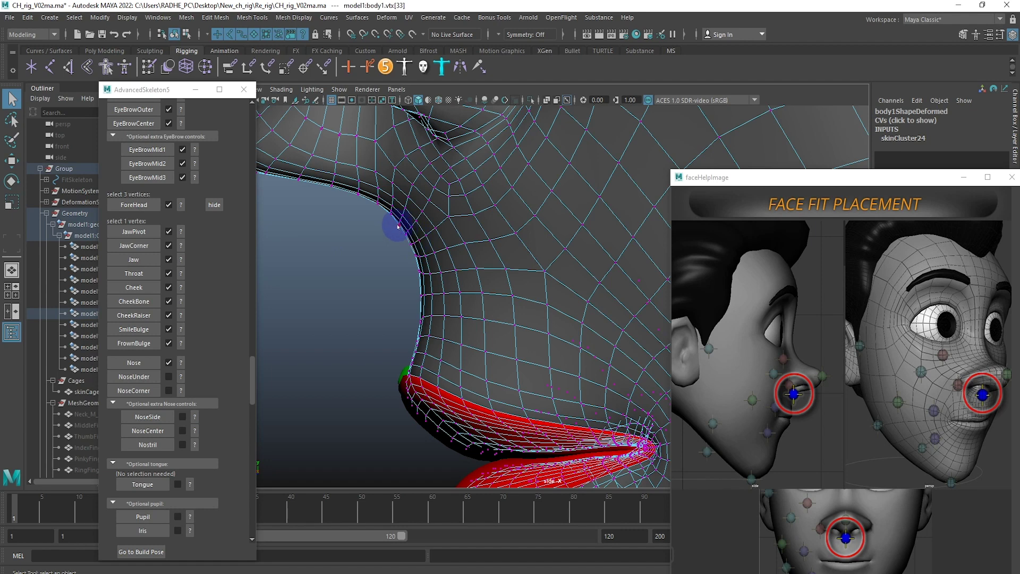
Step: Place the NoseUnder point at a vertex under the nose, then show the NoseCorner guide
key(space)
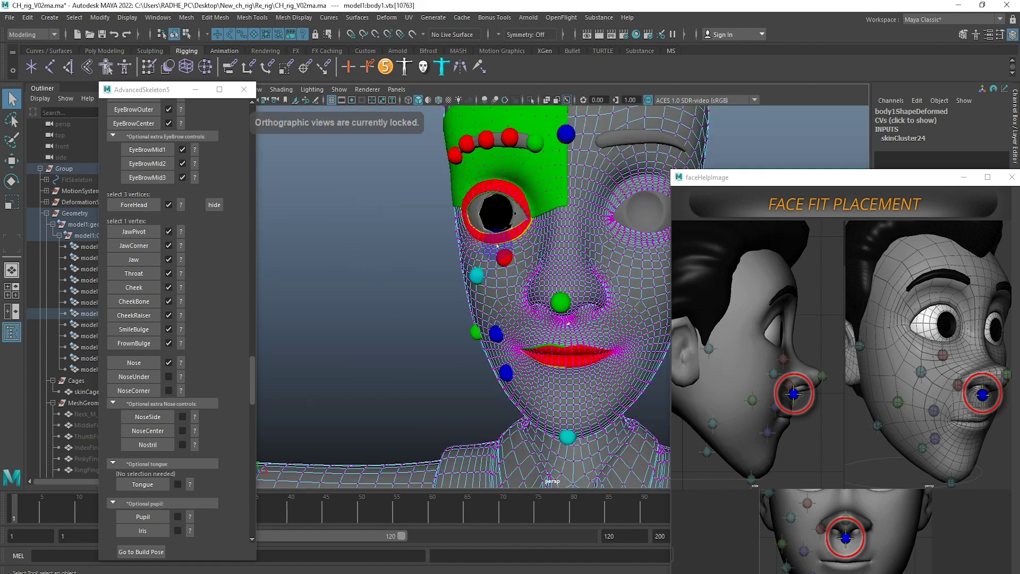
alt+drag(431, 264, 514, 243)
scroll(526, 223, up, 3)
scroll(537, 192, up, 3)
scroll(548, 160, up, 3)
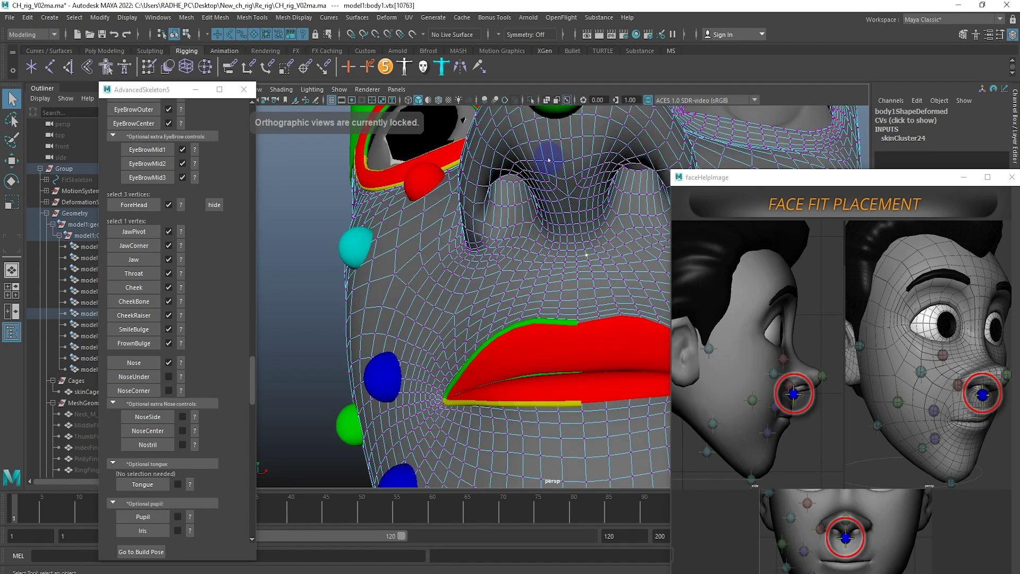
click(576, 259)
click(155, 484)
click(135, 376)
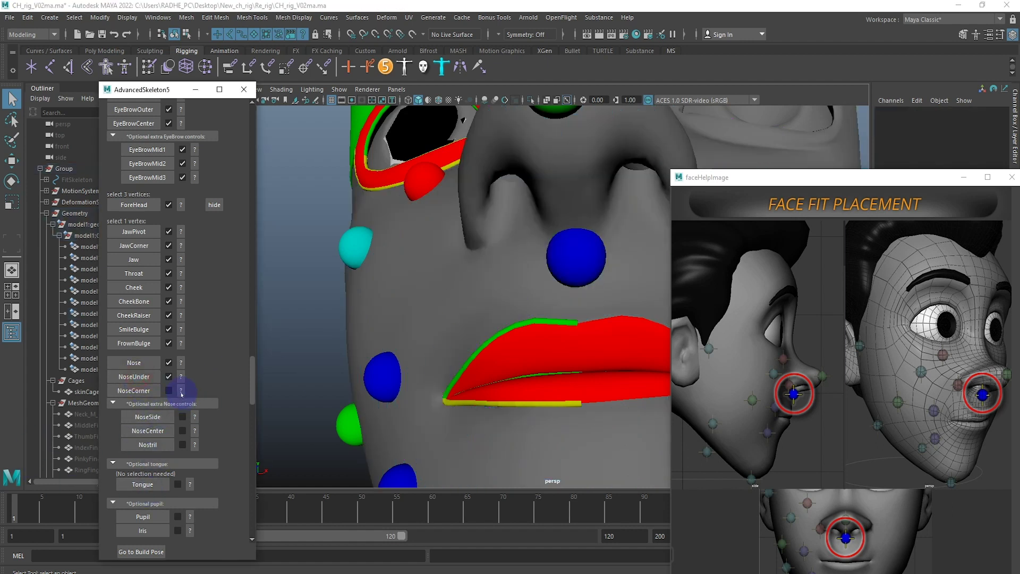
click(182, 394)
alt+drag(491, 291, 533, 309)
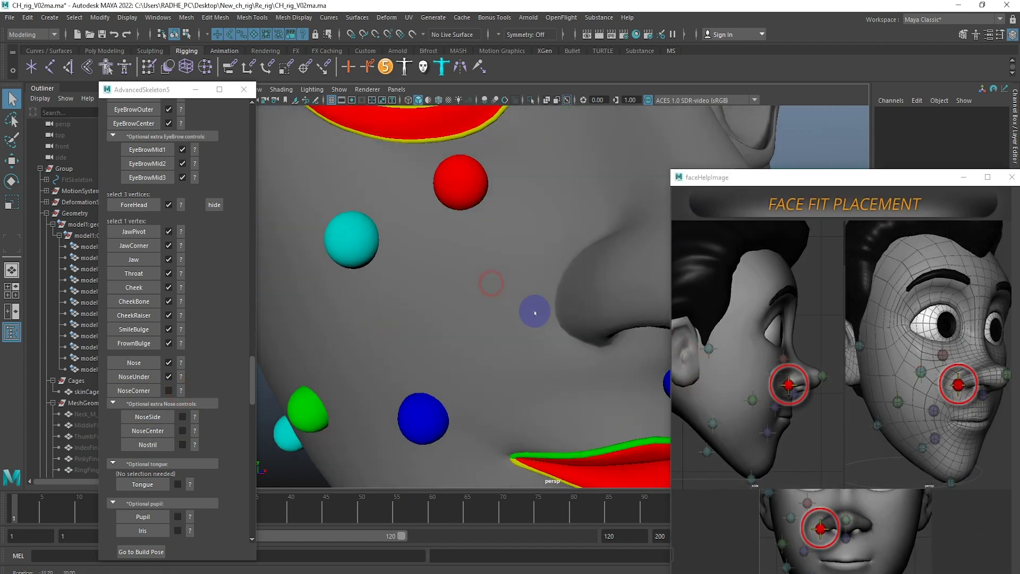
Step: Place the NoseCorner point, then the NoseSide point beside the nose
right_drag(554, 321, 558, 311)
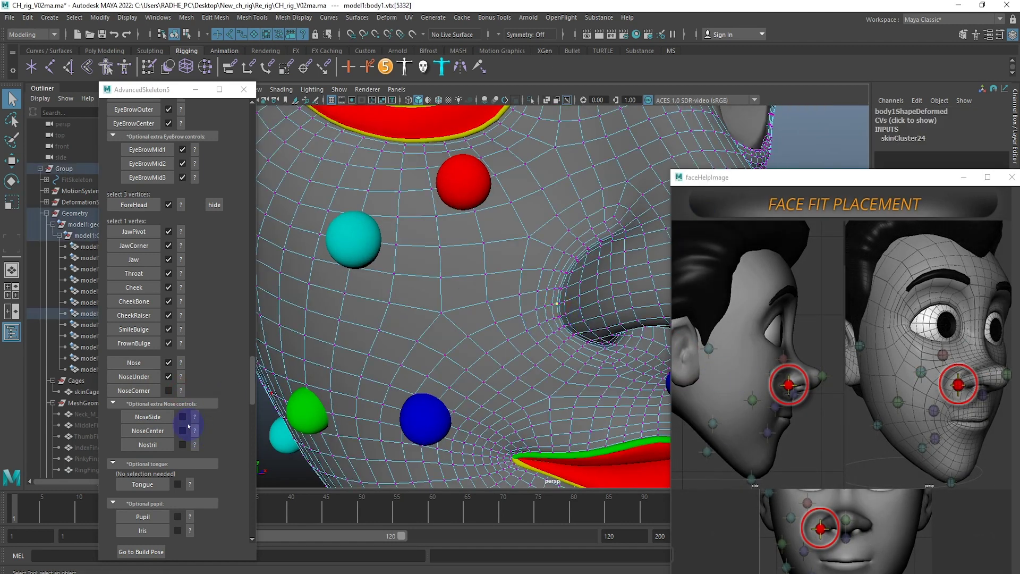
click(134, 391)
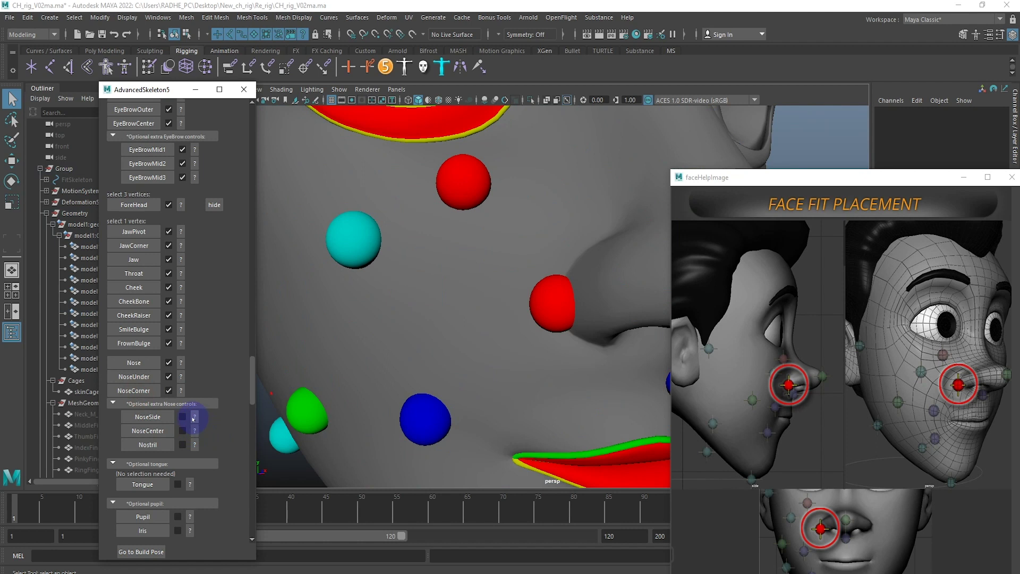
click(194, 417)
mouse_move(577, 299)
alt+mouse_down()
mouse_move(518, 234)
mouse_move(547, 278)
alt+mouse_up()
right_drag(547, 289, 372, 284)
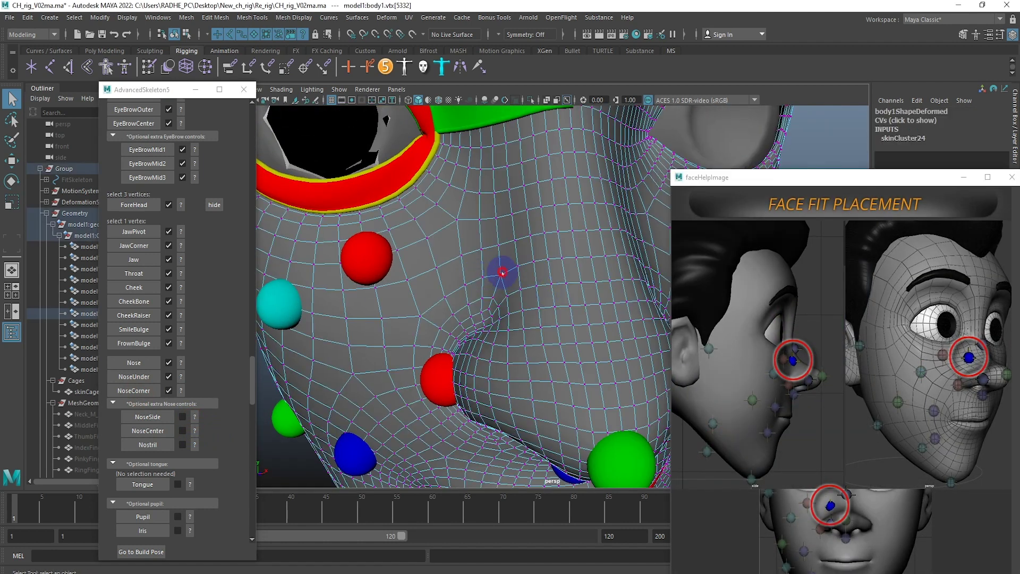
click(143, 417)
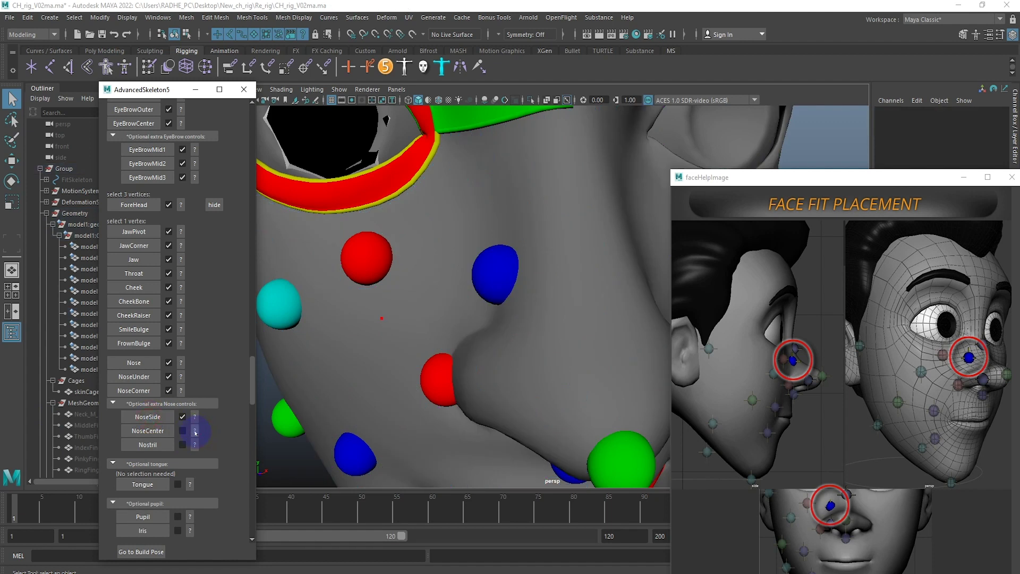
Step: Place the NoseCenter point at a vertex on the nose bridge
click(195, 431)
click(601, 223)
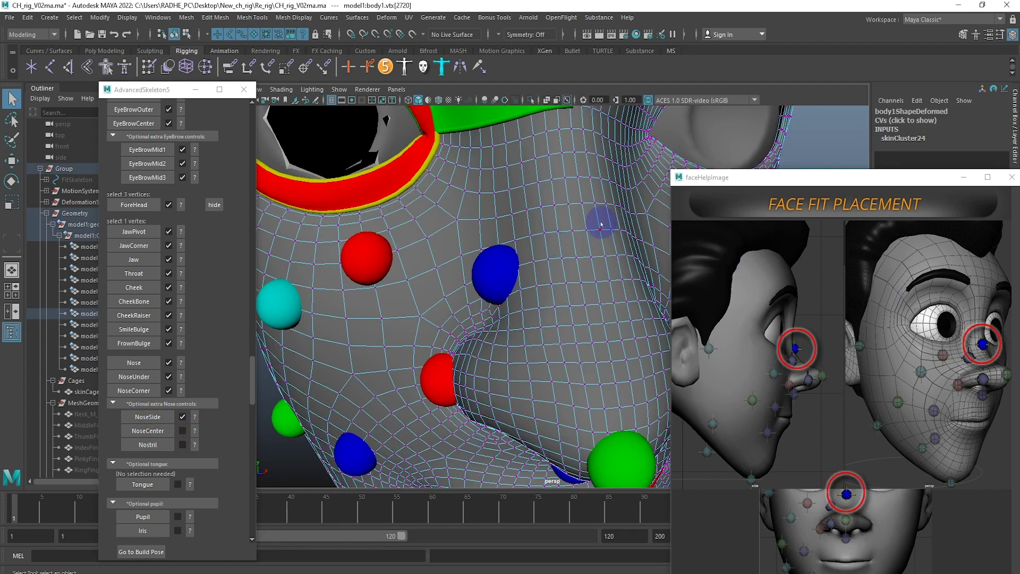
alt+drag(618, 250, 599, 254)
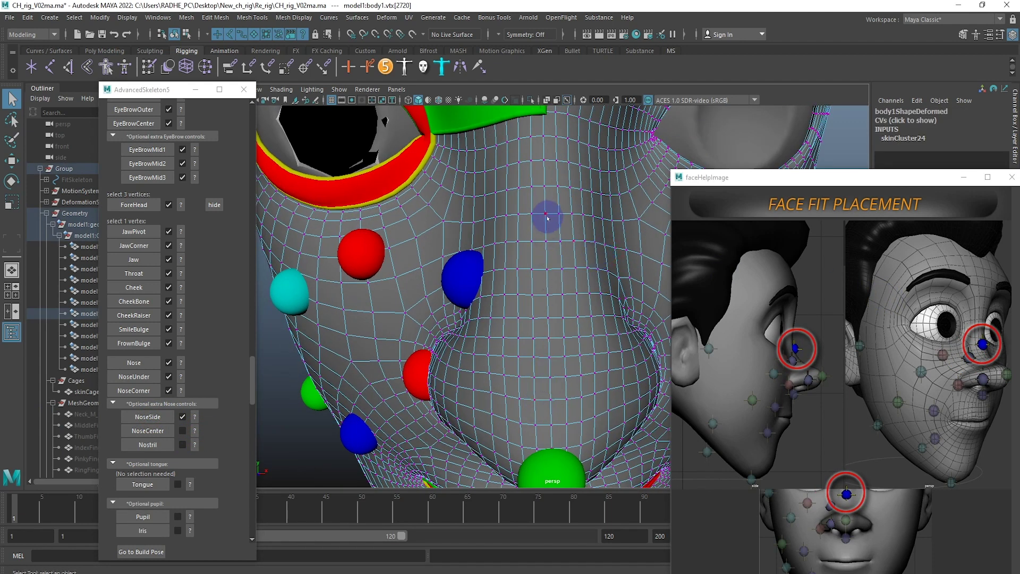
click(147, 430)
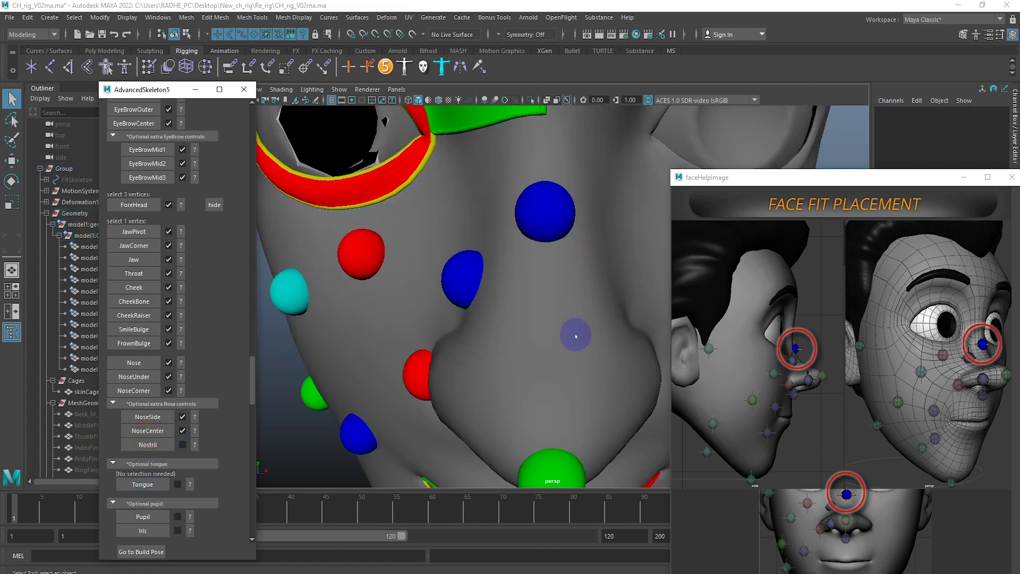
Step: Place the Nostril point at a vertex inside the nostril
click(195, 445)
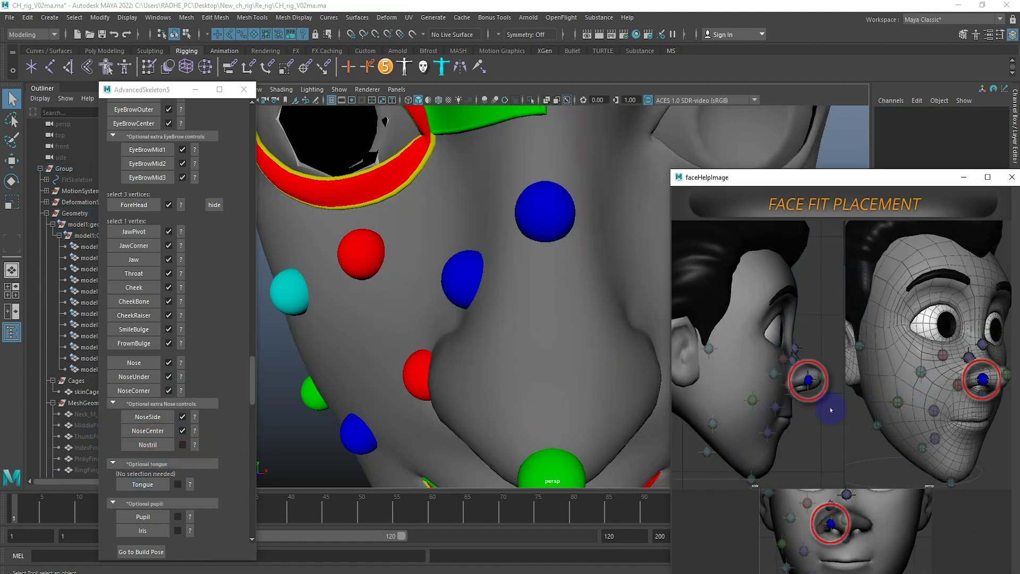
drag(541, 370, 254, 380)
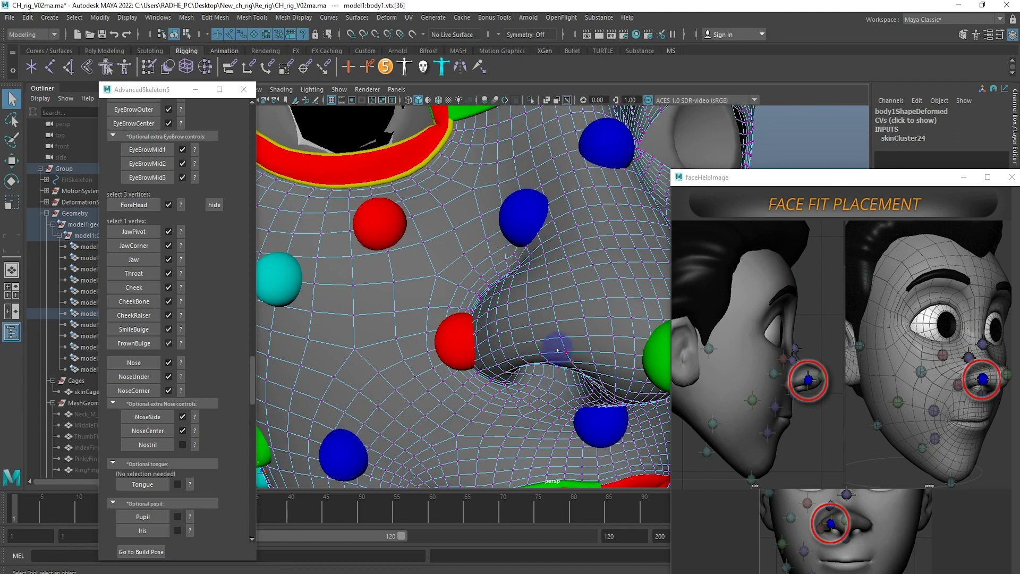
click(559, 337)
alt+drag(574, 364, 568, 345)
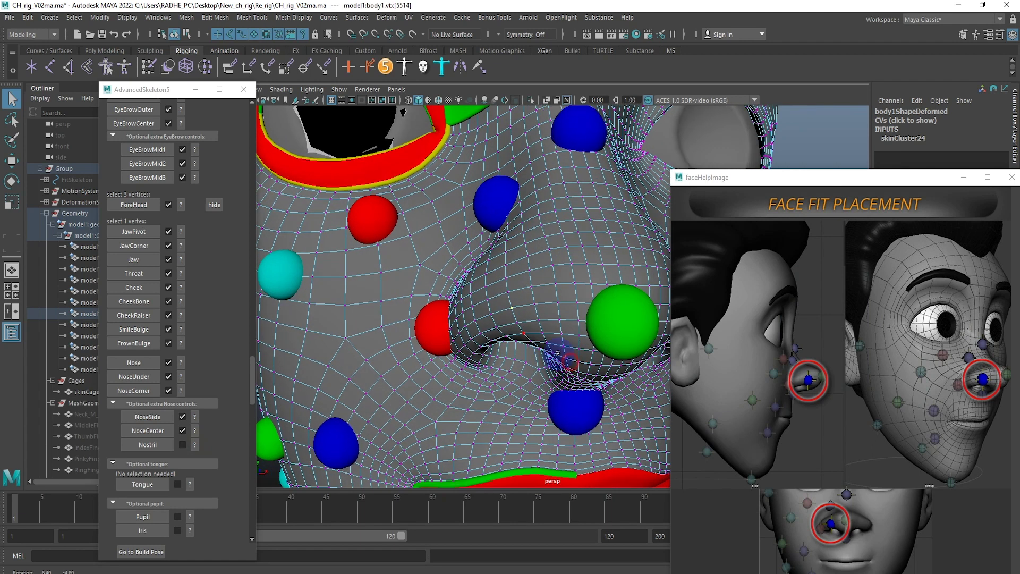
click(524, 219)
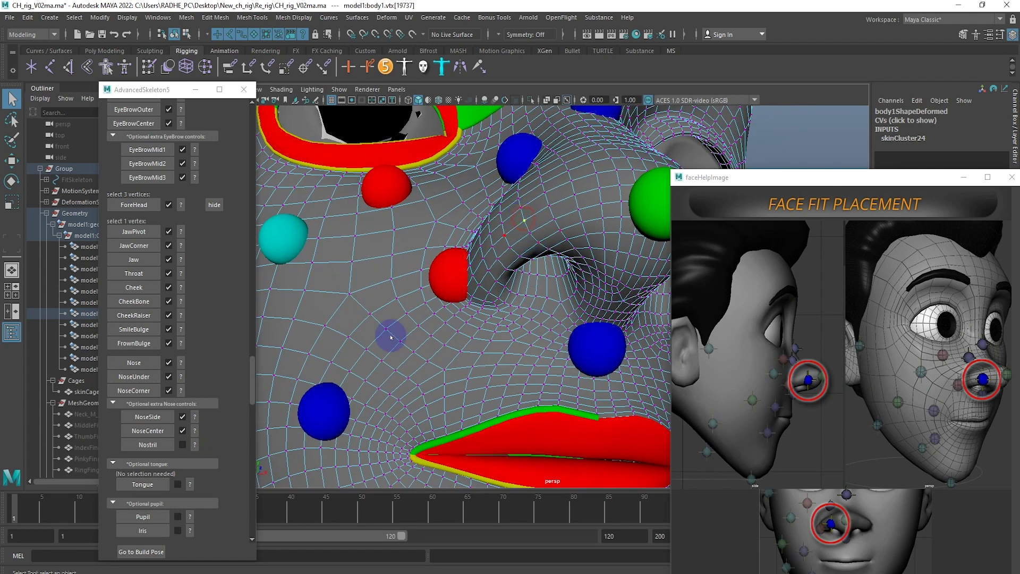
click(154, 446)
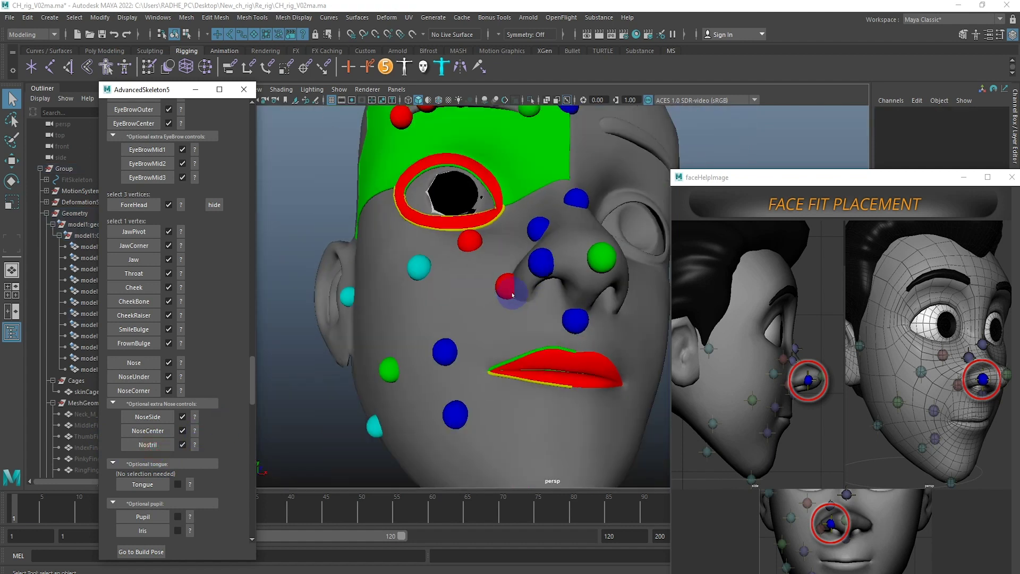
scroll(190, 412, down, 5)
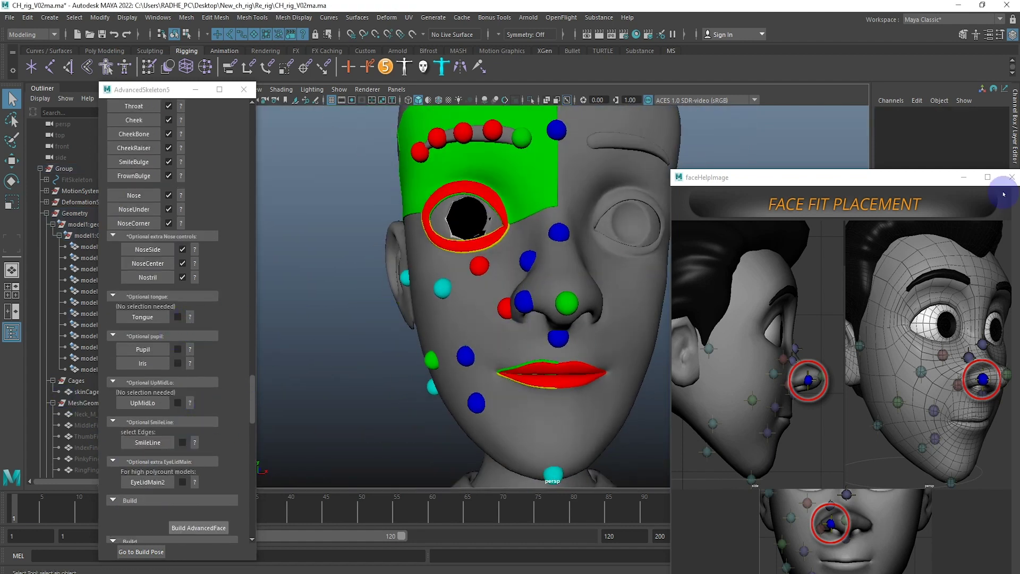
Step: Hide the head layer, select the tongue mesh and create the Tongue fit points
drag(925, 179, 599, 490)
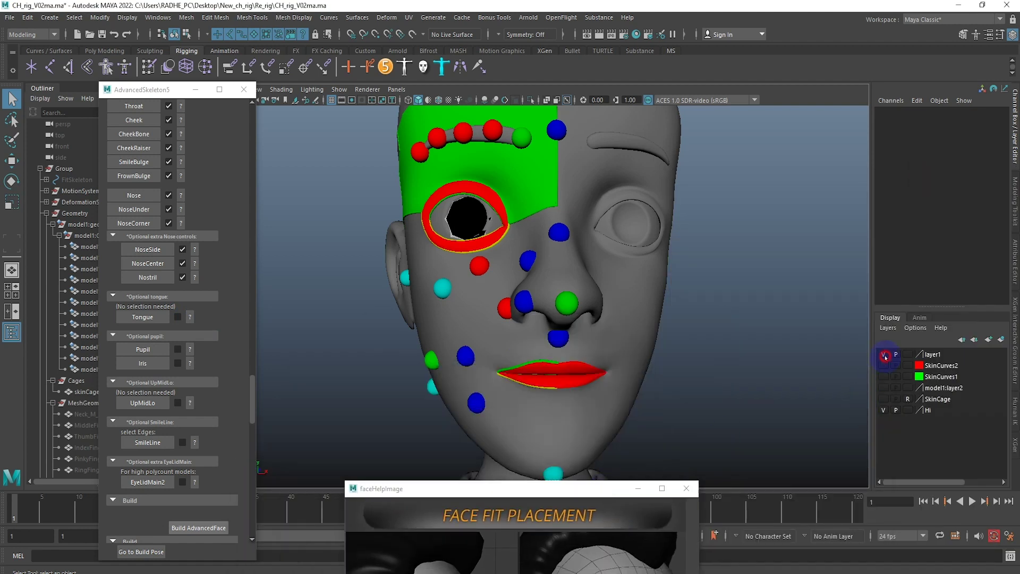
click(884, 355)
alt+drag(467, 393, 373, 393)
click(593, 374)
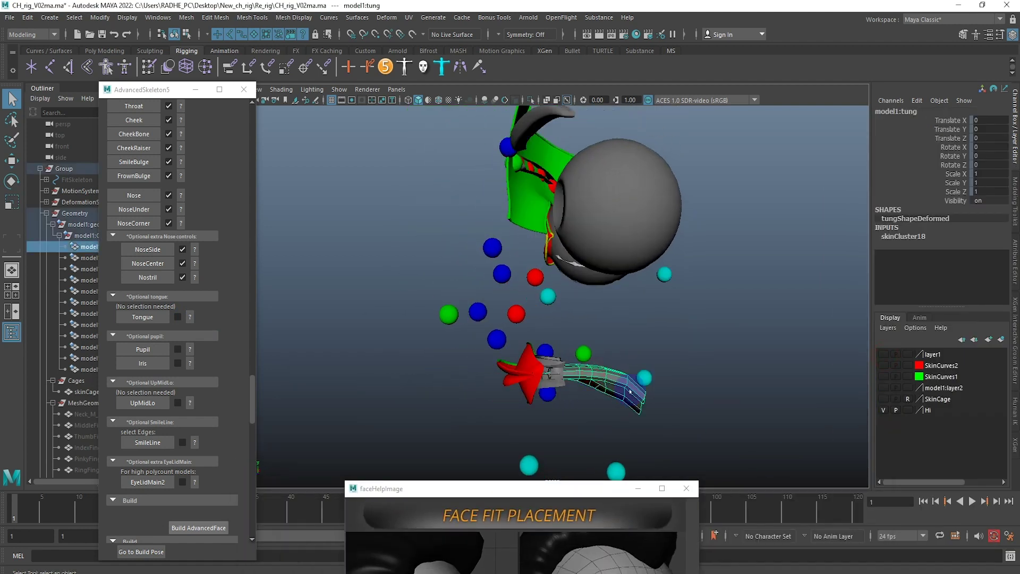
click(137, 318)
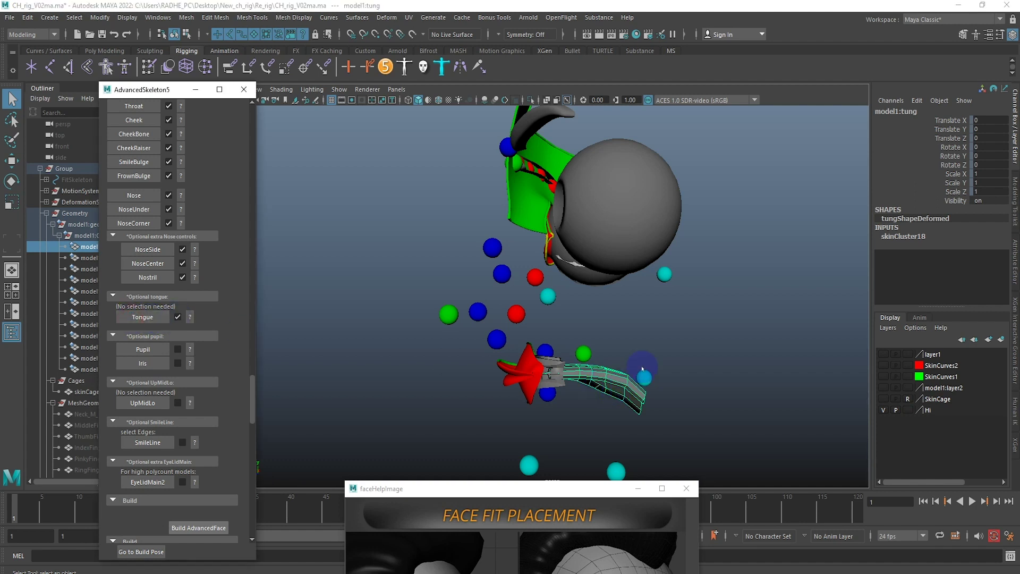
Step: Show all object types in the viewport and frame the tongue
click(338, 89)
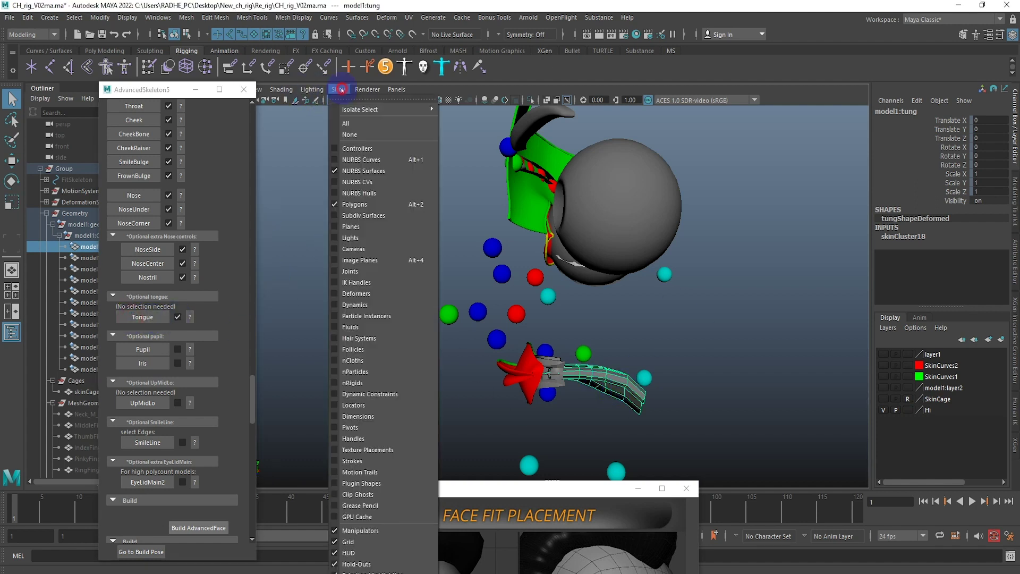
click(363, 125)
key(f)
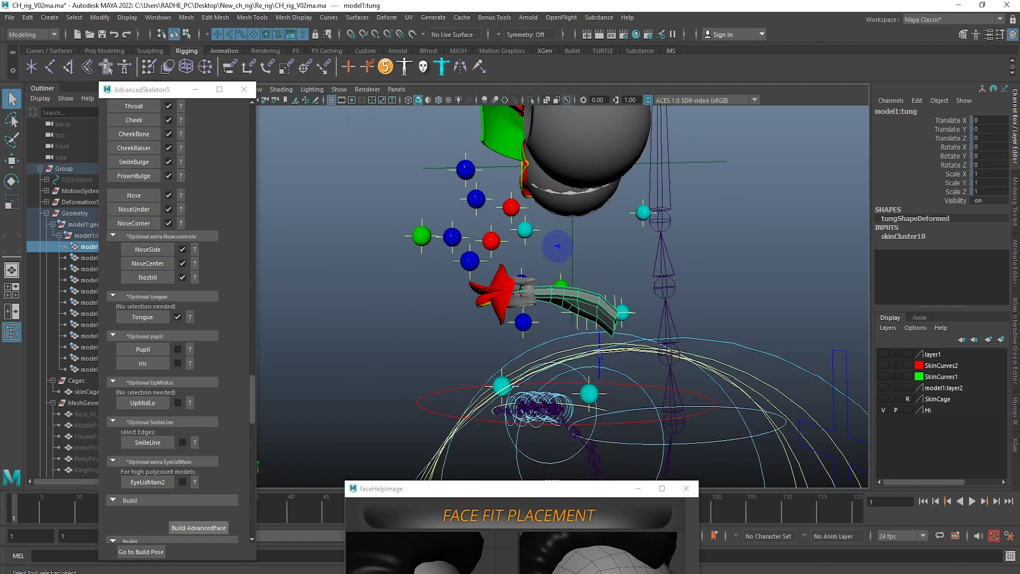
alt+drag(619, 331, 753, 314)
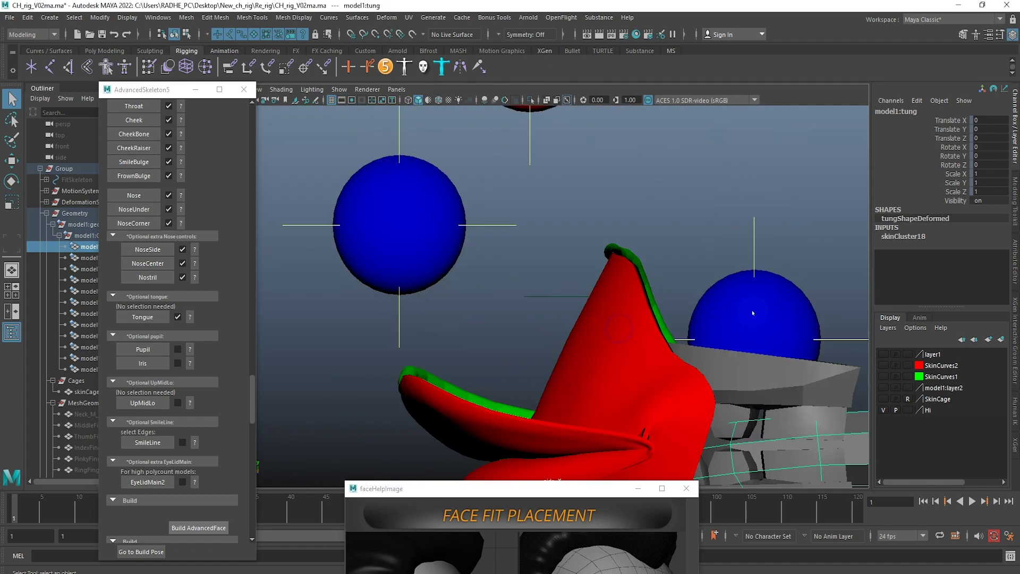
Step: Zoom in on the mouth and move the Tongue4 fit point toward the lips
key(bracketleft)
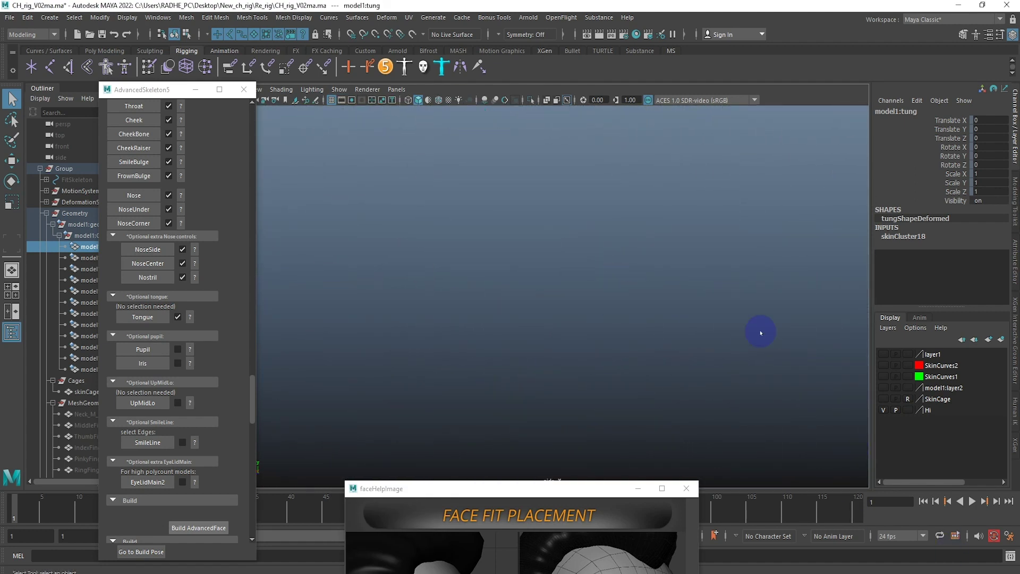
scroll(546, 273, up, 2)
scroll(743, 440, up, 4)
scroll(522, 228, up, 4)
scroll(481, 202, up, 4)
alt+middle_drag(481, 202, 632, 396)
scroll(651, 386, up, 3)
scroll(651, 387, up, 3)
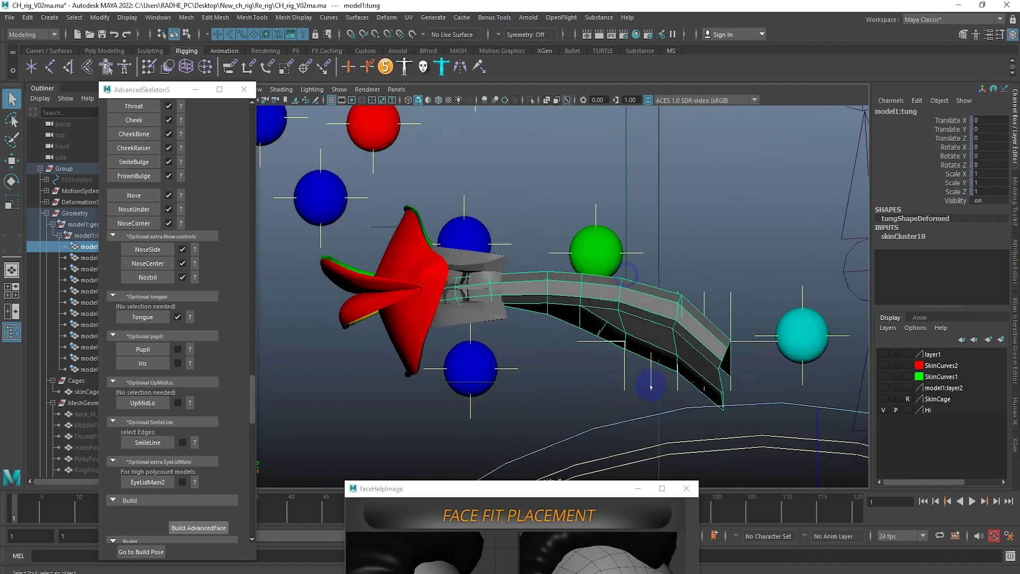
click(635, 351)
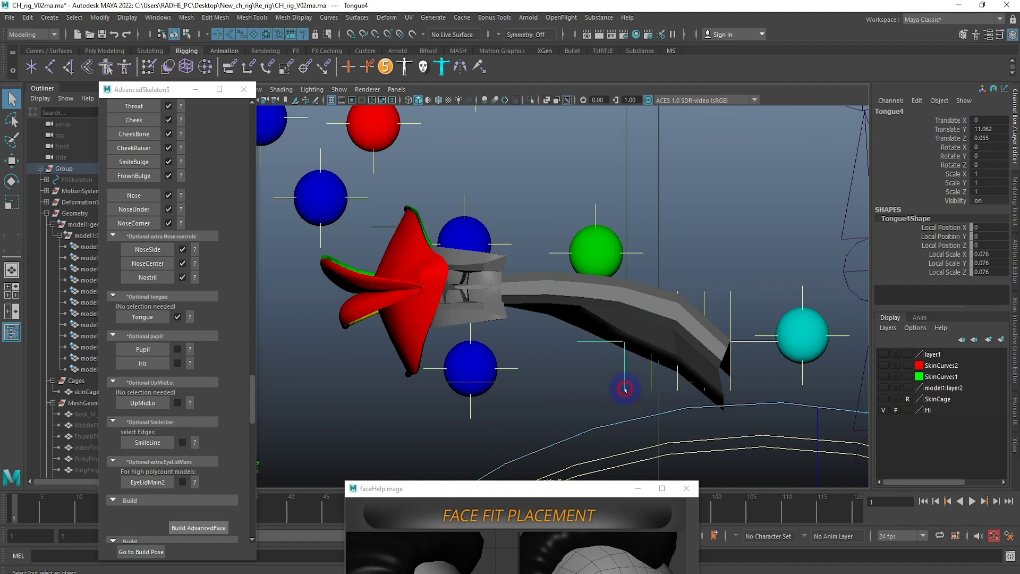
key(w)
drag(601, 383, 460, 300)
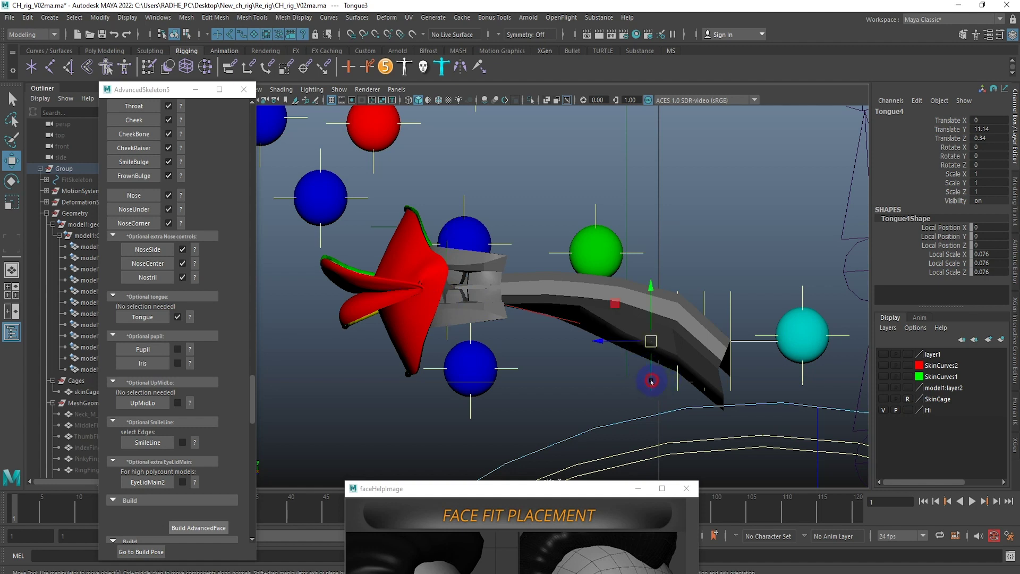
Step: Move Tongue3, Tongue2, Tongue1 and Tongue0 along the tongue from lips to tongue end
drag(647, 341, 513, 301)
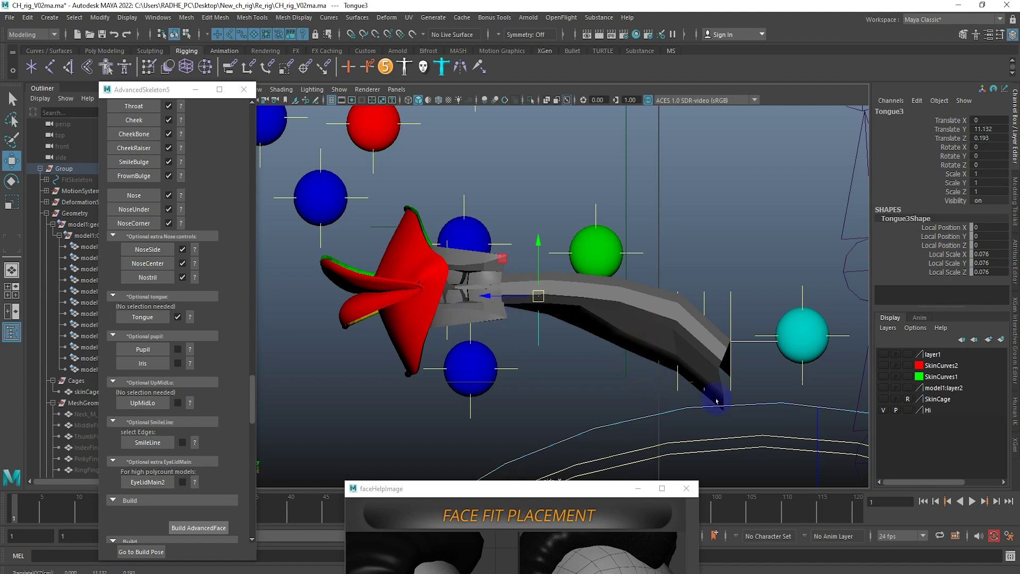
drag(686, 357, 604, 309)
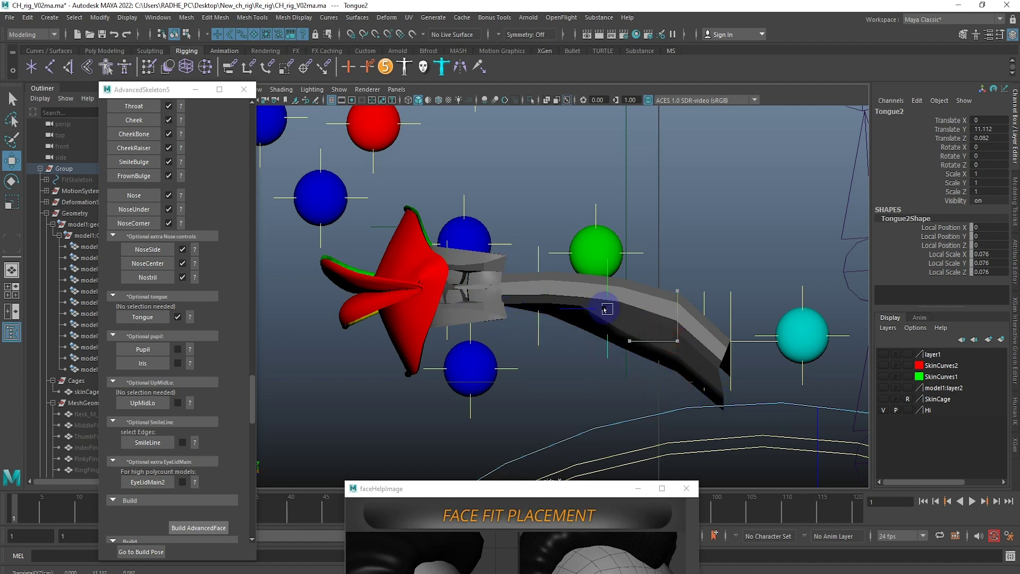
click(707, 313)
drag(695, 356, 649, 364)
drag(613, 307, 659, 334)
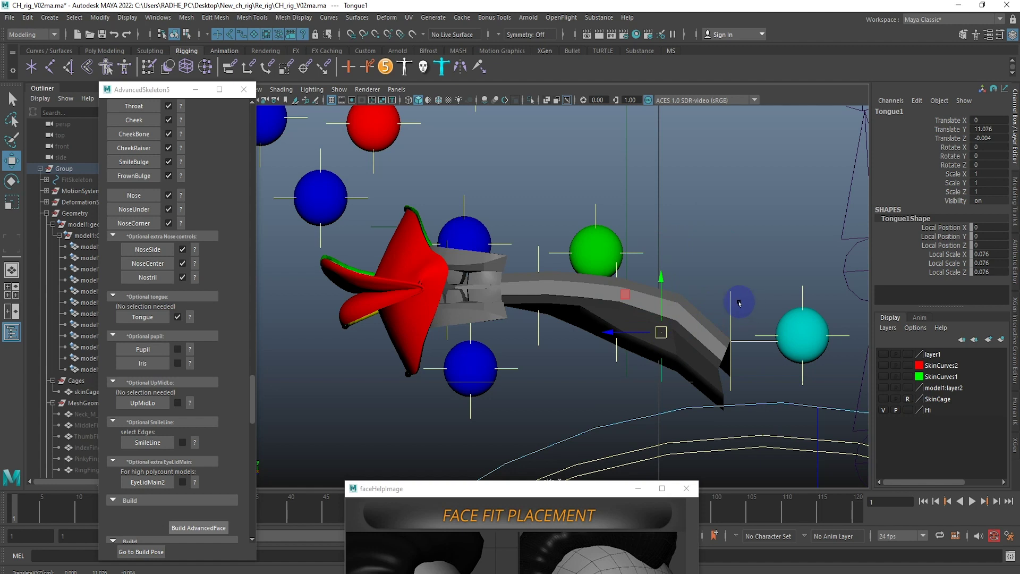
click(728, 343)
drag(727, 343, 713, 363)
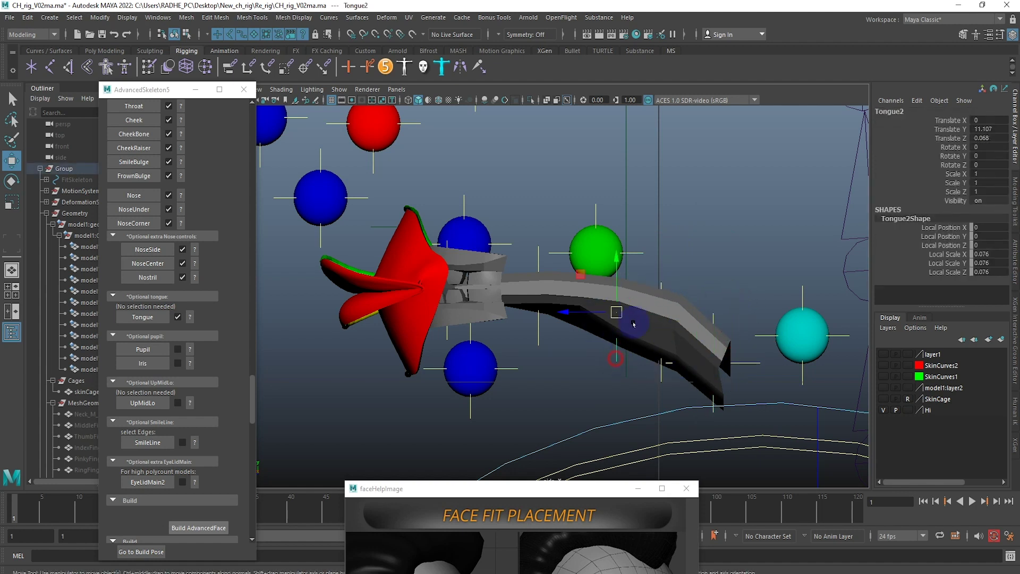
Step: Refine Tongue3 further left and Tongue1 up-left onto the tongue
click(619, 313)
click(538, 257)
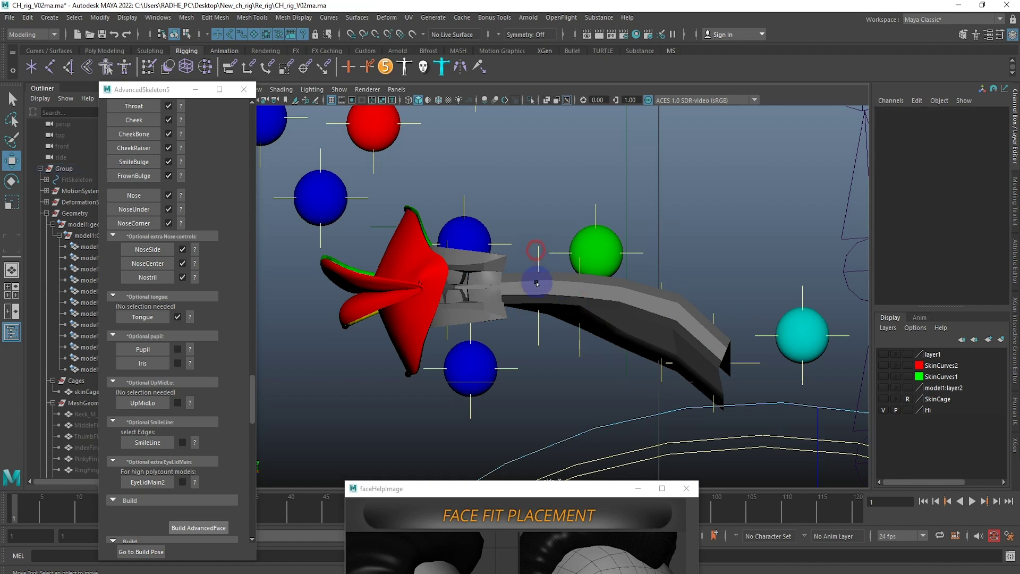
click(539, 297)
drag(539, 301, 505, 296)
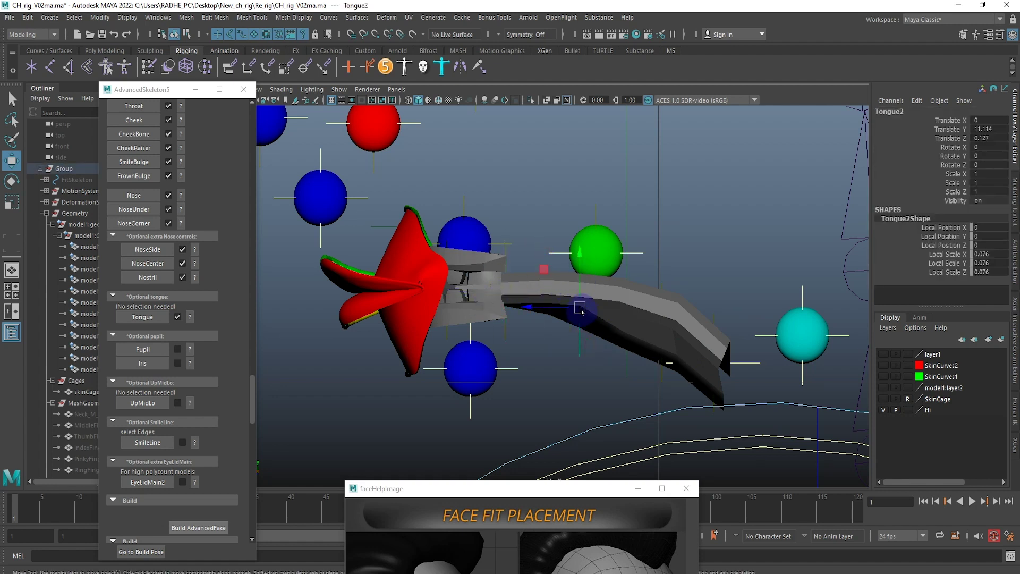
click(662, 380)
drag(661, 333, 612, 310)
Step: Orbit around the mouth, shift Tongue3 and Tongue2 left inside it, and show the head mesh
alt+drag(570, 270, 485, 303)
scroll(507, 296, up, 3)
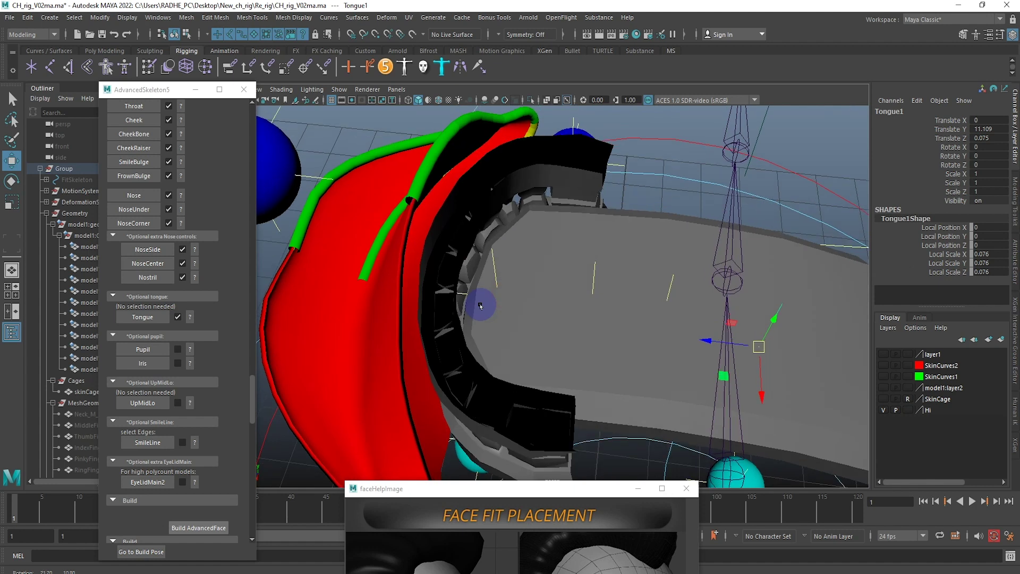
click(450, 296)
click(611, 287)
drag(612, 288, 538, 303)
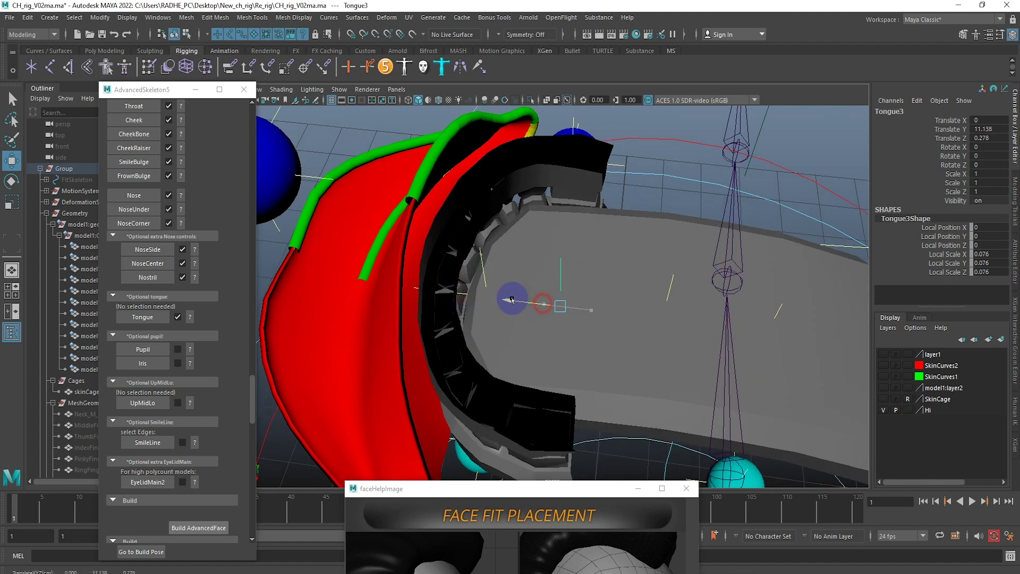
click(673, 289)
mouse_move(673, 290)
mouse_down()
mouse_move(621, 314)
mouse_move(588, 309)
mouse_move(619, 312)
mouse_up()
scroll(620, 311, down, 5)
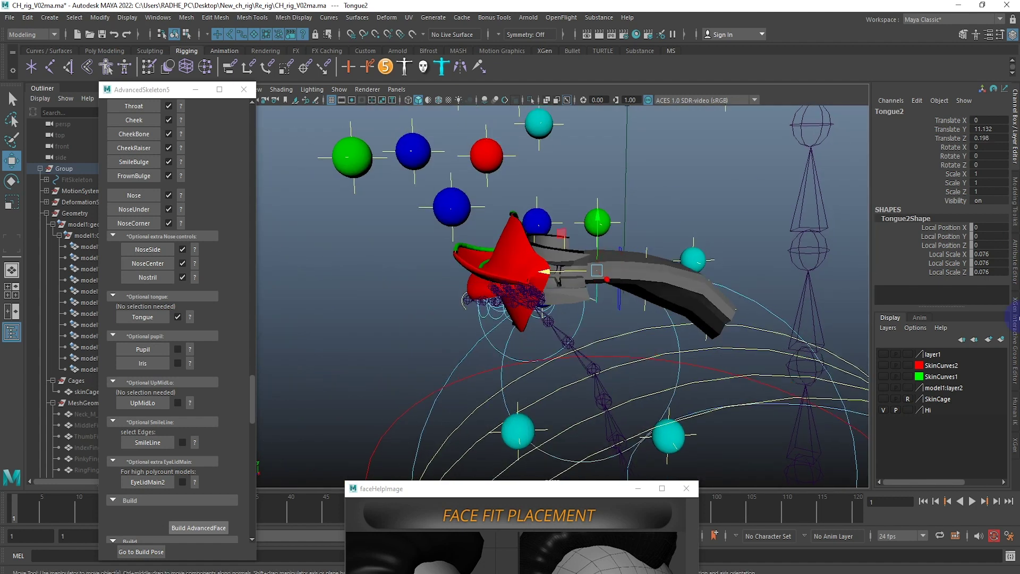
click(886, 354)
Step: Make the head mesh layer visible and save the rig scene
click(884, 355)
scroll(539, 260, down, 3)
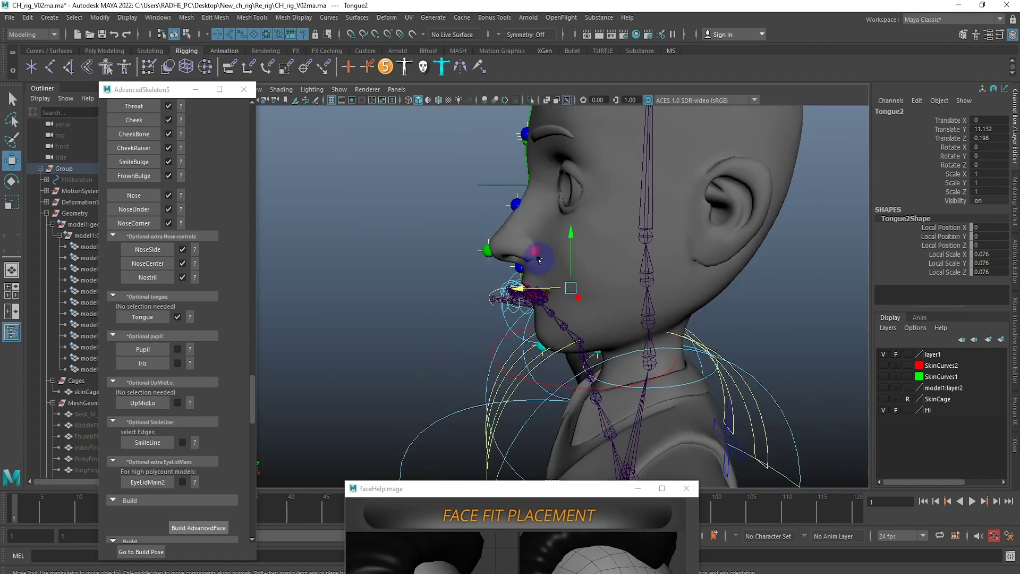
key(ctrl+s)
scroll(488, 254, down, 3)
Step: Show the Pupil placement help image beside the viewport and select the right eyeball
alt+drag(479, 284, 623, 292)
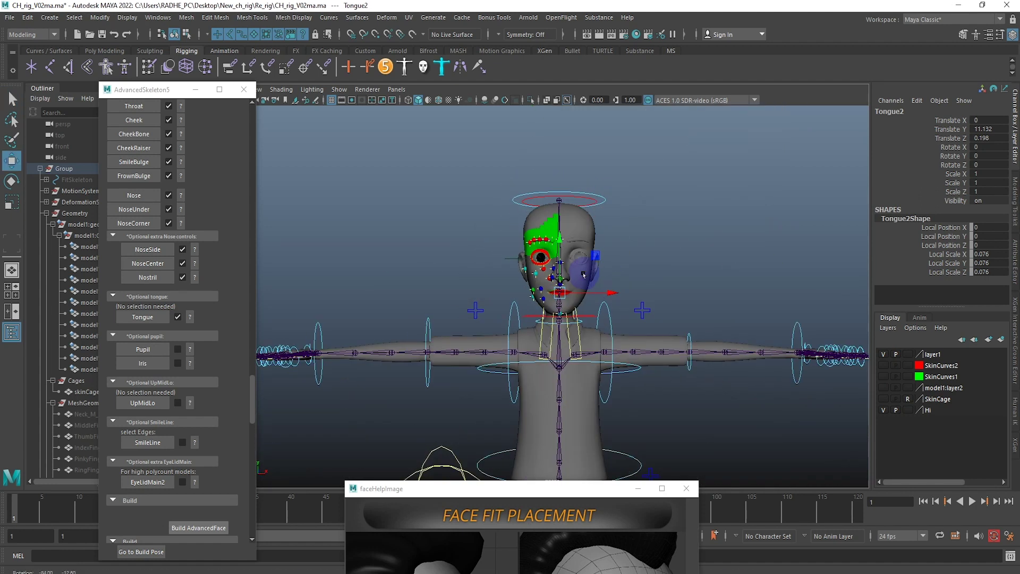
scroll(622, 291, up, 5)
scroll(623, 292, up, 2)
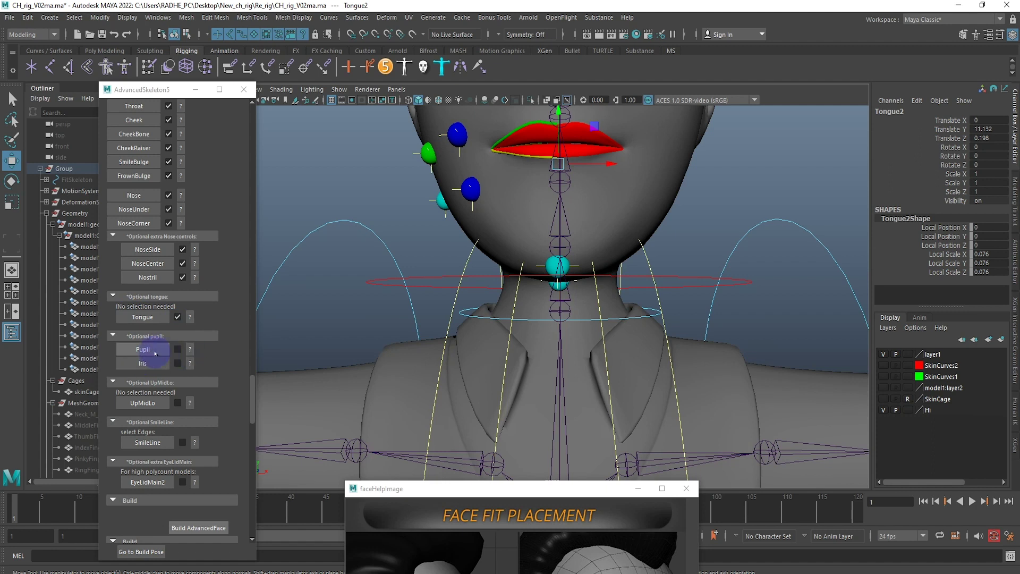
click(189, 350)
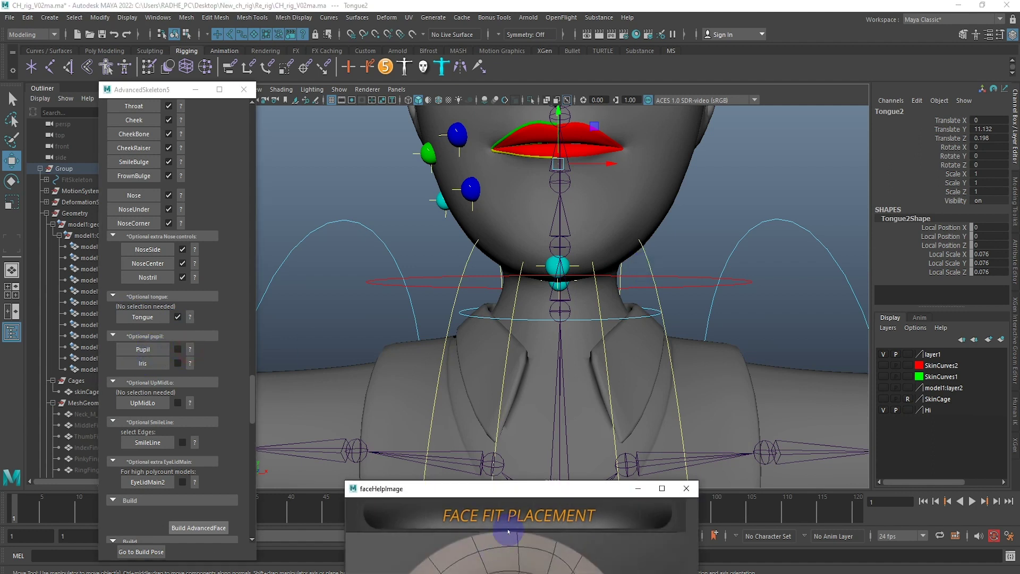
drag(539, 492, 720, 213)
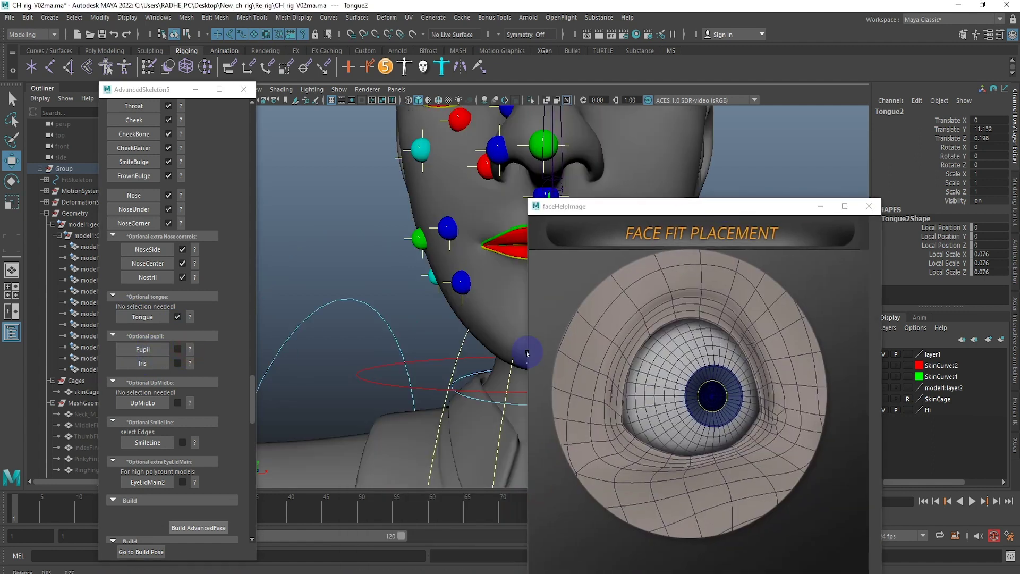
mouse_move(528, 256)
alt+middle_down()
mouse_move(504, 351)
mouse_move(577, 442)
alt+middle_up()
scroll(398, 213, up, 3)
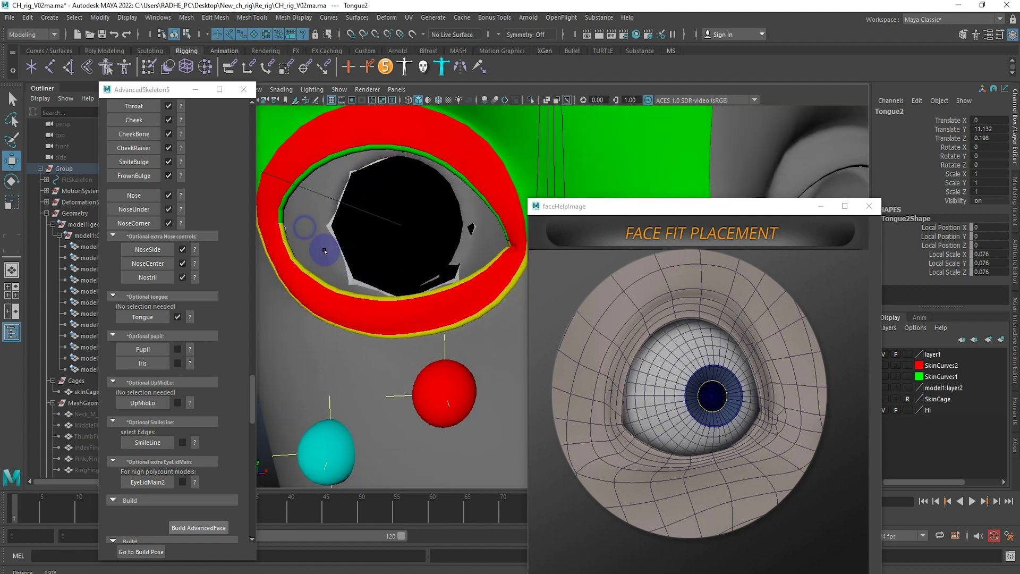
click(376, 123)
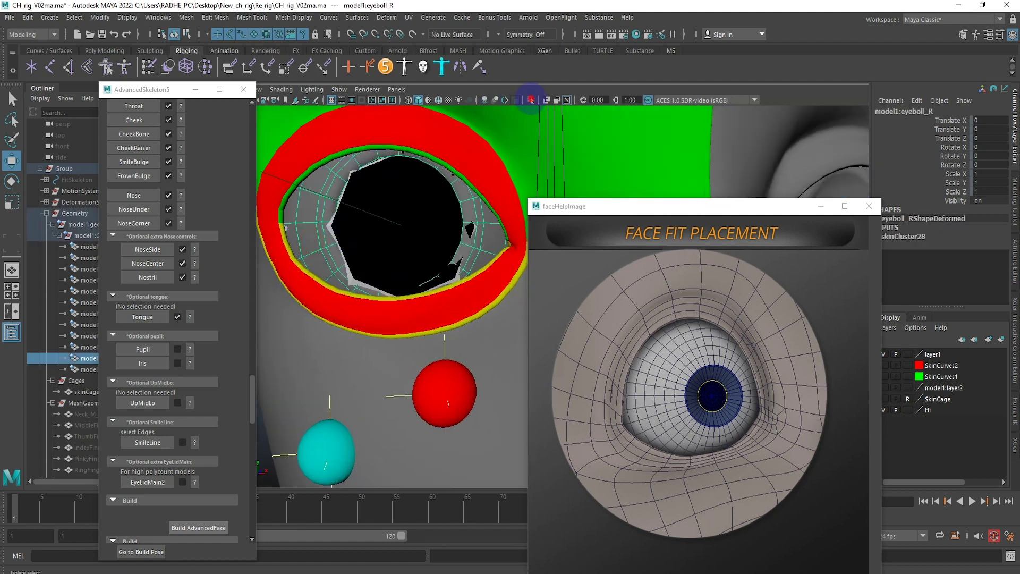
Step: Isolate the right eyeball and create the red Pupil ring from its pupil edge loop
key(ctrl+1)
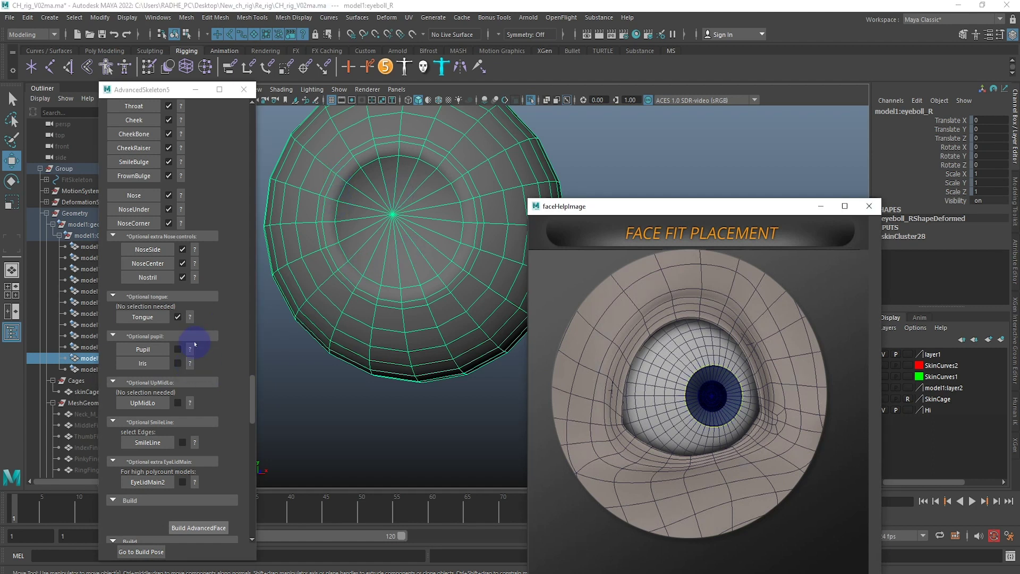
click(351, 193)
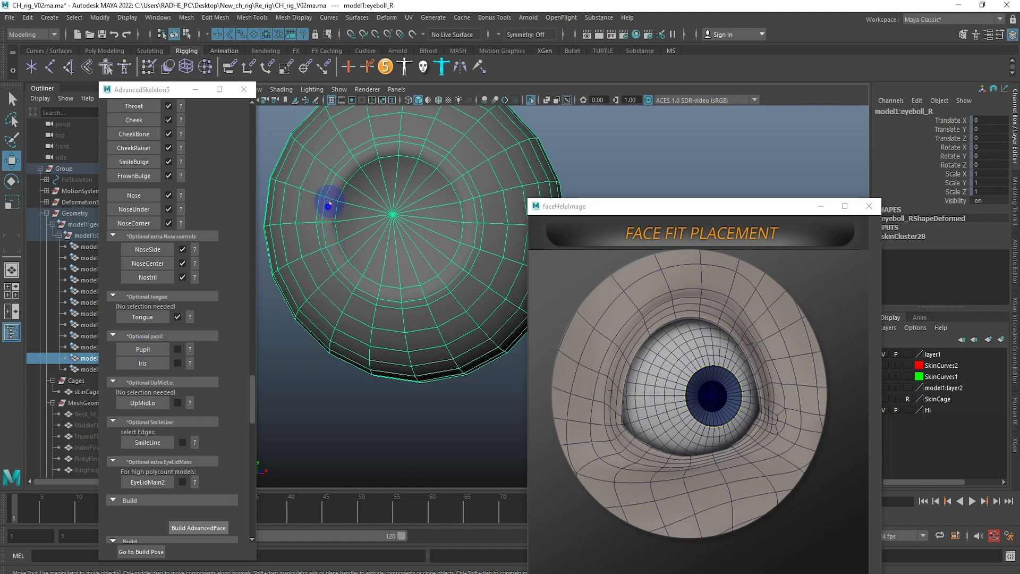
click(351, 193)
click(165, 350)
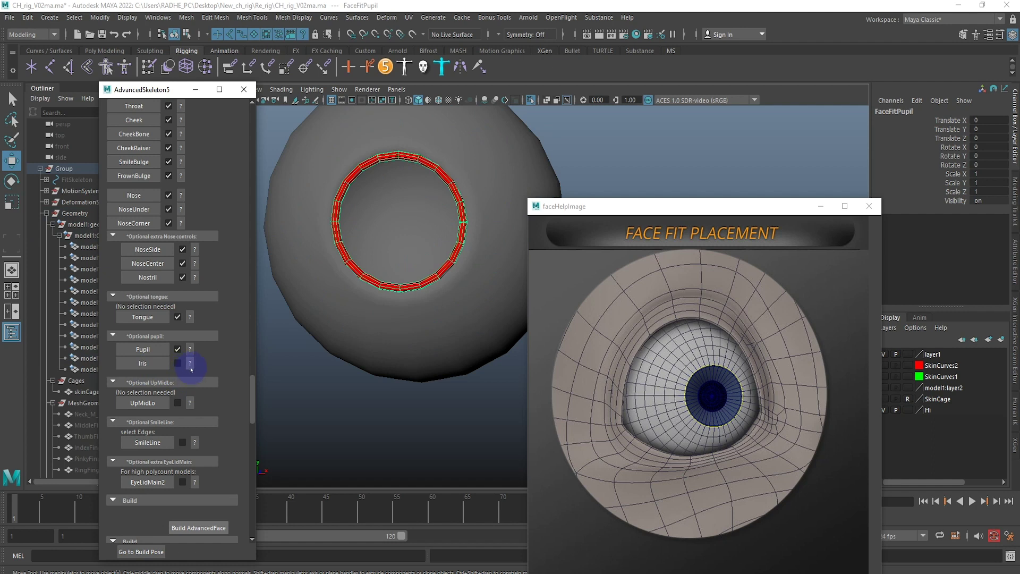
Step: Create the green Iris ring from an eyeball edge loop for the iris
click(330, 268)
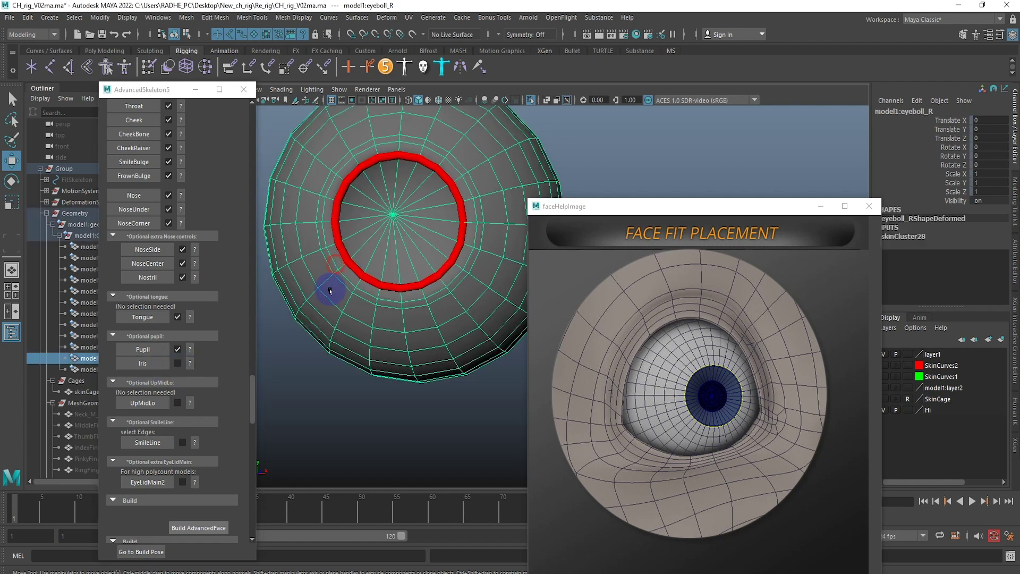
click(323, 241)
click(142, 363)
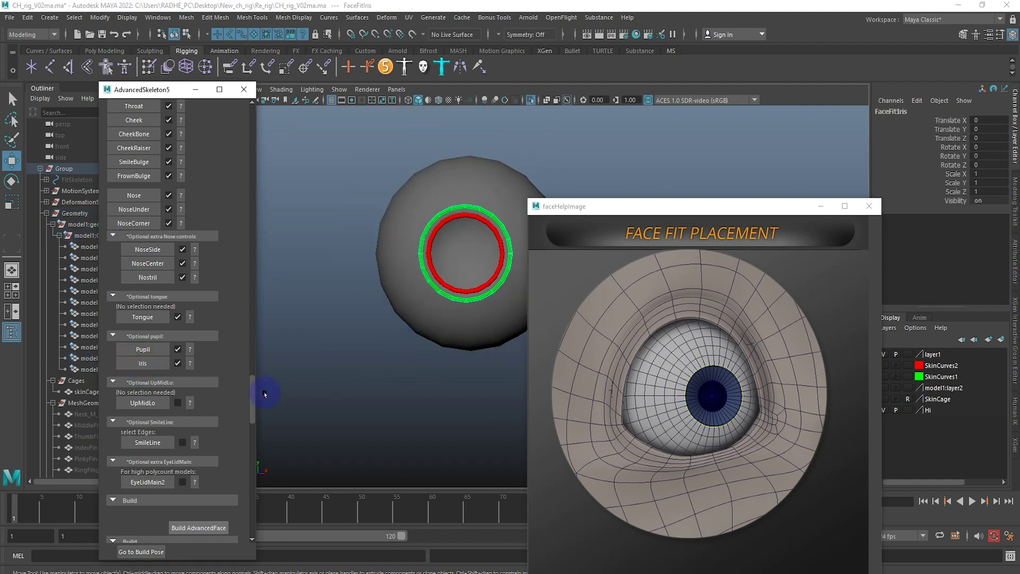
Step: View and close the UpMidLo and EyeLidMain2 help images, then clear the selection
scroll(159, 396, down, 3)
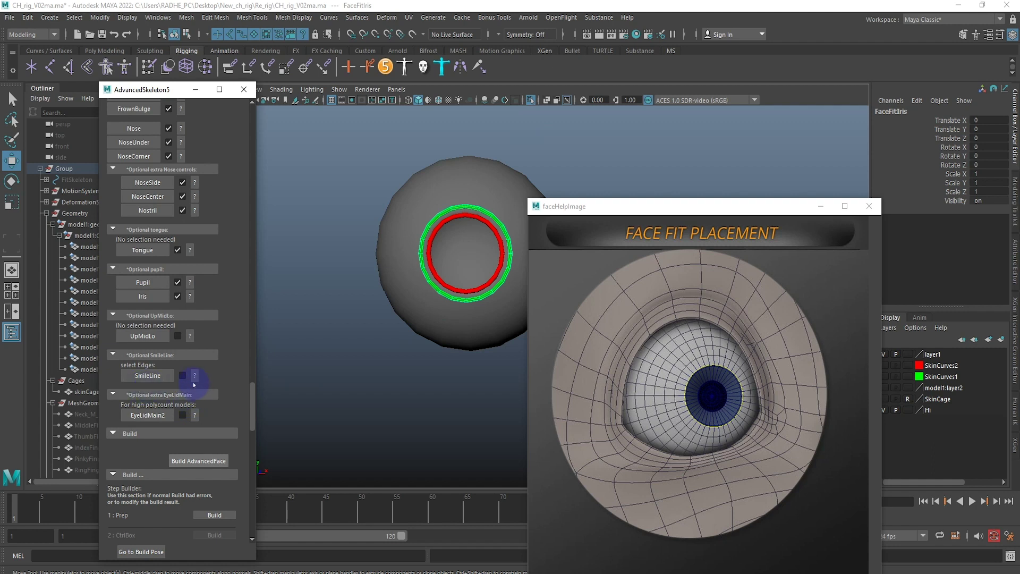
click(190, 336)
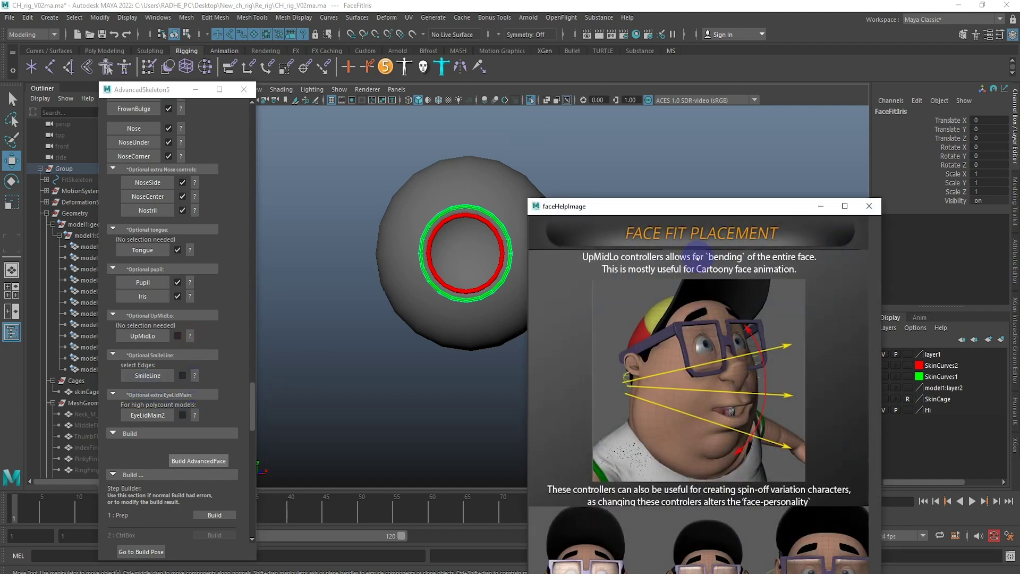
click(867, 208)
click(195, 415)
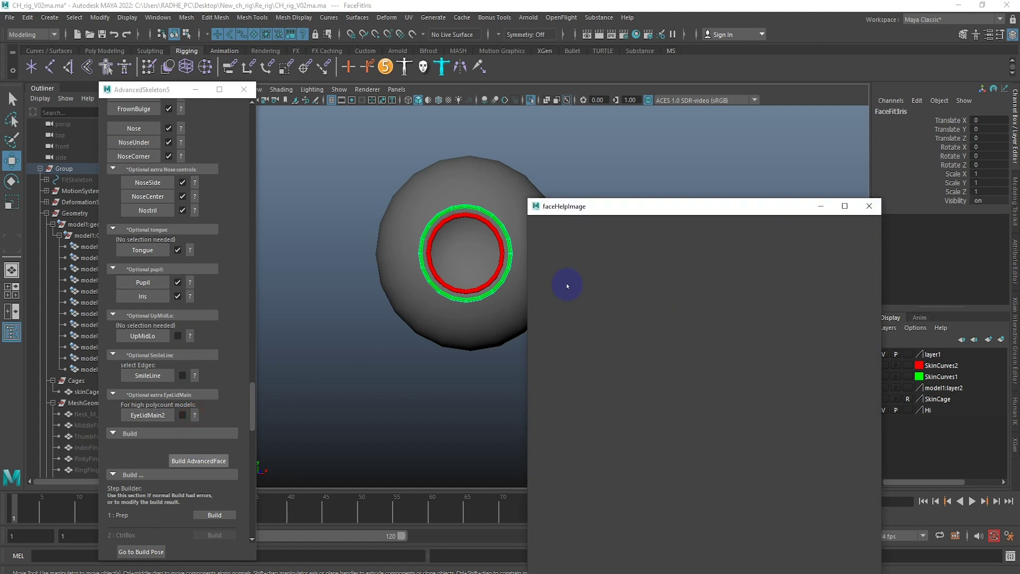
drag(738, 207, 632, 106)
click(761, 106)
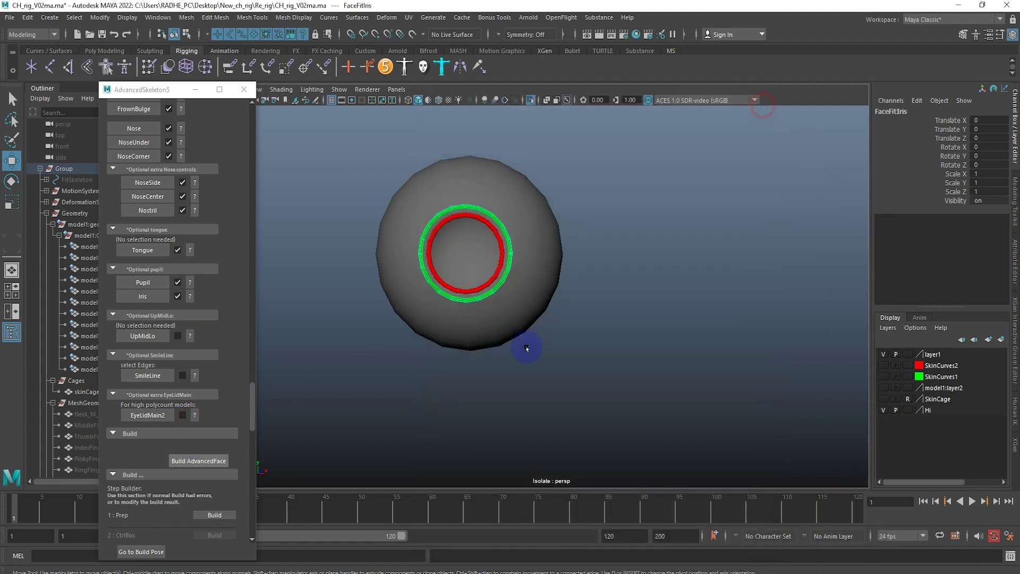
click(643, 319)
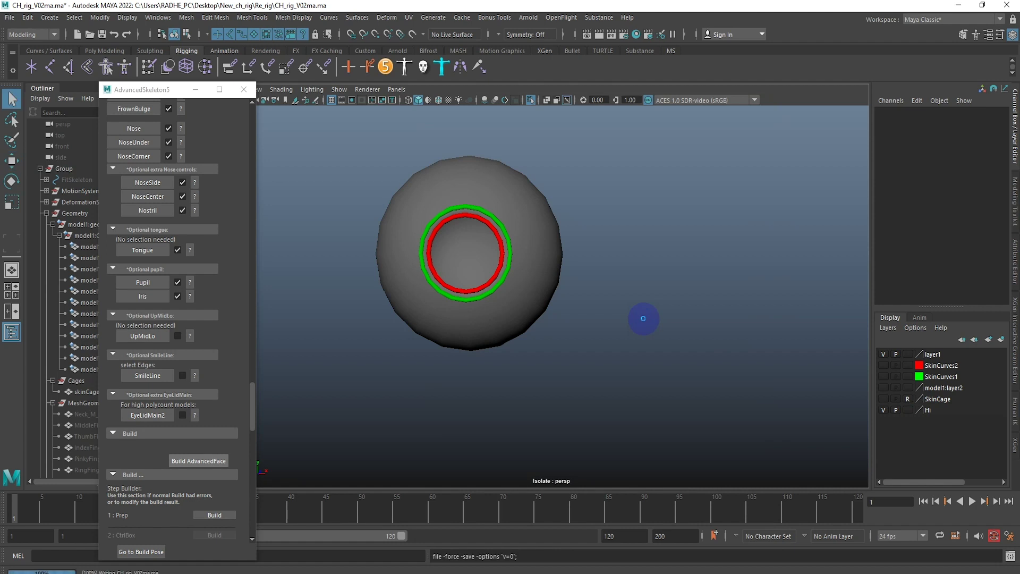
Step: Save the scene and exit Isolate Select to show the full face rig
key(ctrl+s)
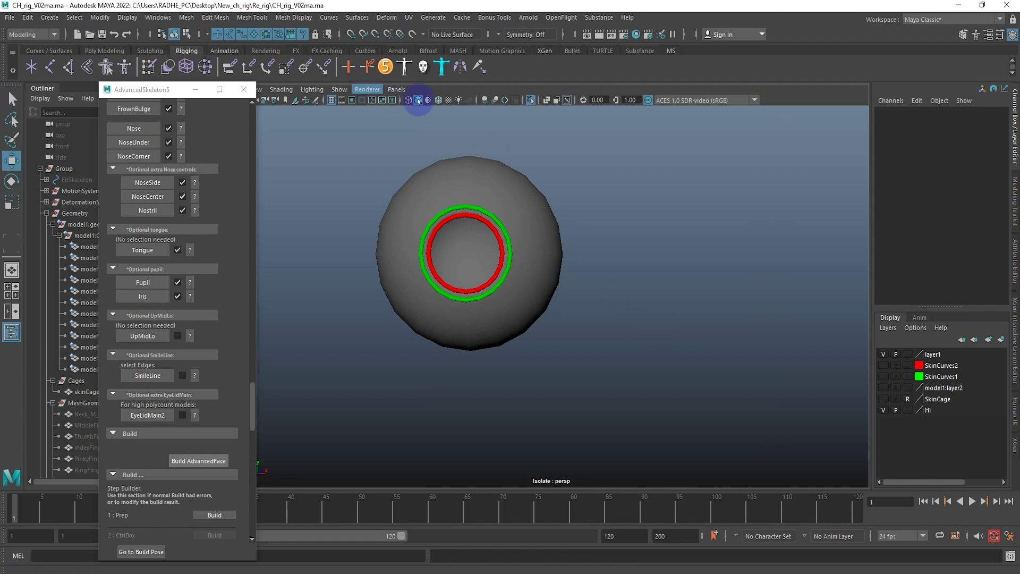
click(530, 99)
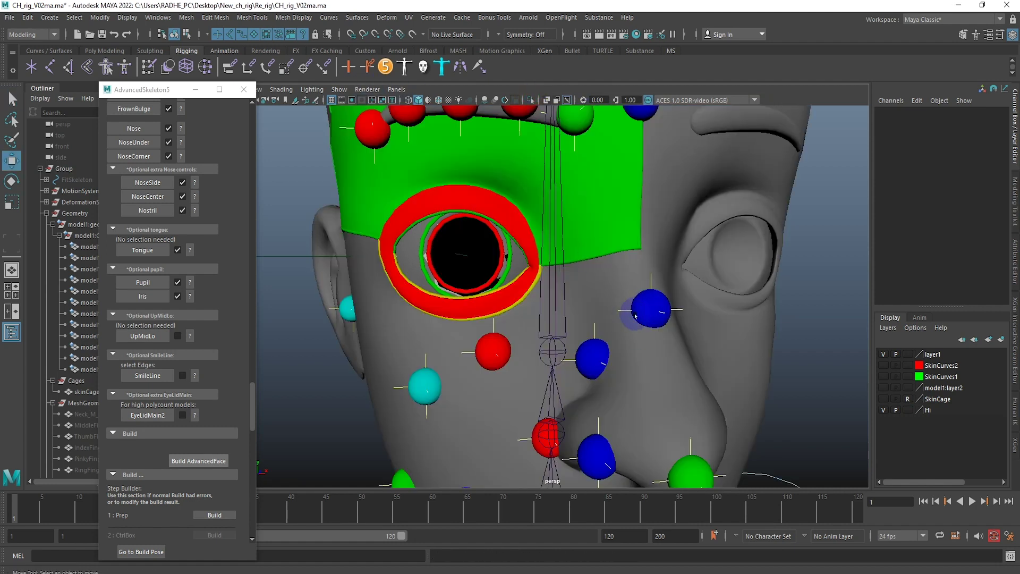
scroll(619, 314, down, 5)
scroll(585, 266, down, 3)
scroll(557, 224, down, 3)
scroll(557, 224, up, 4)
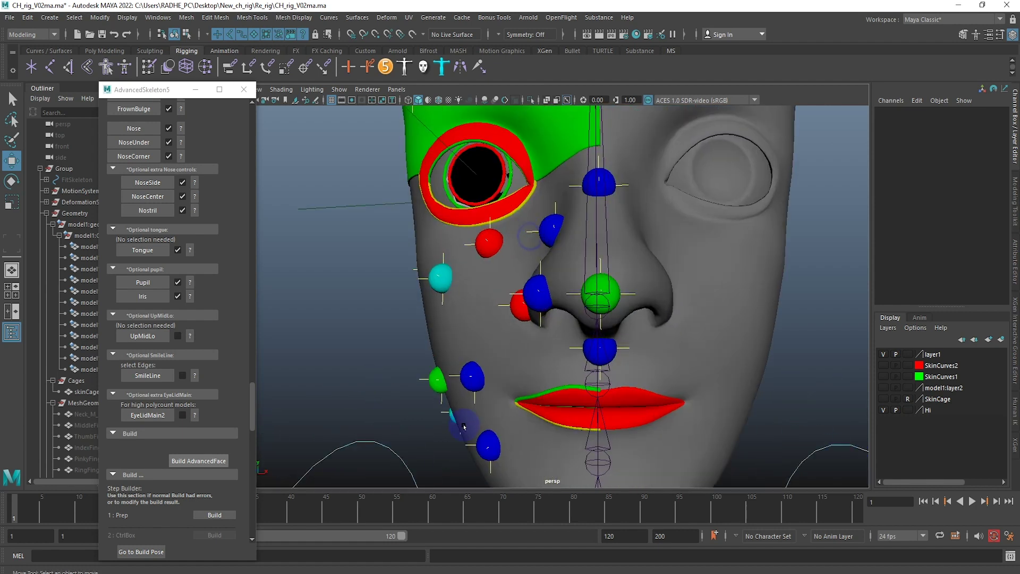
scroll(211, 391, down, 2)
scroll(211, 391, down, 4)
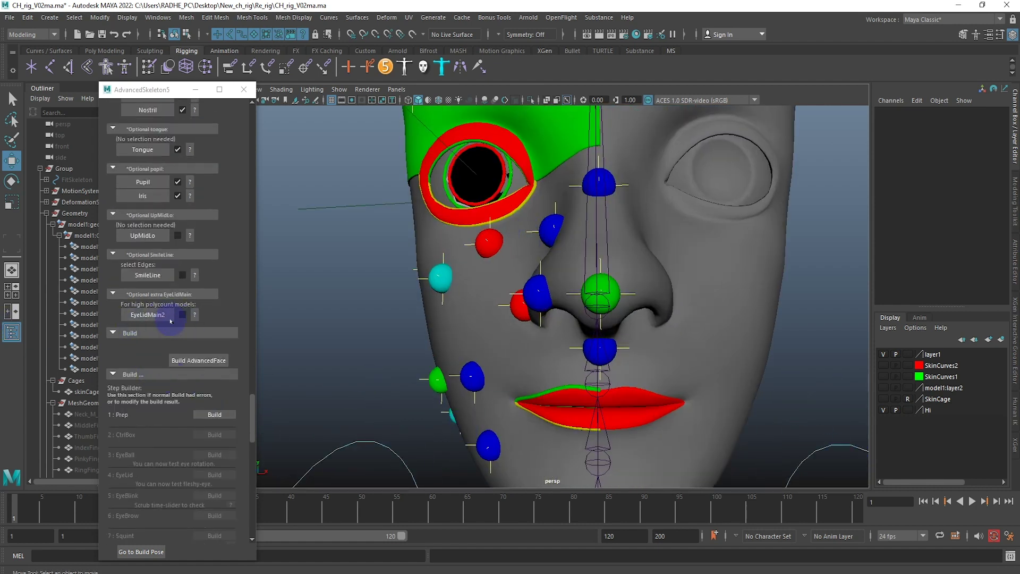
Step: Check and close the EyeLidMain2 help image, then orbit around the head
click(194, 315)
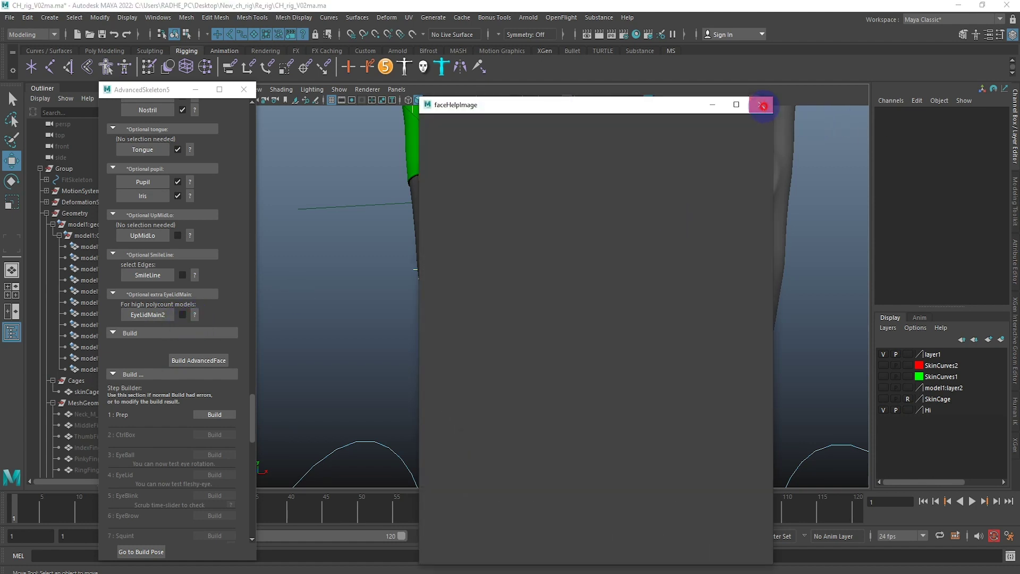
click(761, 104)
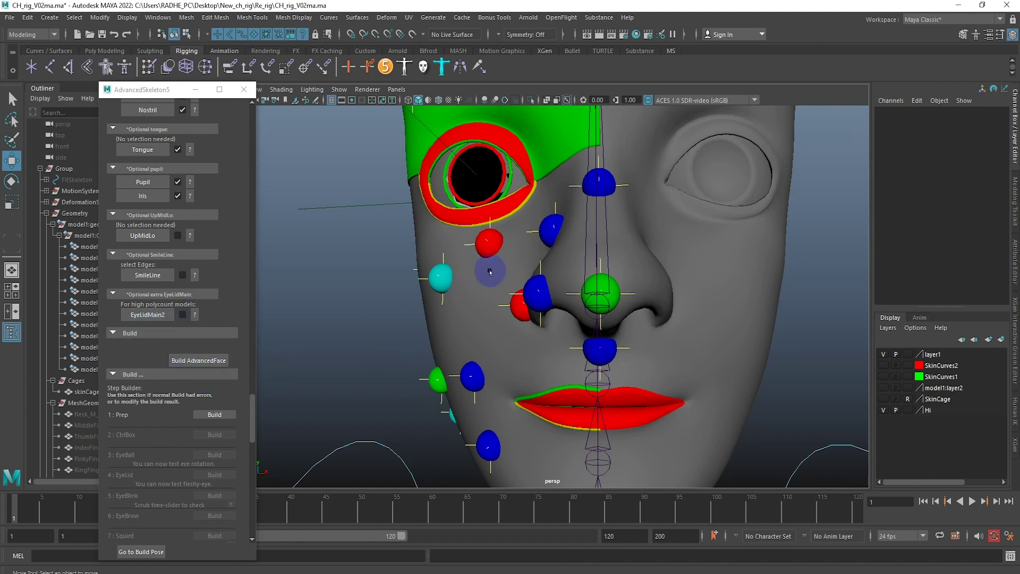
scroll(490, 269, down, 3)
alt+drag(576, 329, 508, 286)
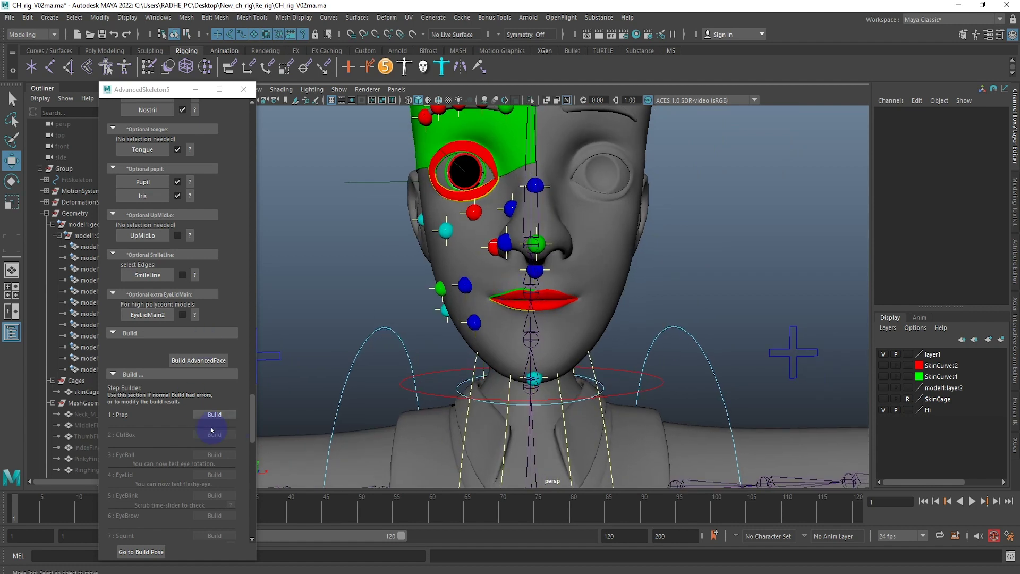
scroll(216, 376, down, 5)
scroll(222, 362, down, 5)
scroll(223, 402, down, 3)
scroll(234, 319, up, 10)
scroll(187, 242, up, 5)
scroll(187, 242, up, 5)
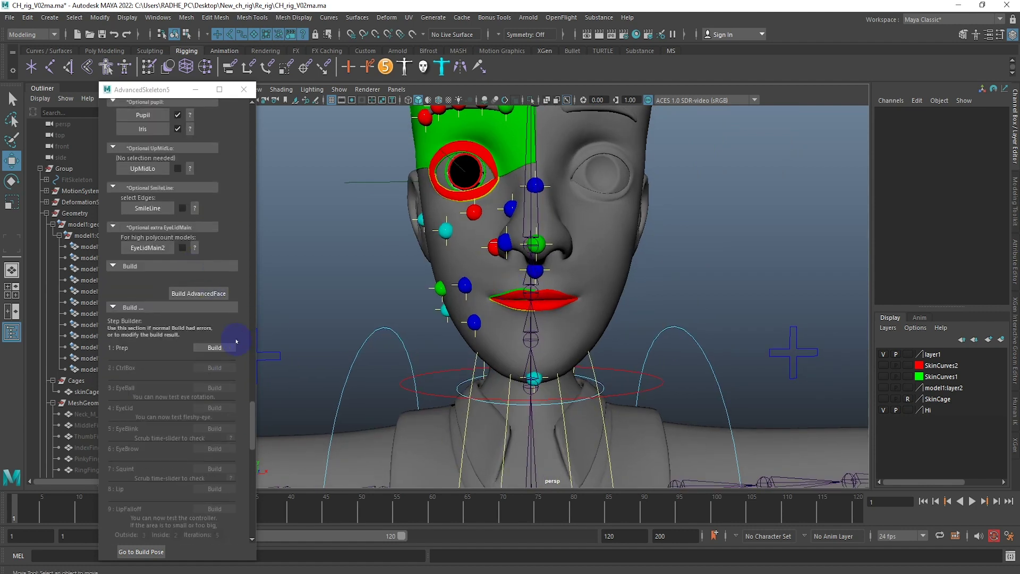
Step: Run 1: Prep Build, then launch Build AdvancedFace from the placed fit points
click(227, 351)
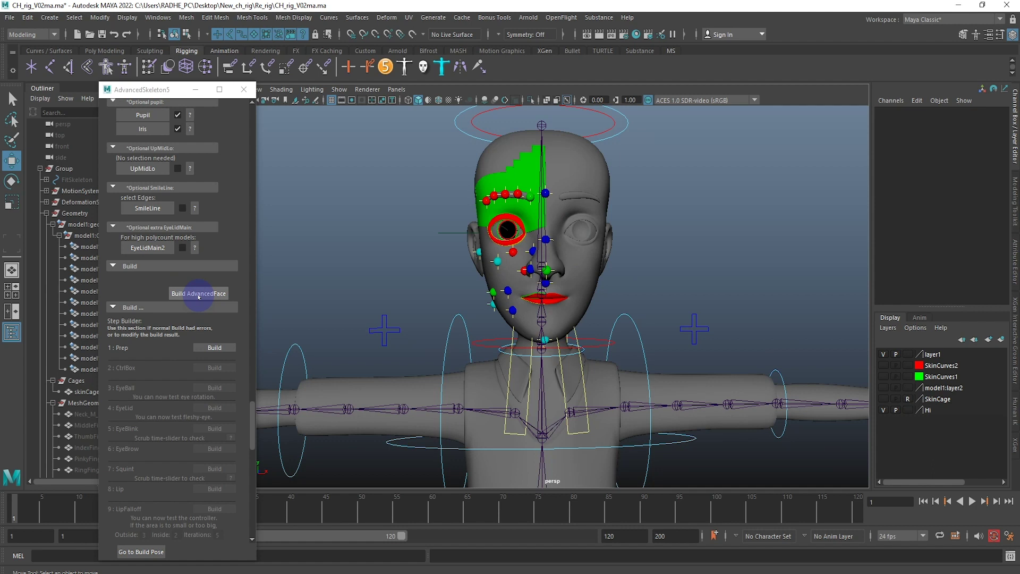
click(199, 296)
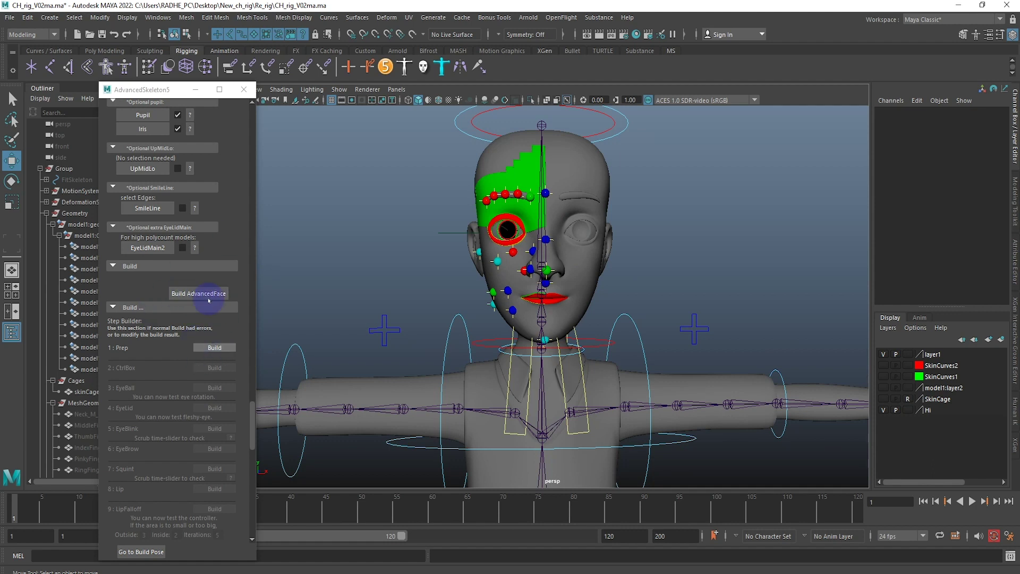
click(197, 294)
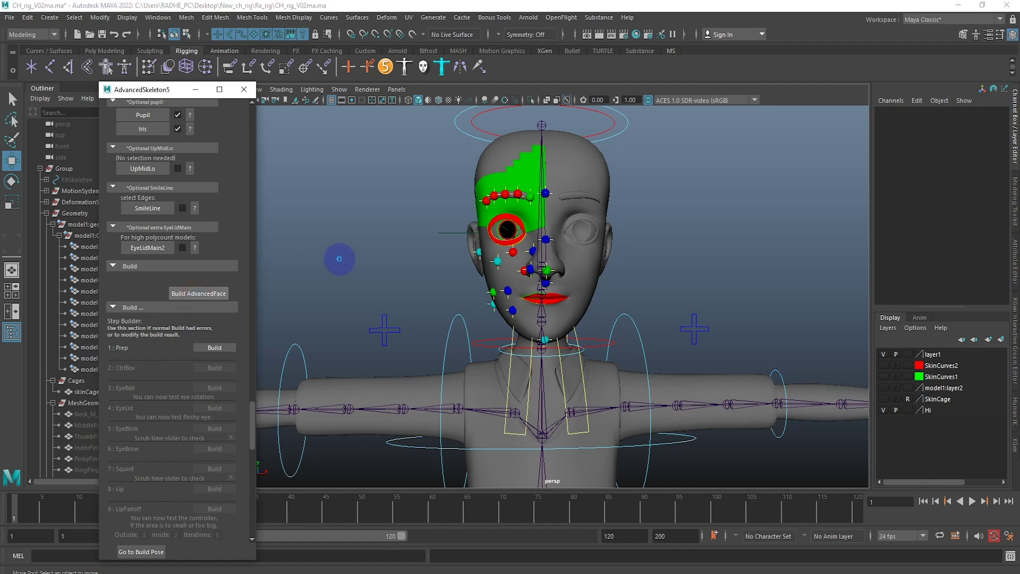
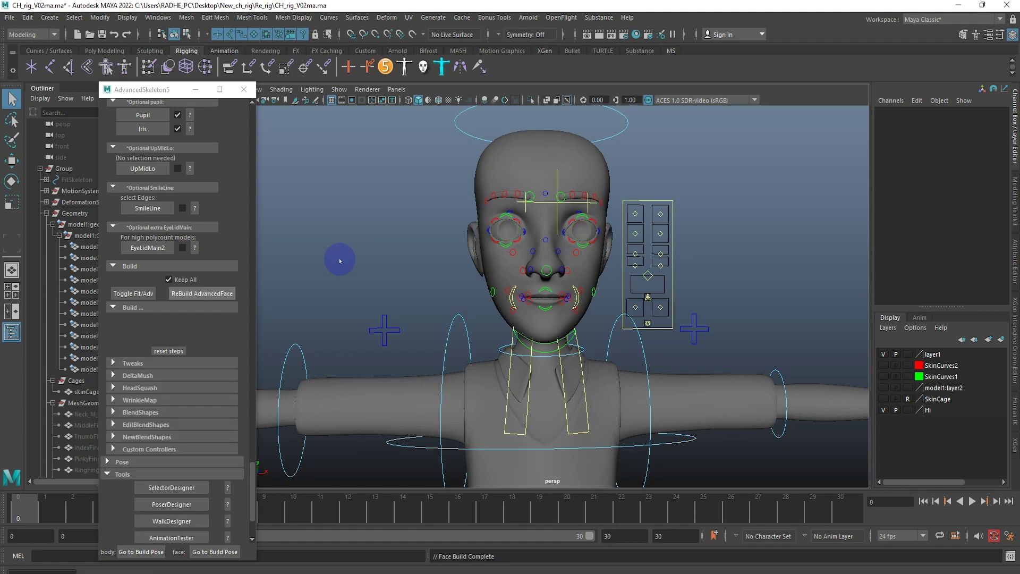
Step: Zoom in on the face and select the ctrlMouth_M control
scroll(473, 230, down, 5)
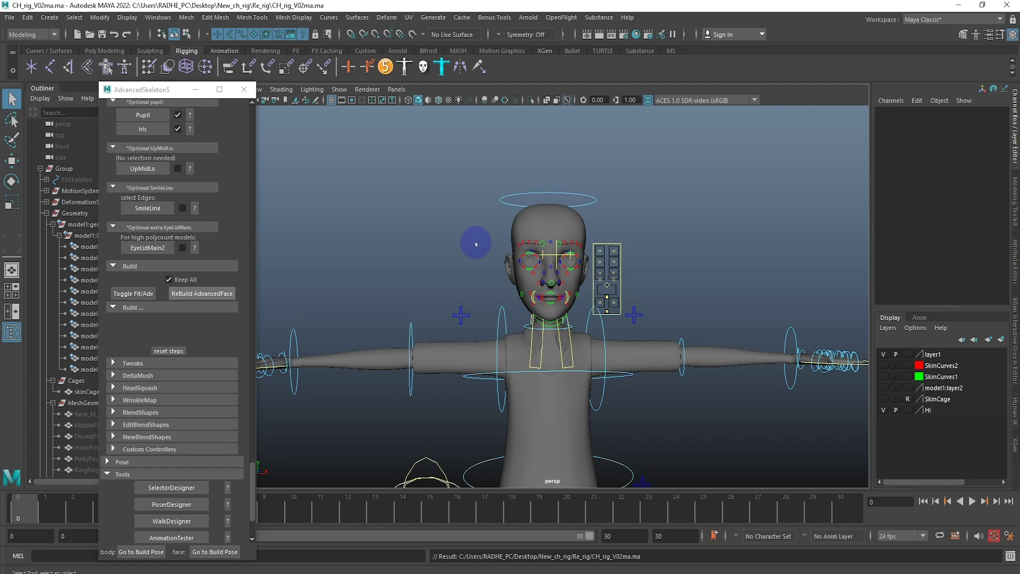
scroll(649, 330, up, 1)
scroll(584, 350, up, 3)
scroll(613, 374, up, 2)
scroll(613, 373, up, 2)
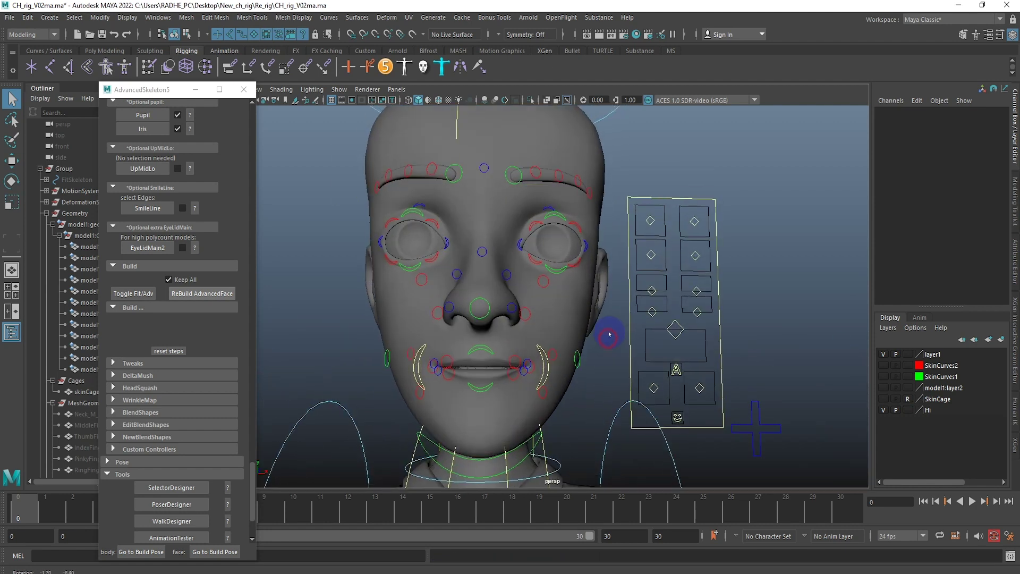
scroll(626, 346, up, 1)
scroll(664, 330, up, 1)
click(691, 330)
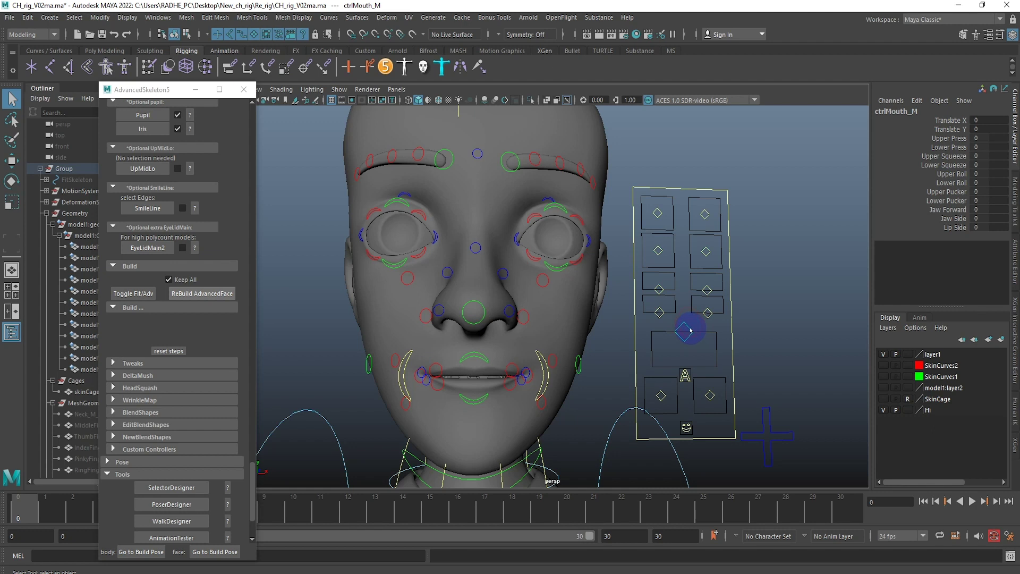
Step: Drag the mouth control down to open the jaw, undo it, then pick ctrlPhonemes_M's Aaa channel
key(w)
mouse_move(684, 332)
mouse_down()
mouse_move(673, 384)
mouse_move(677, 372)
mouse_up()
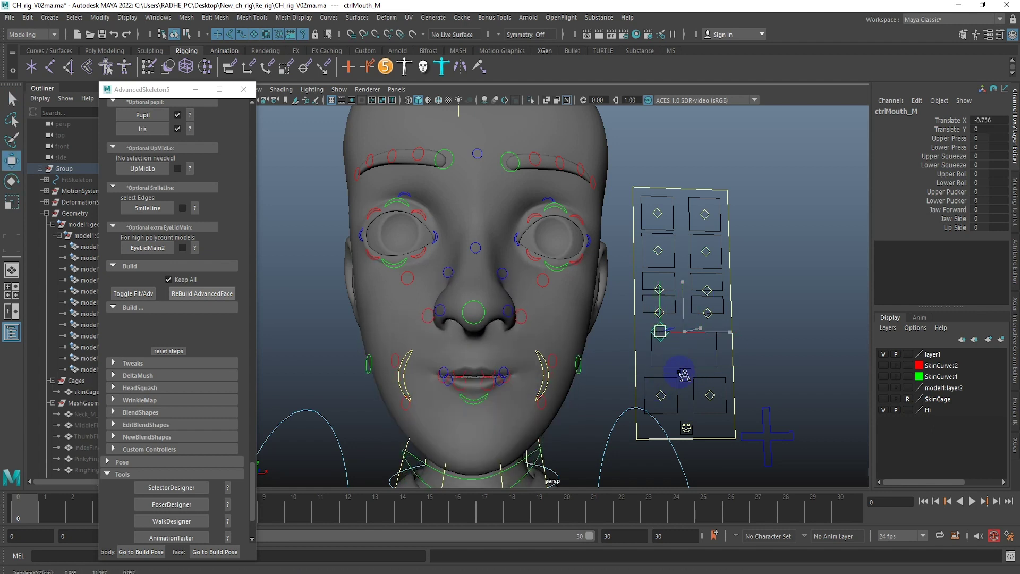
key(ctrl+z)
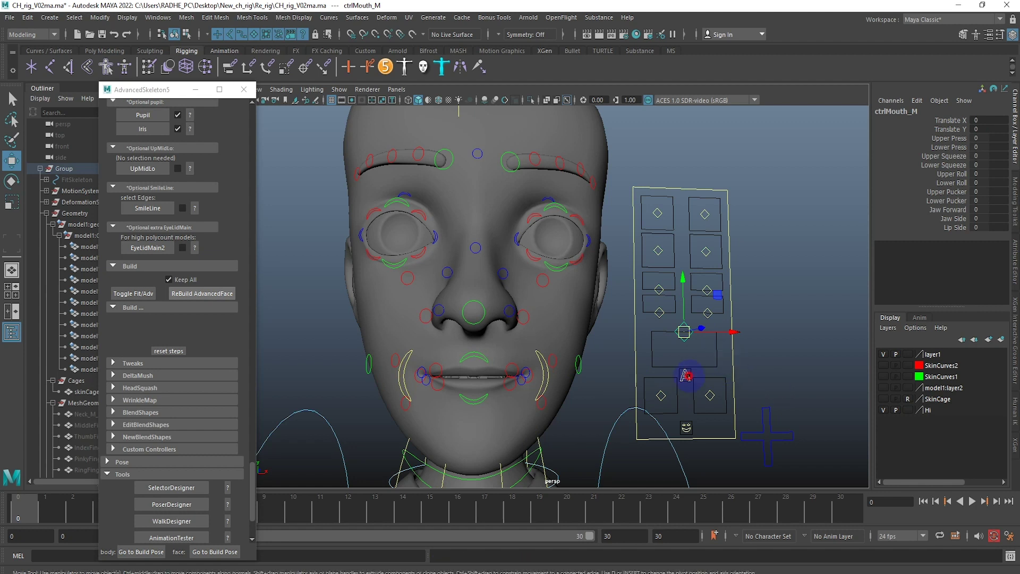
click(685, 375)
click(962, 123)
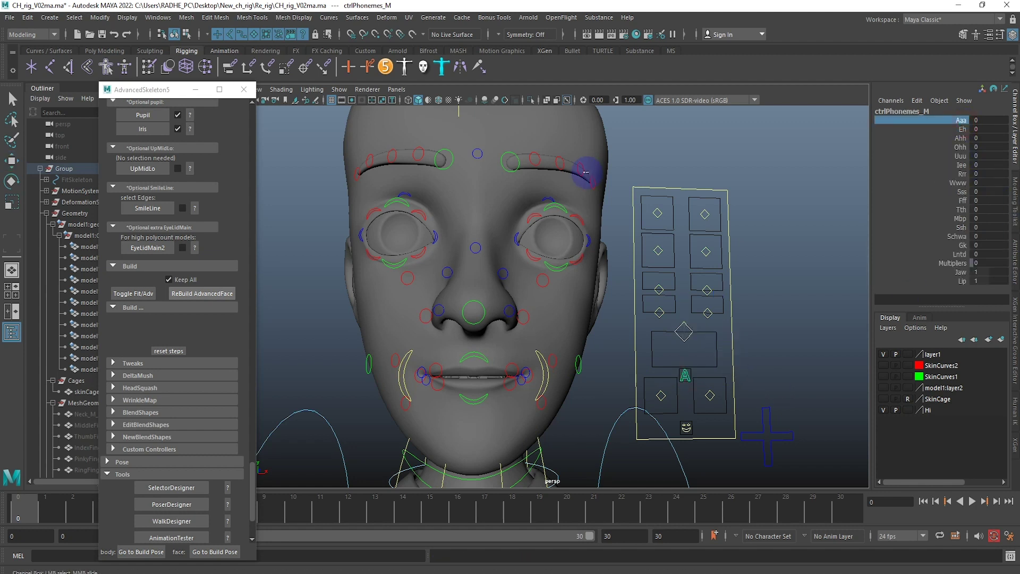
Step: Preview the Aaa, Eh and Ahh phoneme shapes at 10, undoing each
middle_drag(586, 171, 801, 196)
key(ctrl+z)
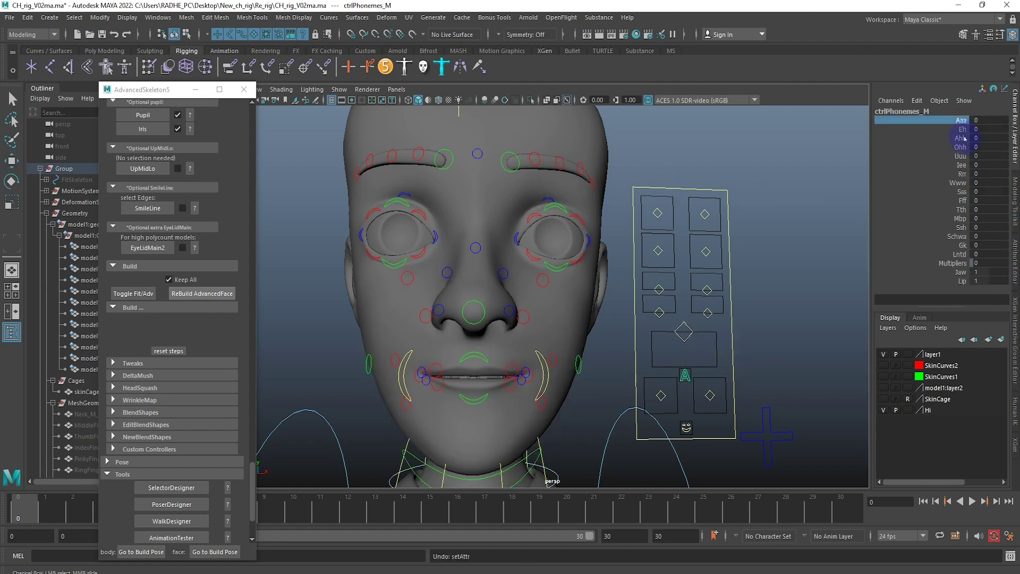
click(963, 128)
middle_drag(781, 142, 943, 159)
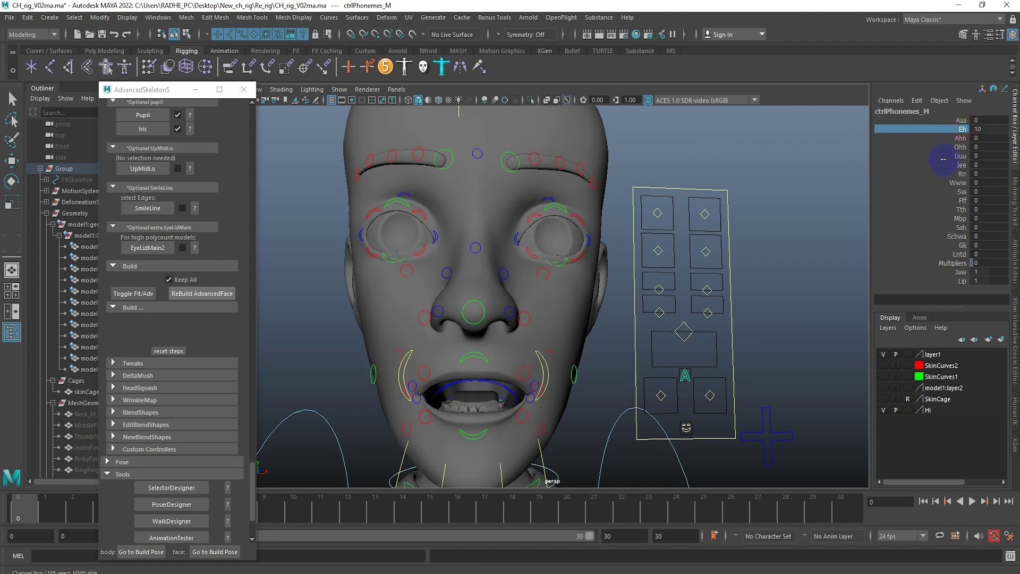
key(ctrl+z)
click(961, 137)
middle_drag(586, 155, 865, 171)
key(ctrl+z)
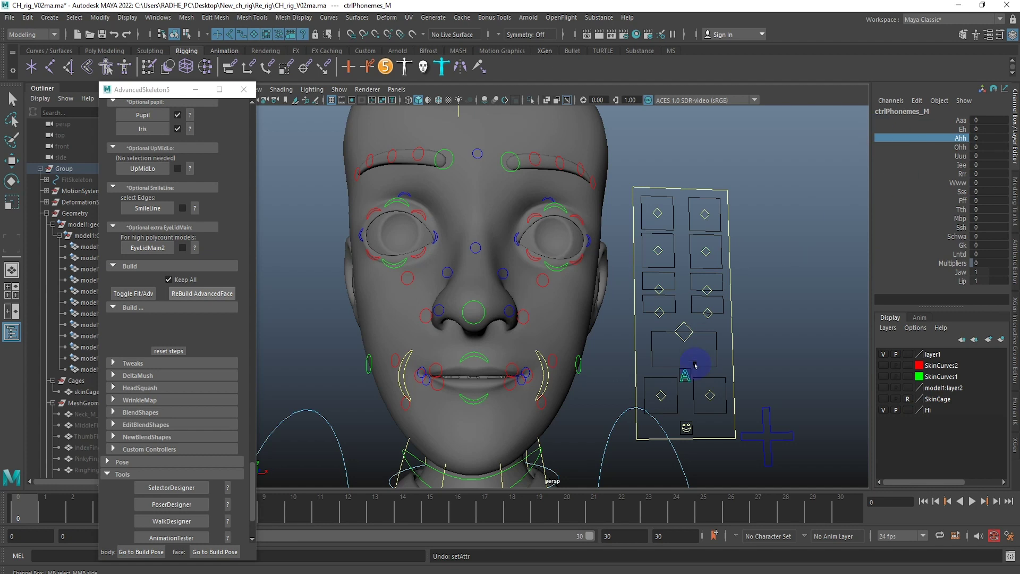
Step: On ctrlEmotions_M, raise Happy to 10 for a smile and return it to 0
click(686, 428)
key(w)
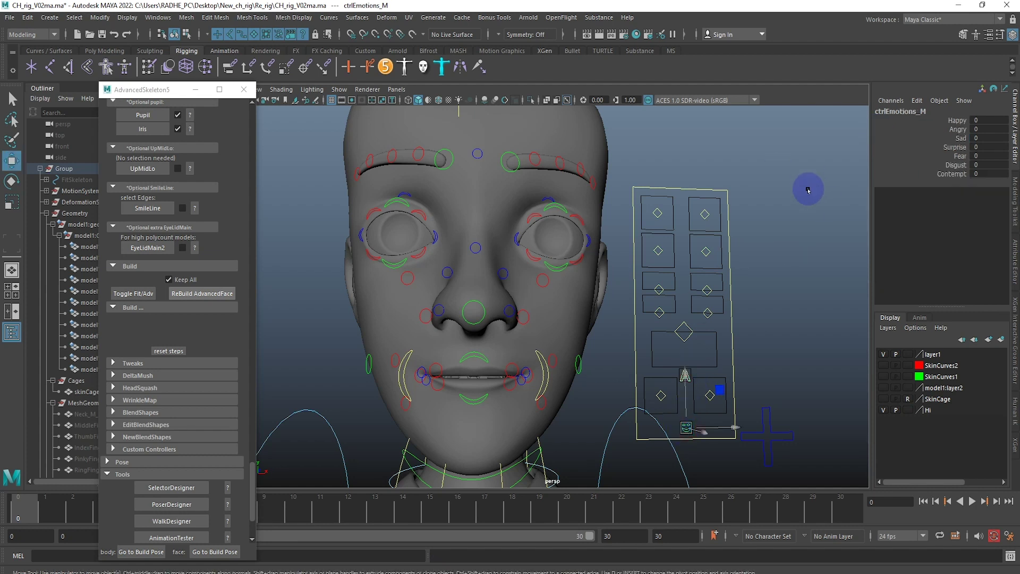
alt+drag(765, 216, 785, 204)
click(957, 121)
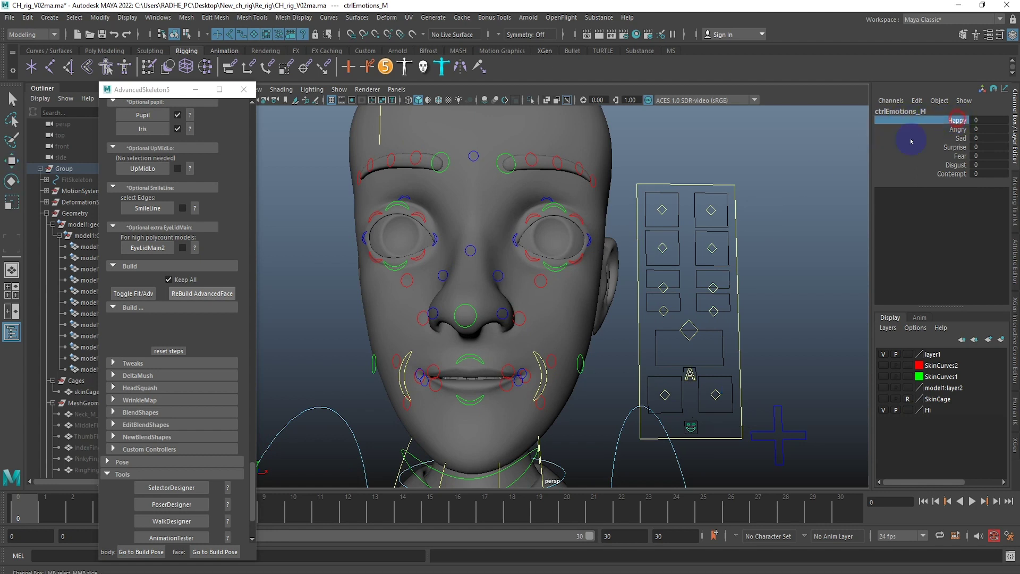
mouse_move(493, 166)
alt+mouse_down()
mouse_move(717, 174)
mouse_move(617, 188)
mouse_move(597, 212)
mouse_move(617, 231)
alt+mouse_up()
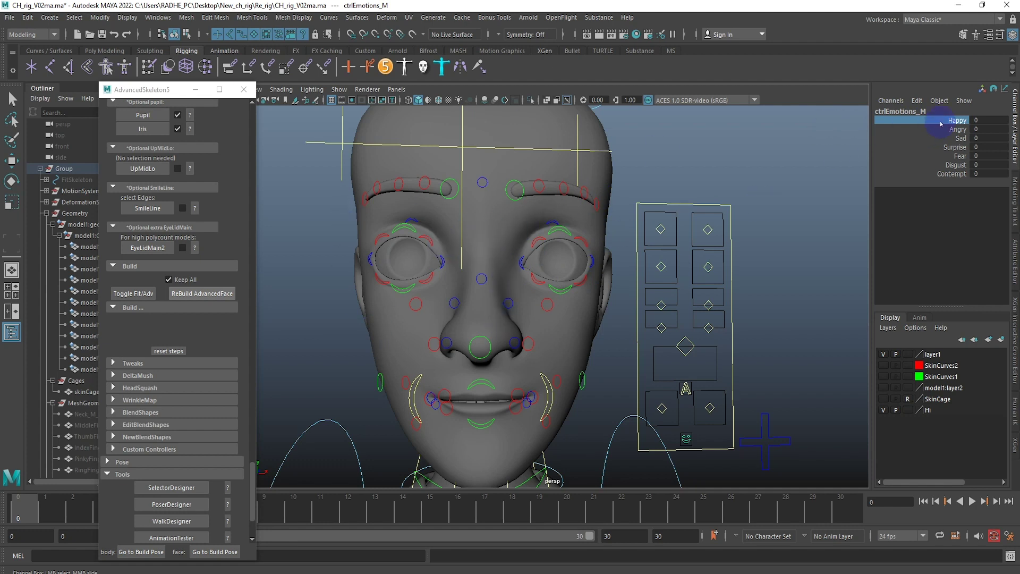
middle_drag(667, 166, 914, 164)
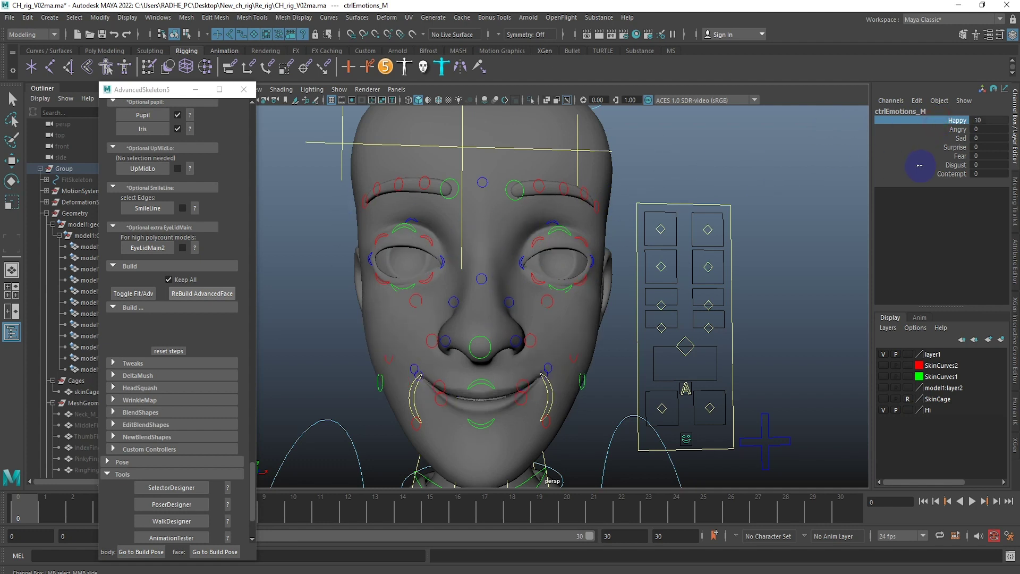
middle_drag(449, 124, 388, 131)
Step: Preview the Angry, Sad and Surprise emotions, resetting each to 0
click(959, 129)
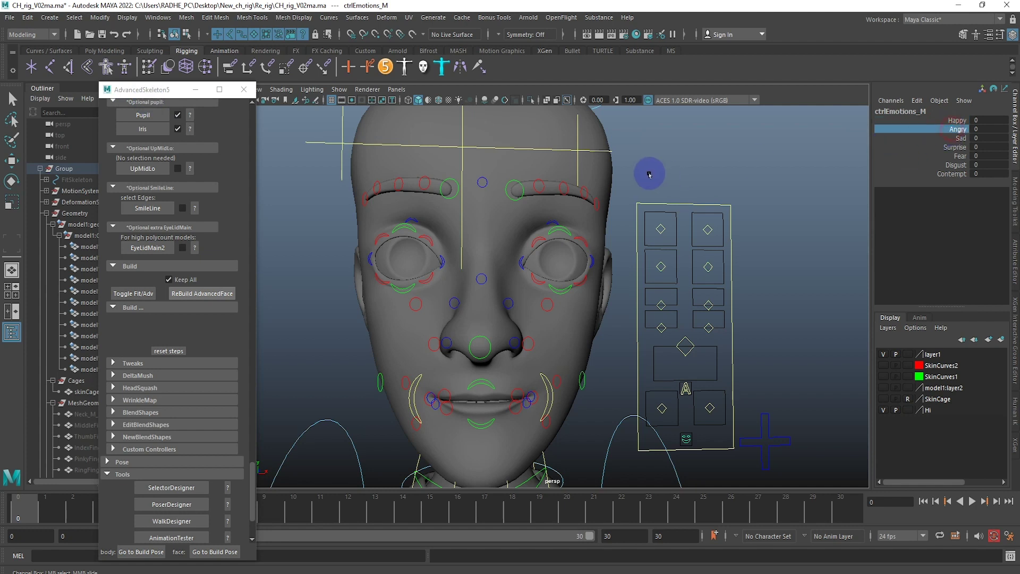
middle_drag(663, 176, 997, 181)
middle_drag(473, 160, 414, 162)
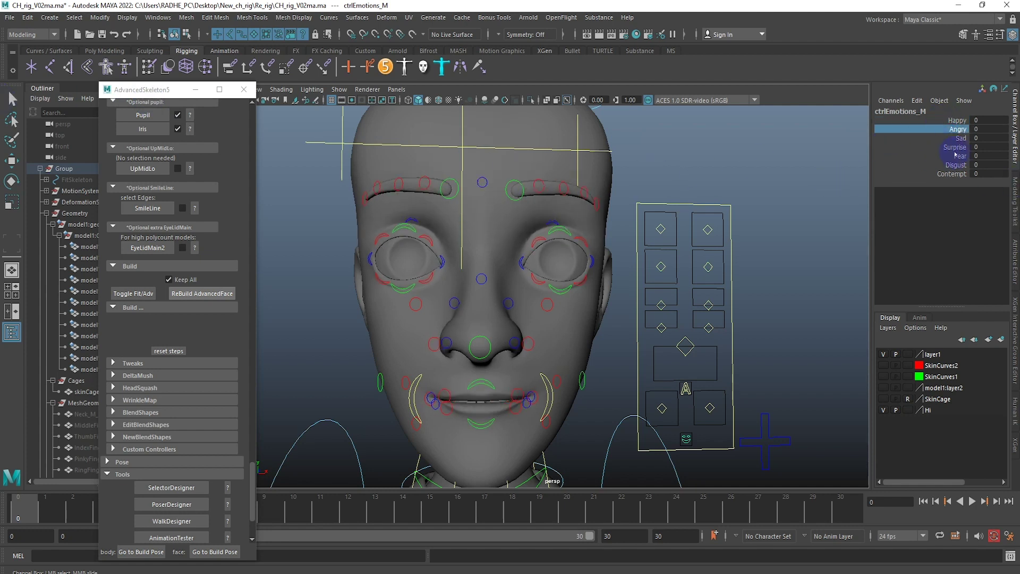
click(958, 138)
middle_drag(633, 150, 786, 150)
middle_drag(420, 123, 357, 121)
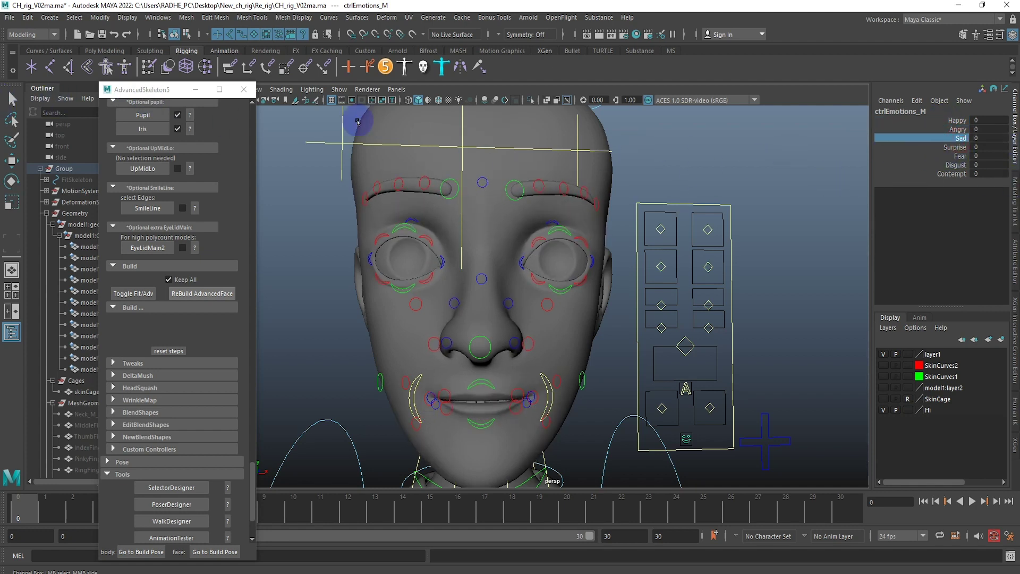
click(955, 147)
mouse_move(697, 164)
middle_down()
mouse_move(1015, 162)
mouse_move(6, 118)
middle_up()
Step: Preview the Fear, Disgust and Contempt emotions at 10, then reset them
click(958, 155)
mouse_move(670, 149)
middle_down()
mouse_move(797, 149)
mouse_move(13, 120)
middle_up()
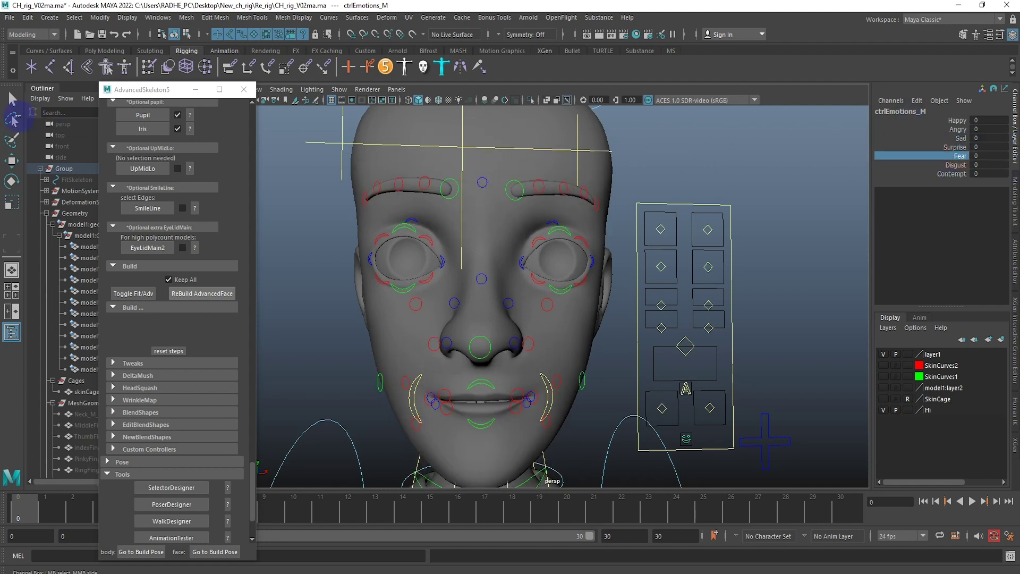
click(947, 169)
middle_drag(831, 164, 1015, 178)
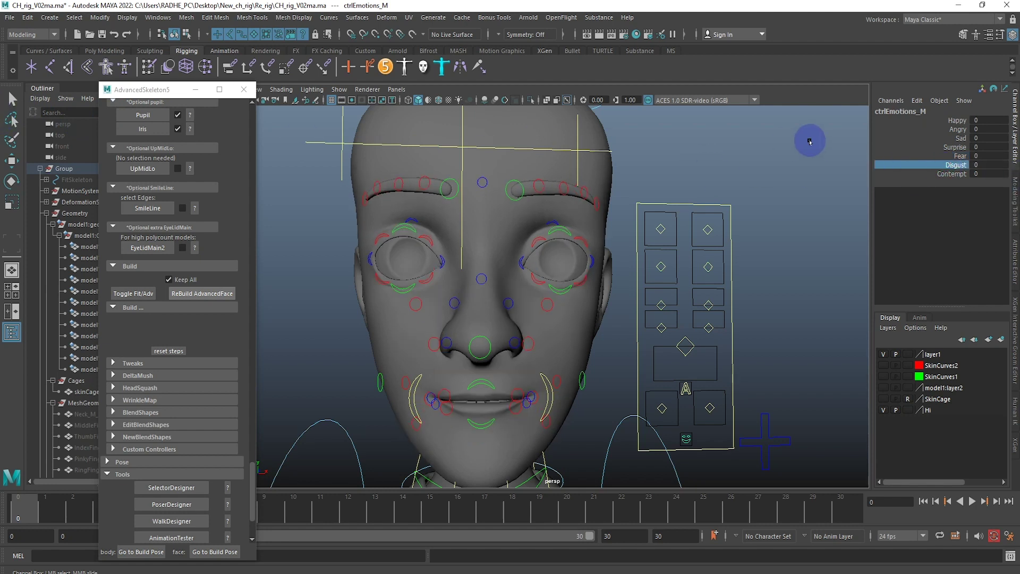
click(951, 173)
middle_drag(711, 158, 1014, 159)
key(ctrl+z)
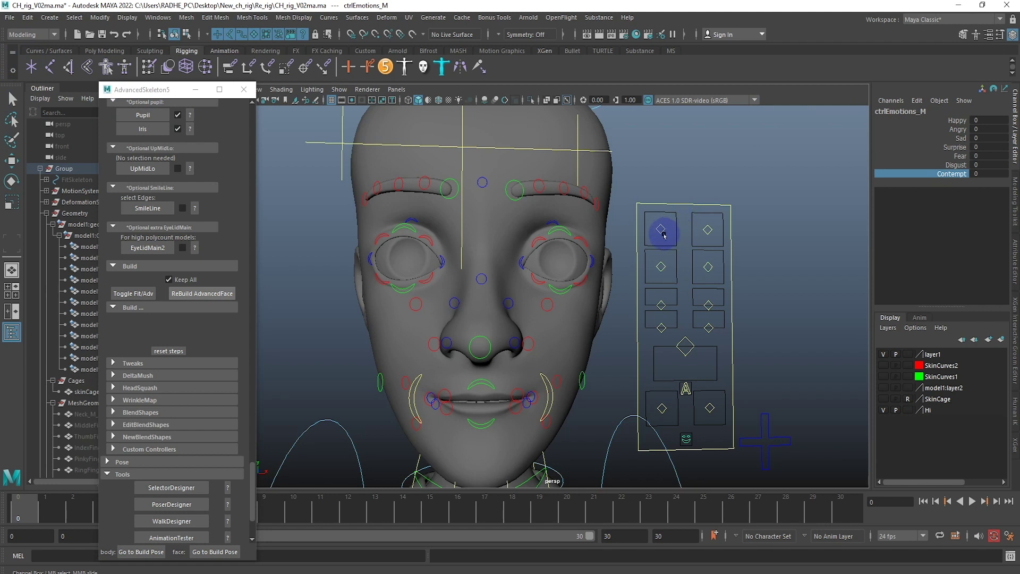
Step: Move ctrlBrow_R down to lower the right brow
click(664, 236)
key(w)
mouse_move(664, 235)
middle_down()
mouse_move(626, 230)
mouse_move(629, 216)
mouse_move(614, 212)
mouse_move(656, 228)
mouse_move(708, 221)
mouse_move(697, 222)
middle_up()
Step: Test the left brow and right eye controls, undoing each move
click(767, 240)
click(709, 228)
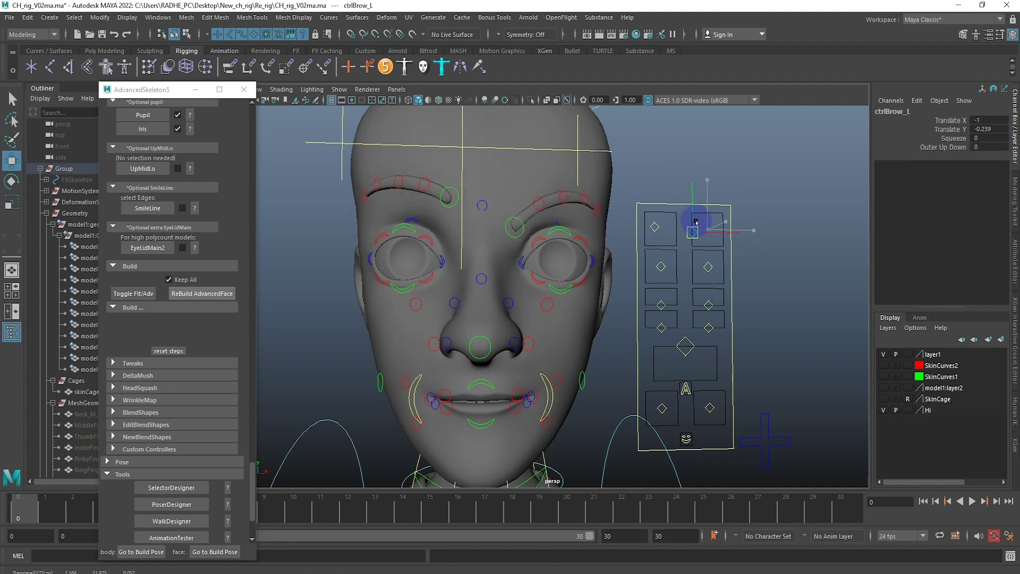
key(ctrl+z)
click(661, 266)
middle_drag(661, 266, 677, 274)
key(ctrl+z)
key(ctrl+z)
Step: Test the right cheek and right nose controls, undoing each move
click(765, 282)
click(661, 305)
middle_drag(661, 306, 663, 291)
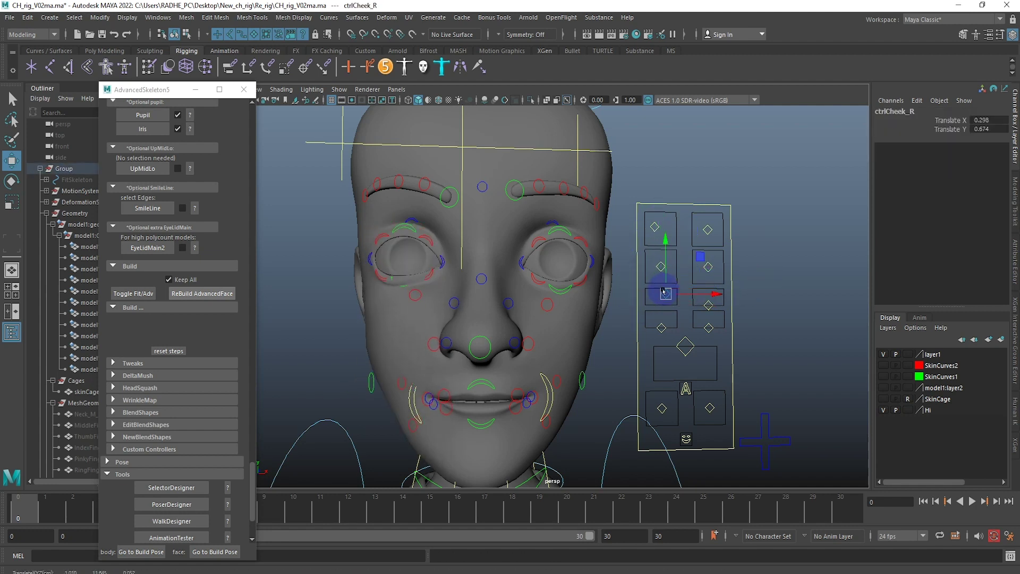
key(ctrl+z)
click(781, 312)
click(662, 327)
middle_drag(671, 337, 664, 324)
key(ctrl+z)
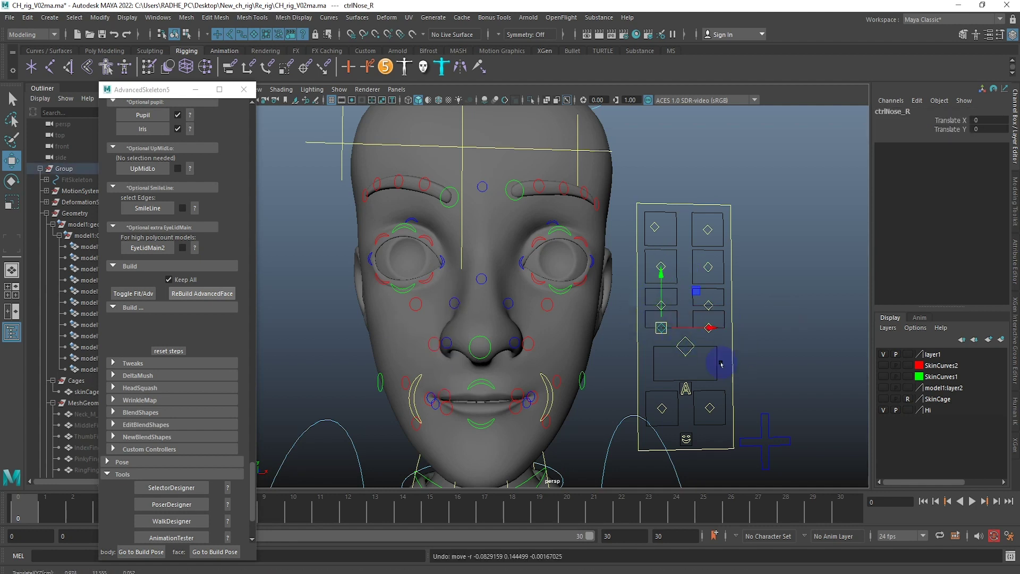
Step: Test ctrlMouth_M opening the mouth and the right mouth corner, undoing both
click(685, 346)
middle_drag(685, 345, 704, 413)
key(ctrl+z)
click(662, 409)
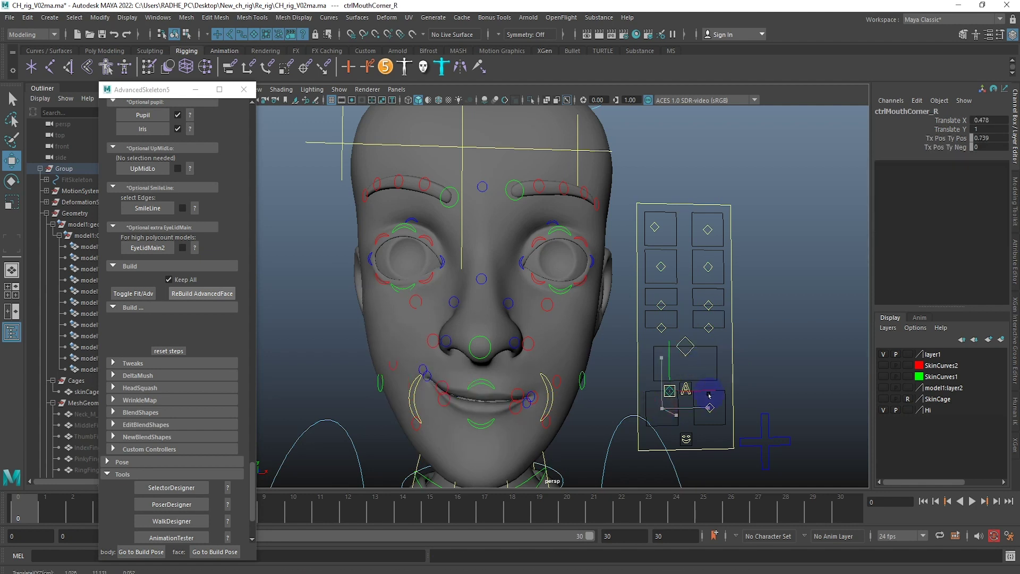
key(ctrl+z)
Step: Move the AimEye_M eye-aim control away from the face, then undo it
scroll(553, 294, down, 6)
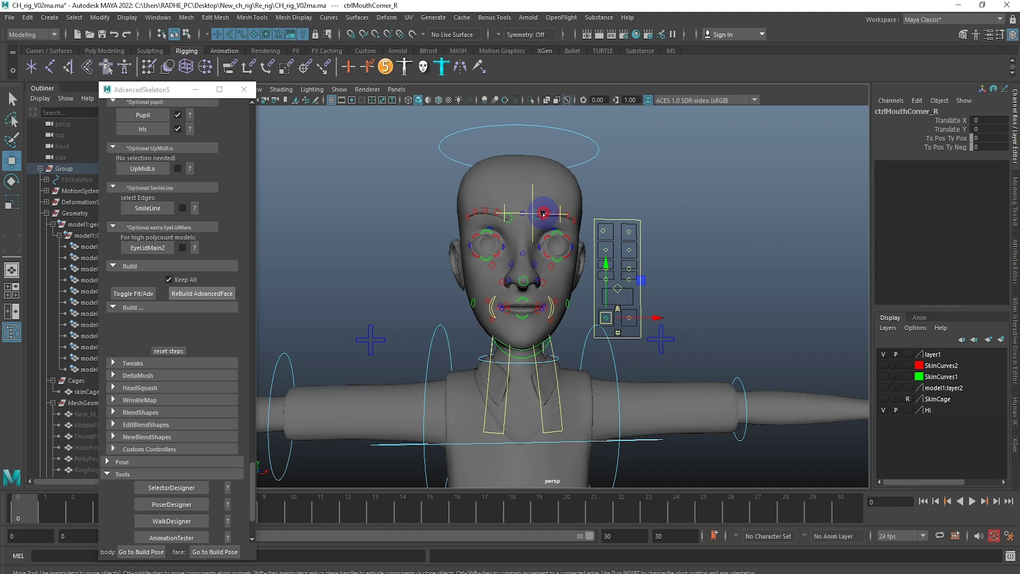
click(530, 249)
mouse_move(526, 237)
alt+mouse_down()
mouse_move(529, 248)
mouse_move(676, 218)
alt+mouse_up()
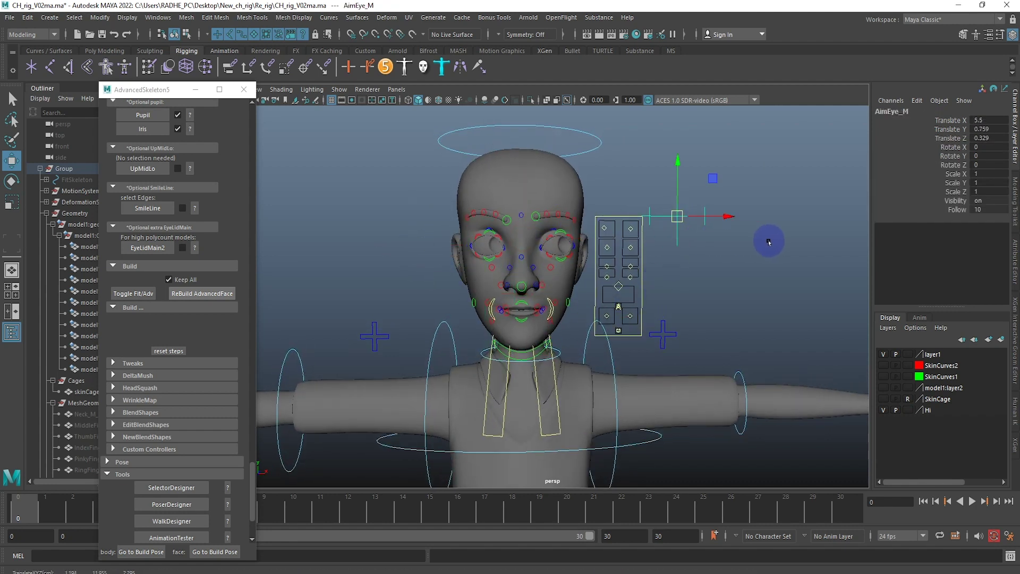
key(ctrl+z)
Step: Frame the whole character and select the left shoulder FK control
alt+right_drag(751, 245, 667, 227)
alt+middle_drag(667, 227, 565, 291)
scroll(624, 349, down, 5)
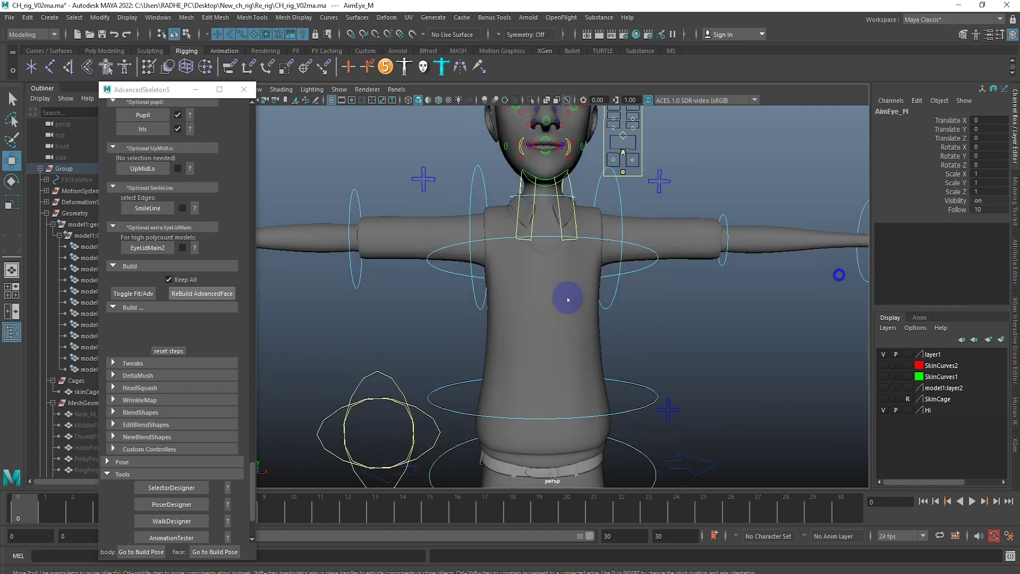
scroll(625, 350, up, 1)
scroll(638, 372, up, 3)
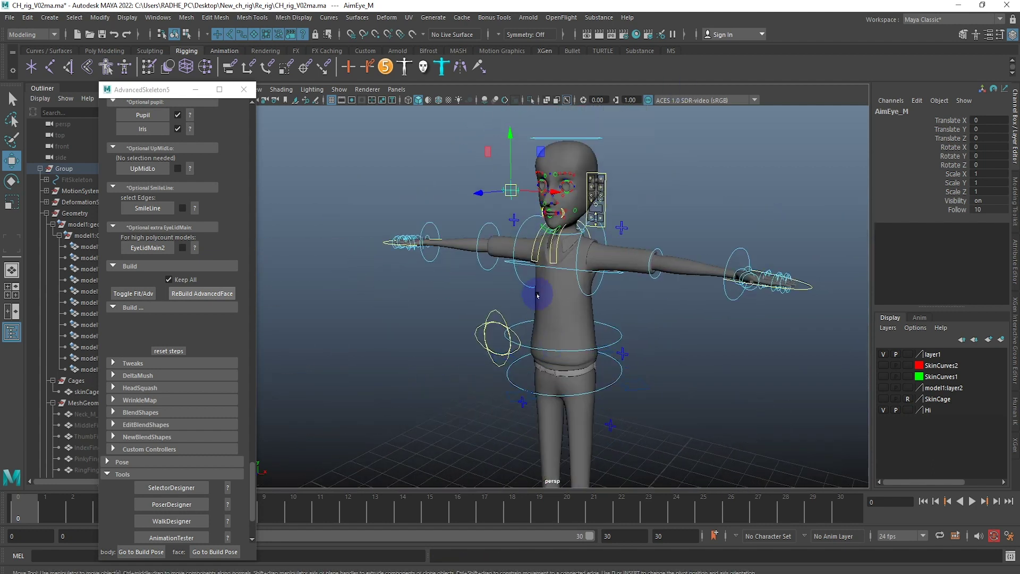
scroll(658, 392, up, 3)
scroll(666, 408, up, 2)
alt+drag(666, 408, 649, 371)
click(631, 353)
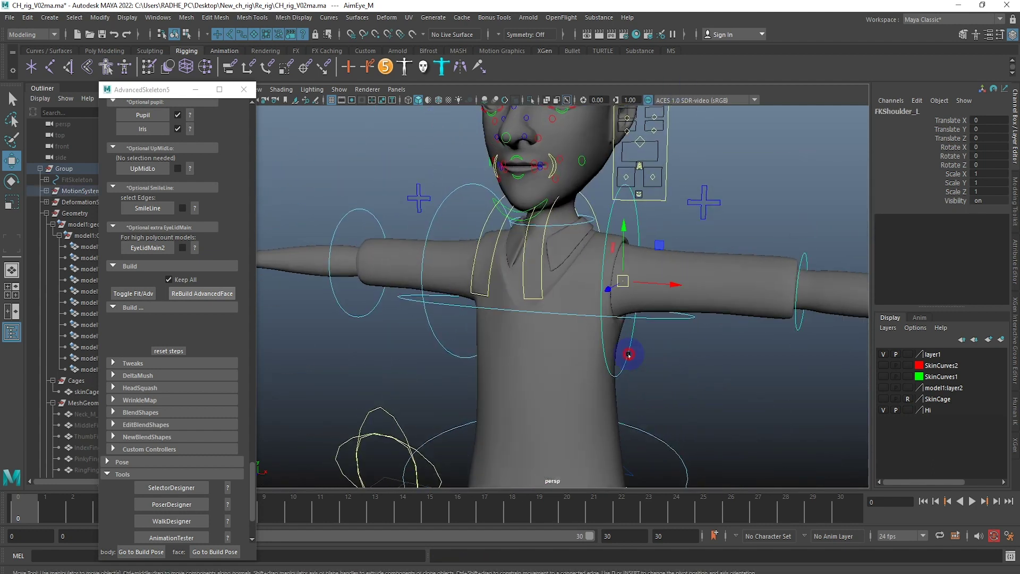
Step: Shrink the left arm's FK control rings in component mode with the Scale tool
click(186, 35)
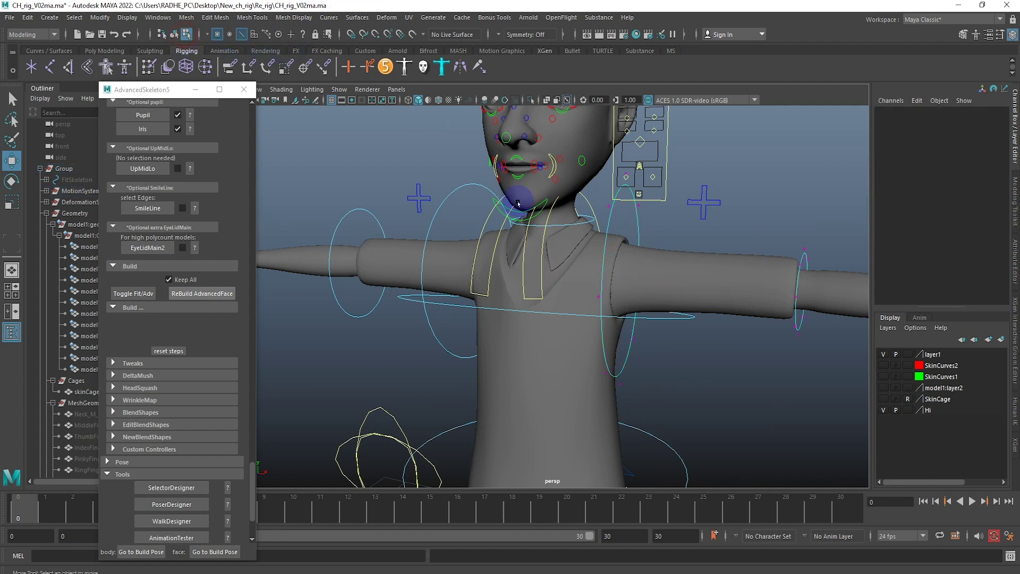
alt+drag(548, 207, 584, 210)
drag(593, 175, 662, 413)
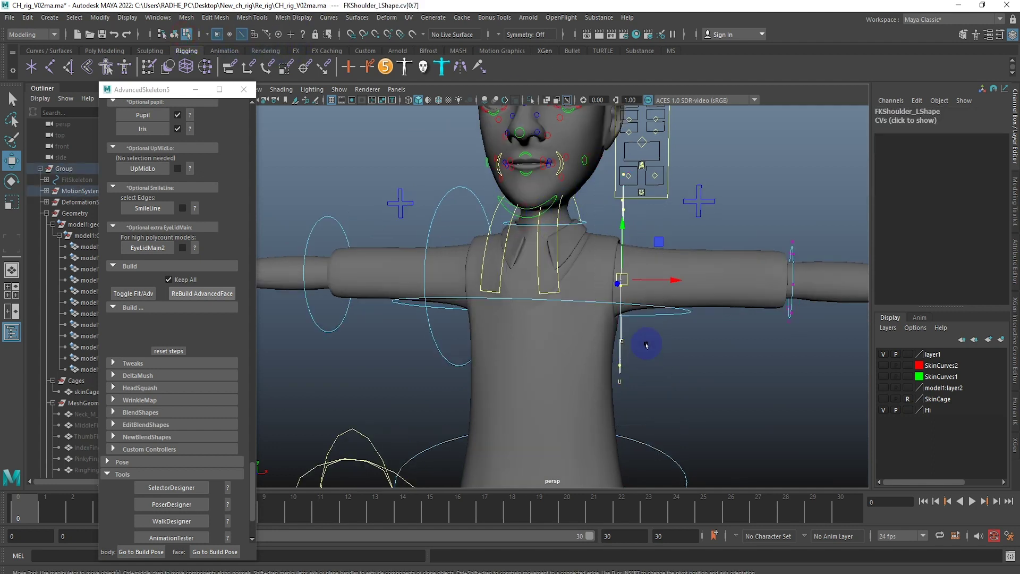
key(r)
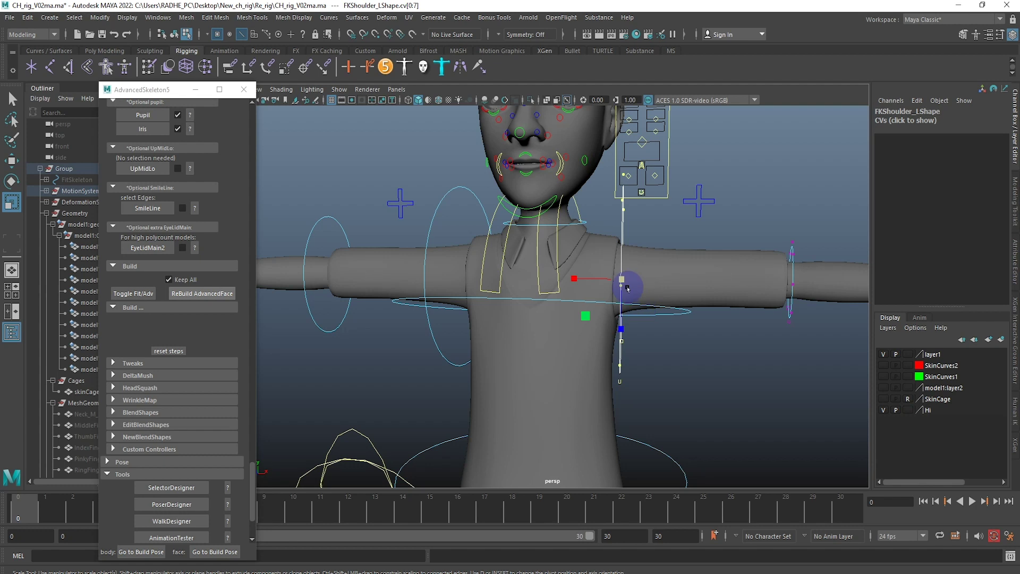
alt+drag(617, 285, 627, 280)
mouse_move(691, 293)
alt+mouse_down()
mouse_move(659, 291)
mouse_move(743, 212)
mouse_move(605, 164)
mouse_move(718, 449)
alt+mouse_up()
mouse_move(694, 321)
mouse_down()
mouse_move(599, 320)
mouse_move(553, 230)
mouse_move(690, 255)
mouse_move(547, 223)
mouse_move(469, 175)
mouse_move(524, 180)
mouse_up()
Step: Select and scale down the right shoulder and elbow FK control points
drag(466, 134, 547, 482)
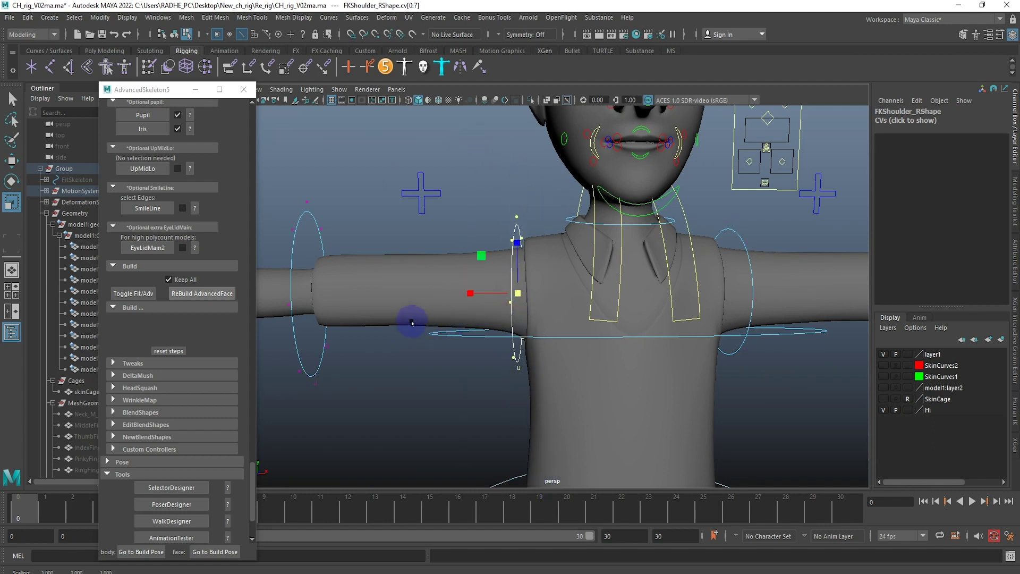
alt+drag(405, 323, 513, 237)
drag(410, 148, 500, 418)
mouse_move(456, 285)
alt+mouse_down()
mouse_move(440, 269)
mouse_move(367, 303)
mouse_move(601, 289)
mouse_move(468, 275)
mouse_move(398, 303)
mouse_move(433, 296)
mouse_move(491, 171)
mouse_move(733, 319)
alt+mouse_up()
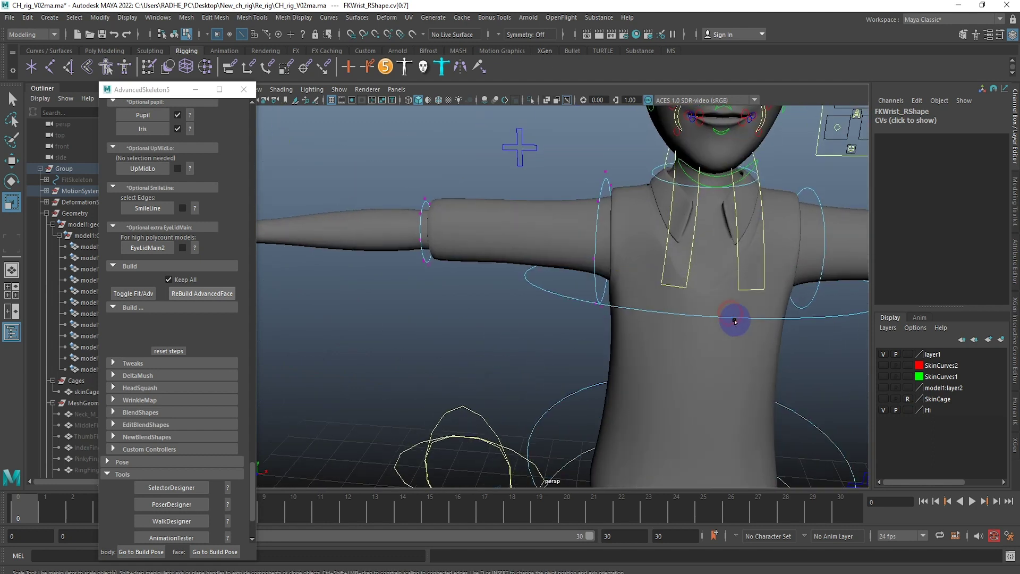
scroll(764, 327, down, 3)
alt+drag(646, 303, 519, 257)
Step: Shrink the FKChest and FKSpine1 control curves to fit the torso
click(764, 311)
drag(644, 282, 557, 310)
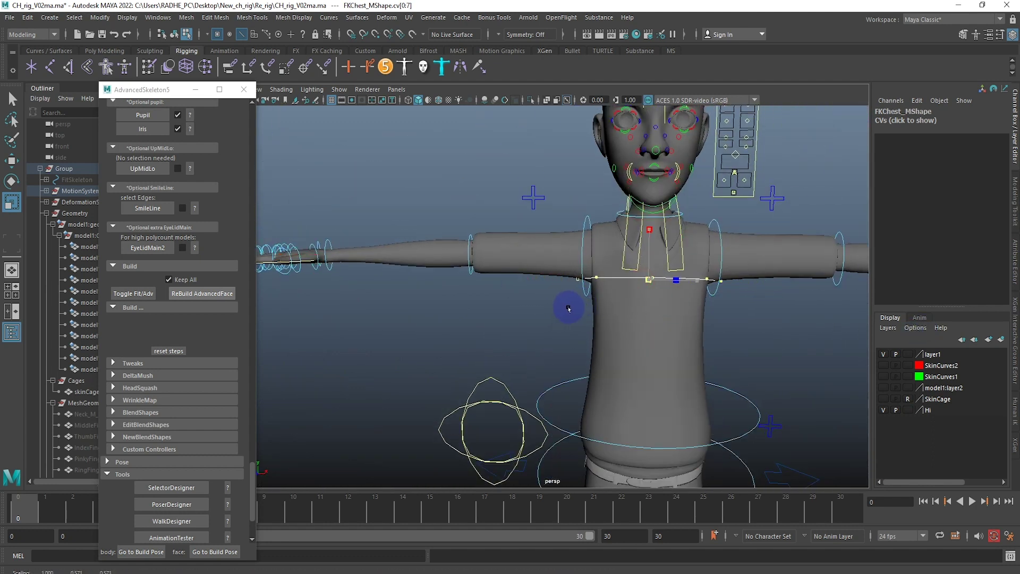
alt+drag(556, 389, 631, 380)
drag(514, 370, 888, 422)
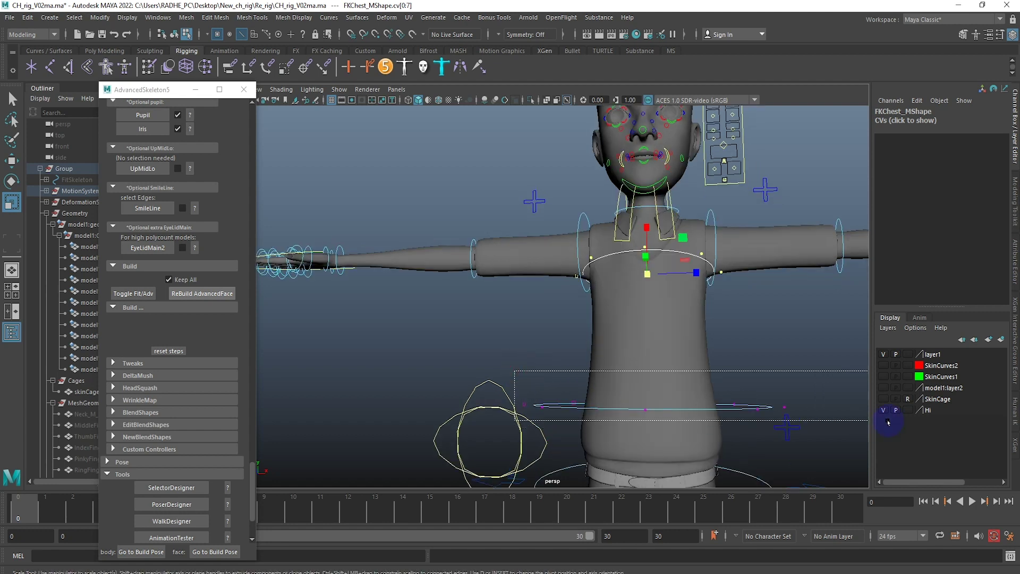
mouse_move(660, 405)
mouse_down()
mouse_move(617, 422)
mouse_move(664, 429)
mouse_move(721, 334)
mouse_up()
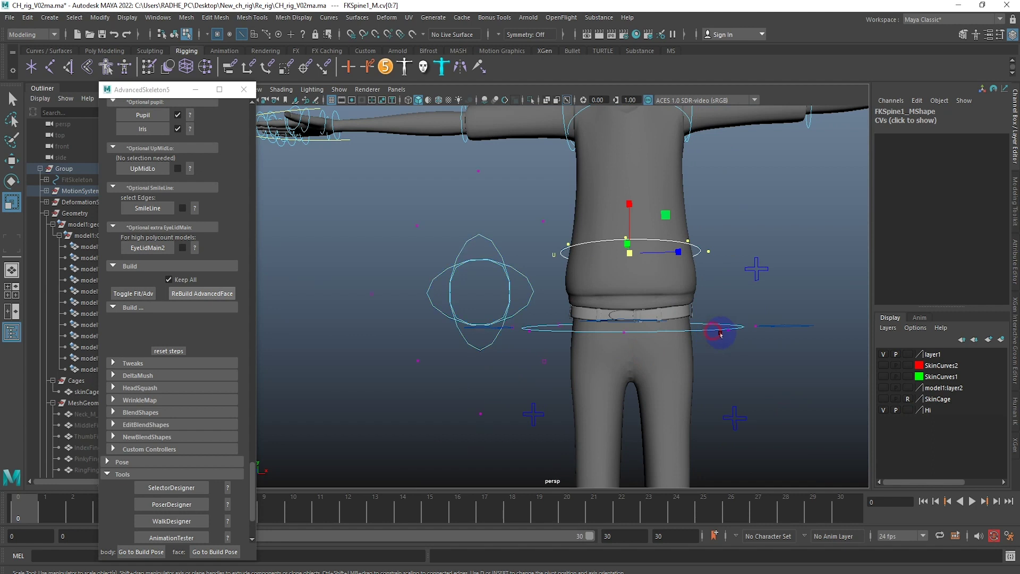
Step: Shrink the FKRoot and HipSwinger control rings around the hips
click(531, 328)
drag(630, 327, 615, 337)
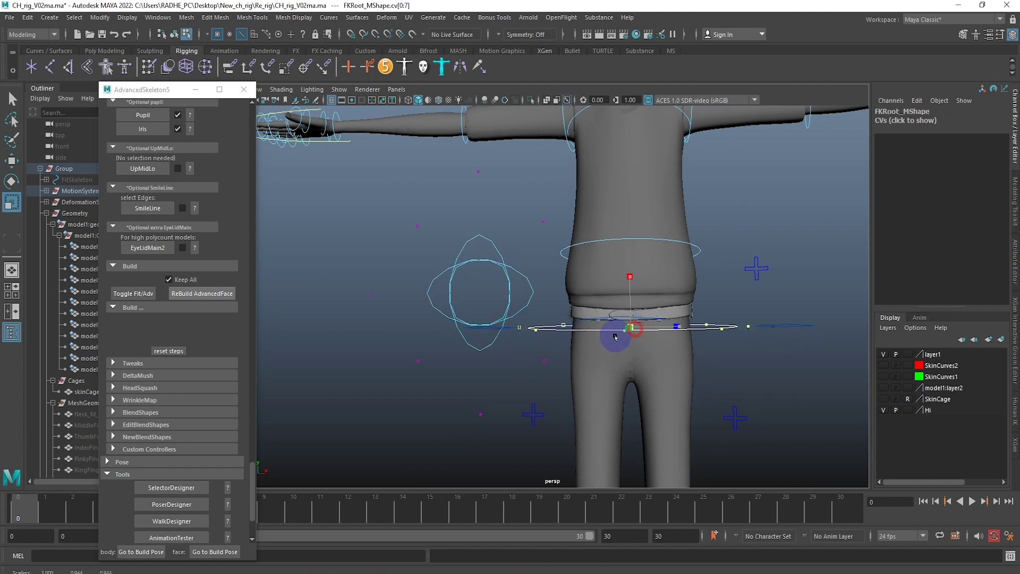
drag(330, 175, 529, 317)
middle_drag(528, 317, 433, 317)
drag(380, 221, 560, 346)
drag(538, 267, 409, 208)
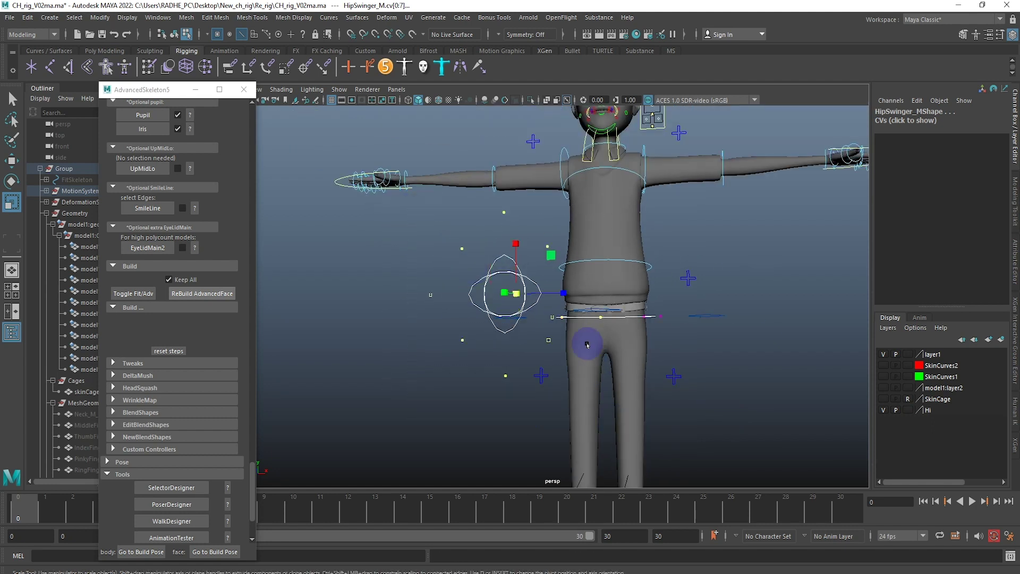
drag(515, 311, 473, 365)
click(473, 366)
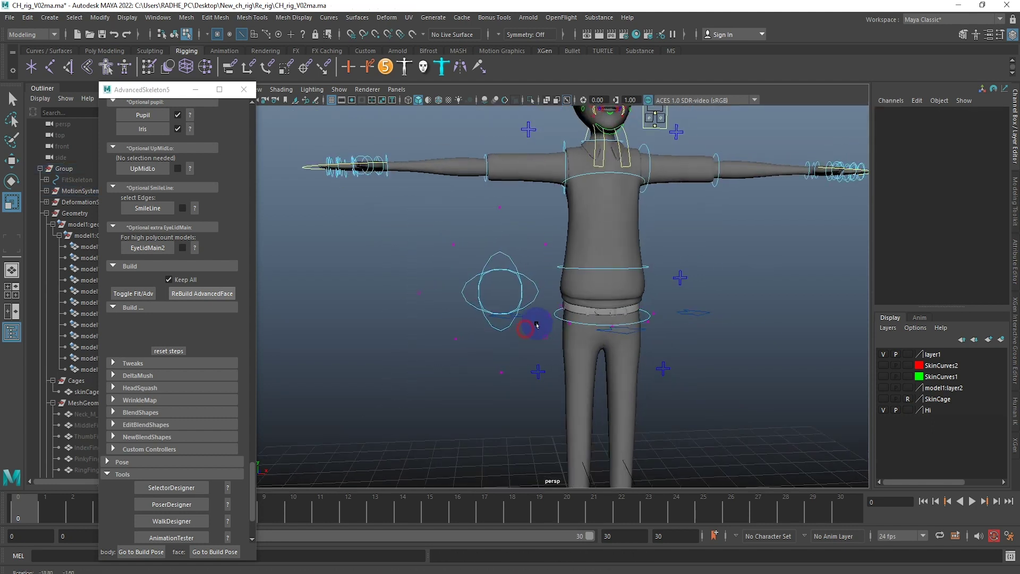
Step: Scale the left toe roll control (undone), then select the left foot control's points
alt+drag(530, 319, 588, 239)
alt+right_drag(587, 239, 729, 374)
mouse_move(741, 350)
alt+mouse_down()
mouse_move(734, 320)
mouse_move(606, 468)
alt+mouse_up()
mouse_move(657, 399)
mouse_down()
mouse_move(612, 408)
mouse_move(725, 306)
mouse_move(649, 334)
mouse_move(408, 237)
mouse_move(615, 250)
mouse_up()
key(ctrl+z)
click(455, 218)
mouse_move(432, 165)
mouse_down()
mouse_move(605, 408)
mouse_move(576, 316)
mouse_move(528, 327)
mouse_up()
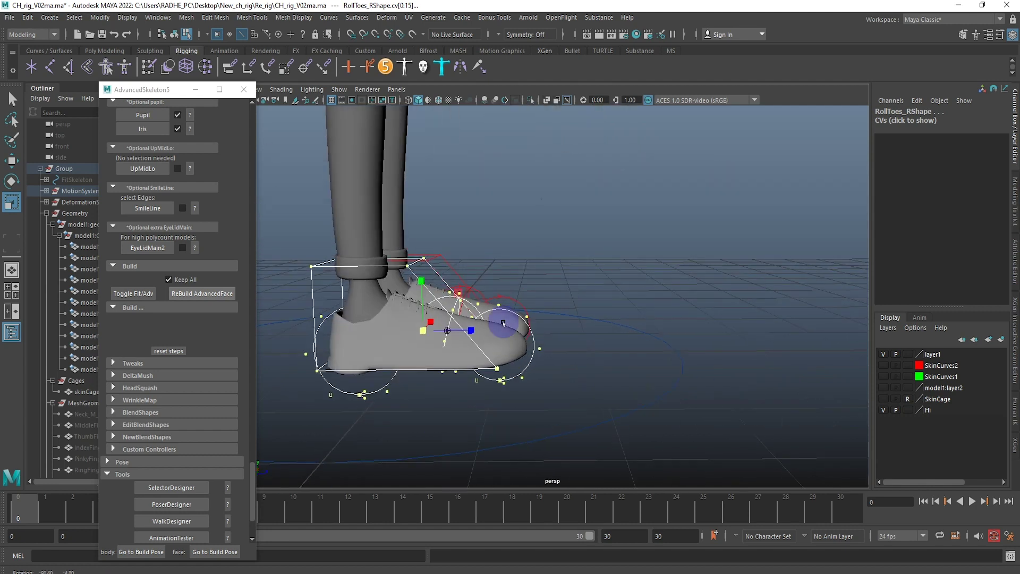
scroll(527, 326, down, 5)
scroll(574, 266, up, 4)
Step: Tighten the head FK ring's points, viewing it from around the head
mouse_move(574, 266)
alt+mouse_down()
mouse_move(623, 409)
mouse_move(613, 356)
alt+mouse_up()
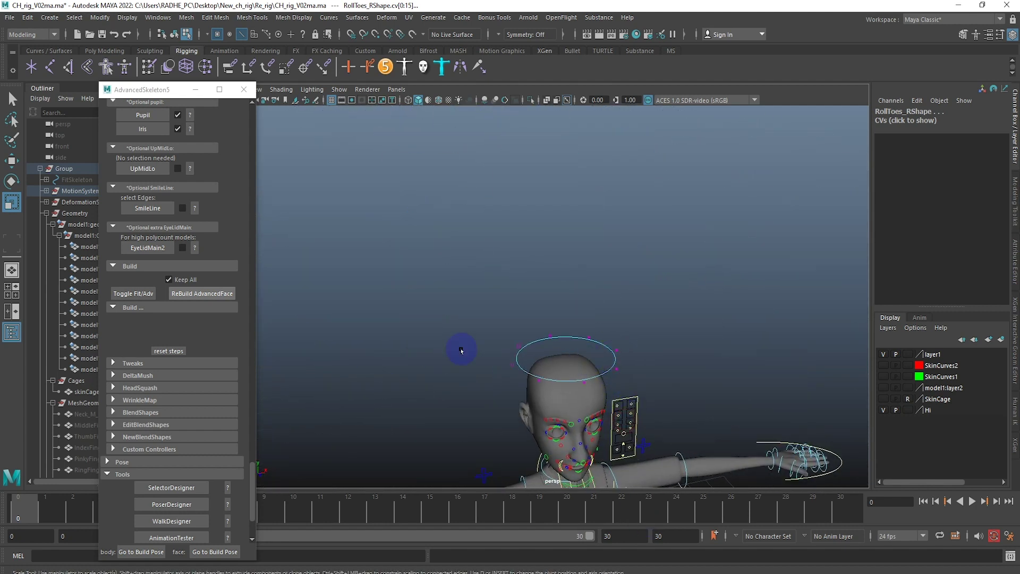
drag(646, 389, 645, 388)
scroll(563, 319, down, 3)
alt+drag(564, 318, 526, 280)
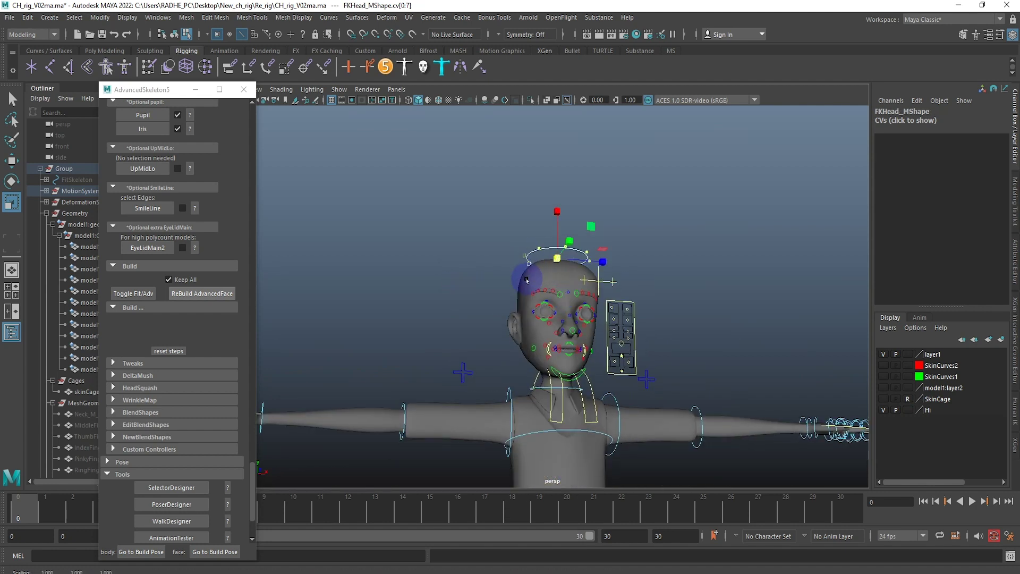
alt+drag(526, 280, 749, 364)
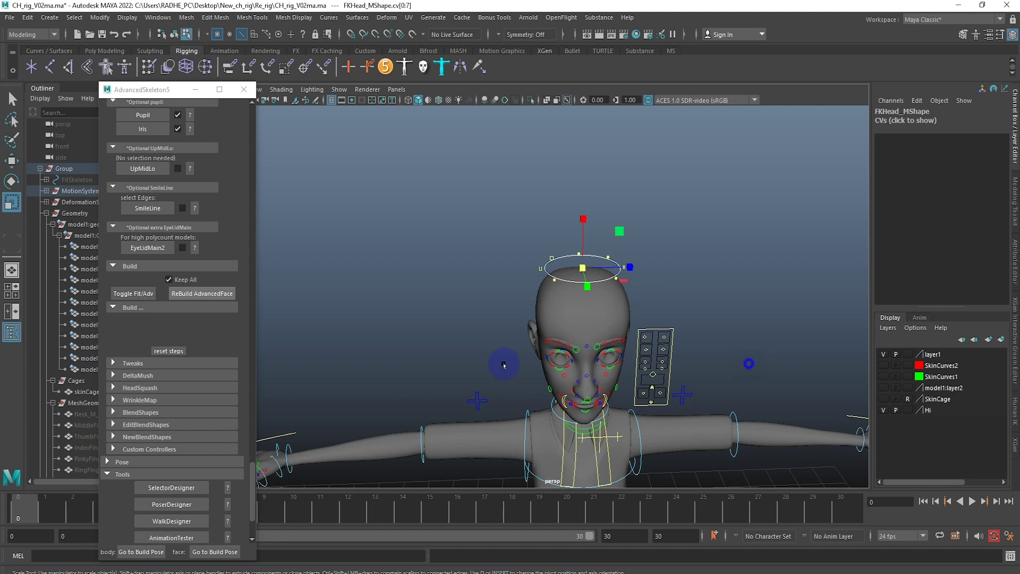
scroll(749, 365, down, 5)
click(648, 355)
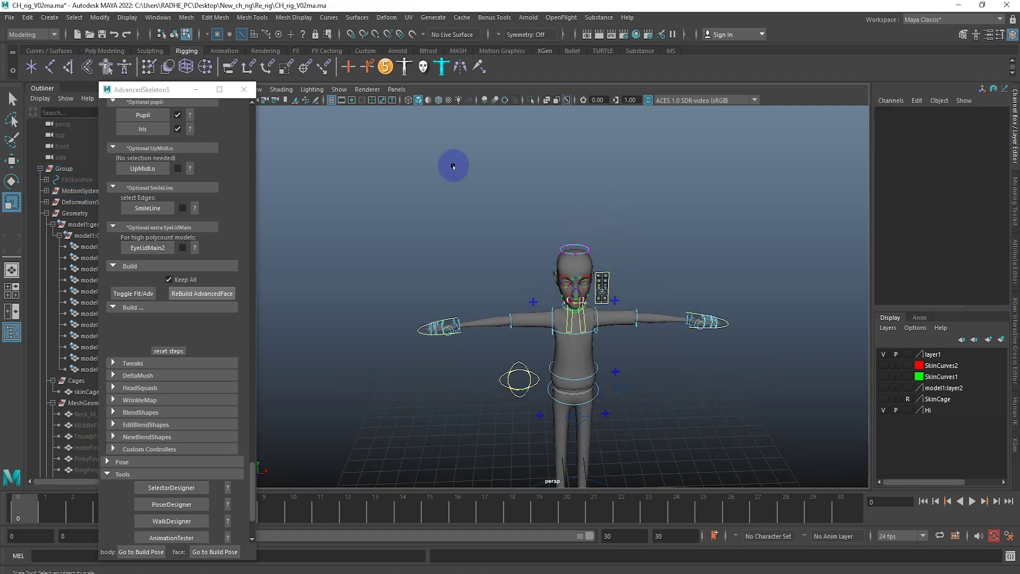
Step: In object mode, rotate FKShoulder_L to lower the arm, then undo back to T-pose
click(175, 33)
click(508, 171)
mouse_move(588, 235)
alt+right_down()
mouse_move(659, 213)
mouse_move(619, 205)
alt+right_up()
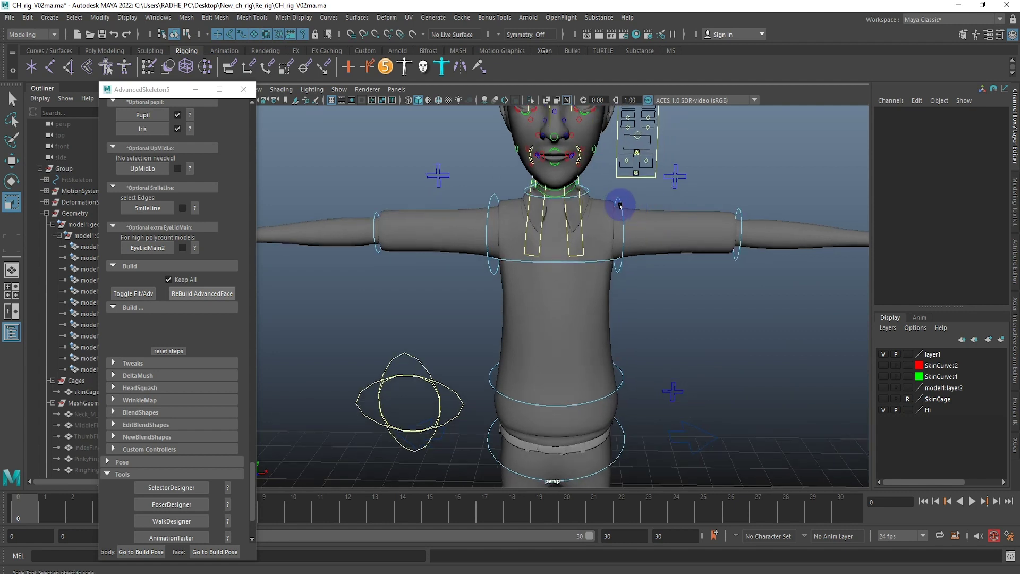
click(620, 205)
key(w)
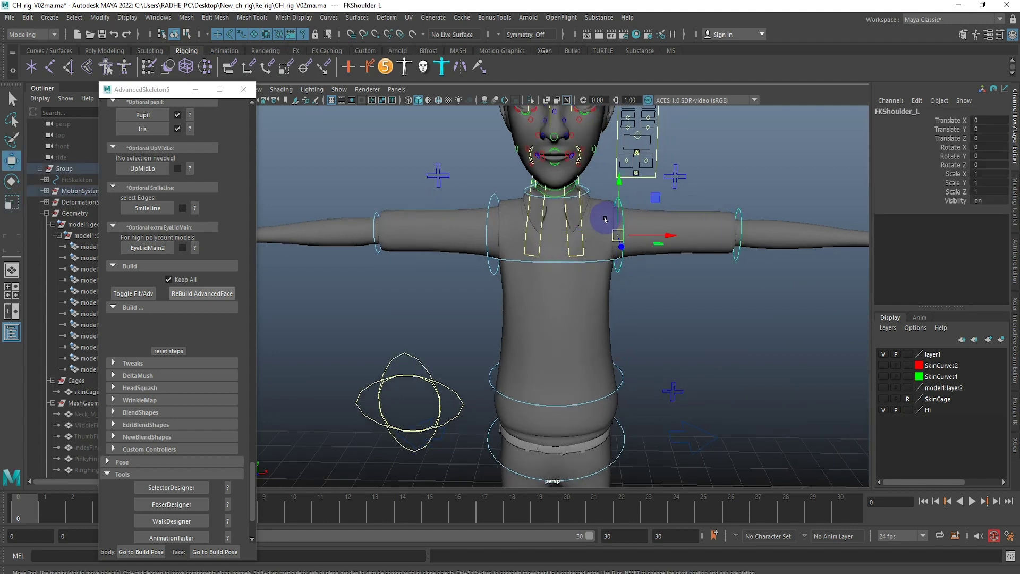
key(e)
drag(649, 218, 655, 246)
alt+middle_drag(655, 246, 572, 206)
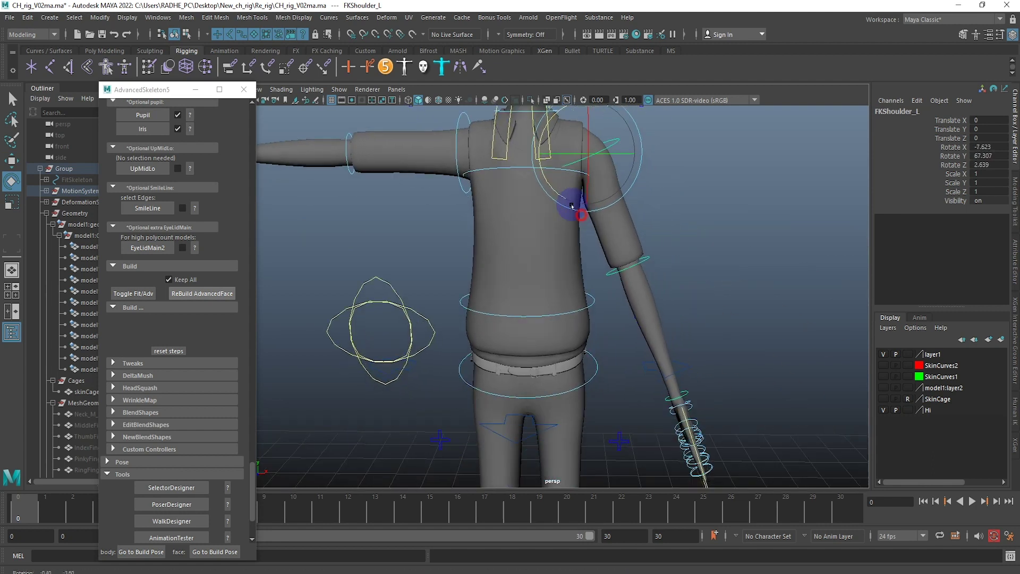
alt+drag(572, 206, 645, 201)
key(ctrl+z)
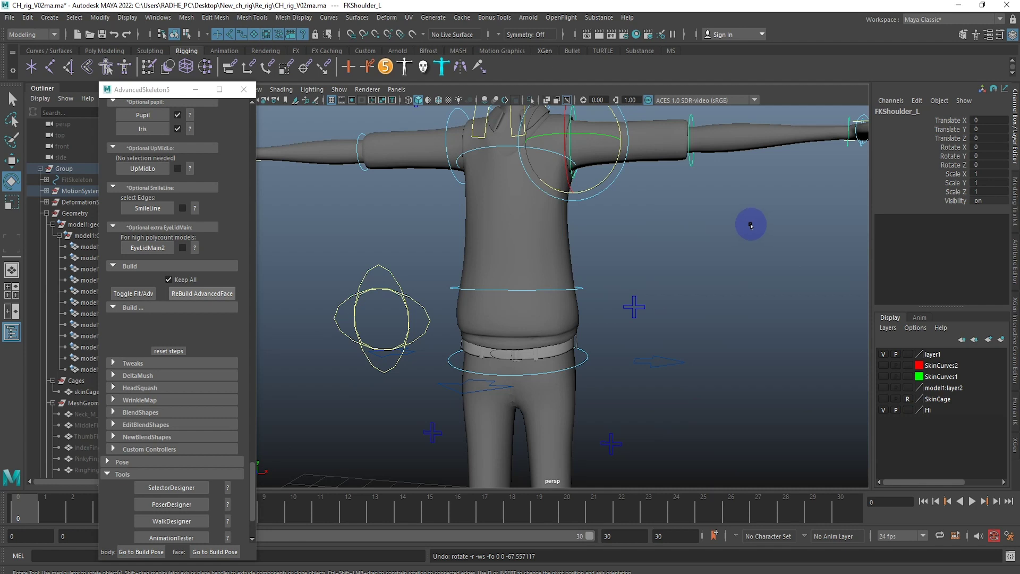
Step: Inspect the Fingers_L curl channels, then select the left arm's FK/IK switch
alt+drag(751, 226, 765, 289)
alt+right_drag(766, 289, 537, 241)
click(595, 251)
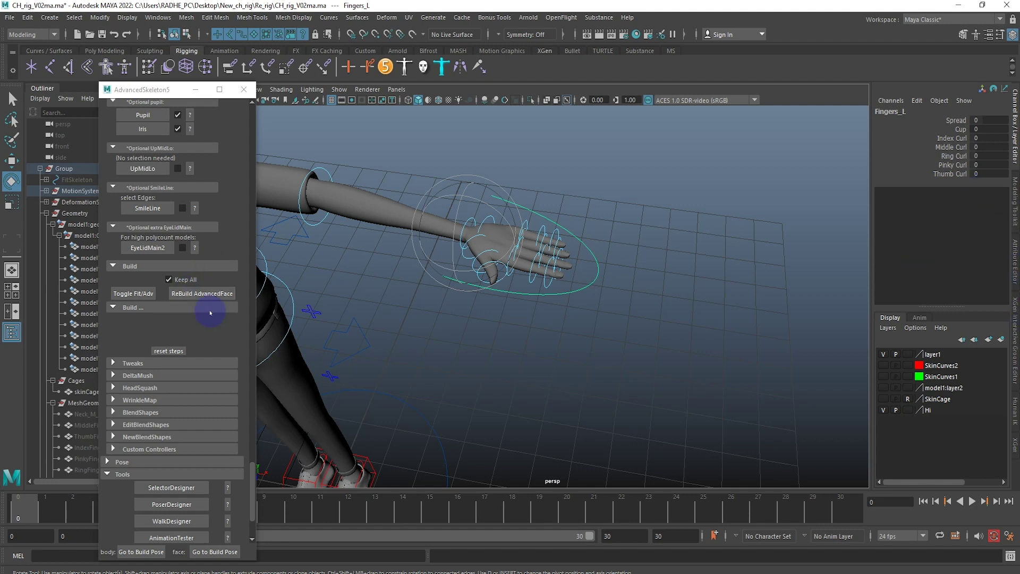
alt+right_drag(531, 295, 601, 338)
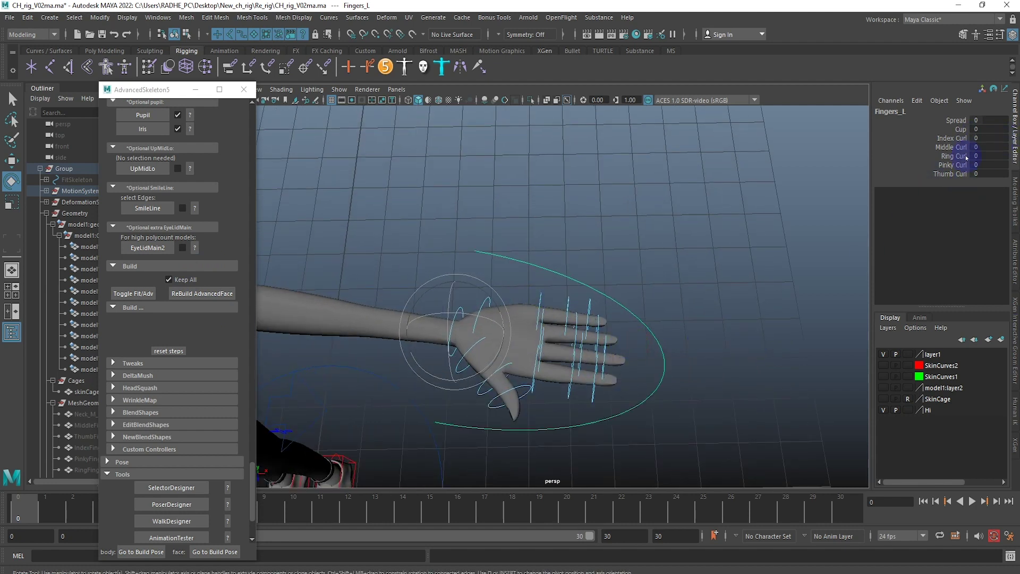
alt+right_drag(750, 248, 598, 186)
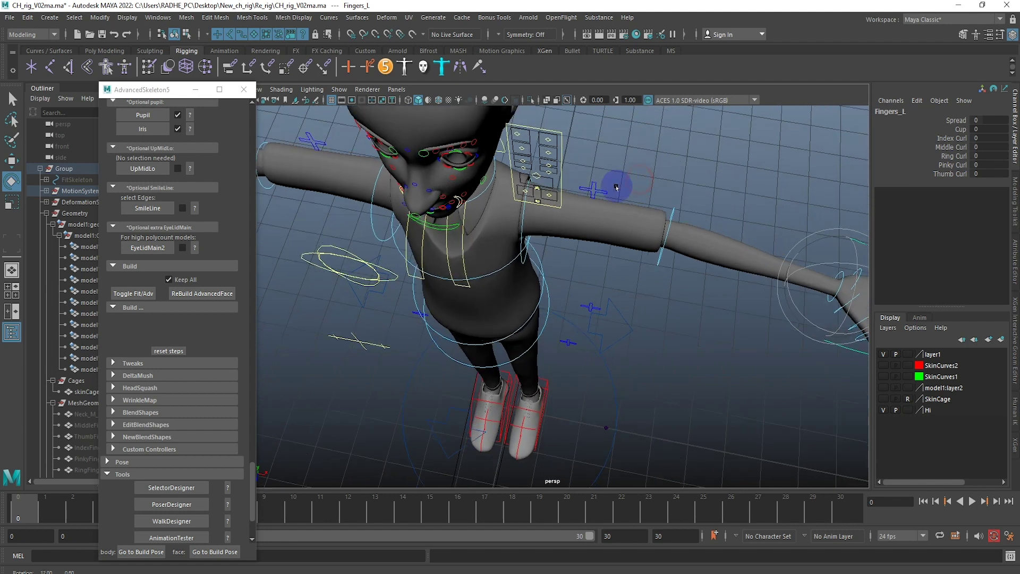
click(598, 186)
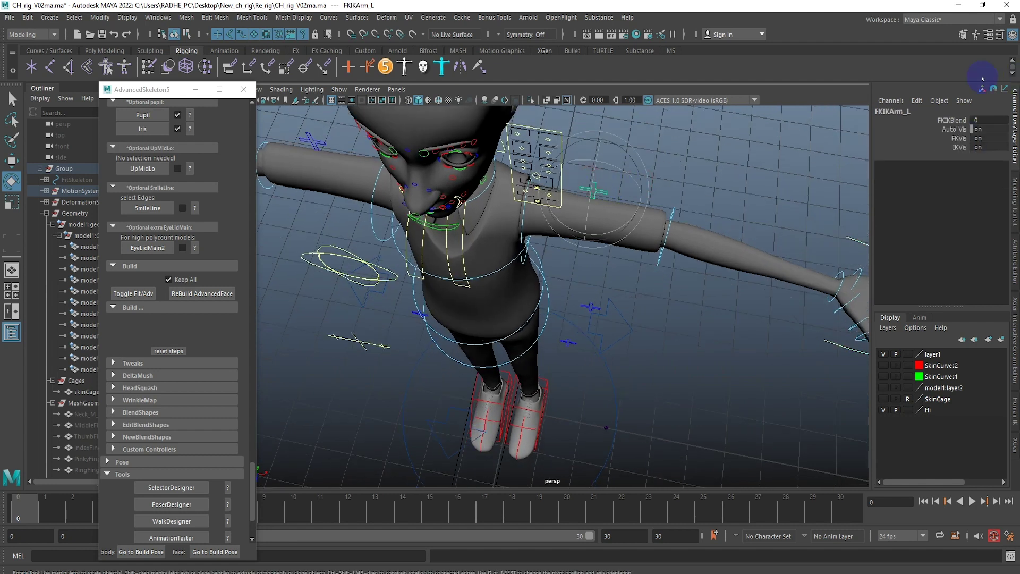
Step: Shrink the left arm's IK control box with the Scale tool
click(955, 120)
mouse_move(795, 193)
alt+mouse_down()
mouse_move(684, 148)
mouse_move(672, 171)
alt+mouse_up()
alt+right_drag(672, 172, 683, 201)
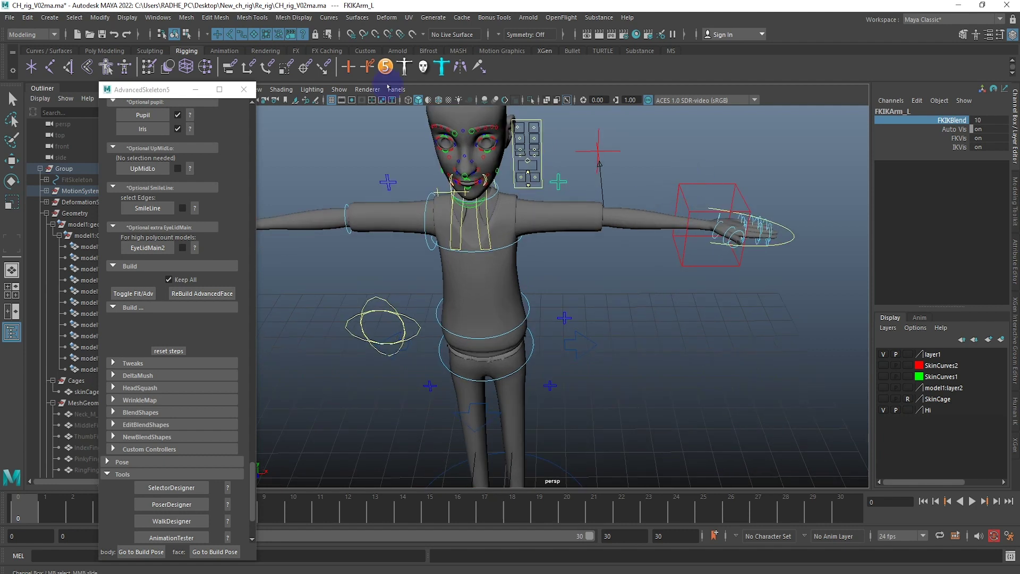
click(187, 34)
alt+drag(674, 155, 667, 170)
key(e)
click(718, 212)
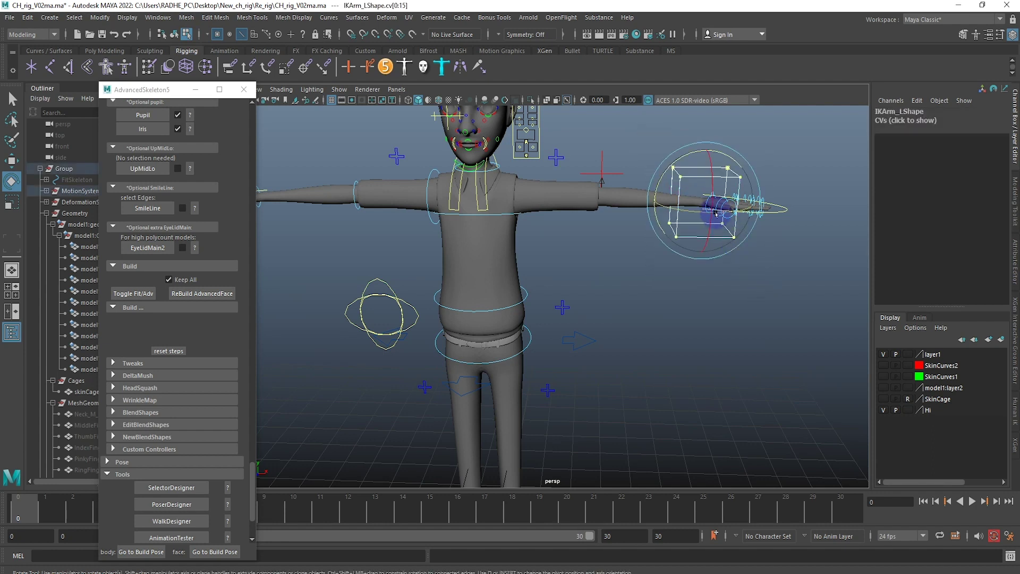
key(r)
mouse_move(711, 208)
mouse_down()
mouse_move(677, 221)
mouse_move(855, 266)
mouse_up()
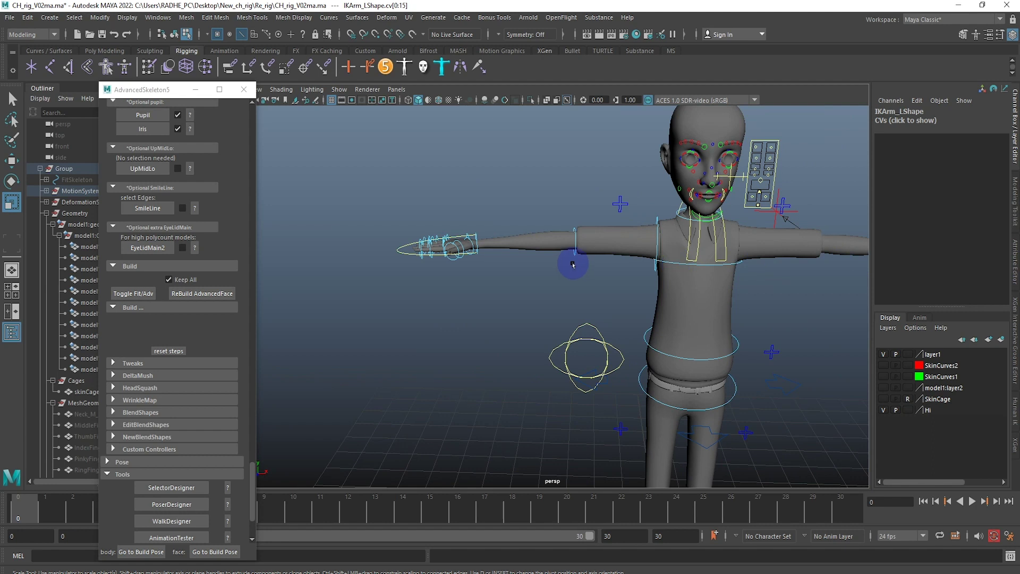
Step: Blend the right arm fully to IK using its FKIKBlend attribute
click(603, 187)
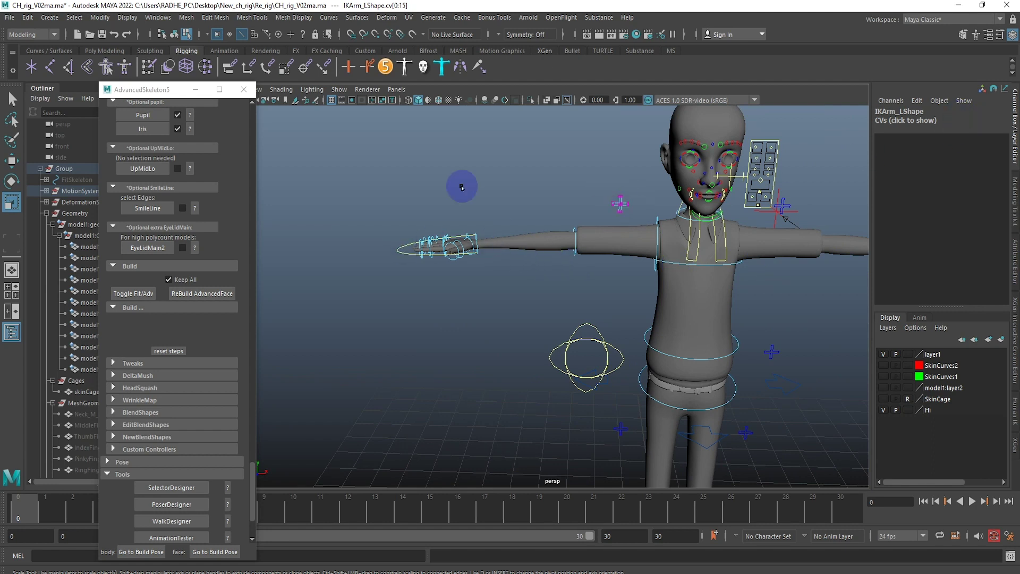
click(174, 34)
click(606, 196)
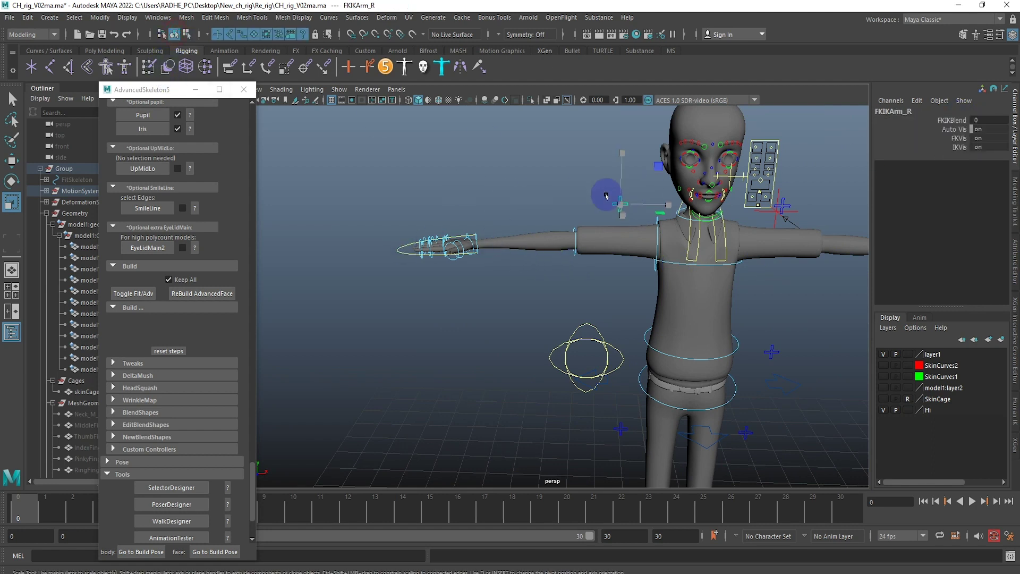
click(951, 121)
middle_drag(808, 185, 841, 185)
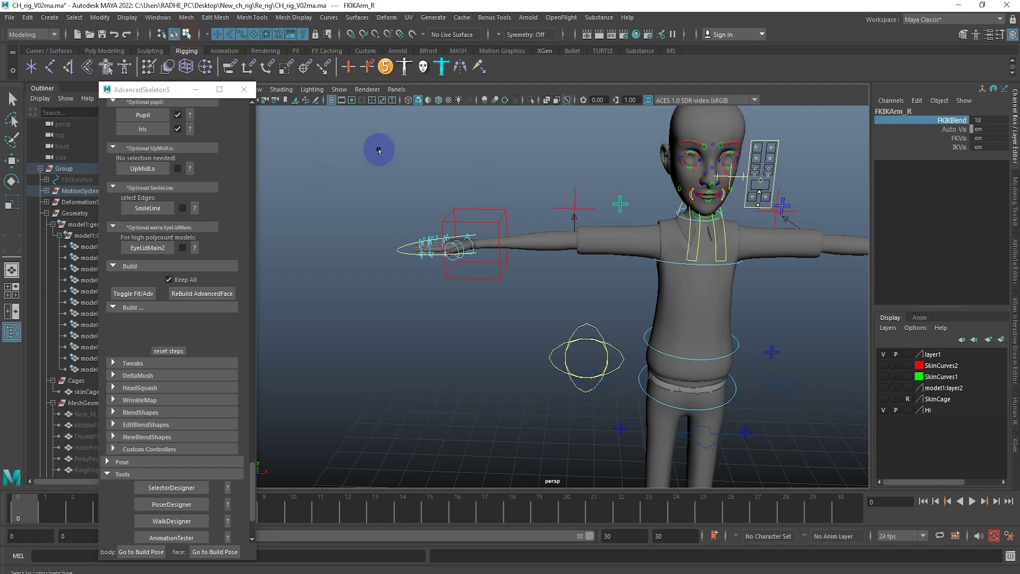
Step: Scale the right IKArm_R box CVs down to about half size
drag(375, 152, 506, 292)
key(r)
drag(412, 170, 530, 348)
drag(476, 245, 454, 254)
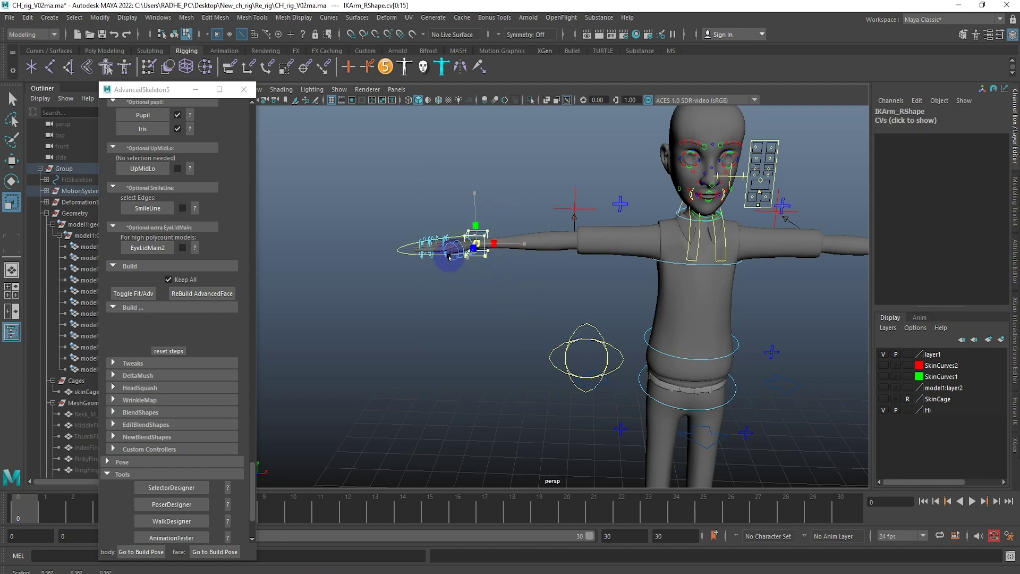
Step: Check the resized box, return to object mode and frame the whole character
click(615, 201)
alt+drag(551, 231, 517, 214)
click(481, 229)
click(653, 193)
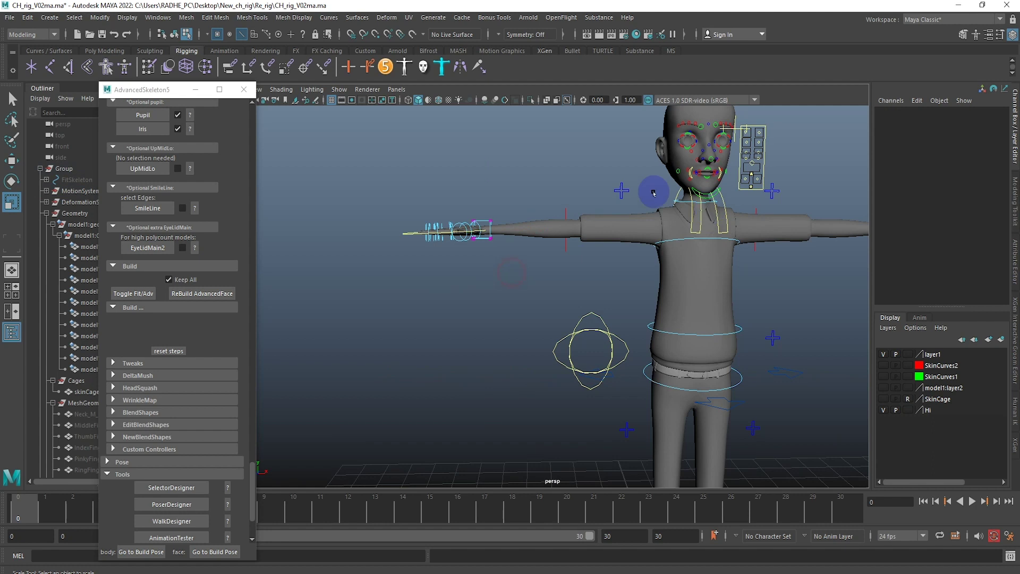
alt+drag(446, 241, 568, 218)
key(F8)
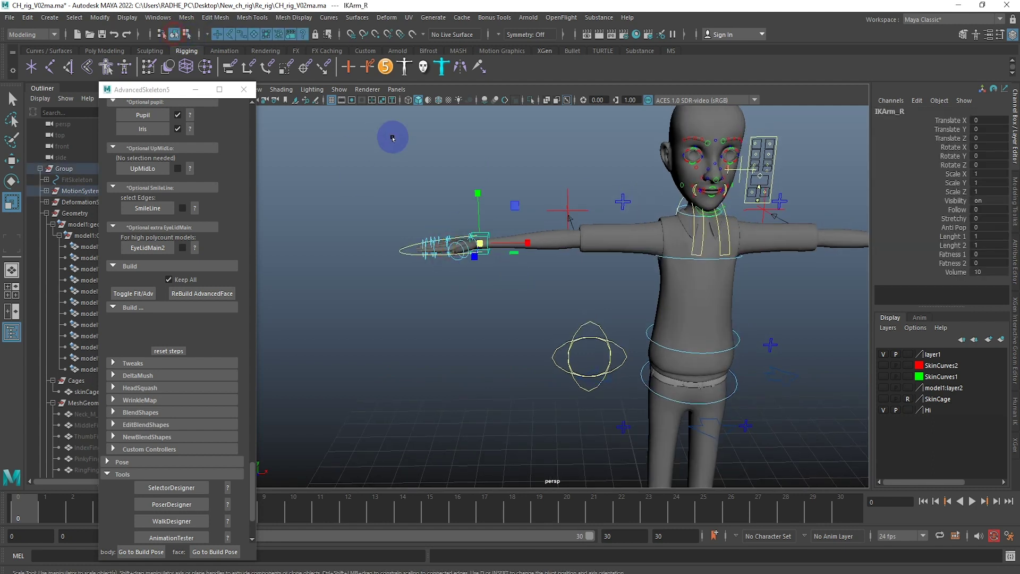
click(494, 291)
key(a)
mouse_move(519, 234)
alt+mouse_down()
mouse_move(515, 271)
mouse_move(610, 338)
alt+mouse_up()
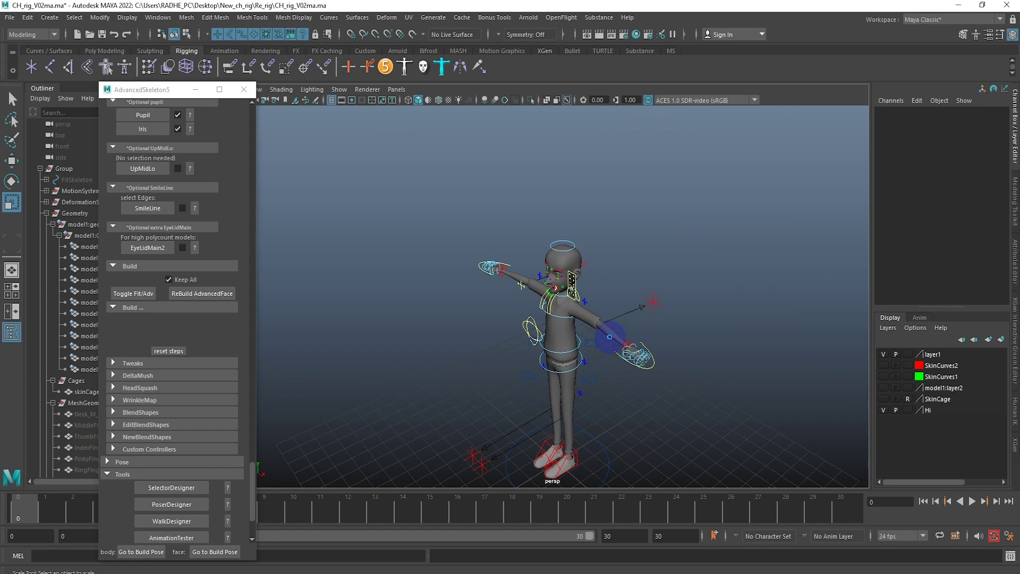
Step: Save the rig scene with Ctrl+S
key(q)
key(ctrl+s)
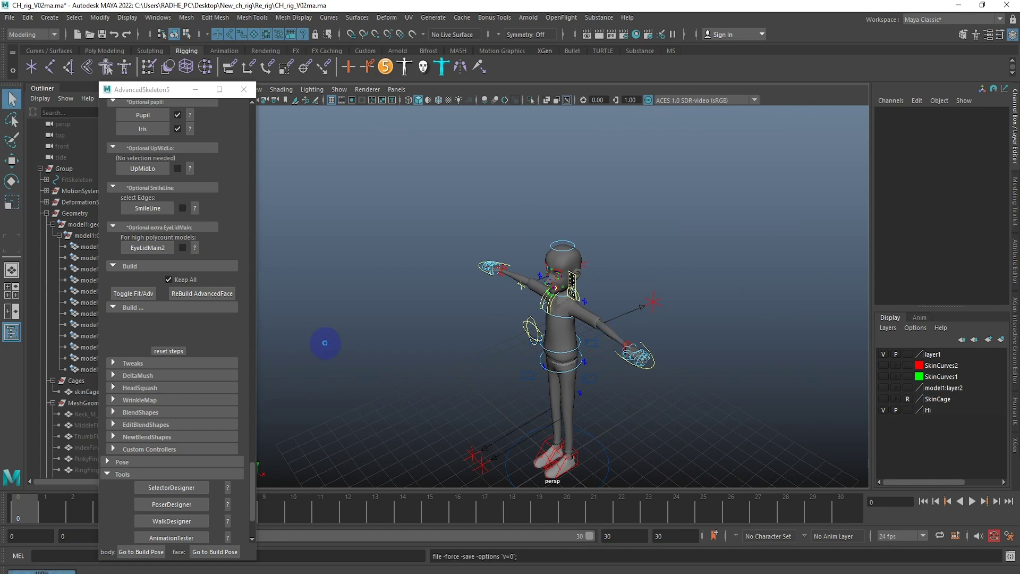
key(r)
Step: Shift the AdvancedSkeleton window left beside the viewport and open WalkDesigner
scroll(194, 361, down, 5)
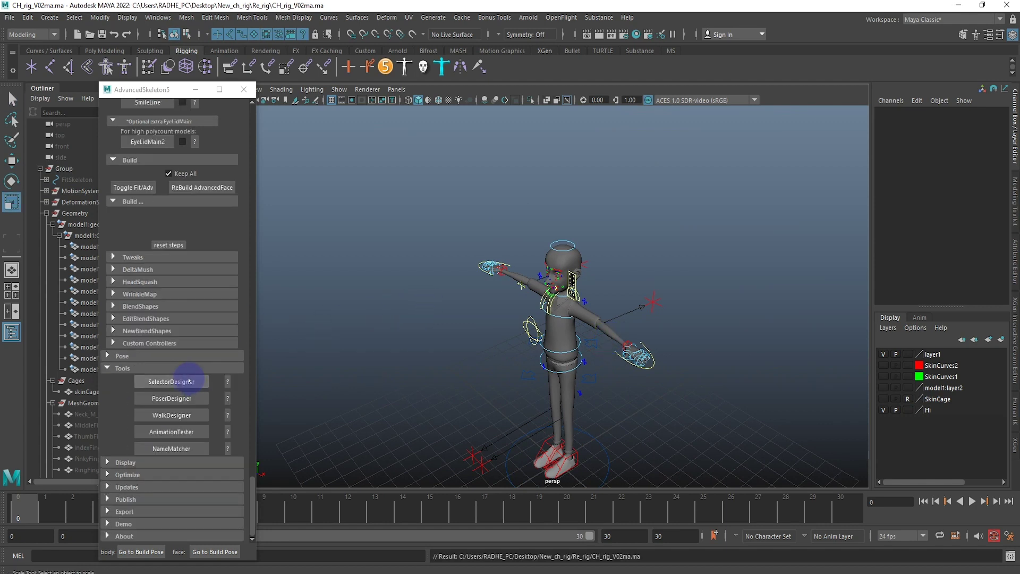
double_click(150, 91)
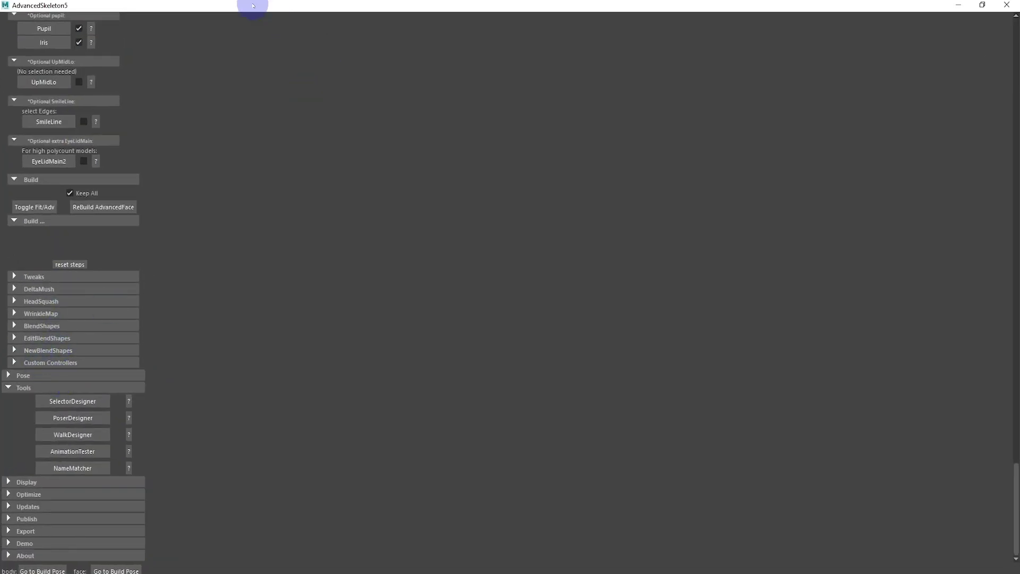
drag(274, 18, 148, 36)
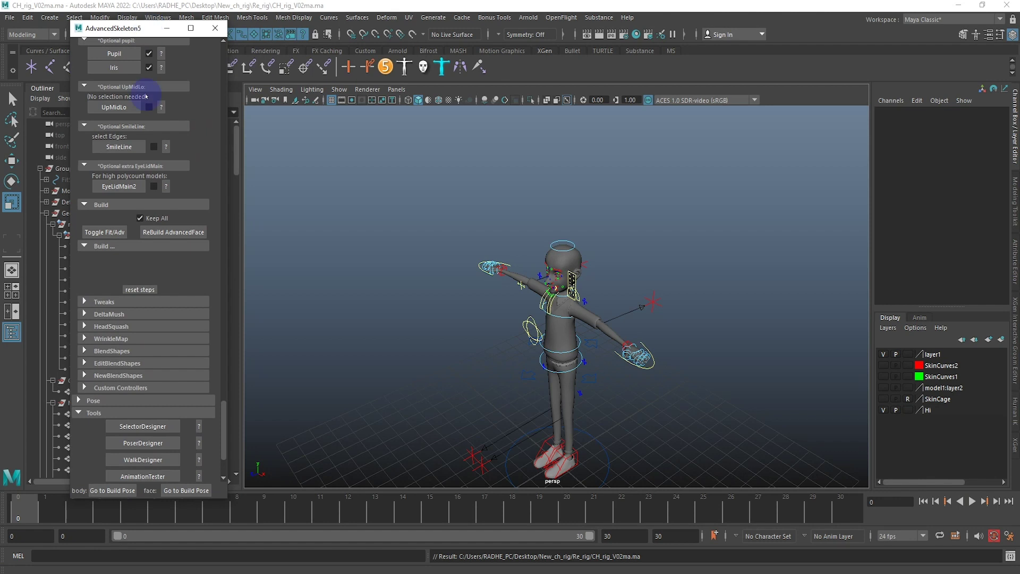
click(148, 461)
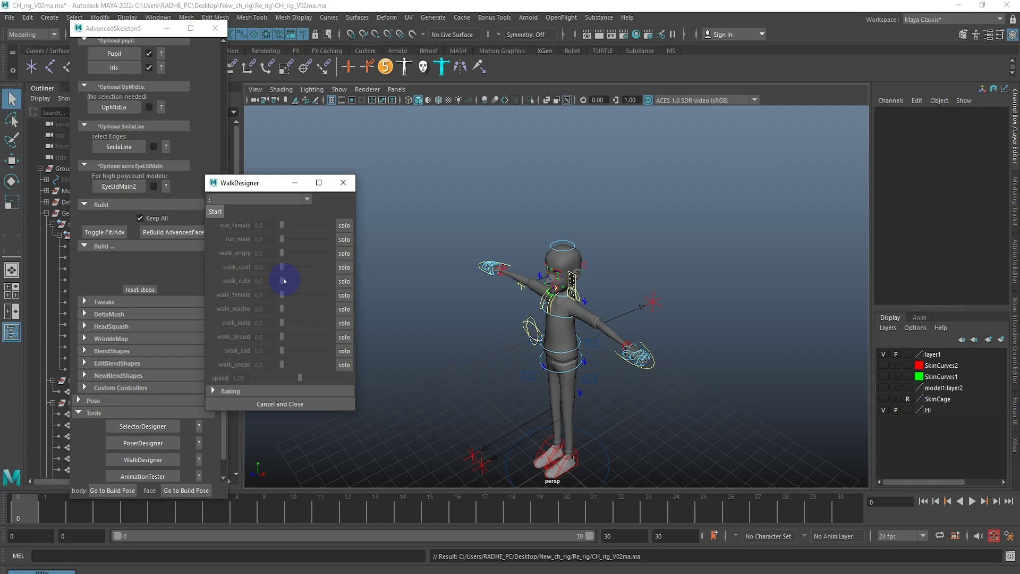
Step: Set the walk_cool walk style slider to full strength 1.0
click(282, 281)
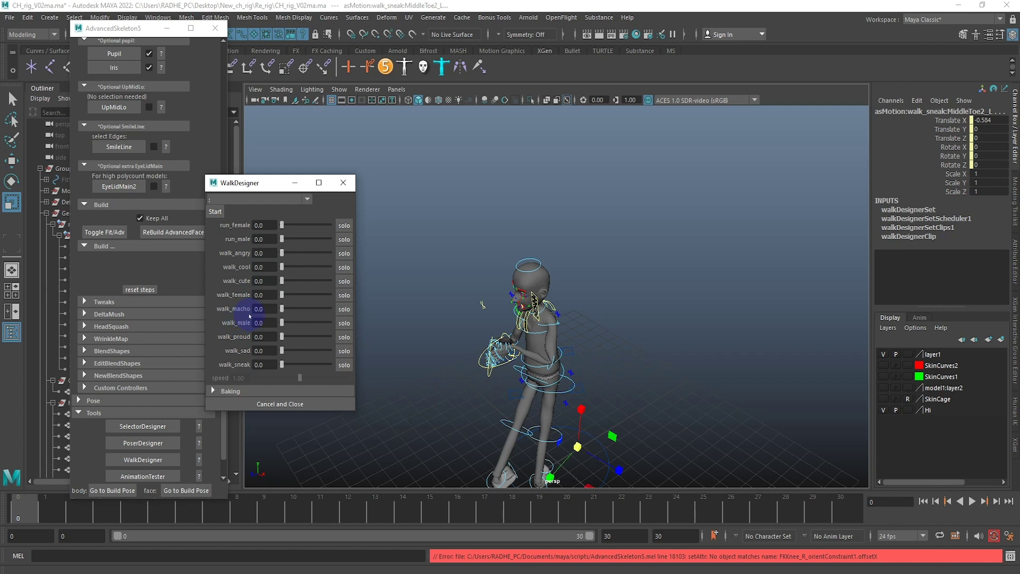
click(344, 269)
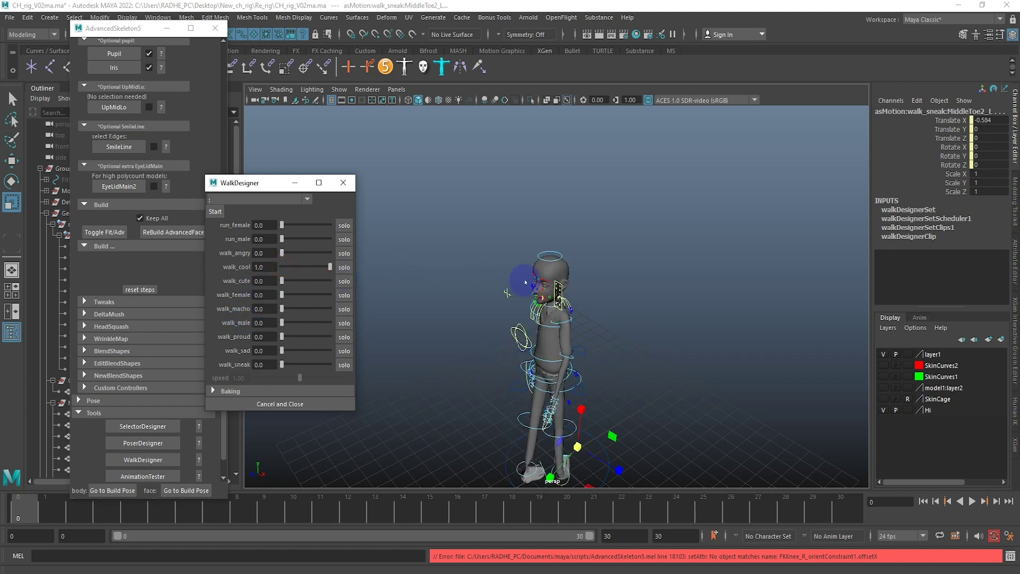
alt+drag(702, 326, 696, 302)
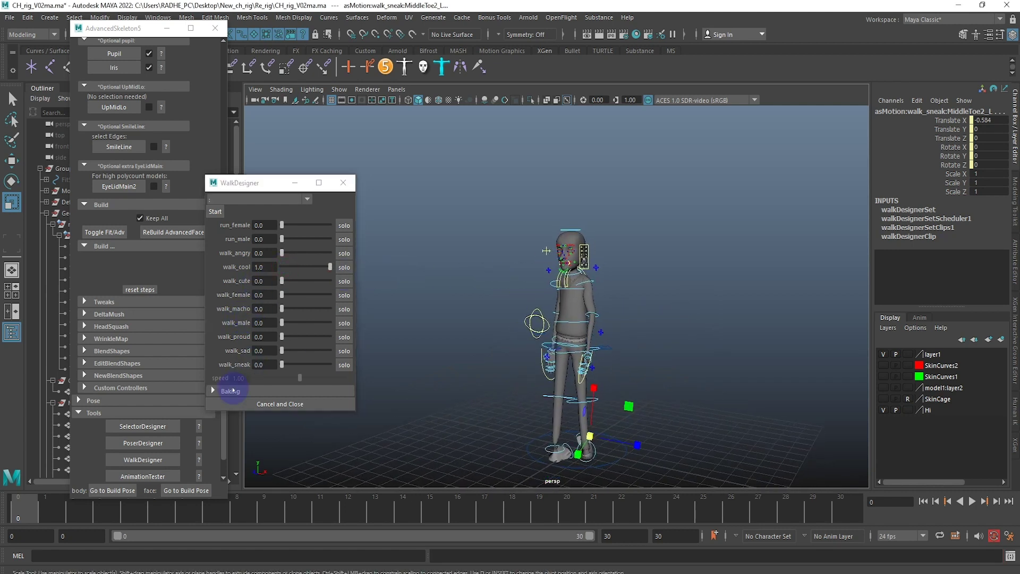
Step: Play the walk cycle, inspect the legs and feet, then stop playback
click(973, 501)
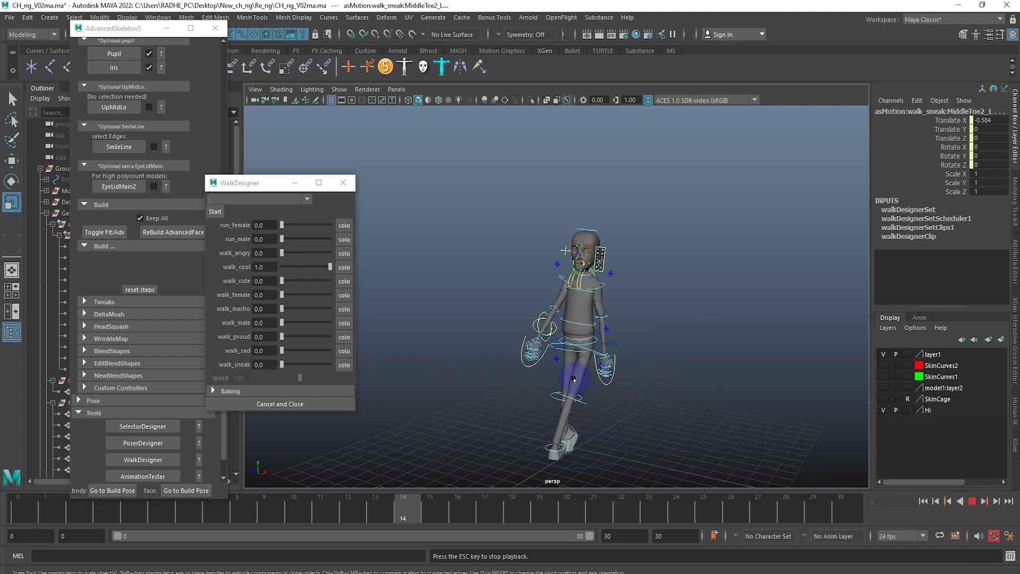
alt+drag(467, 372, 535, 417)
alt+right_drag(535, 418, 581, 292)
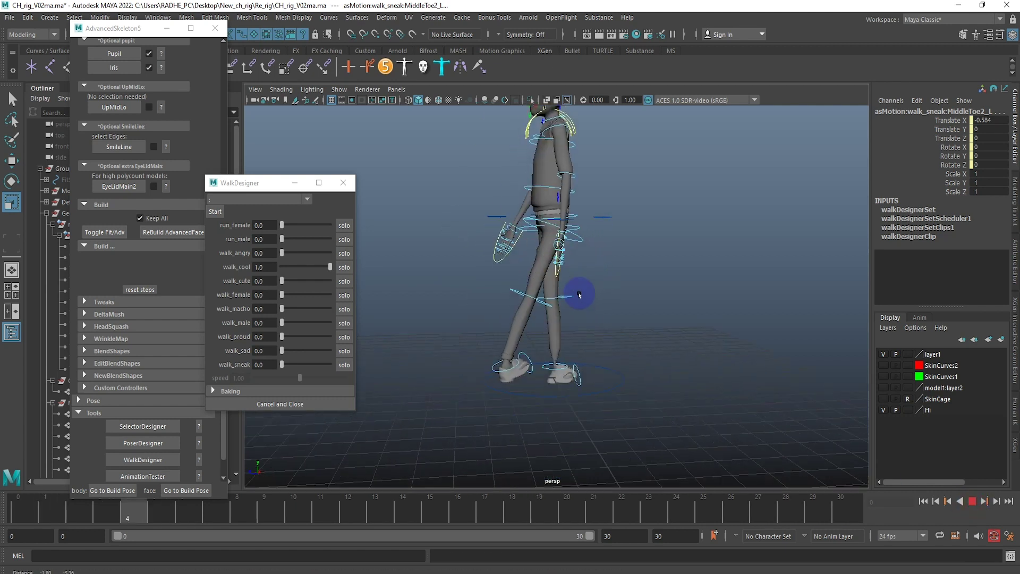
alt+drag(623, 377, 606, 345)
alt+right_drag(605, 345, 519, 392)
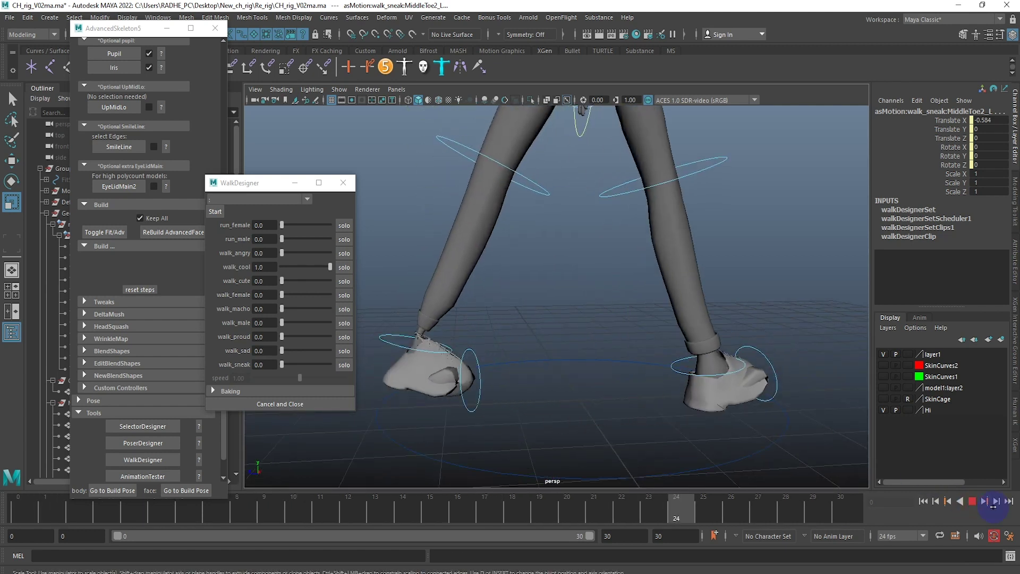
alt+drag(584, 345, 366, 278)
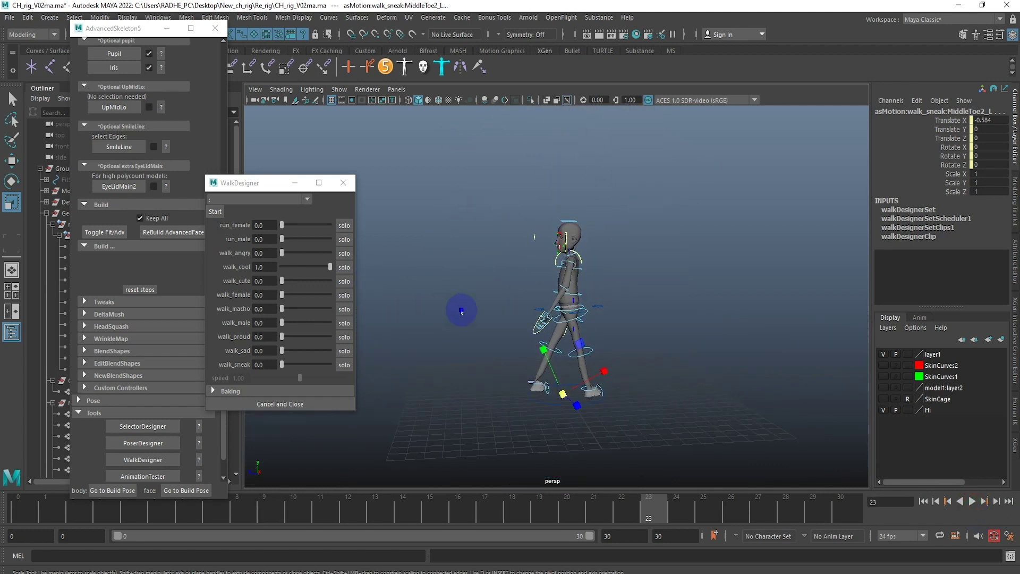
alt+right_drag(367, 278, 671, 431)
key(Escape)
alt+drag(671, 430, 702, 413)
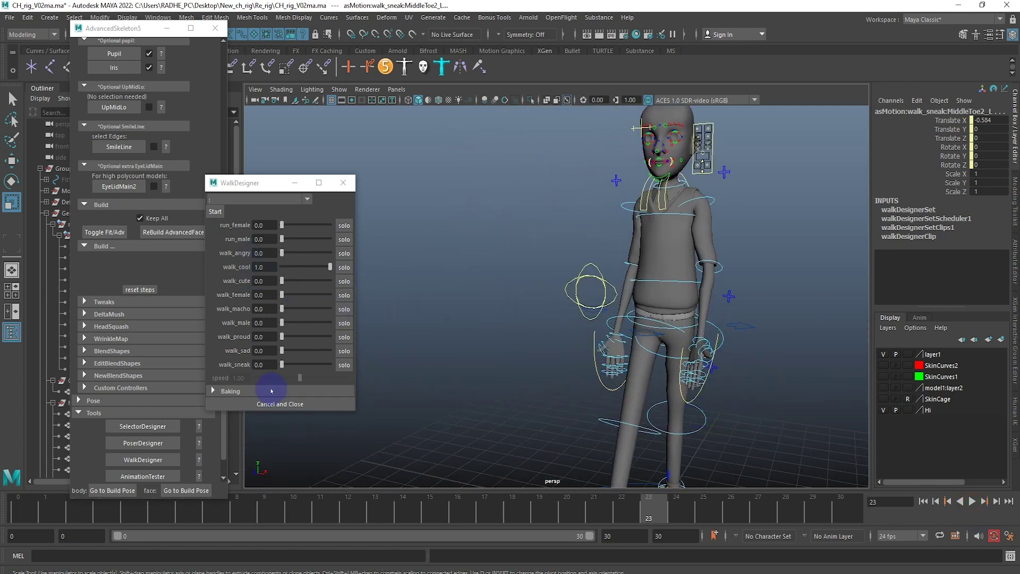
click(266, 404)
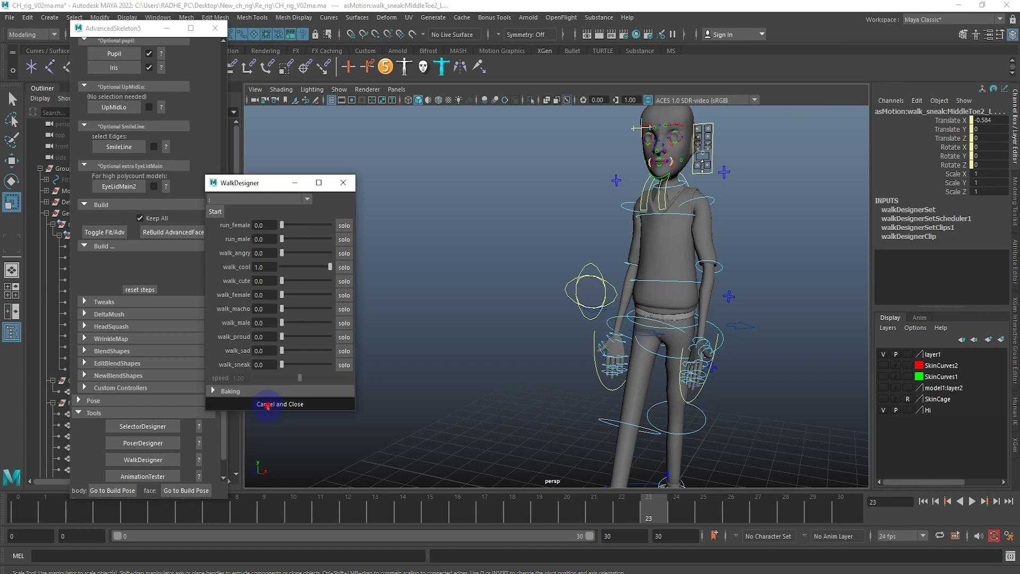
Step: Set FKIKBlend to 10 on both FKIKLeg_L and FKIKLeg_R switch controls
mouse_move(704, 308)
alt+mouse_down()
mouse_move(678, 261)
mouse_move(663, 281)
mouse_move(672, 289)
mouse_move(649, 244)
alt+mouse_up()
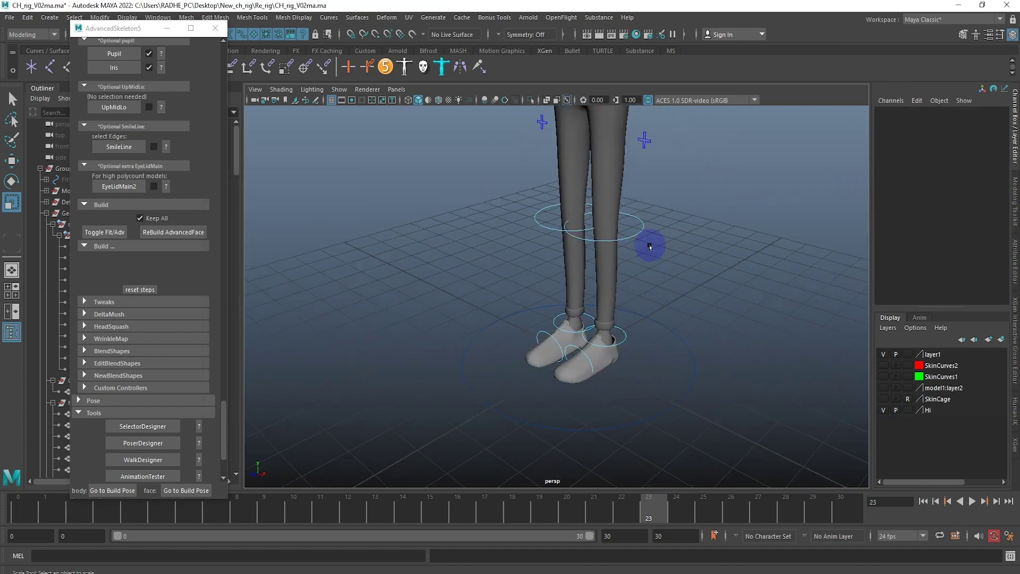
click(646, 141)
click(957, 113)
mouse_move(734, 154)
middle_down()
mouse_move(632, 263)
mouse_move(637, 339)
middle_up()
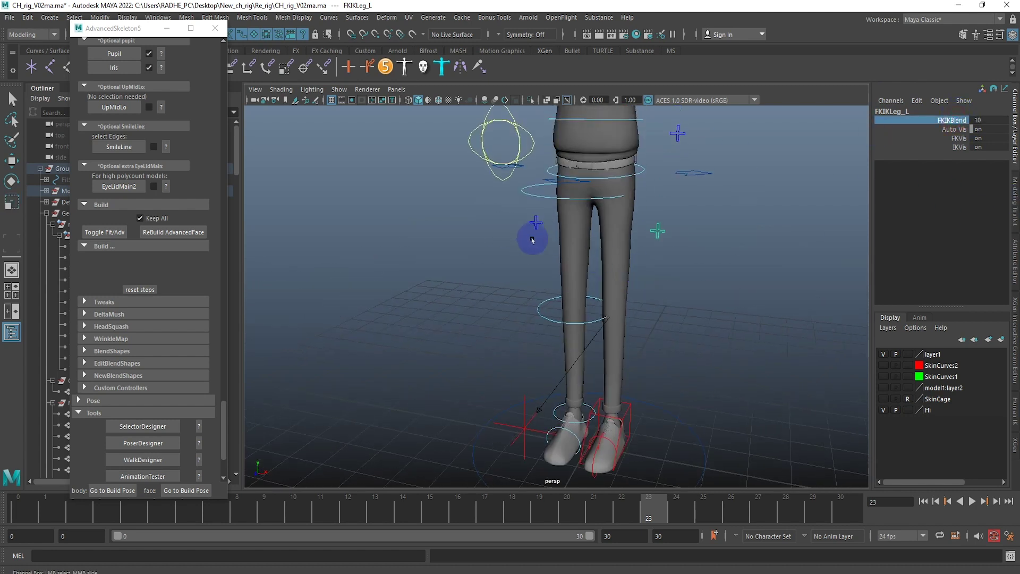
click(534, 224)
key(r)
click(955, 122)
middle_drag(312, 221, 663, 266)
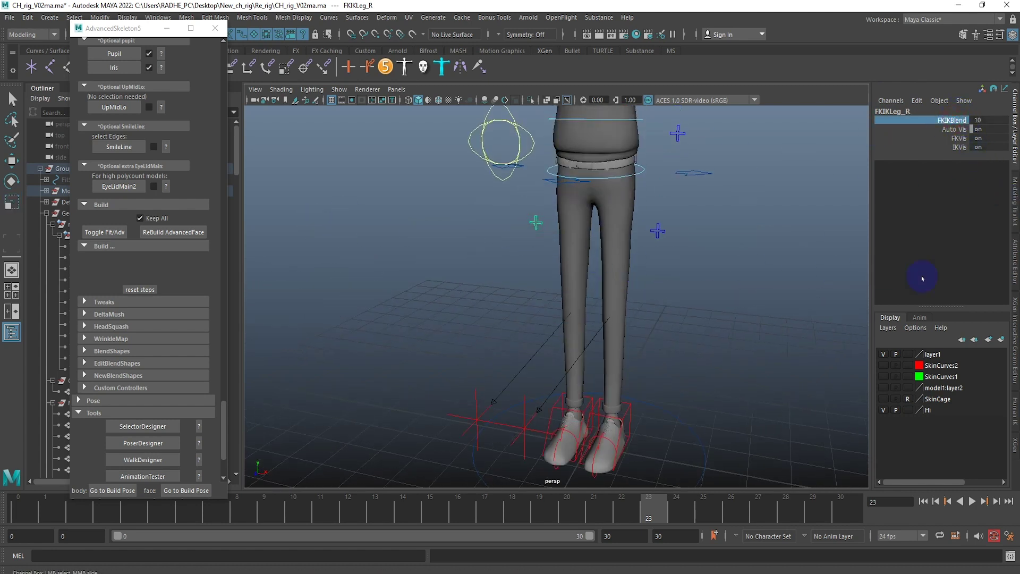
Step: Deselect the leg controls and zoom out to the whole character
alt+right_drag(737, 302, 557, 280)
click(421, 260)
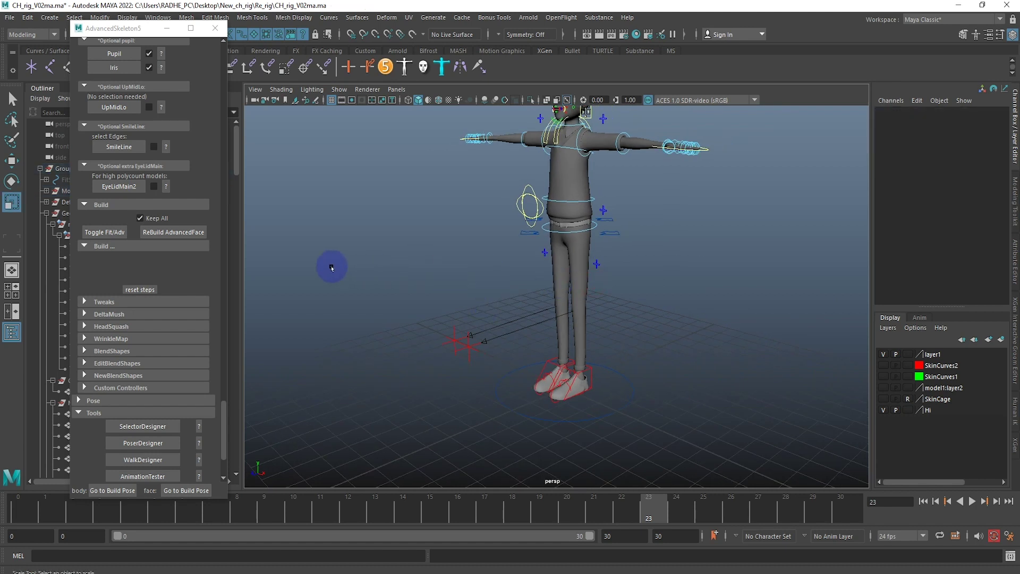
scroll(356, 303, up, 2)
scroll(355, 303, up, 3)
scroll(675, 324, down, 5)
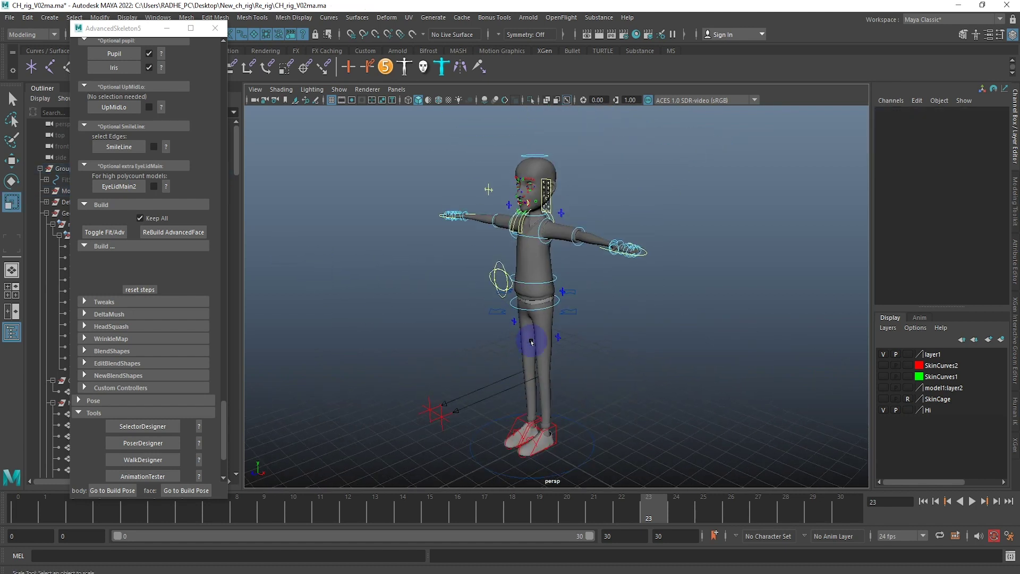
scroll(512, 311, up, 2)
alt+drag(569, 263, 569, 260)
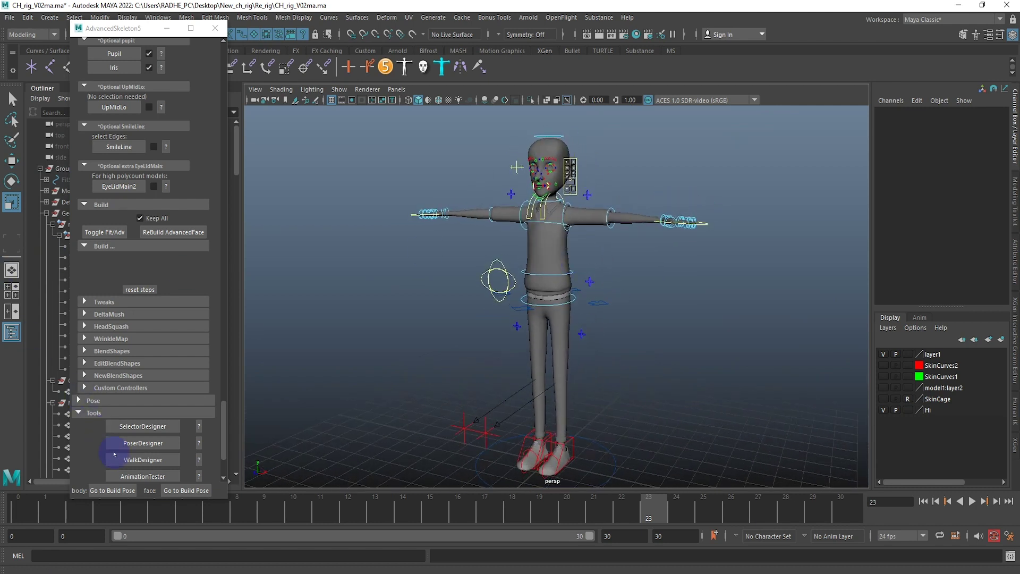
Step: Zoom in on the face and shoulders and select the FKScapula_L control
alt+drag(491, 261, 565, 282)
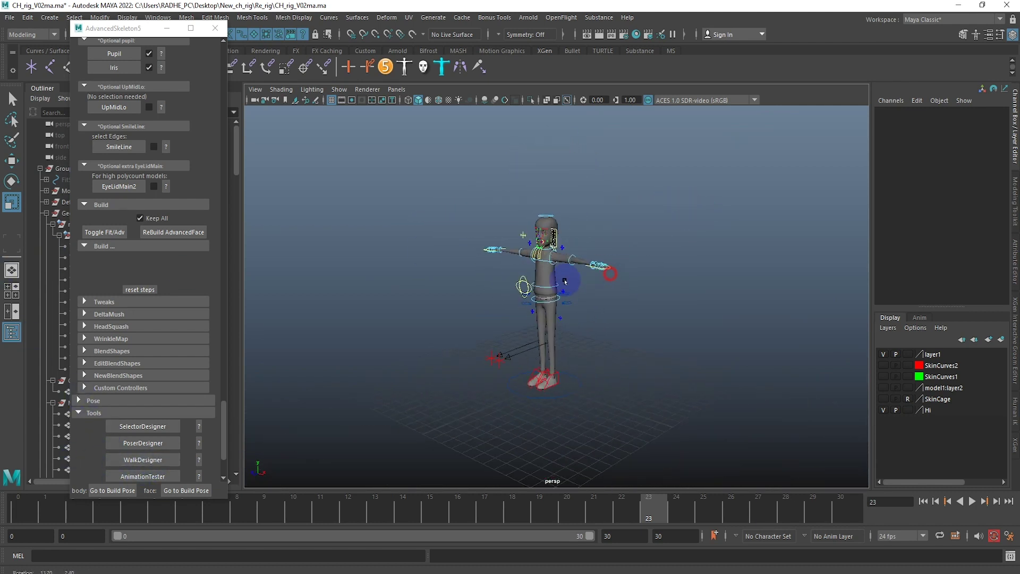
alt+right_drag(565, 281, 589, 367)
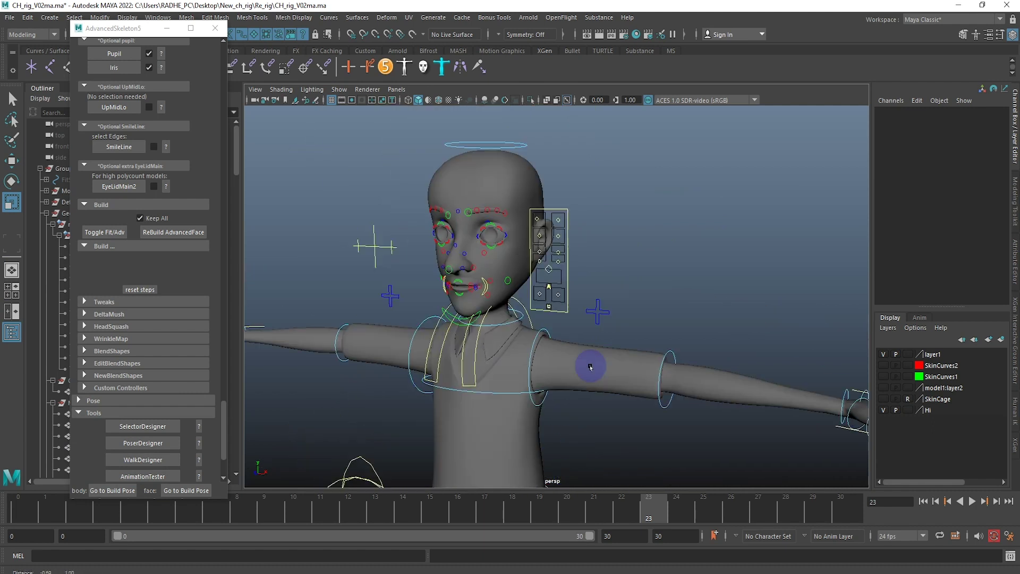
alt+drag(590, 367, 539, 292)
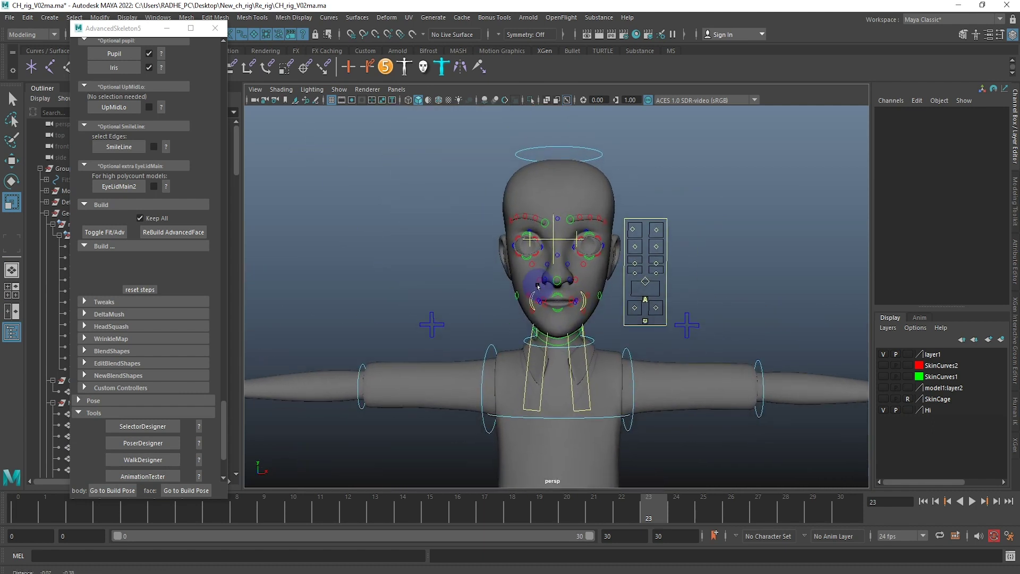
alt+middle_drag(538, 291, 537, 264)
alt+right_drag(538, 264, 606, 327)
click(599, 319)
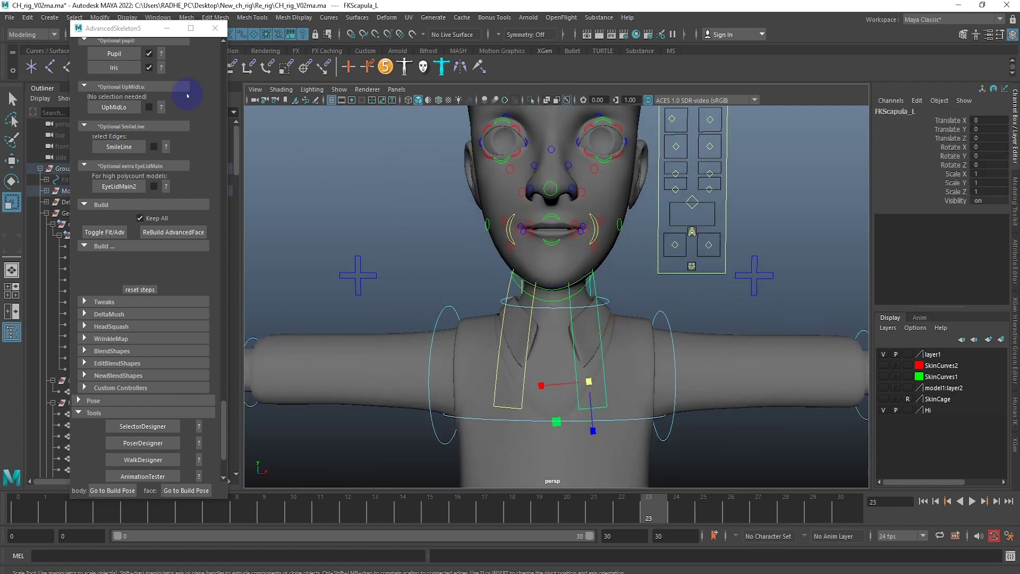
drag(129, 43, 110, 138)
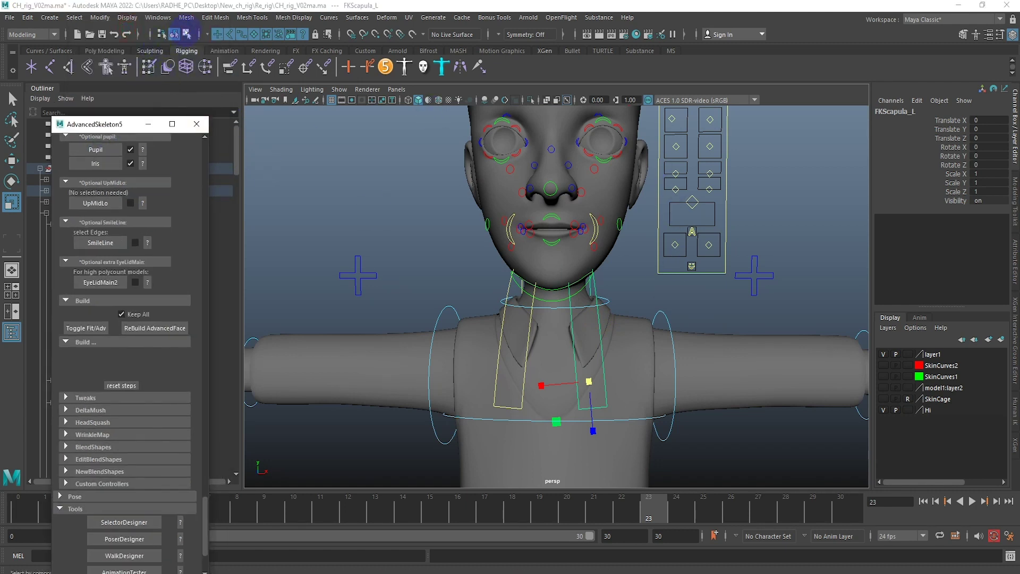
Step: Scale the FKScapula_L curve's CVs narrower horizontally
click(187, 34)
scroll(582, 378, down, 2)
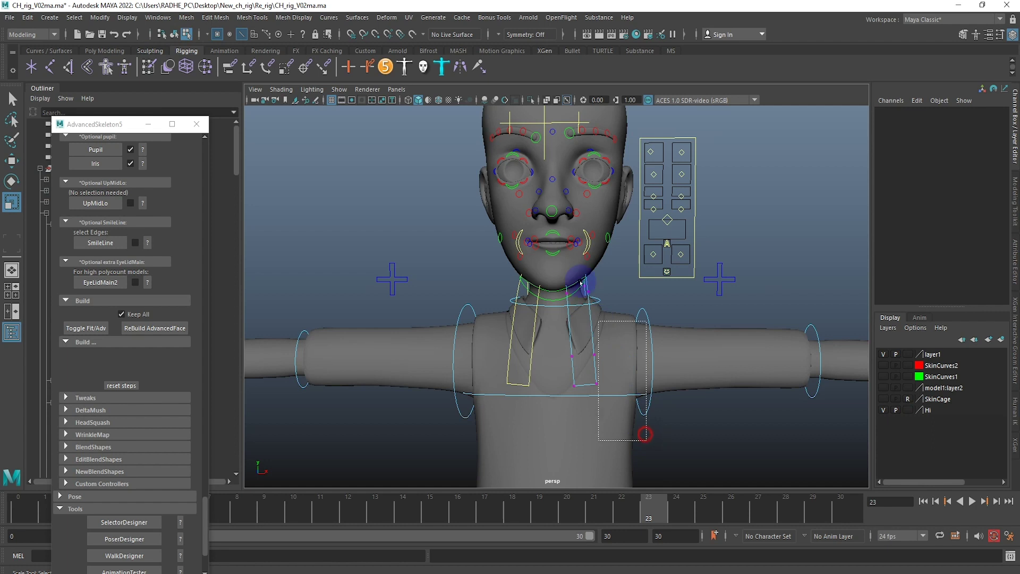
drag(547, 239, 646, 440)
drag(574, 312, 516, 318)
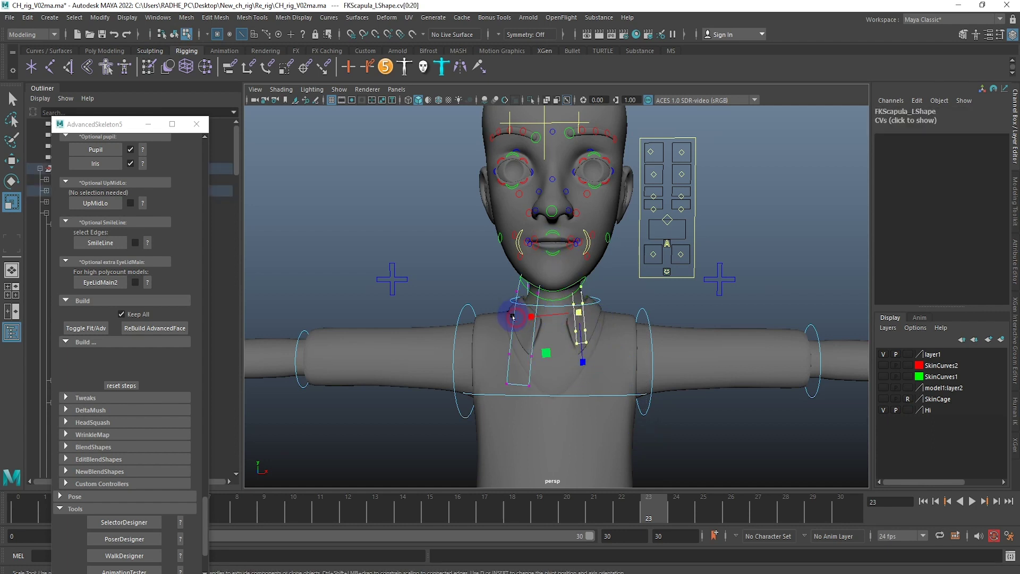
Step: Shrink the FKScapula_R curve's CVs uniformly, then return to object mode
alt+middle_drag(502, 315, 505, 285)
drag(491, 233, 577, 361)
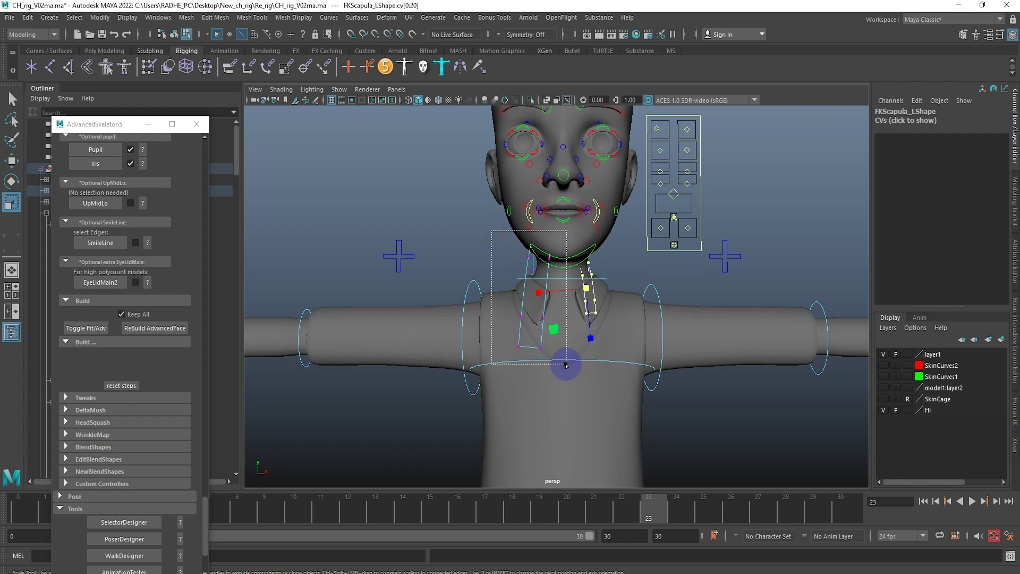
drag(534, 287, 479, 303)
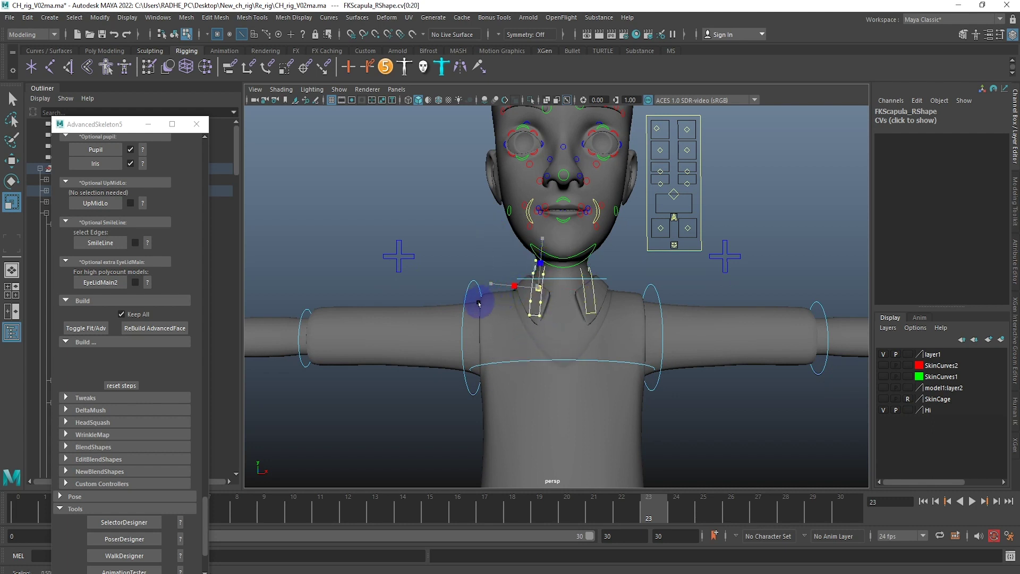
click(533, 291)
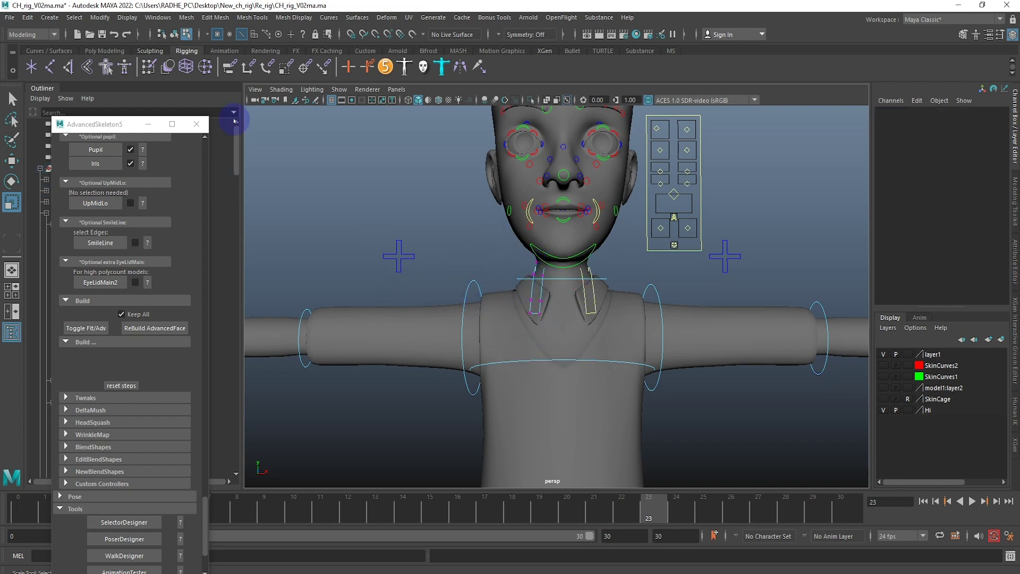
click(174, 34)
scroll(593, 277, down, 5)
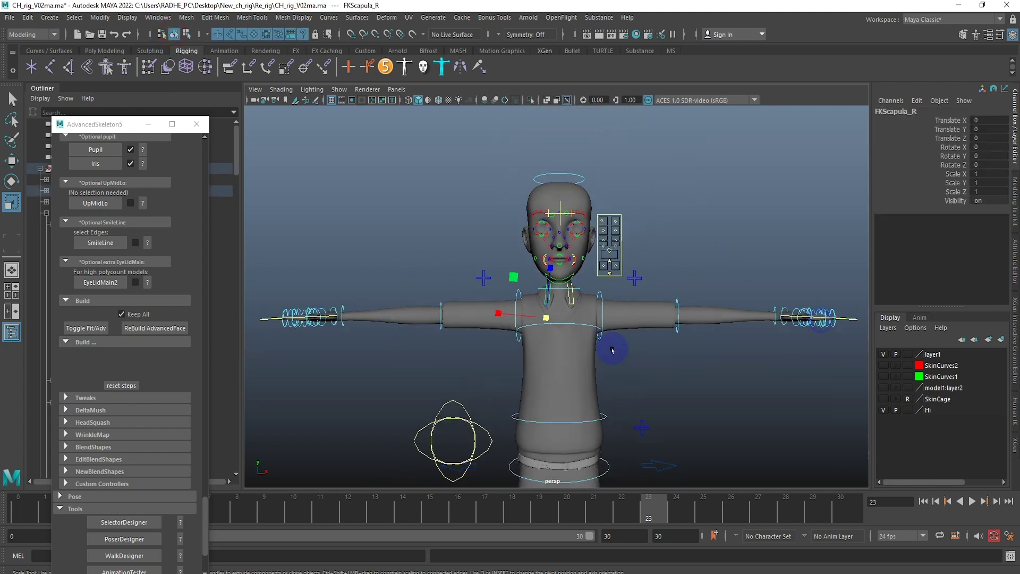
Step: Frame the face and shoulders, then close the AdvancedSkeleton5 window
scroll(634, 311, down, 3)
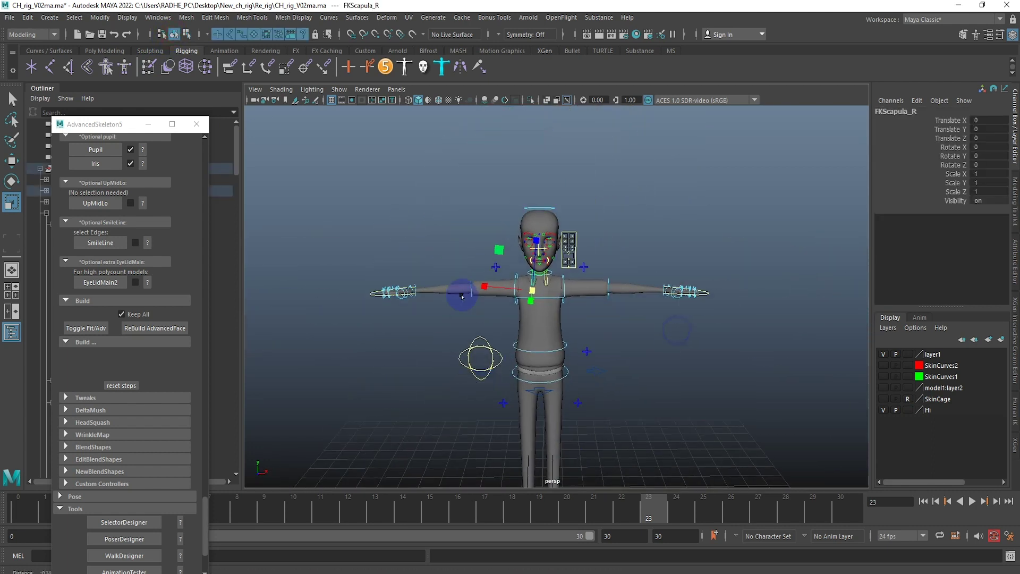
click(699, 371)
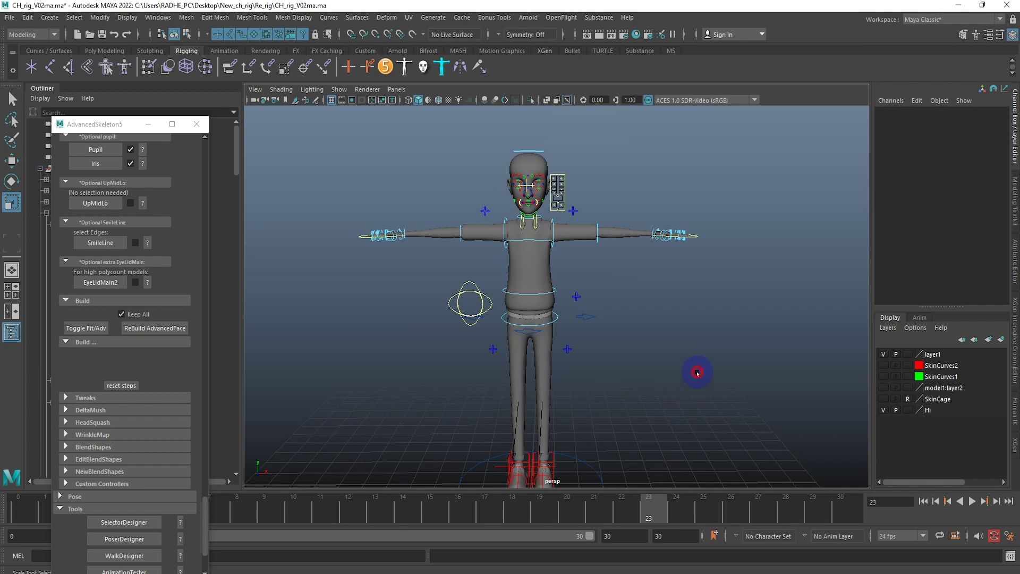
alt+drag(699, 371, 570, 355)
alt+right_drag(571, 356, 590, 363)
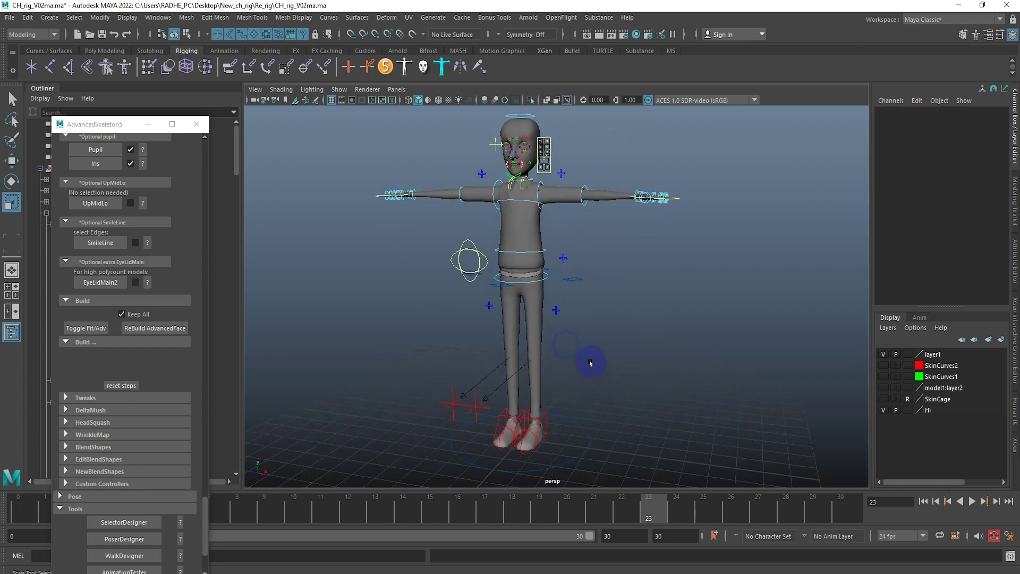
click(577, 280)
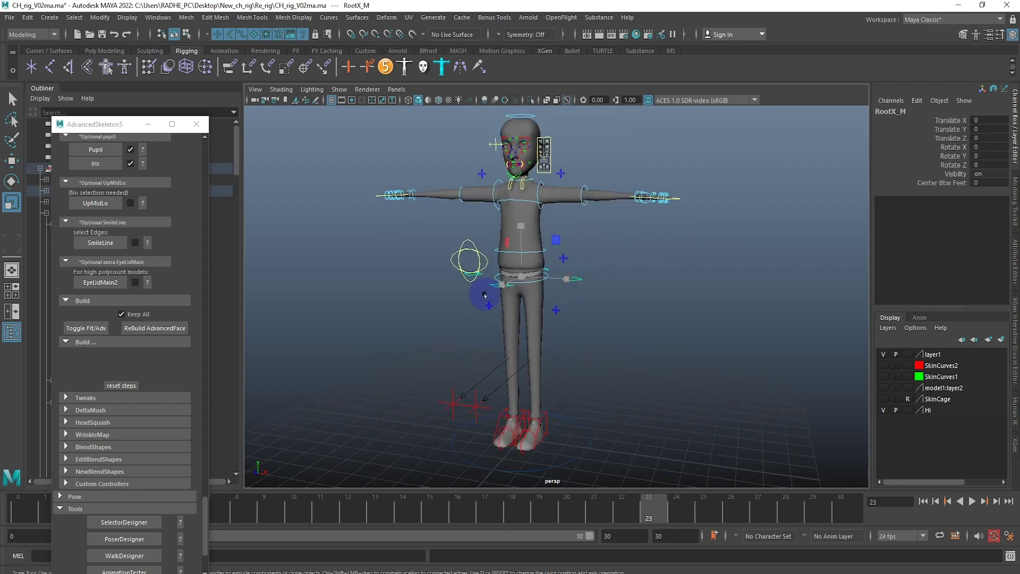
click(620, 332)
alt+drag(596, 293, 664, 291)
alt+drag(477, 184, 485, 230)
mouse_move(485, 230)
alt+right_down()
mouse_move(529, 432)
mouse_move(531, 346)
alt+right_up()
mouse_move(531, 346)
alt+middle_down()
mouse_move(540, 319)
mouse_move(567, 299)
alt+middle_up()
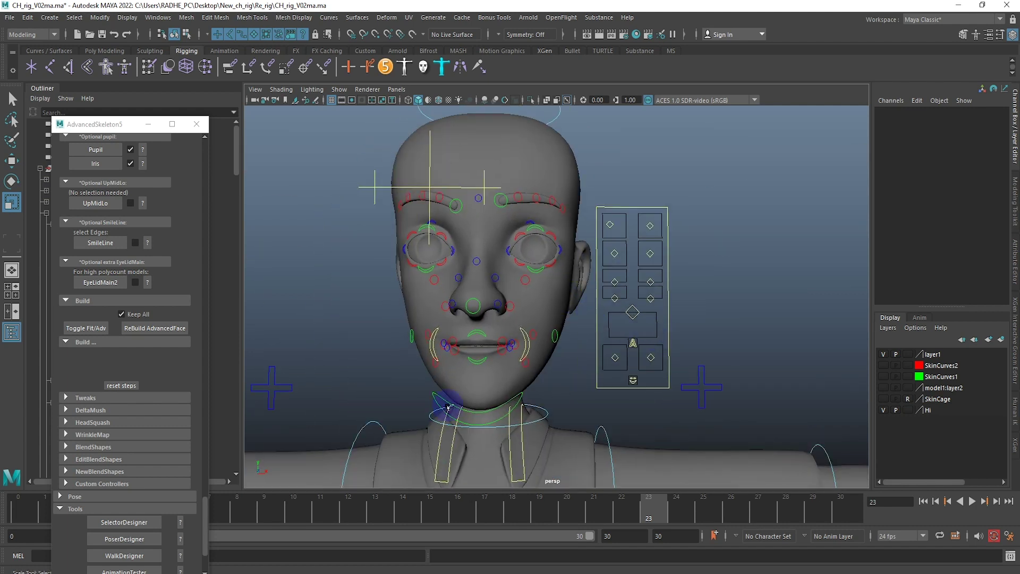
click(196, 124)
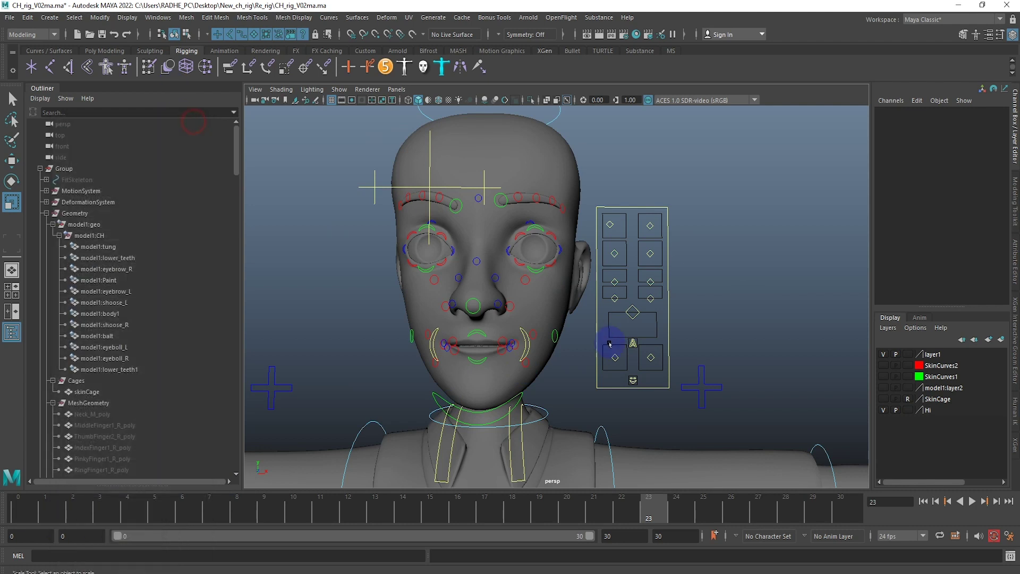
Step: Select ctrlMouth_M at frame 8 and move it down to open the mouth
click(635, 315)
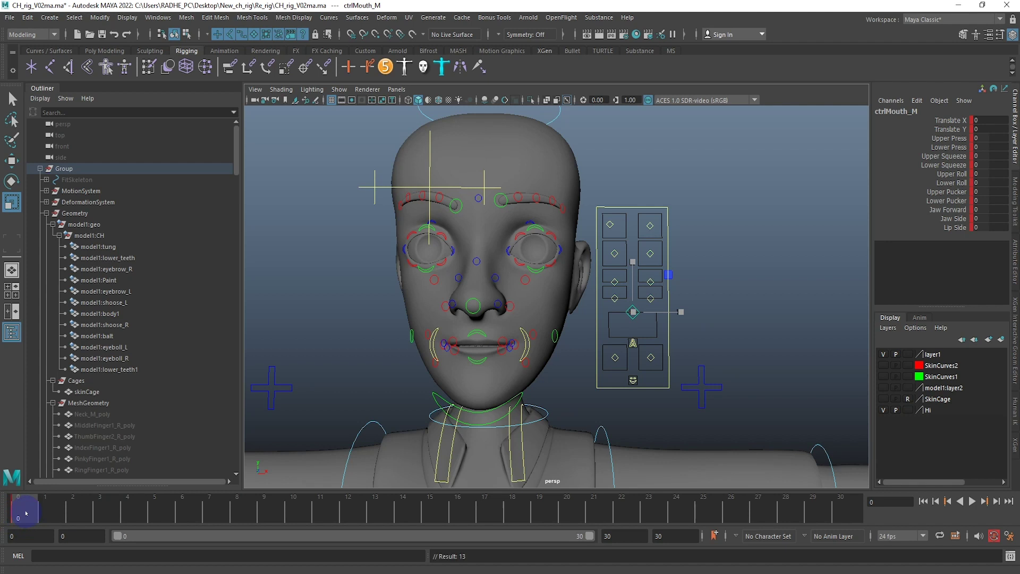
drag(25, 513, 237, 511)
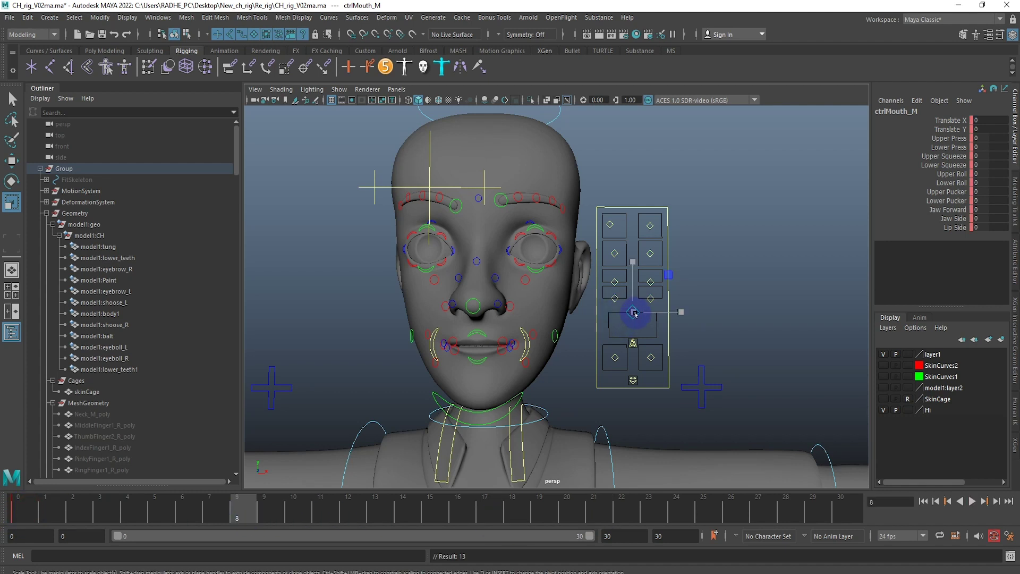
key(w)
drag(633, 313, 646, 331)
Step: Preview the open mouth, shift the control left to pucker, and replay
key(alt+v)
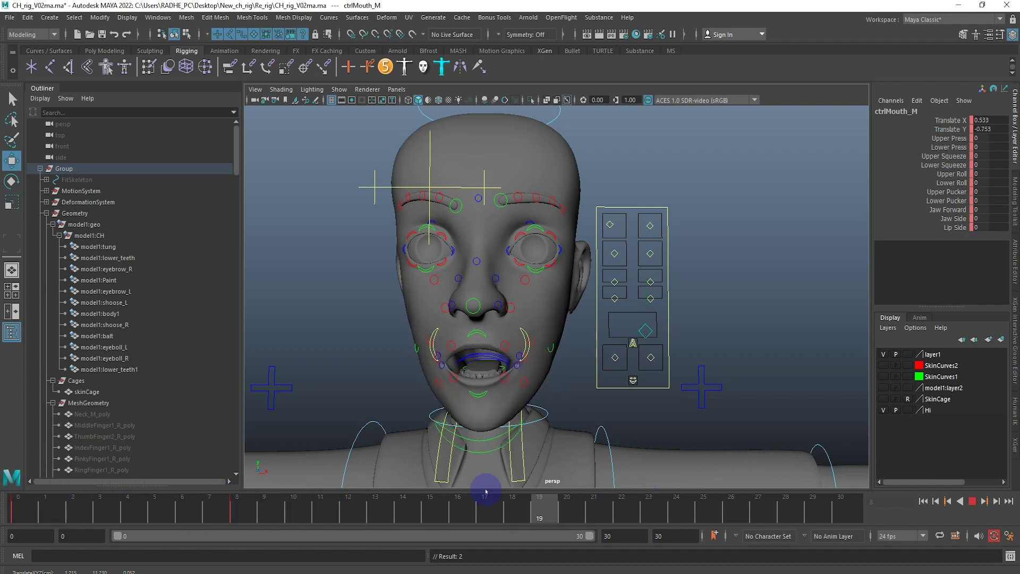
key(alt+v)
drag(659, 334, 514, 342)
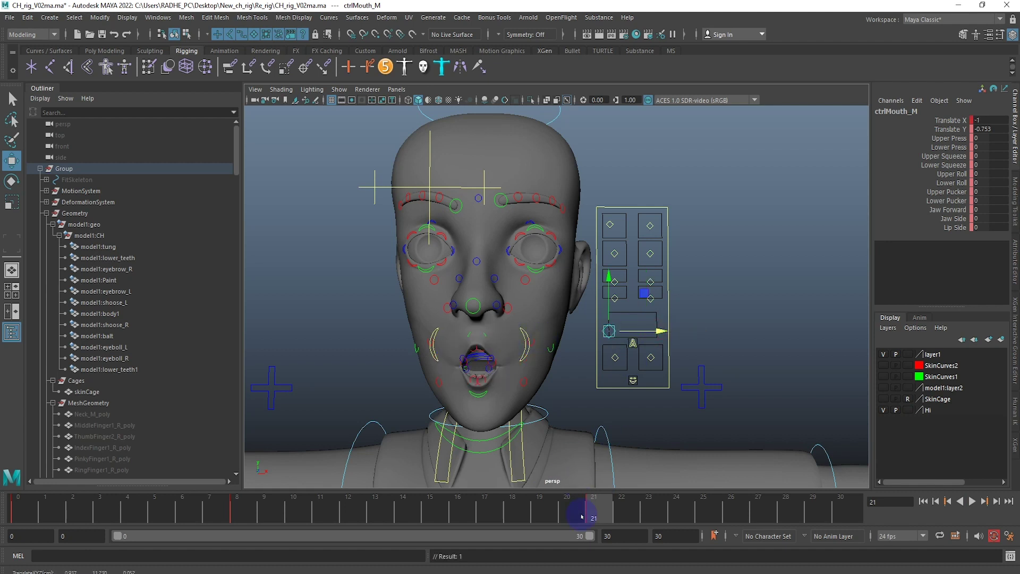
key(alt+v)
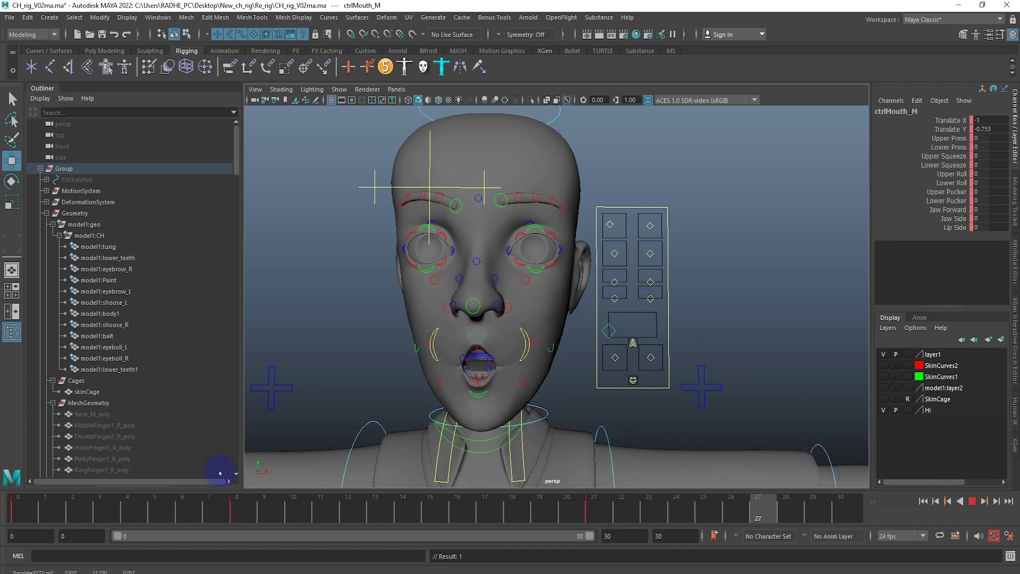
key(alt+v)
Step: Delete the mouth test keys across the whole timeline range
drag(951, 183, 957, 192)
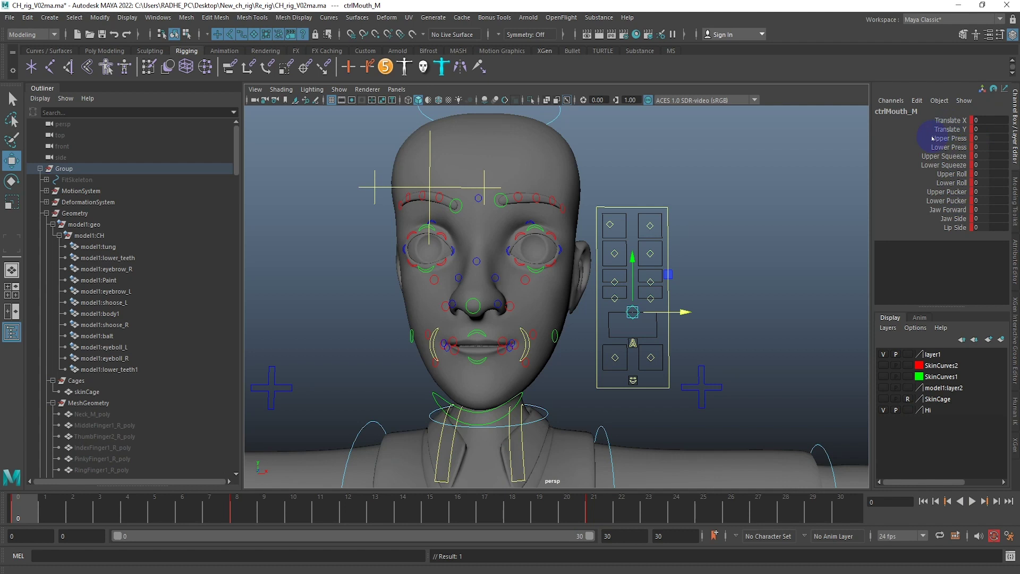
double_click(26, 509)
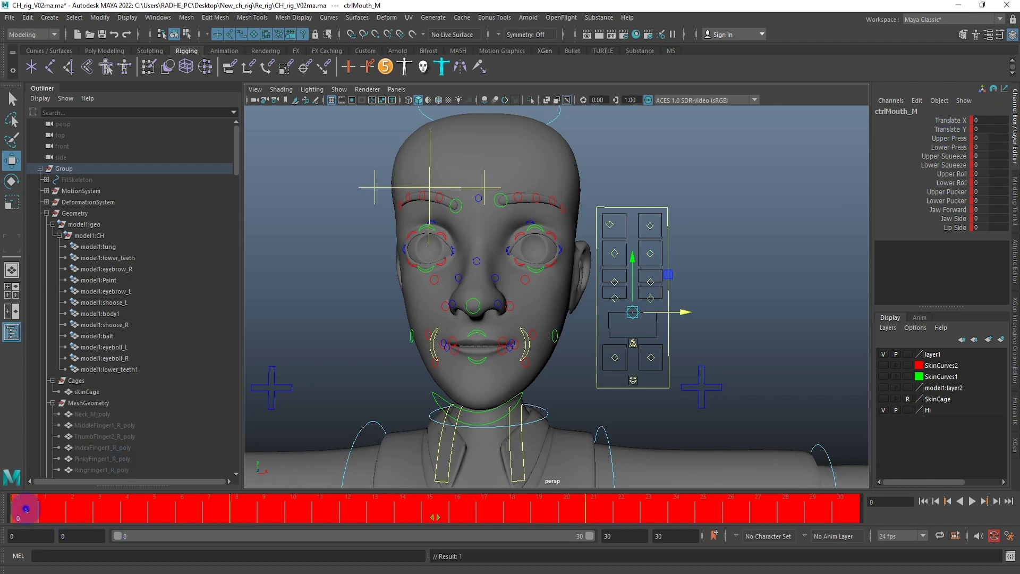
right_click(25, 509)
click(68, 331)
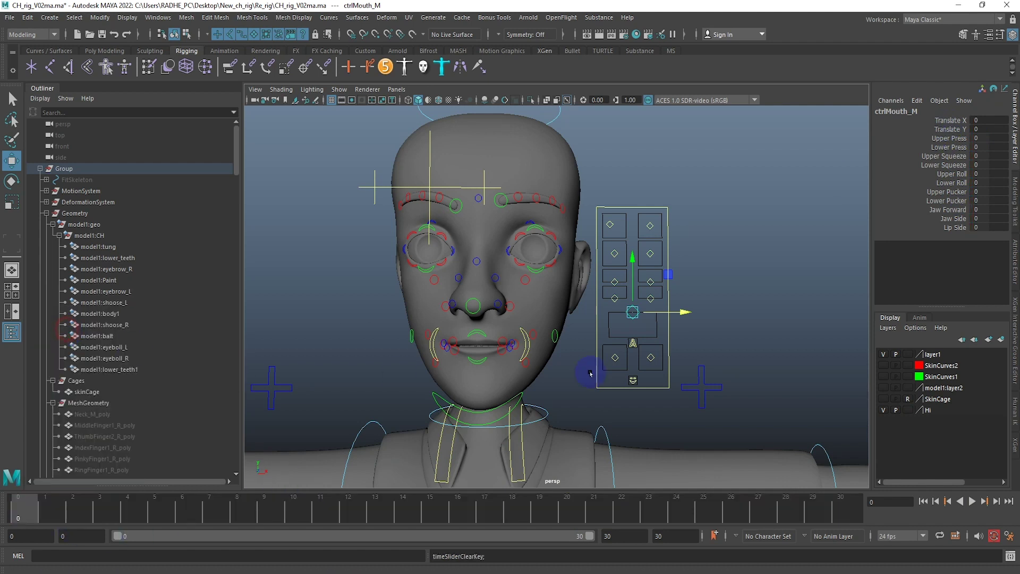
click(360, 263)
Step: Frame the character and save the rig scene with Ctrl+S
key(a)
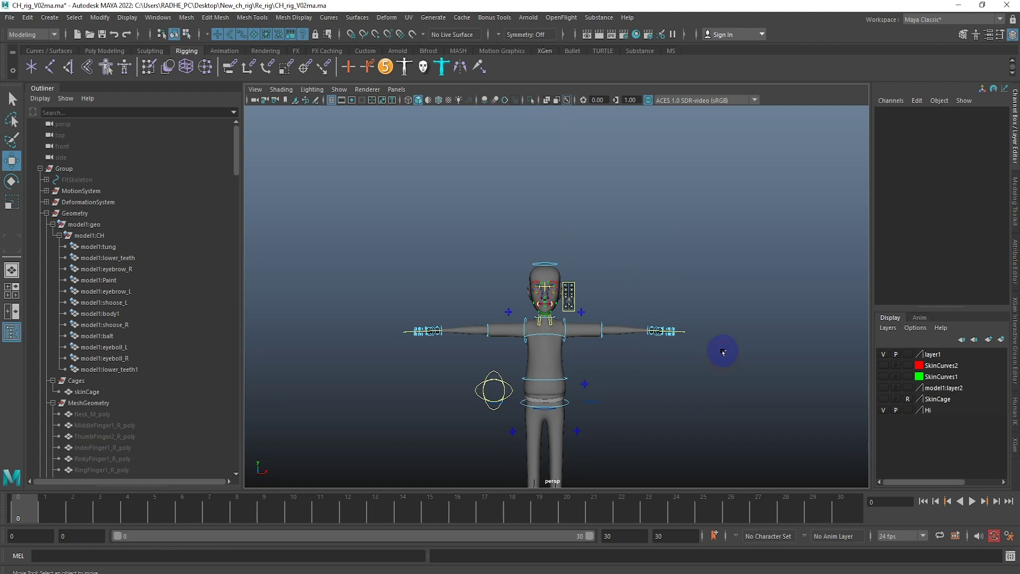
key(q)
key(ctrl+s)
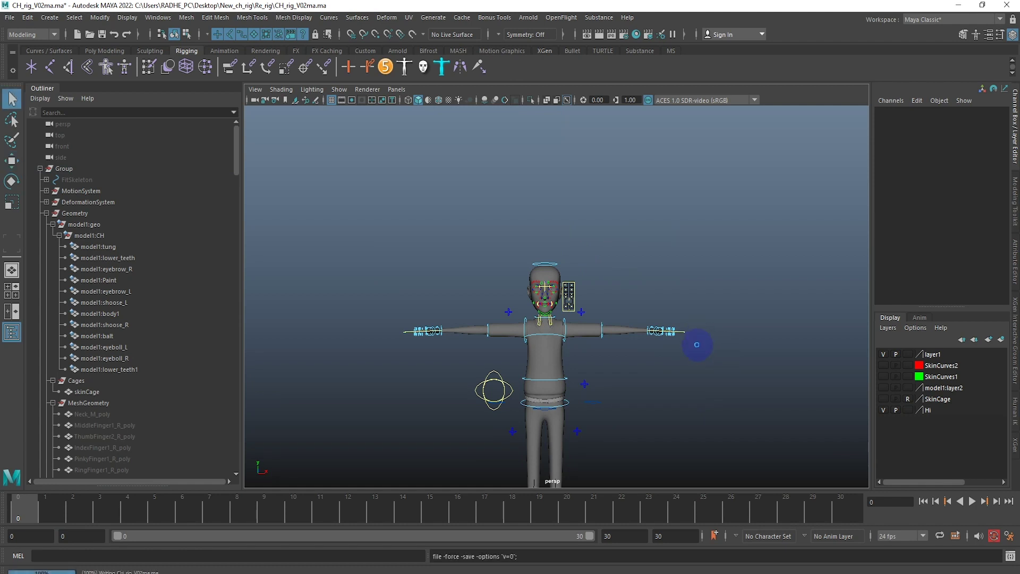
key(w)
Step: Switch to the front view and make all display layers visible
alt+drag(681, 359, 758, 289)
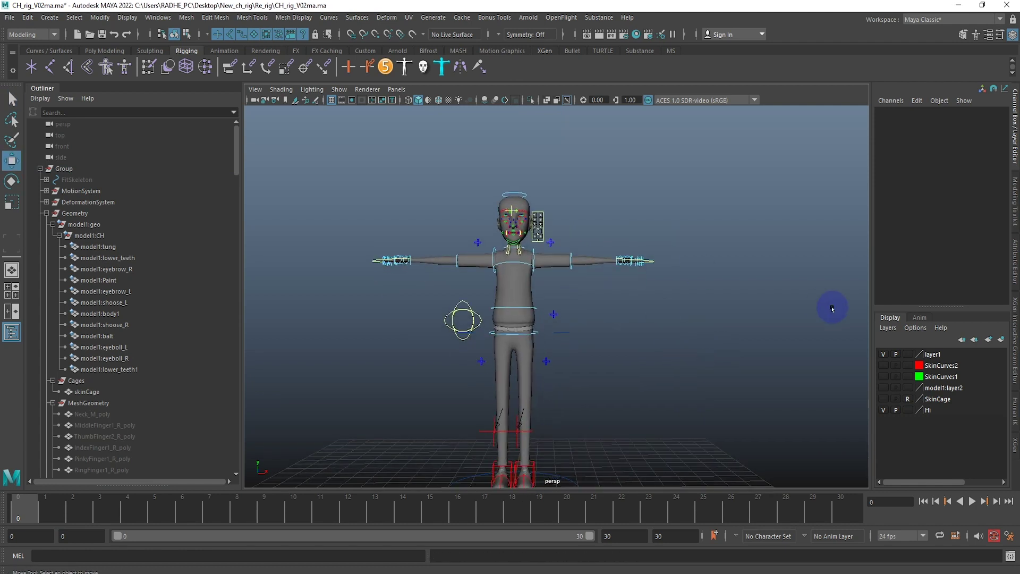
key(space)
drag(644, 307, 731, 312)
alt+right_drag(732, 312, 601, 225)
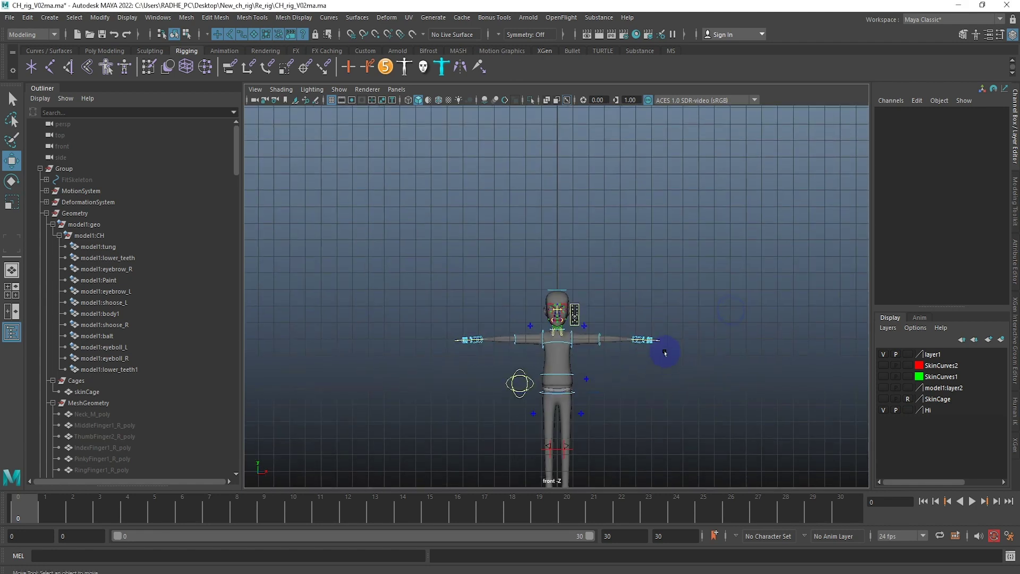
alt+middle_drag(600, 225, 672, 348)
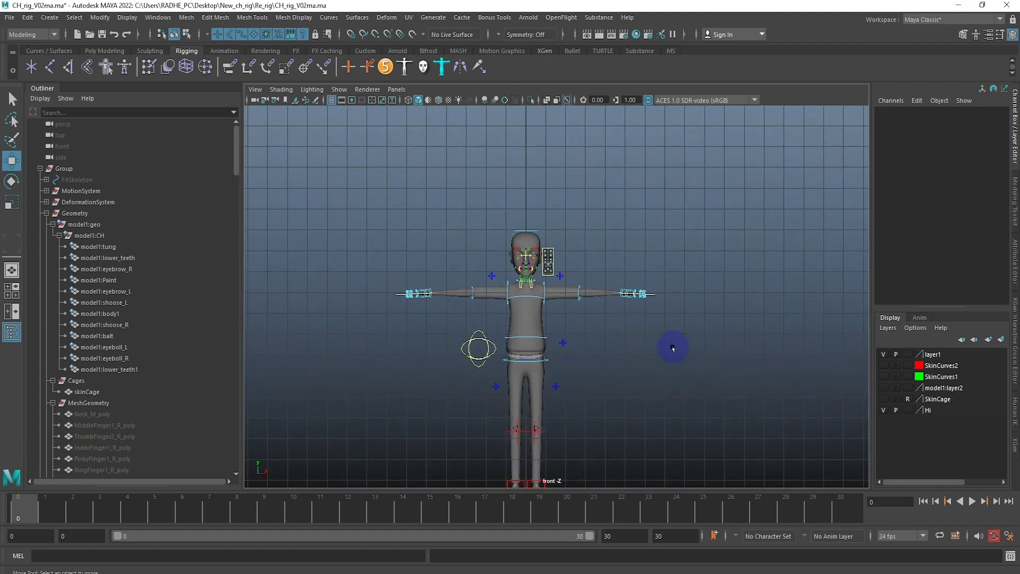
drag(884, 401, 883, 365)
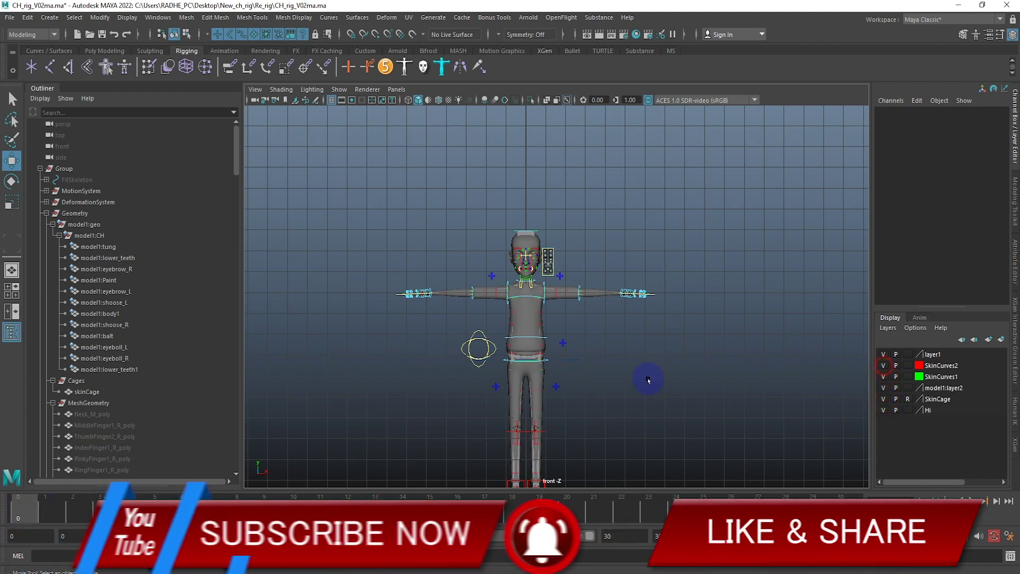
Step: Hide the SkinCage, SkinCurves2 and layer1 display layers
alt+right_drag(583, 330, 603, 223)
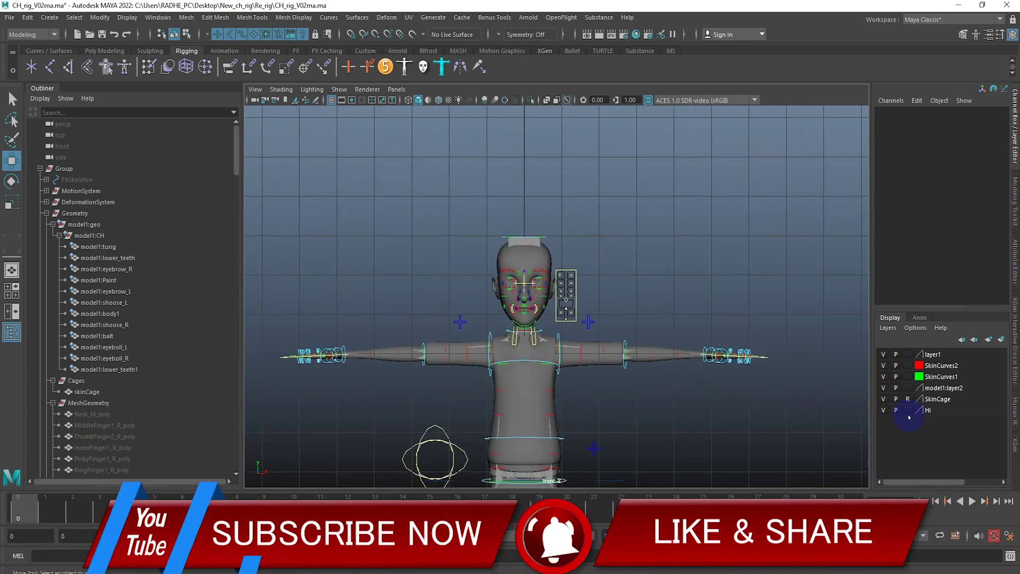
click(883, 398)
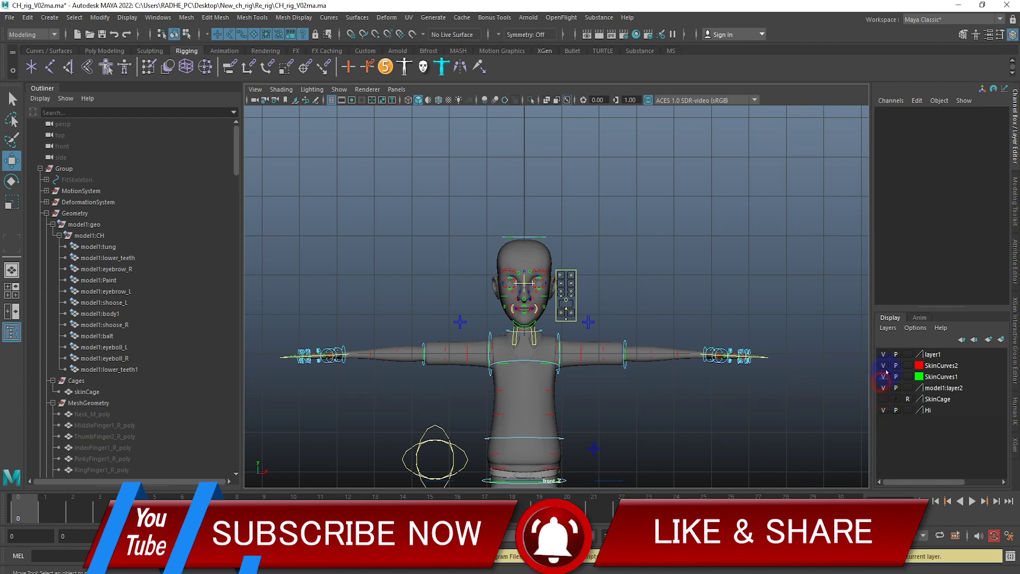
click(883, 365)
click(883, 354)
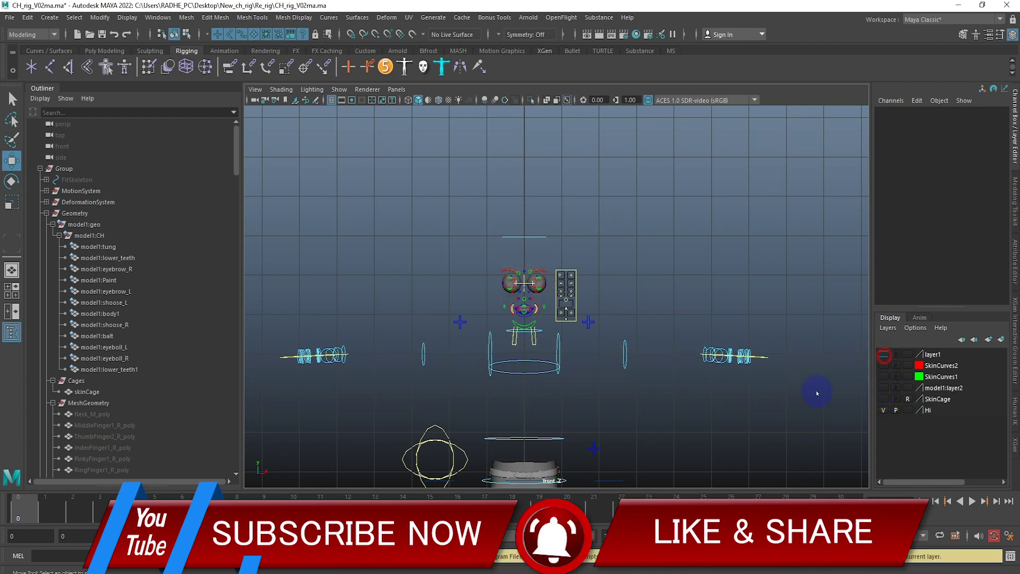